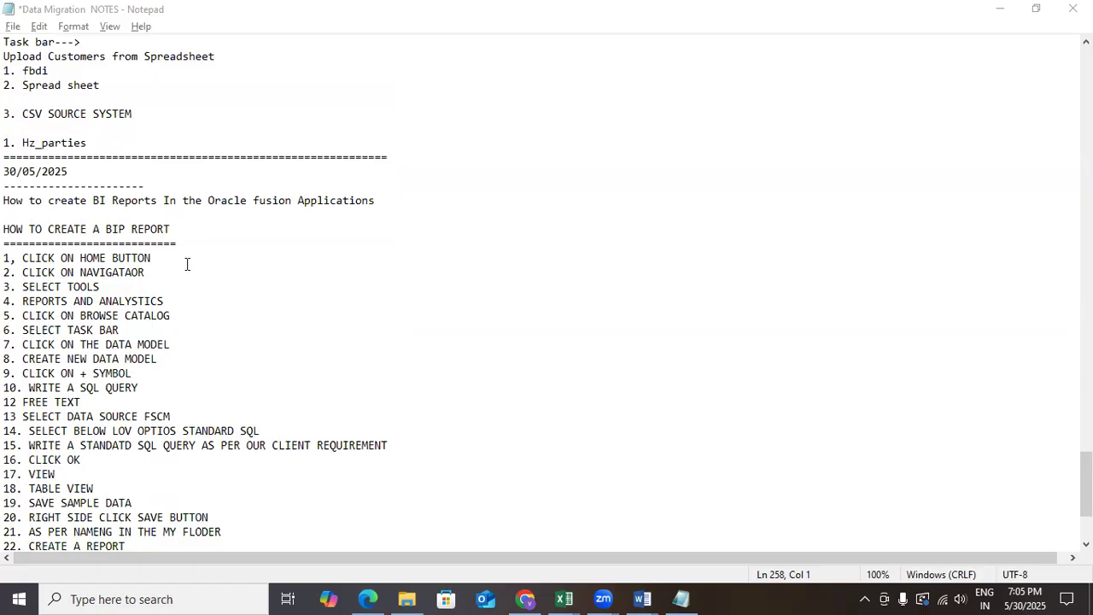
Step: Review the supplier and AP invoice data migration notes, including job names, interface, base and error tables
scroll(187, 265, up, 6)
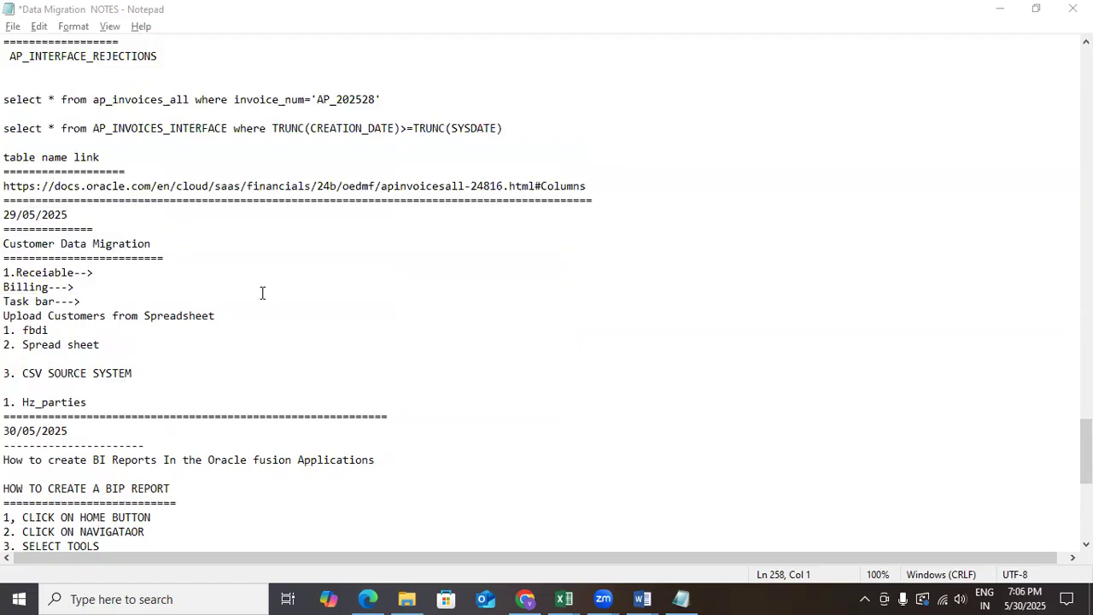
scroll(261, 251, up, 17)
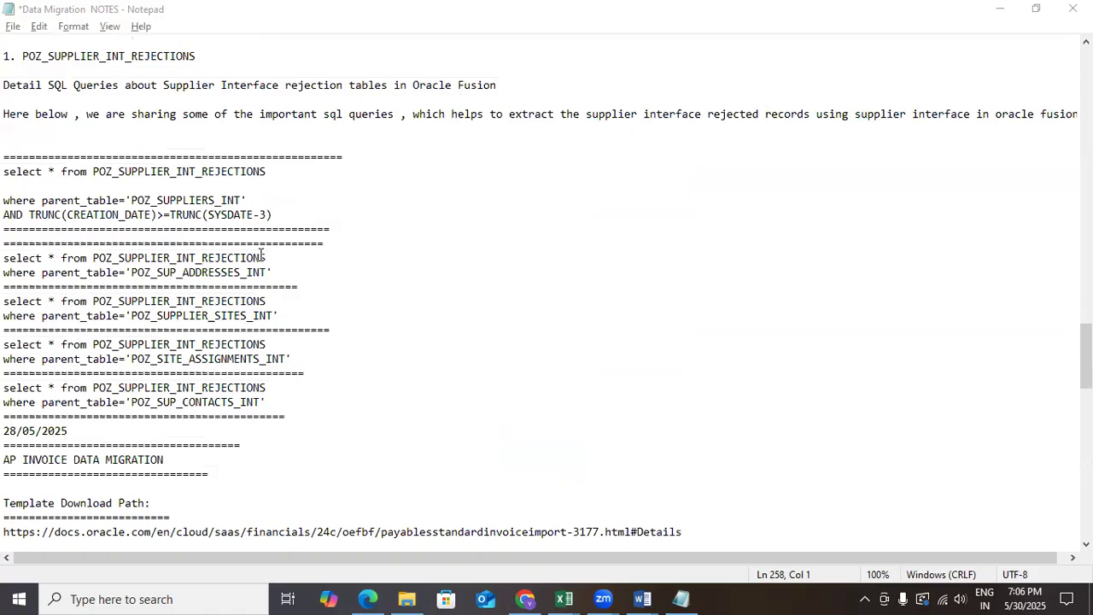
scroll(262, 255, up, 20)
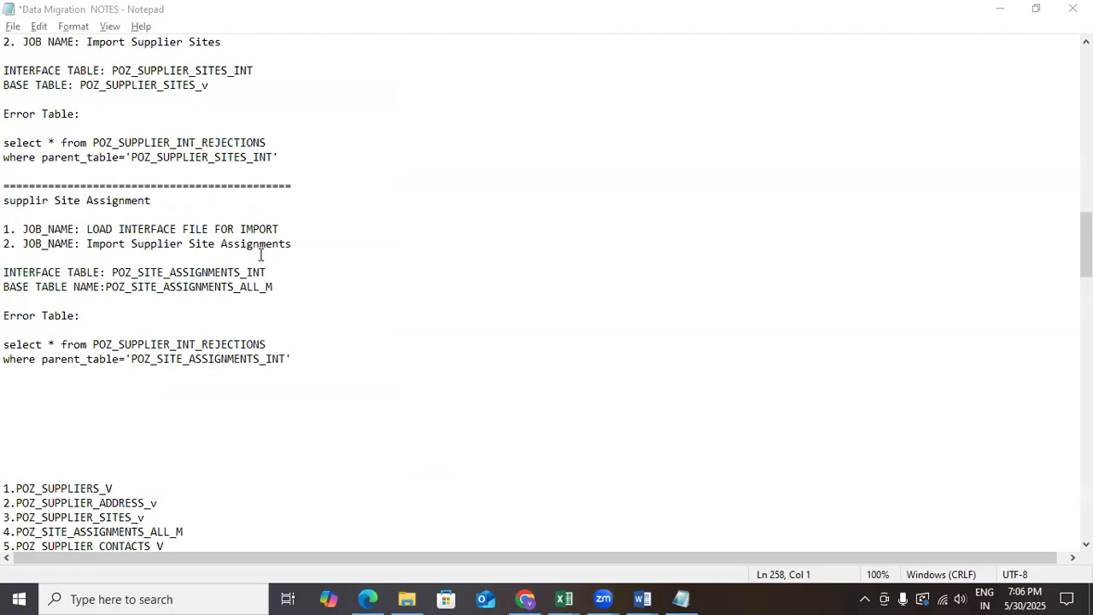
scroll(261, 255, up, 10)
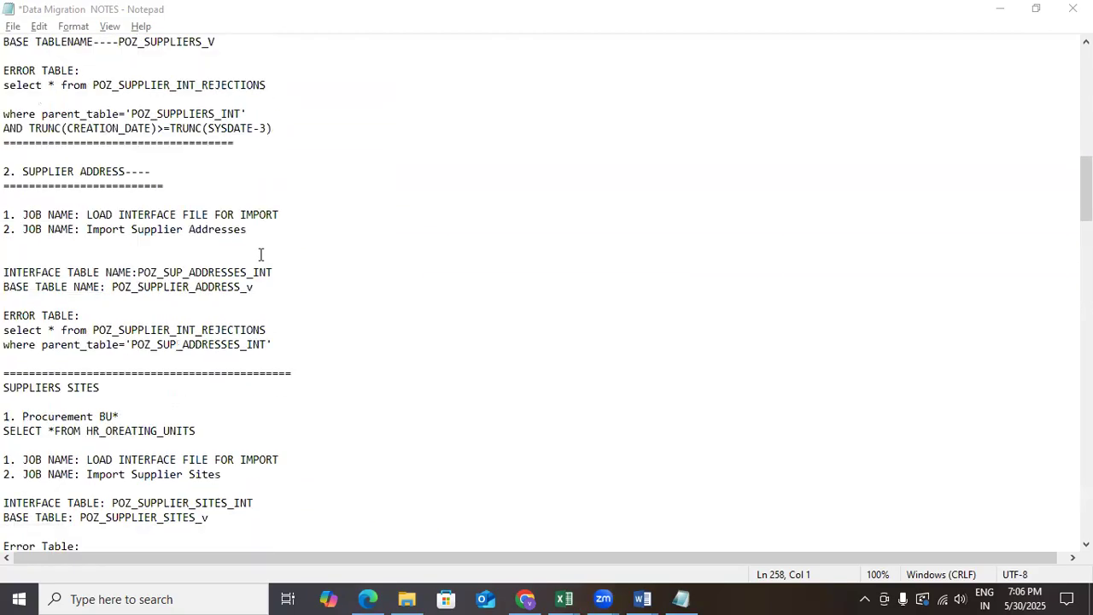
scroll(261, 255, up, 10)
scroll(259, 220, down, 2)
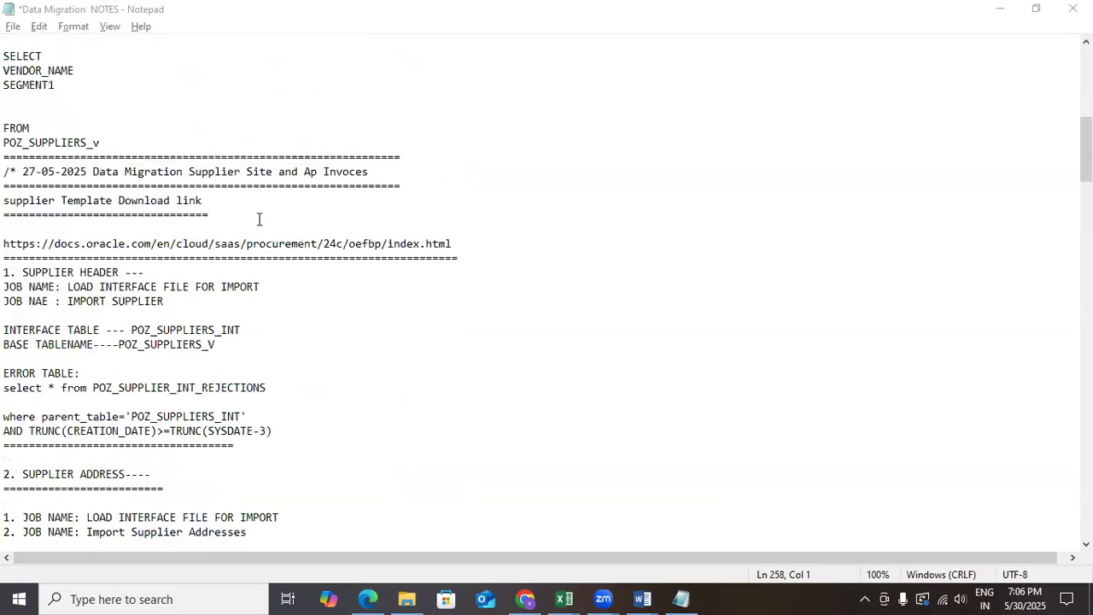
scroll(116, 297, down, 3)
scroll(119, 297, down, 2)
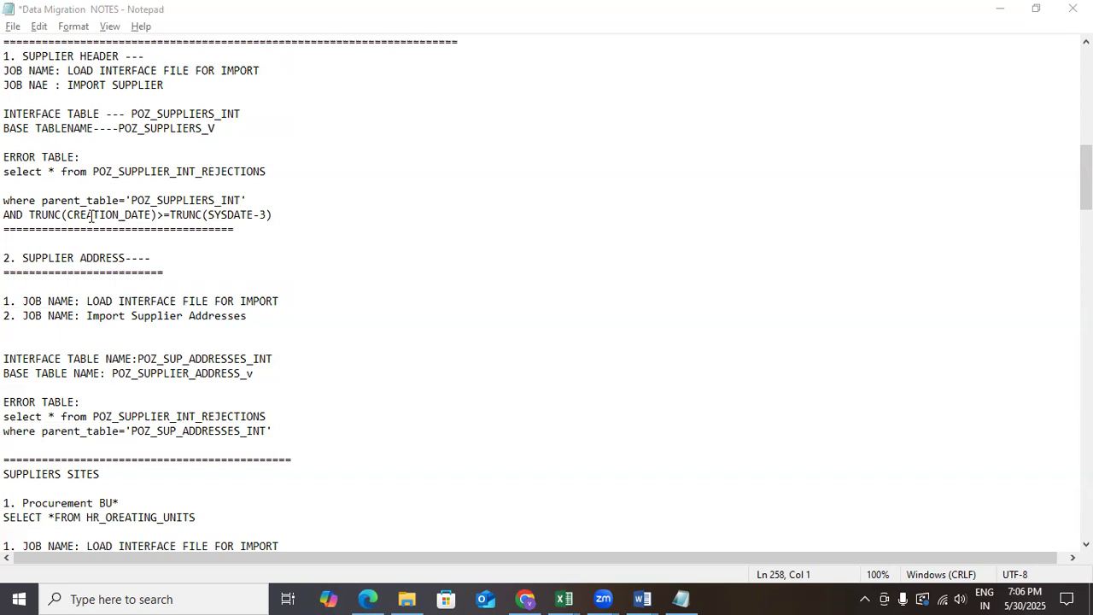
scroll(92, 216, down, 2)
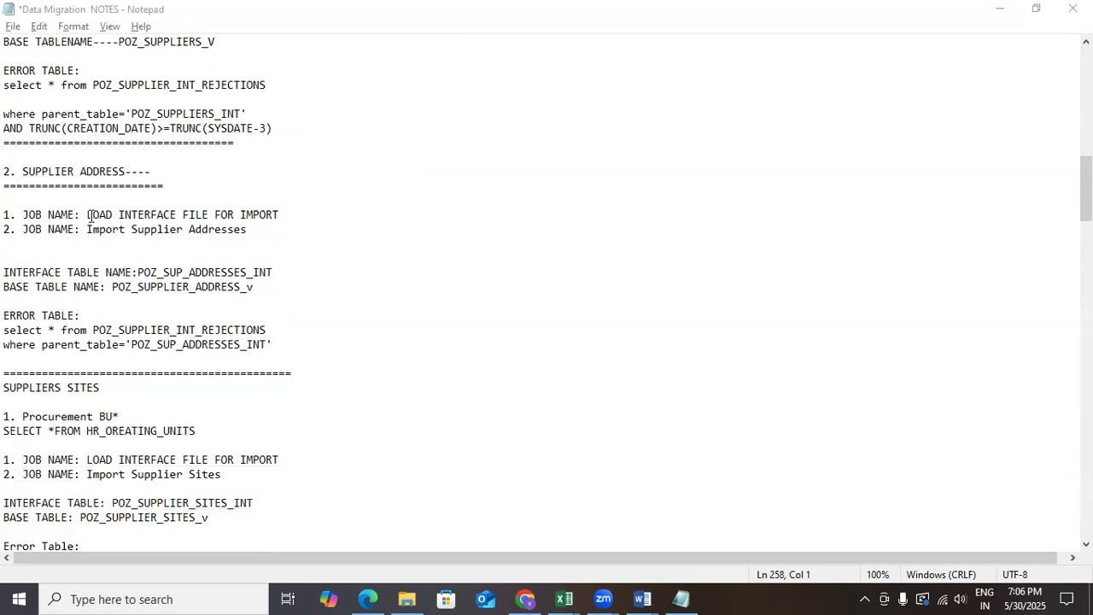
scroll(91, 216, down, 11)
scroll(92, 222, down, 6)
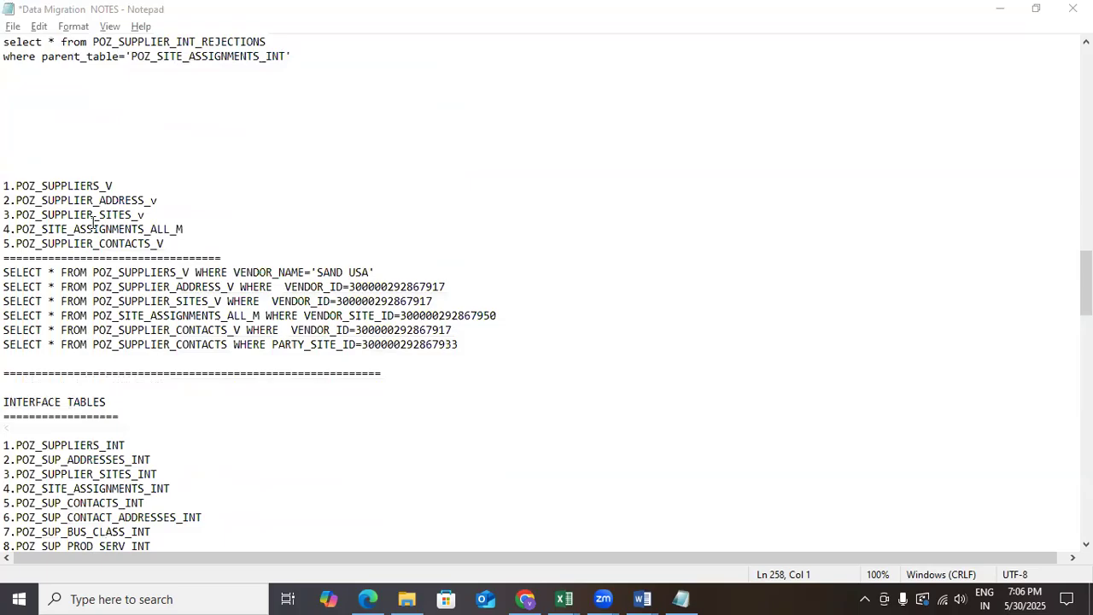
scroll(94, 224, down, 6)
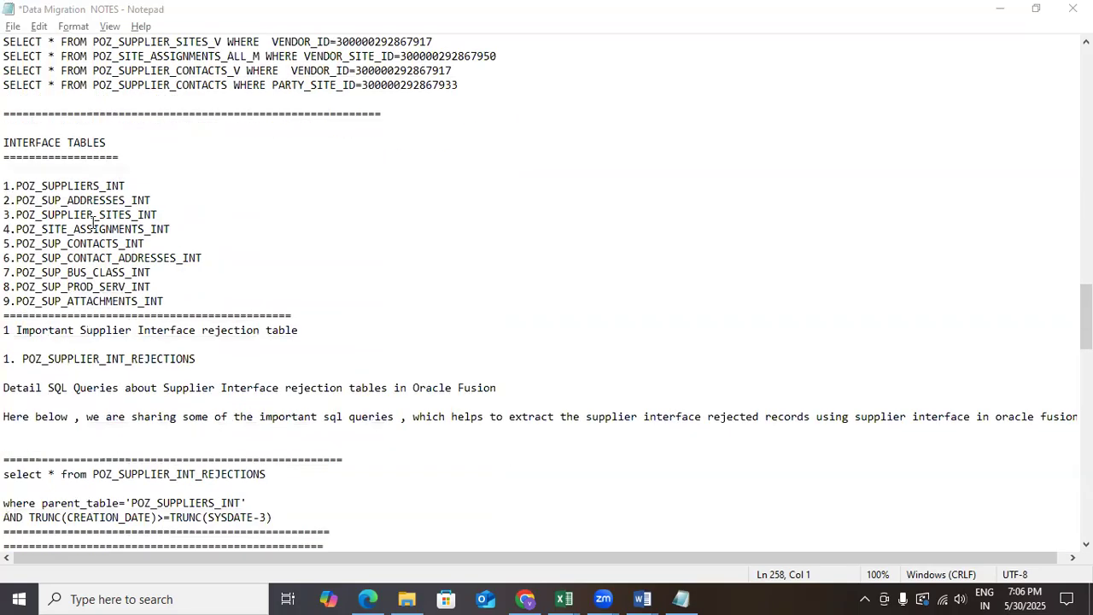
scroll(94, 224, down, 3)
scroll(93, 222, down, 10)
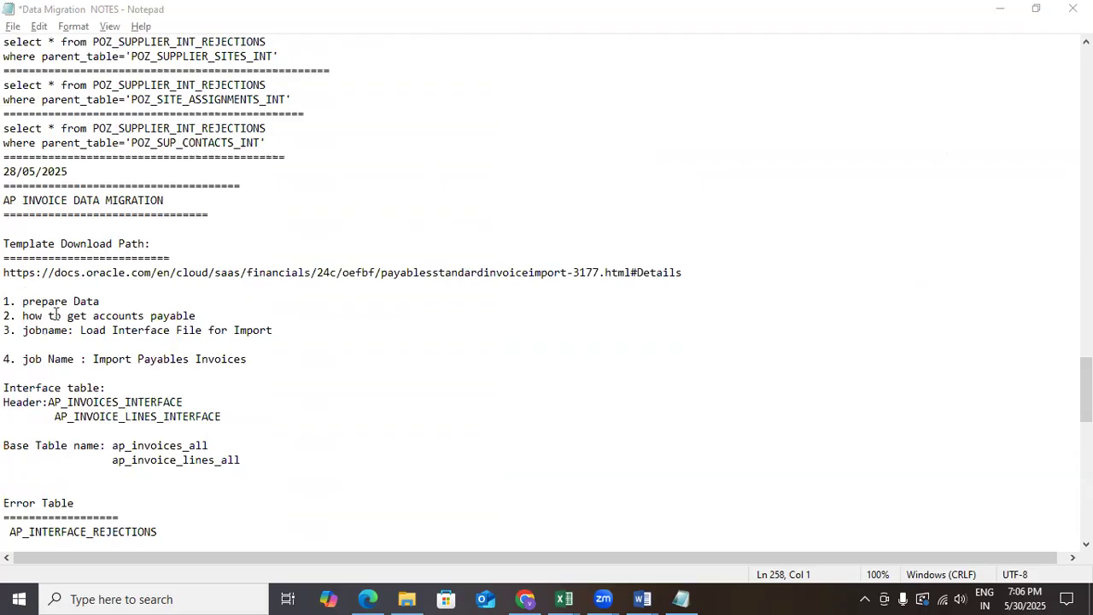
scroll(55, 314, down, 1)
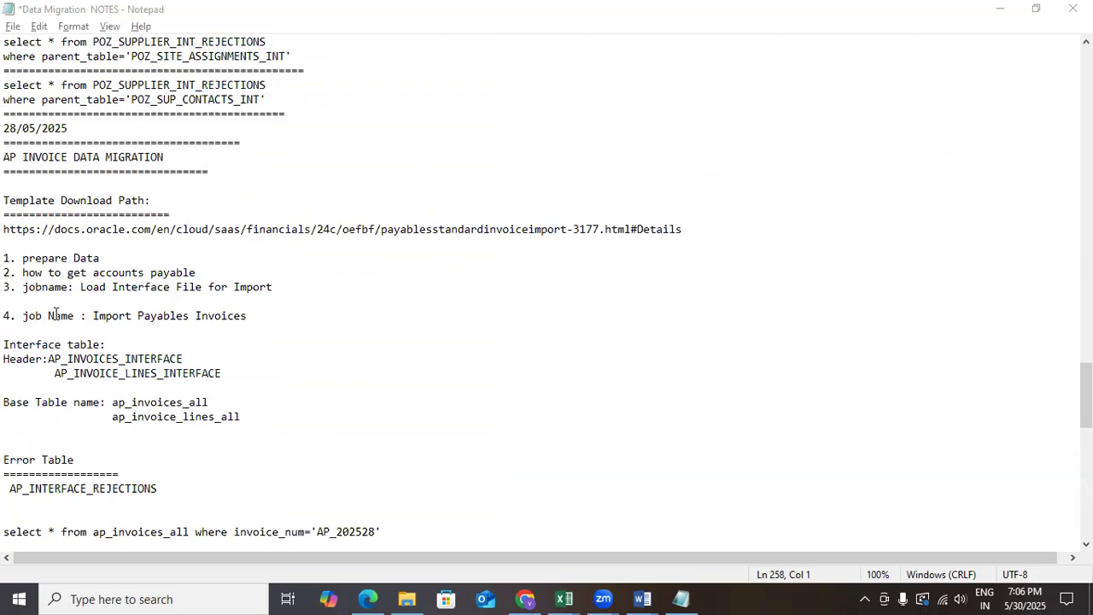
scroll(56, 315, down, 3)
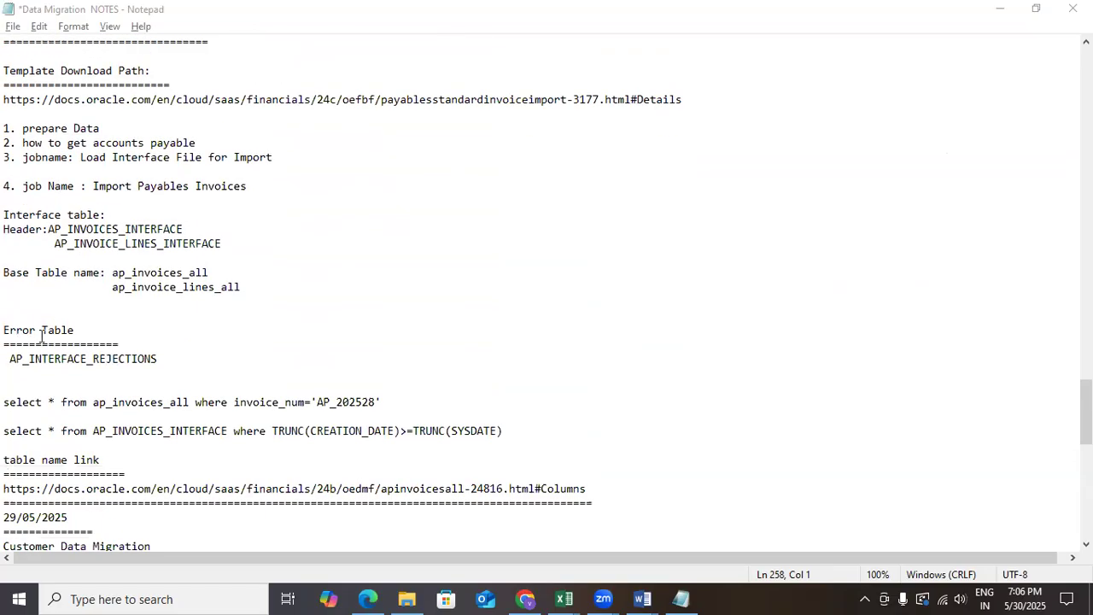
scroll(196, 309, down, 11)
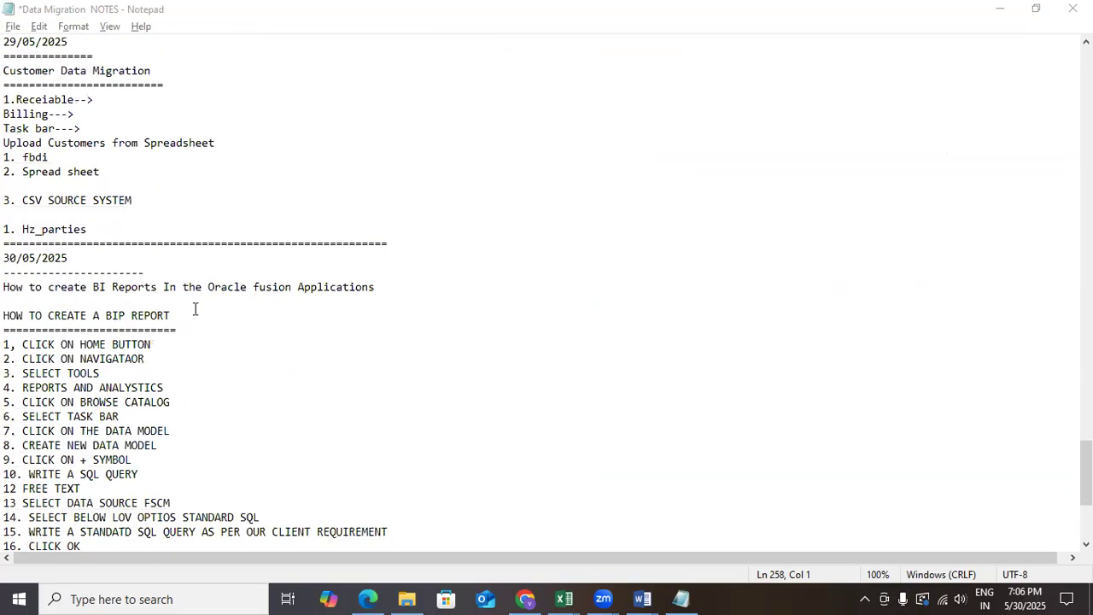
Step: Read the customer data migration notes dated 29/05/2025 and the numbered steps for creating a BIP report
scroll(195, 309, down, 3)
scroll(196, 284, up, 7)
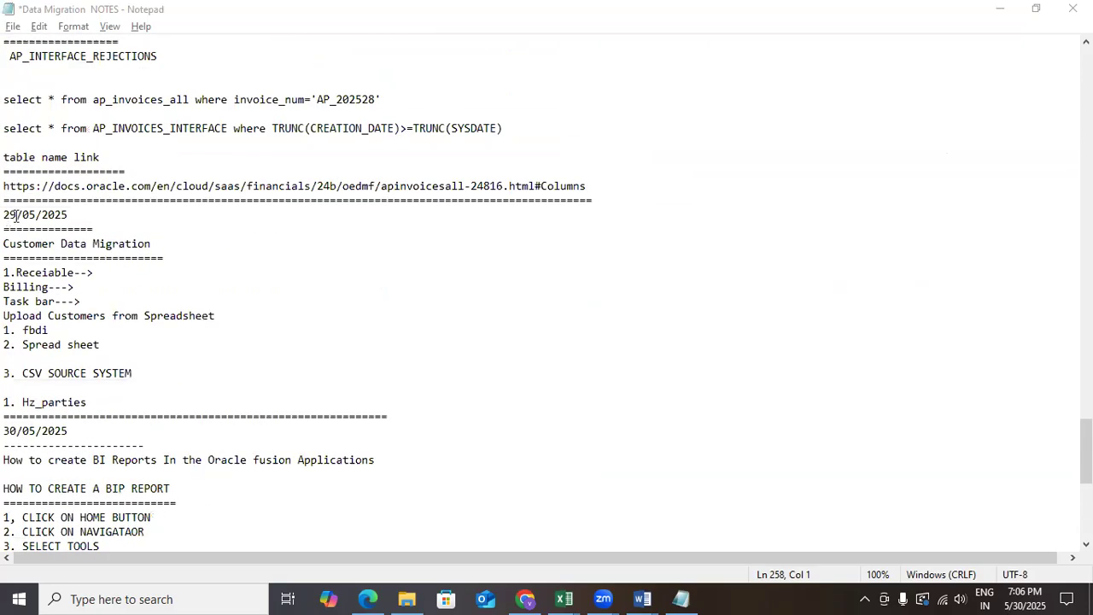
click(169, 258)
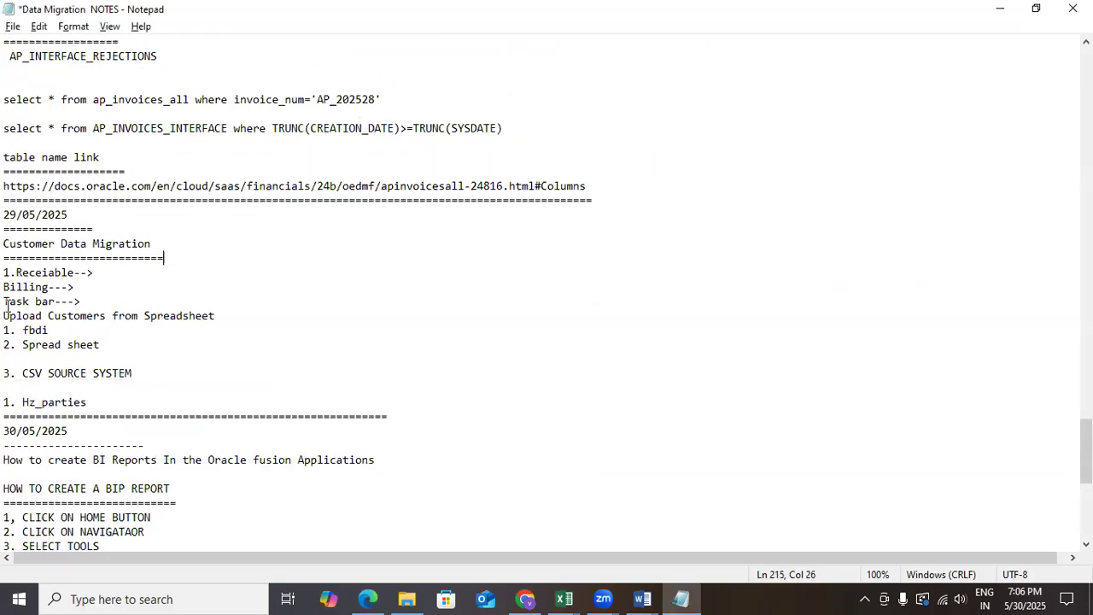
drag(4, 272, 251, 334)
click(251, 334)
scroll(211, 321, down, 1)
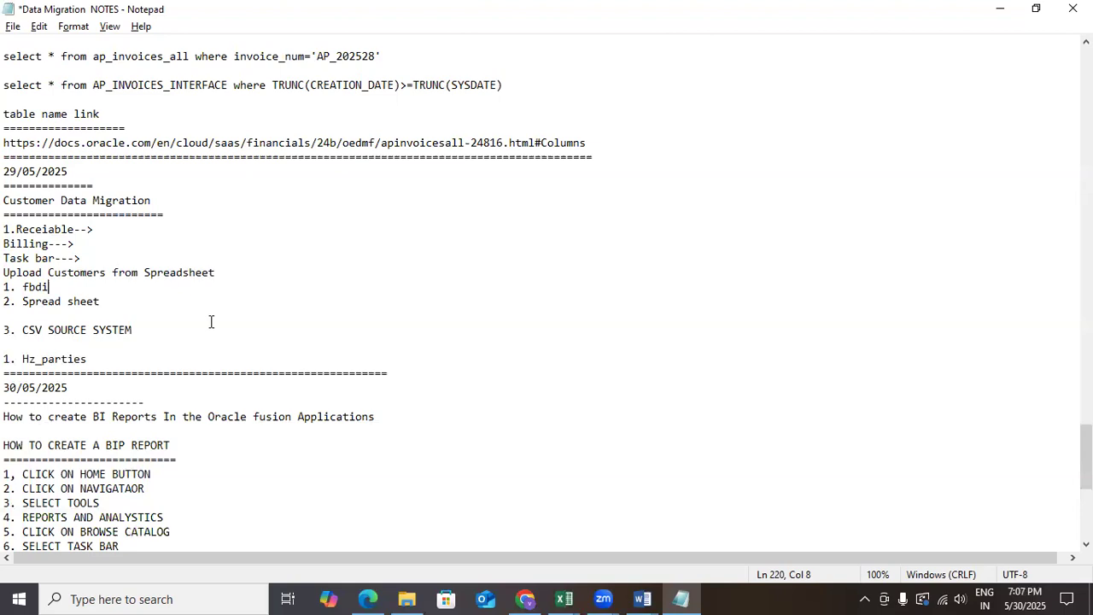
click(196, 462)
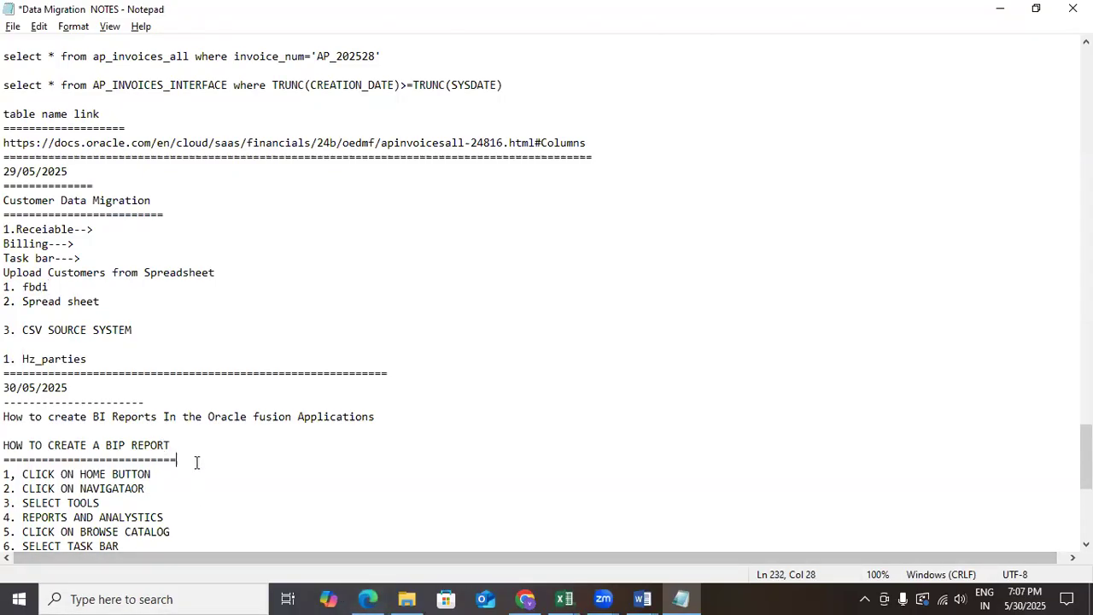
scroll(196, 462, down, 3)
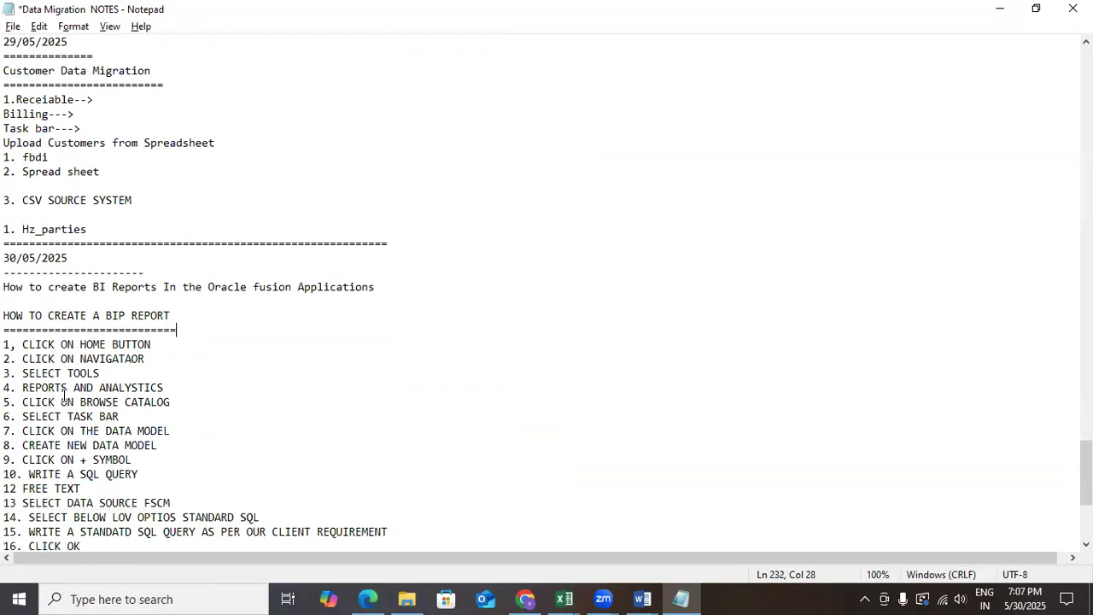
click(7, 344)
scroll(10, 351, down, 6)
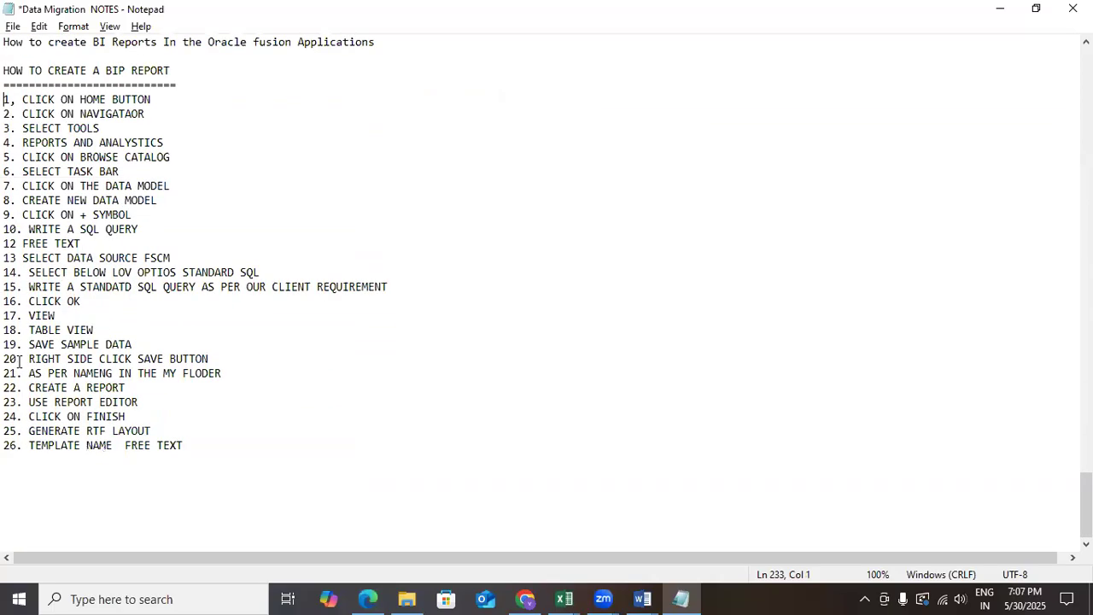
scroll(19, 359, up, 7)
click(21, 391)
click(170, 403)
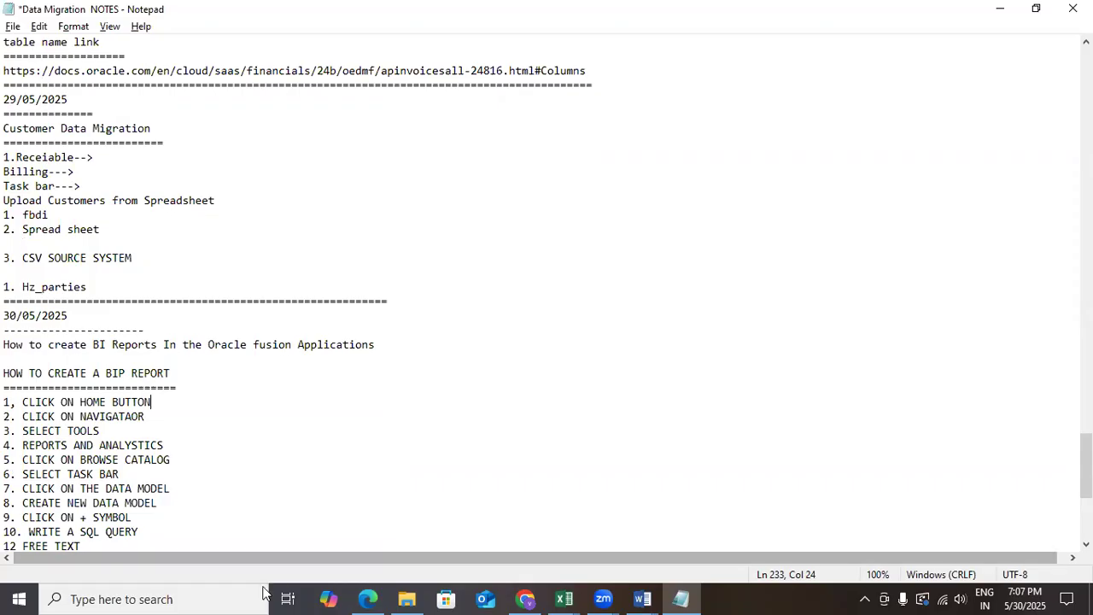
Step: Switch to Notepad++ and create a new blank document
click(150, 599)
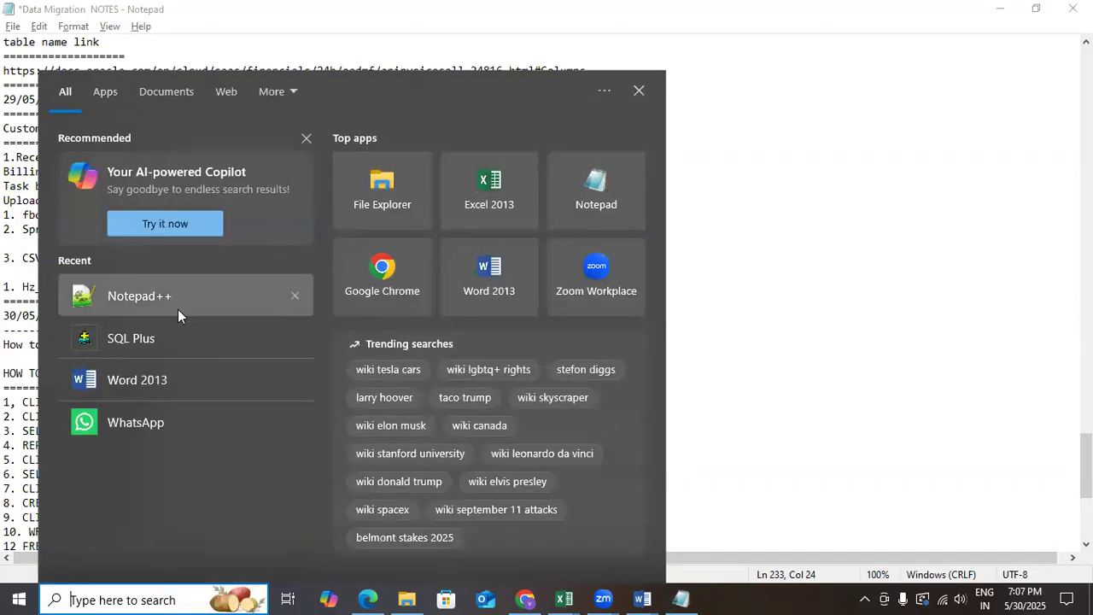
click(224, 307)
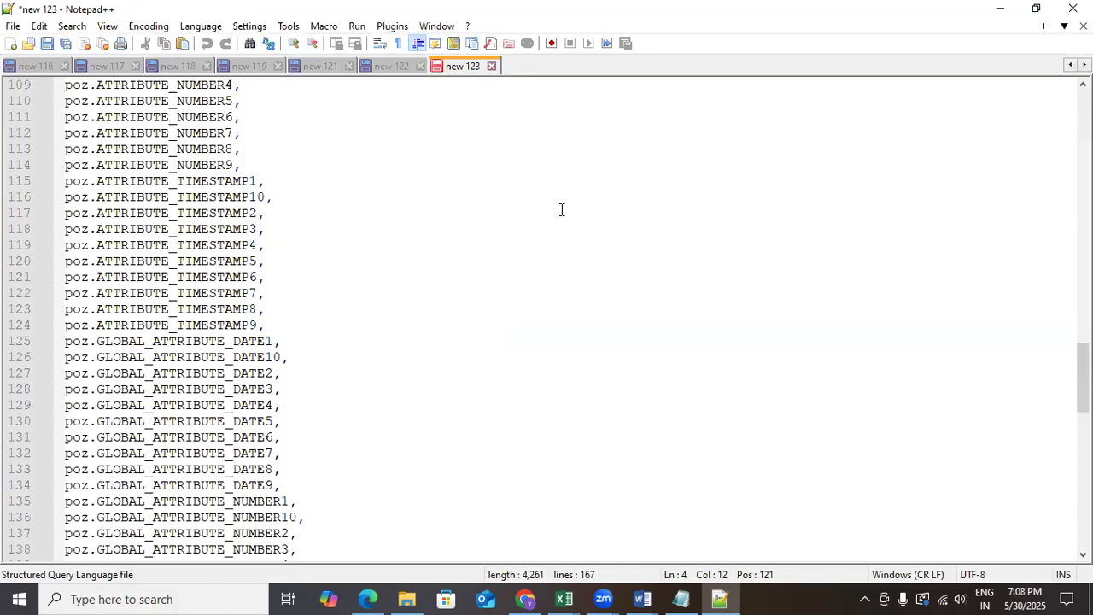
key(ctrl+n)
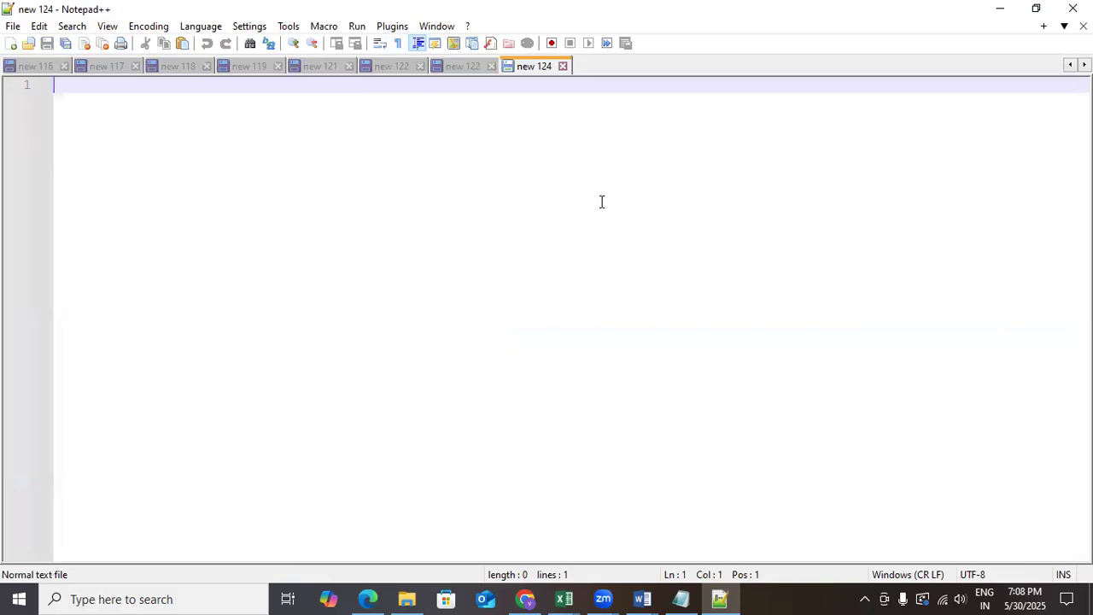
Step: In the supplier query in new 123, delete the three commented-out hp_addn conditions at the end of the WHERE clause
key(ctrl+Tab)
scroll(391, 188, up, 20)
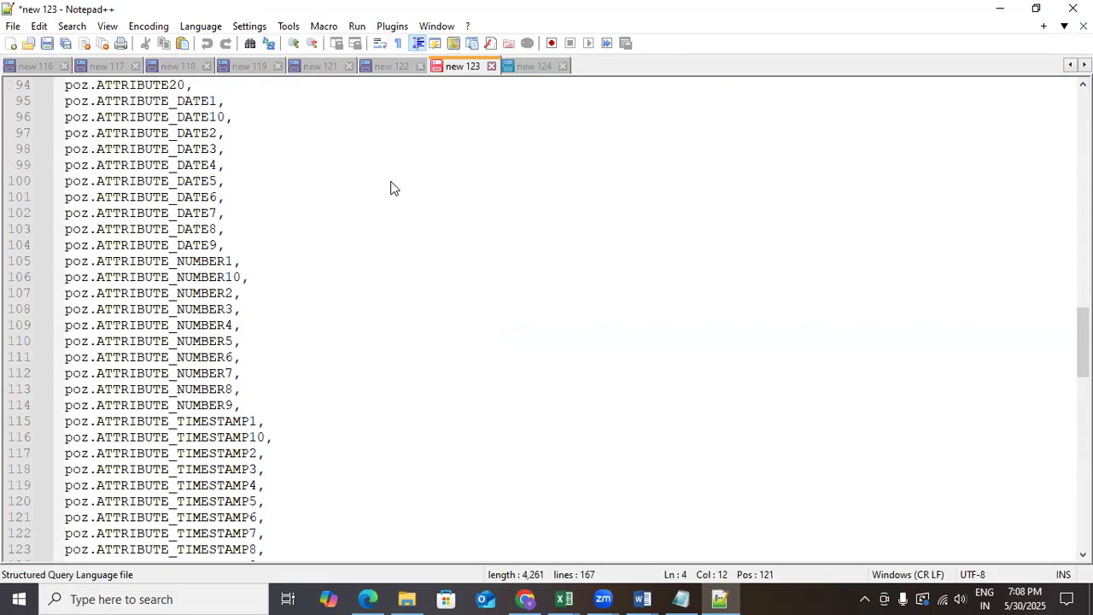
scroll(390, 188, up, 11)
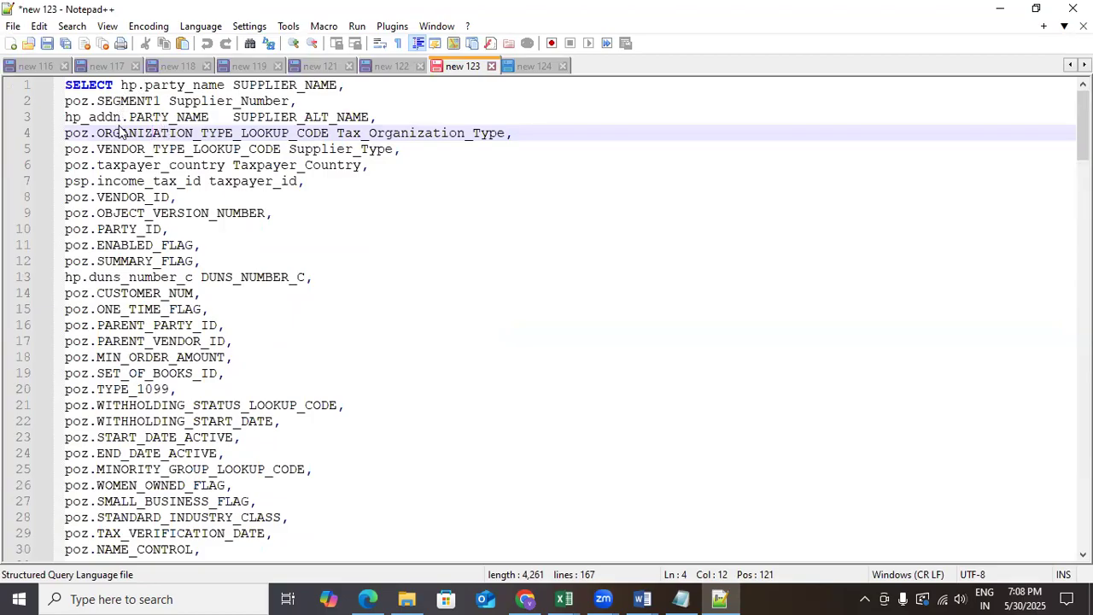
scroll(216, 292, down, 11)
scroll(217, 292, down, 20)
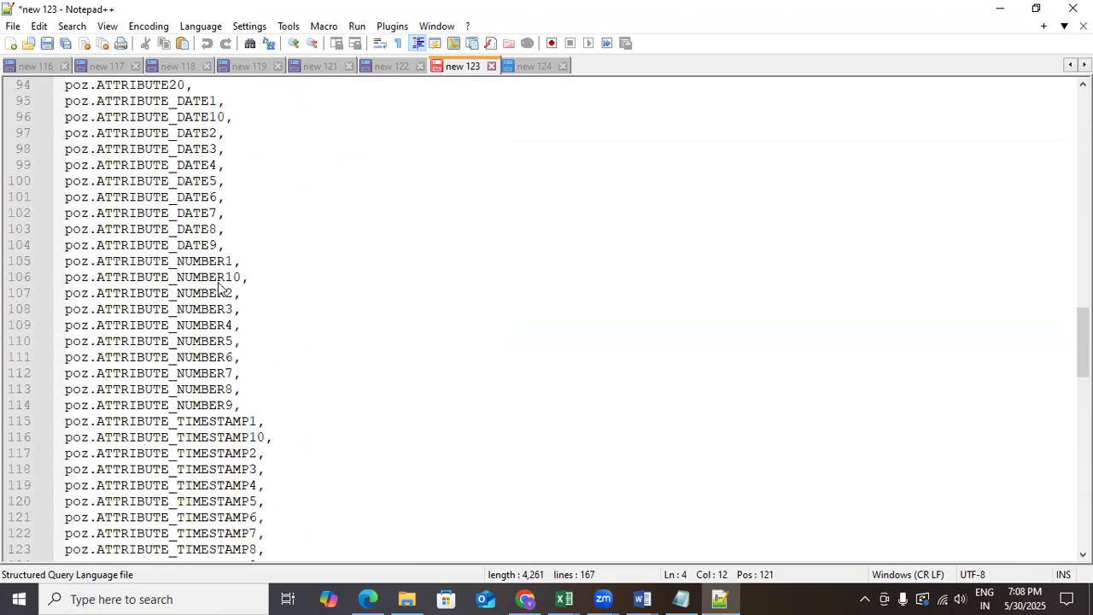
scroll(220, 288, down, 5)
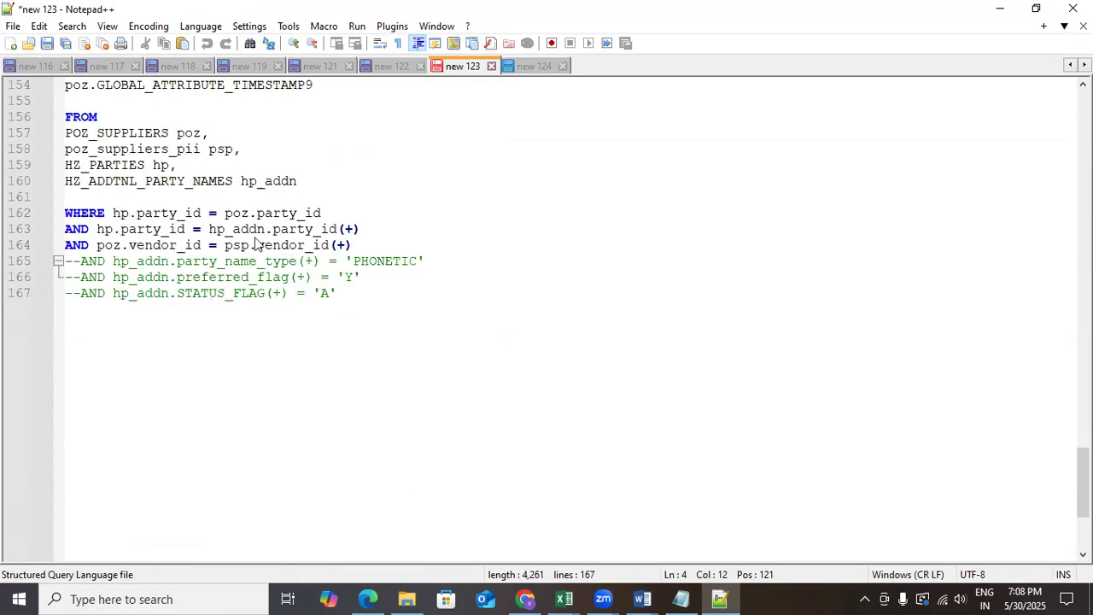
drag(68, 261, 139, 317)
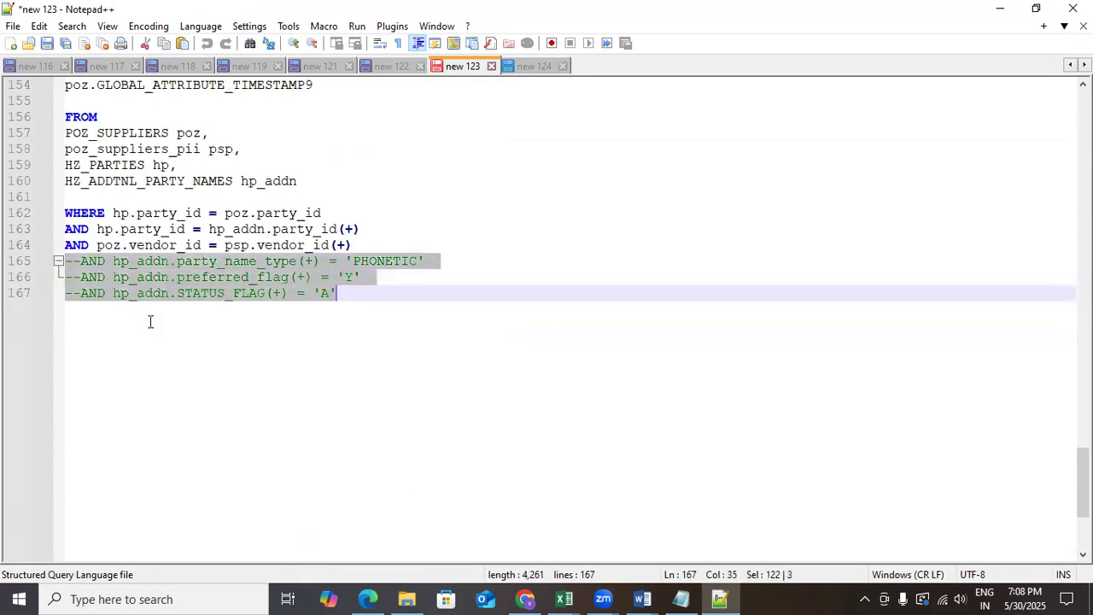
key(Delete)
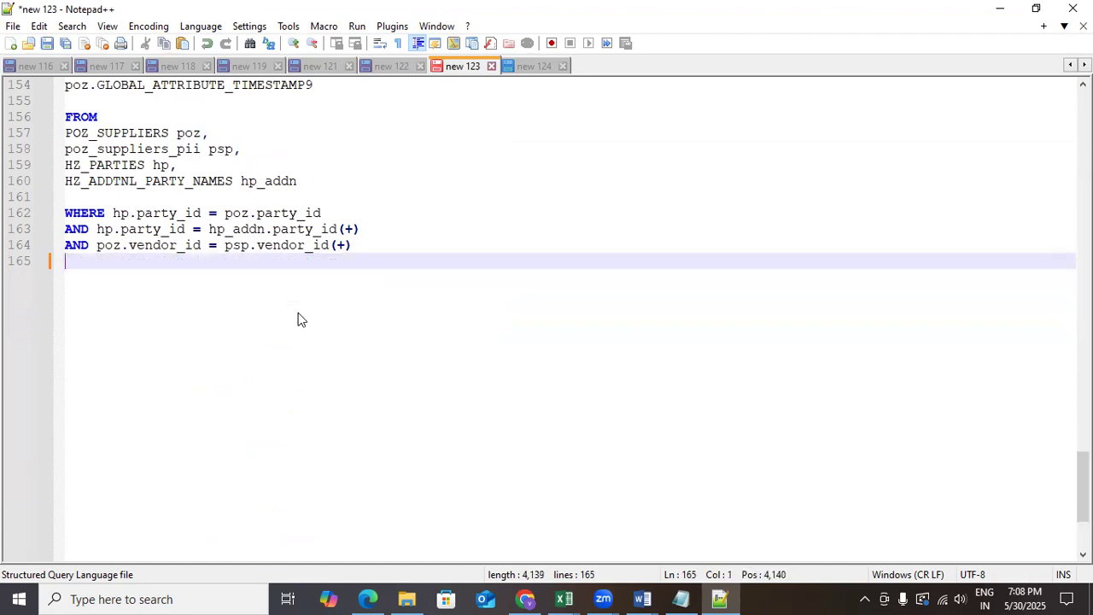
Step: Delete the query columns from poz.MINORITY_GROUP_LOOKUP_CODE through poz.GLOBAL_ATTRIBUTE_TIMESTAMP9, keeping the FROM clause
scroll(142, 261, up, 3)
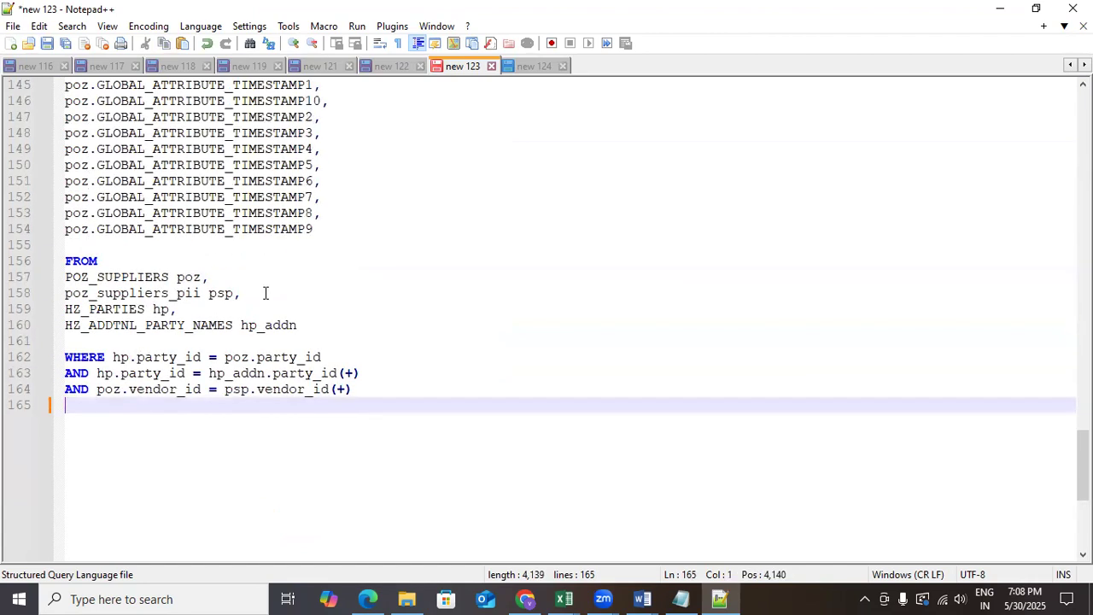
scroll(274, 293, up, 3)
scroll(274, 293, down, 3)
scroll(411, 328, up, 2)
scroll(411, 328, up, 2)
drag(350, 427, 66, 377)
scroll(66, 405, down, 1)
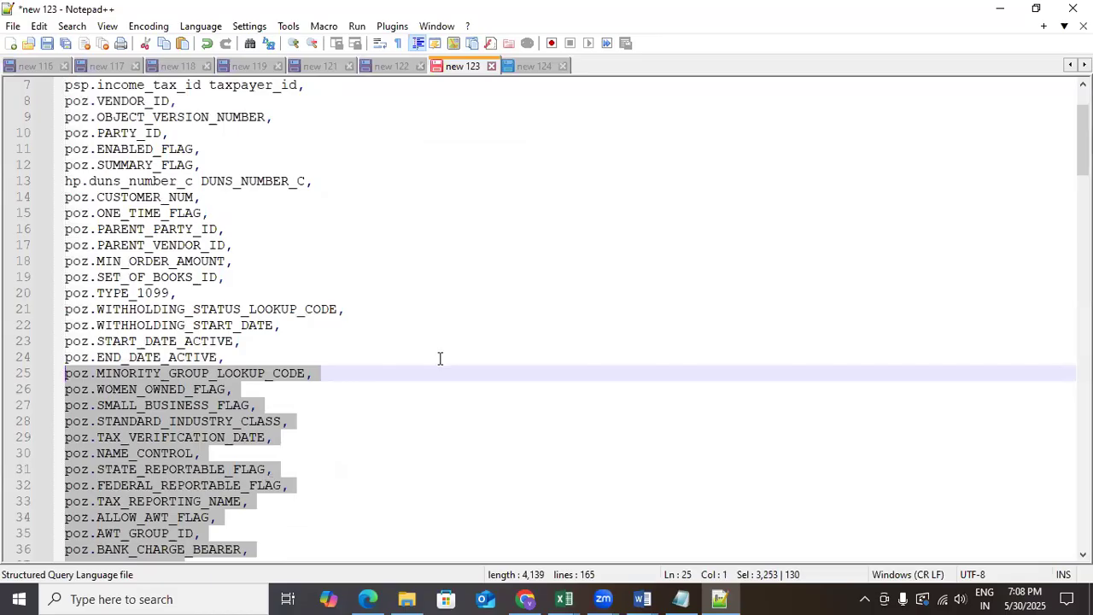
key(Delete)
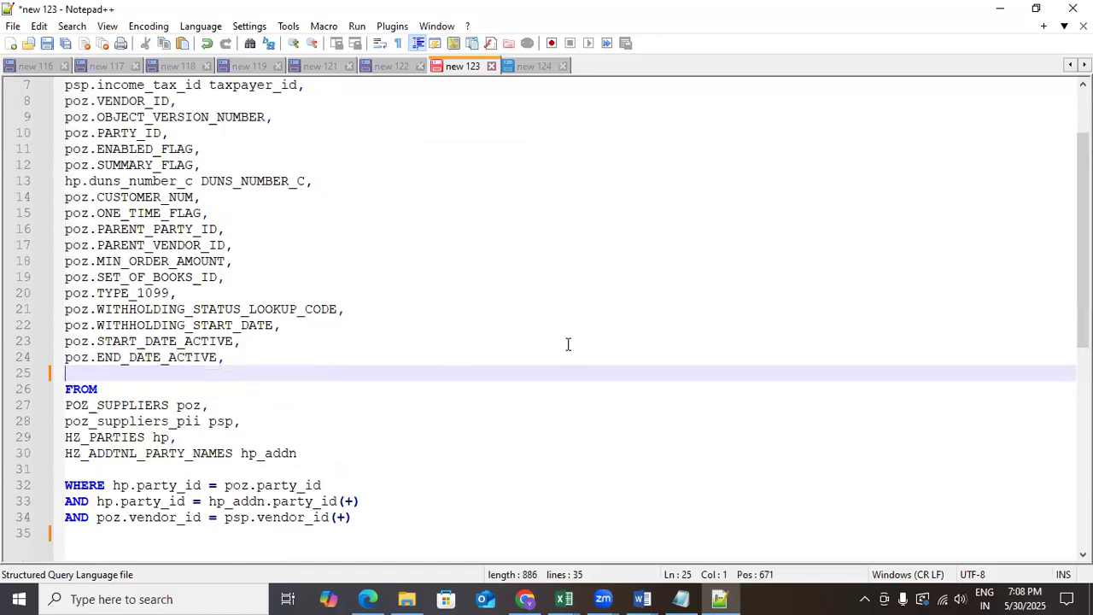
Step: Review the SELECT, FROM and WHERE clauses of the shortened supplier query
scroll(269, 222, up, 2)
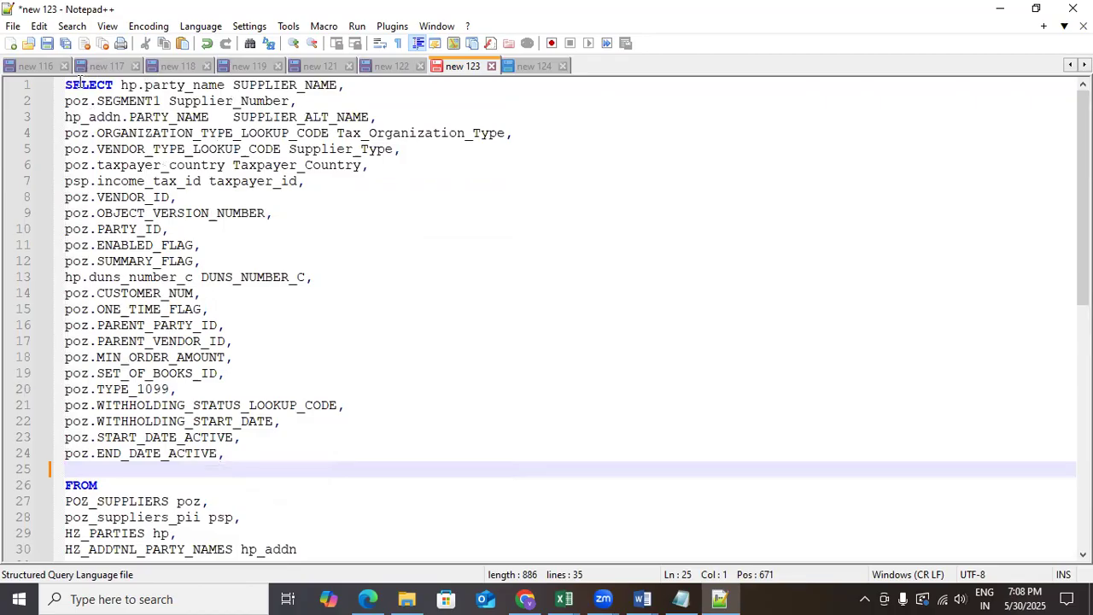
drag(66, 85, 97, 85)
scroll(243, 127, down, 2)
scroll(242, 128, down, 1)
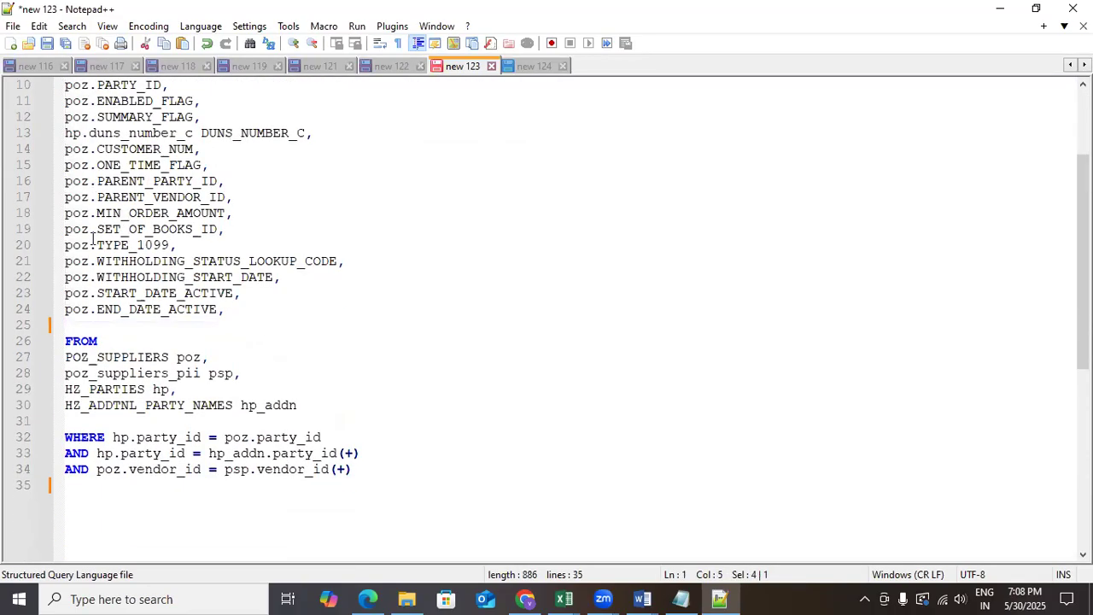
click(76, 437)
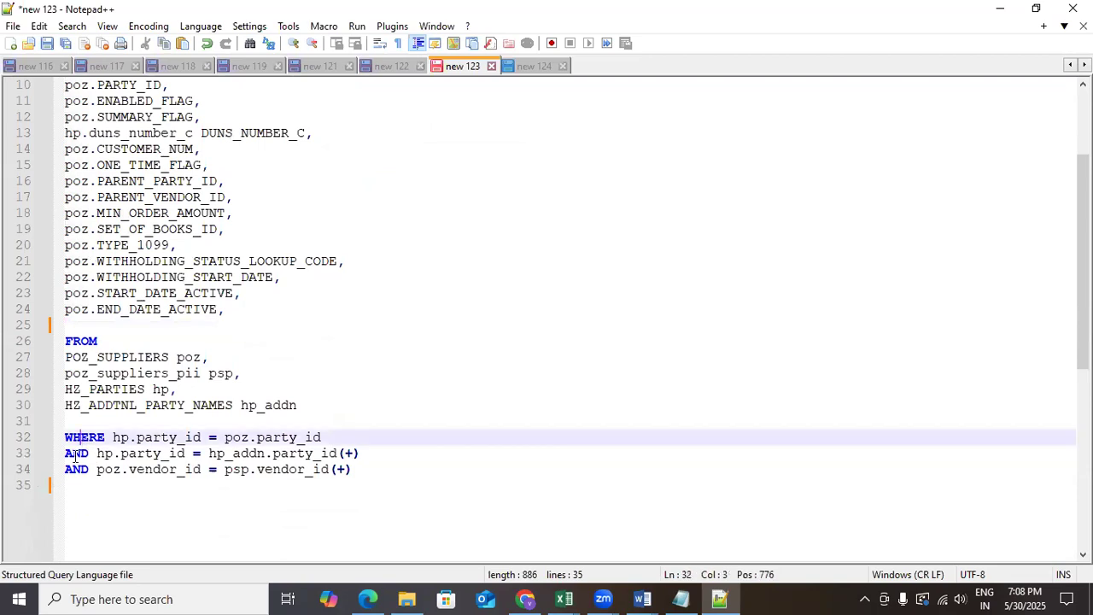
Step: Examine how the supplier name and alternate name columns in the SELECT list relate to the tables and aliases in the FROM clause
double_click(85, 469)
click(167, 358)
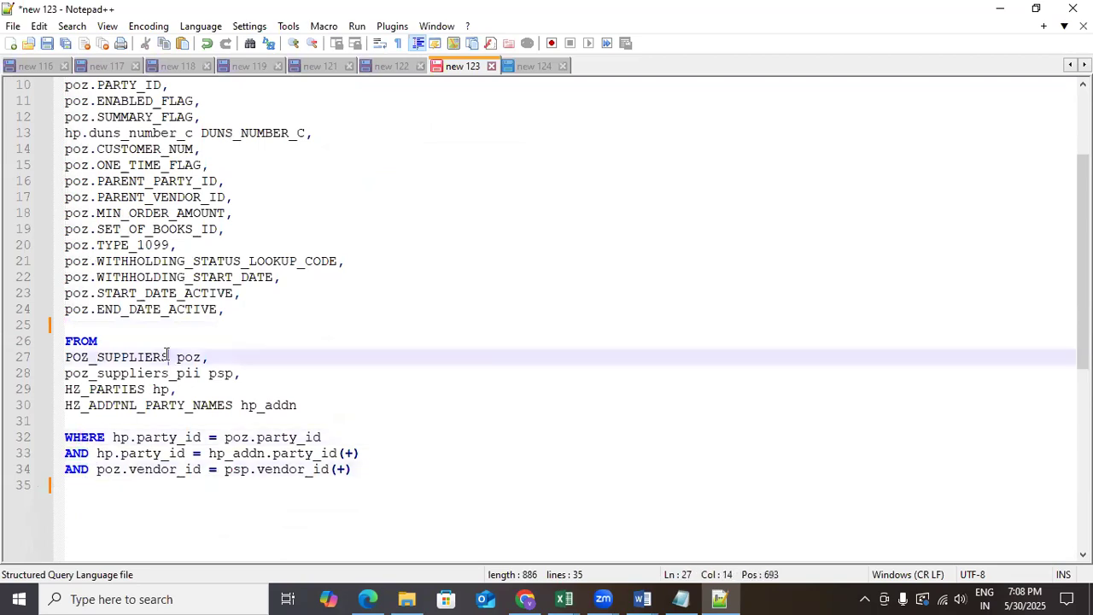
drag(62, 359, 157, 361)
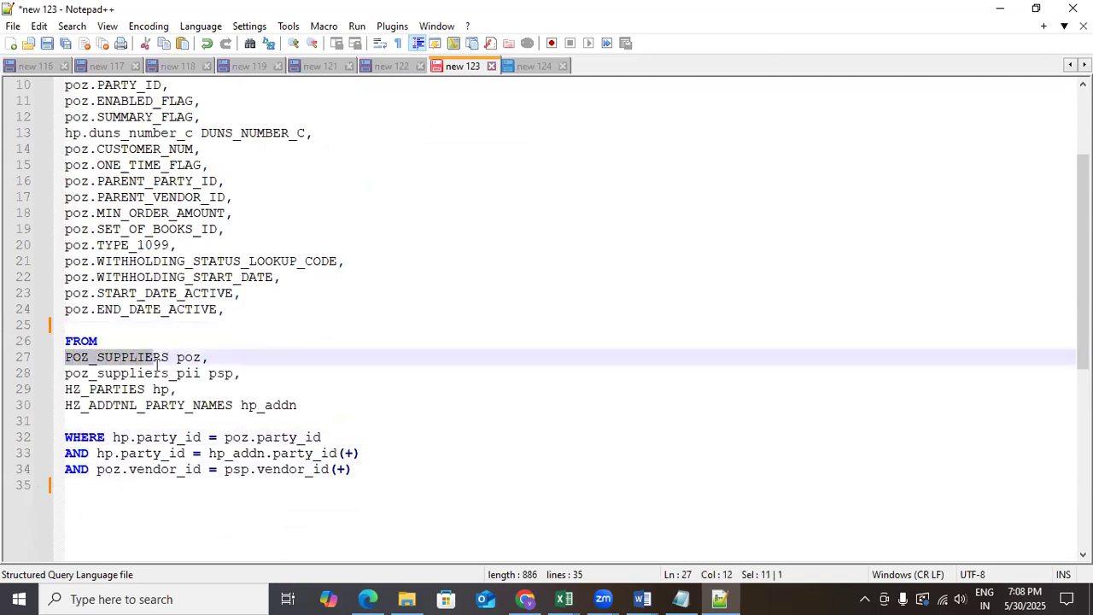
scroll(234, 290, up, 3)
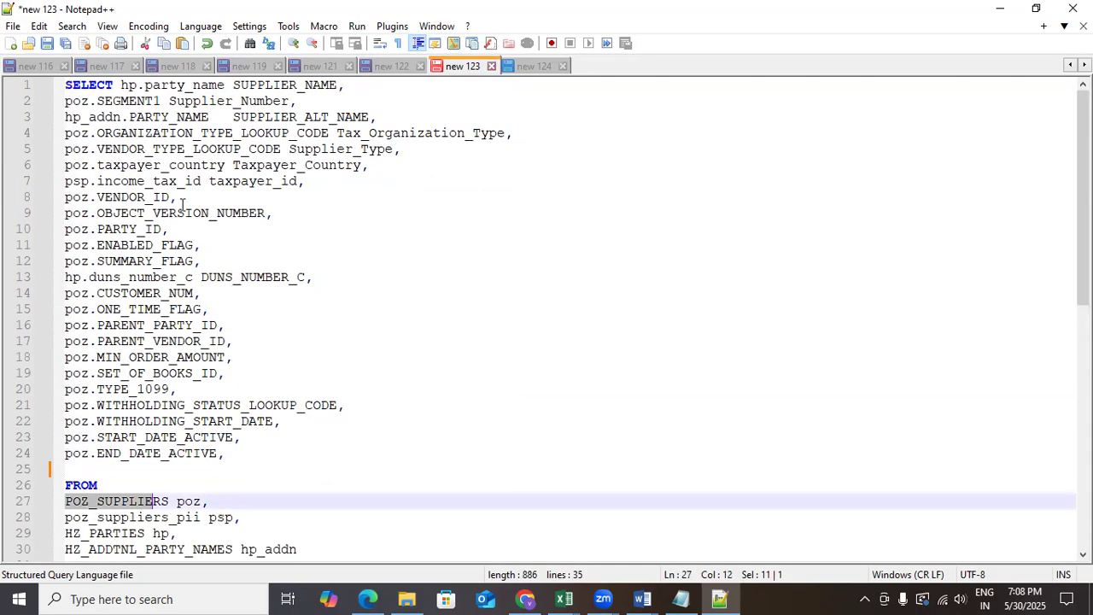
click(241, 86)
drag(261, 86, 395, 93)
click(370, 117)
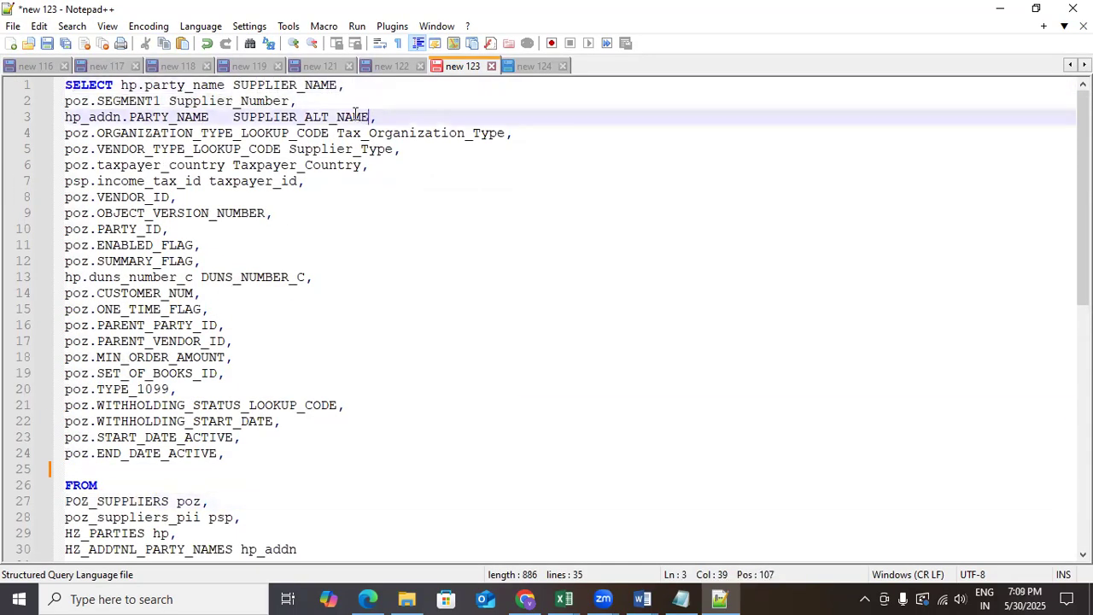
drag(169, 100, 193, 101)
click(169, 117)
click(265, 117)
scroll(171, 137, down, 2)
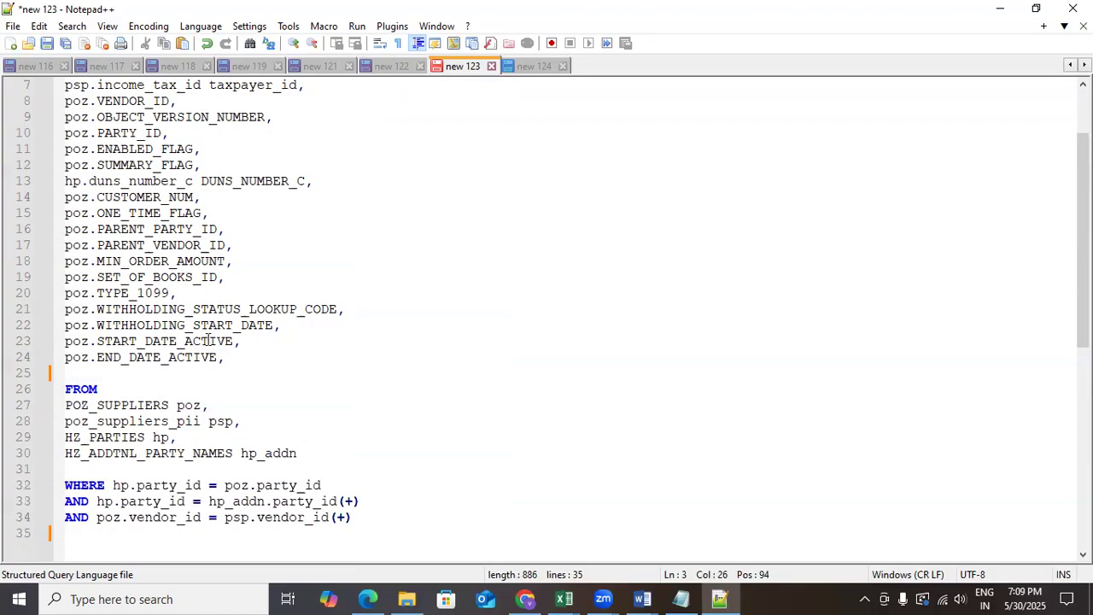
double_click(273, 452)
Step: Remove the trailing comma after poz.END_DATE_ACTIVE, the last column in the SELECT list
scroll(285, 351, up, 2)
scroll(285, 352, down, 3)
scroll(285, 352, up, 3)
scroll(283, 351, down, 3)
click(229, 312)
key(BackSpace)
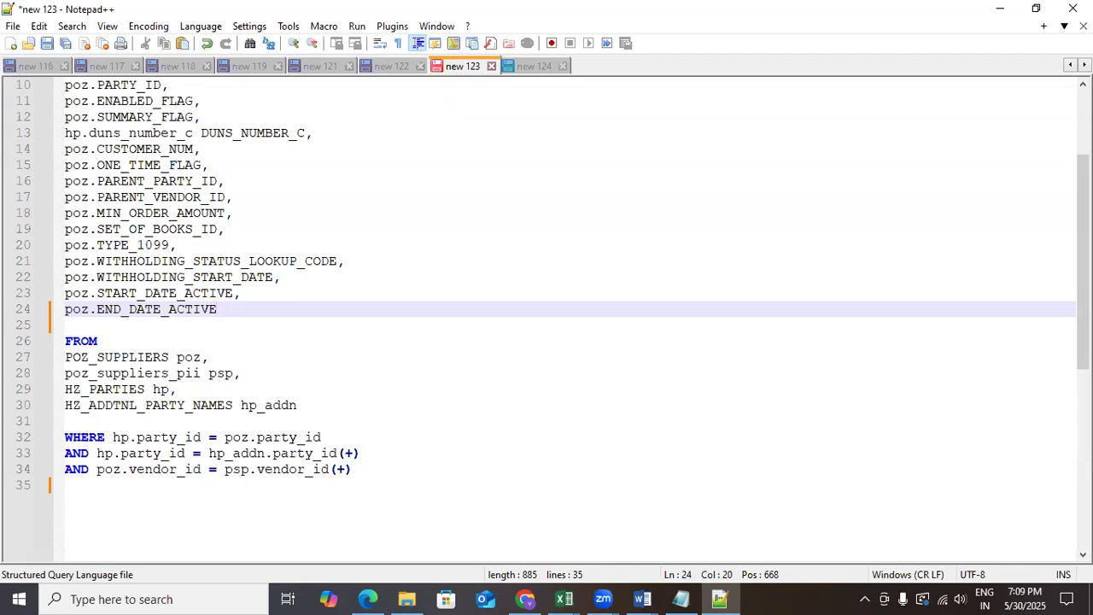
Step: Review the four tables in the FROM clause and the party_id and vendor_id join conditions in the WHERE clause
click(112, 357)
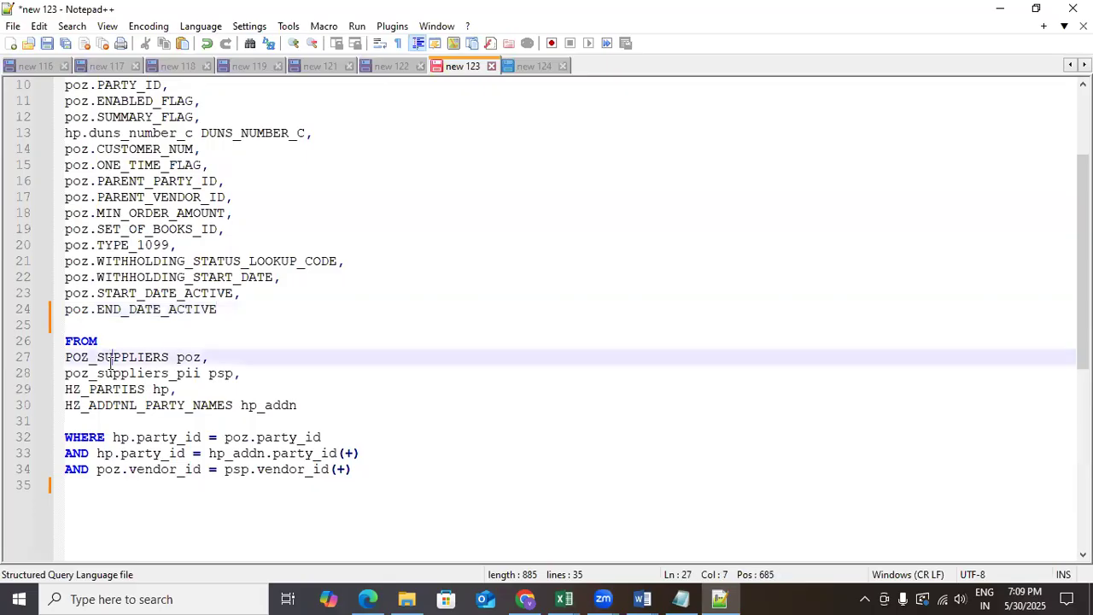
click(70, 357)
drag(71, 357, 169, 357)
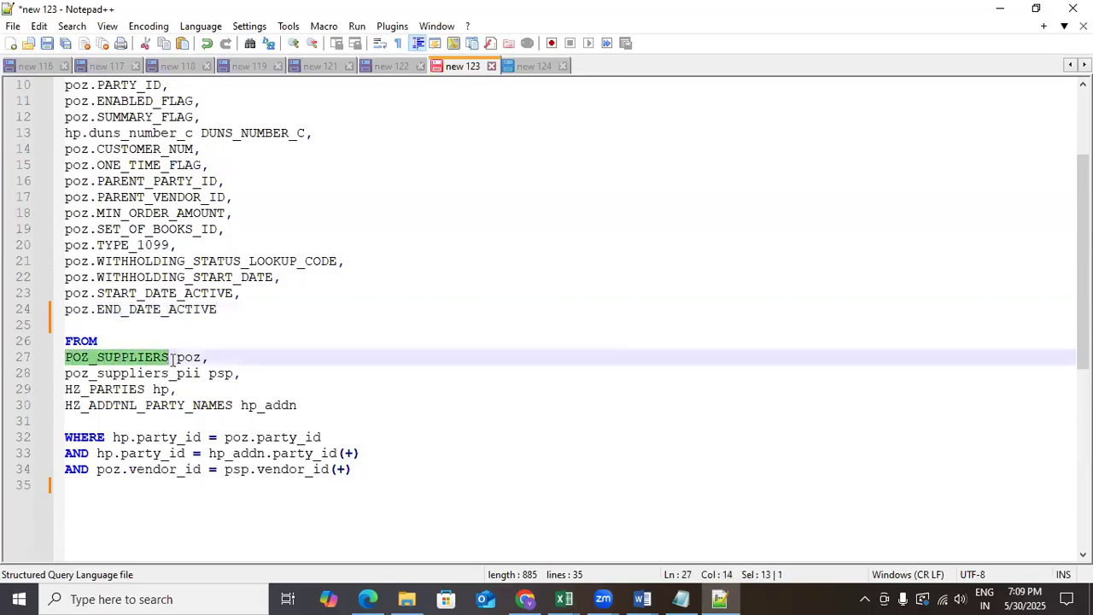
click(171, 421)
drag(77, 373, 181, 401)
click(179, 405)
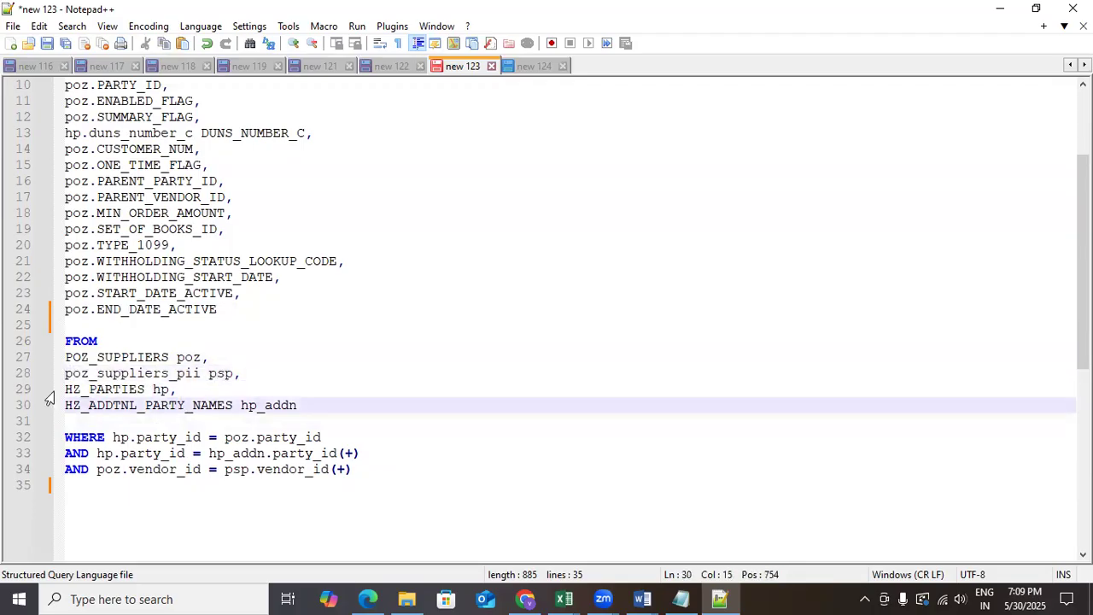
scroll(91, 390, down, 1)
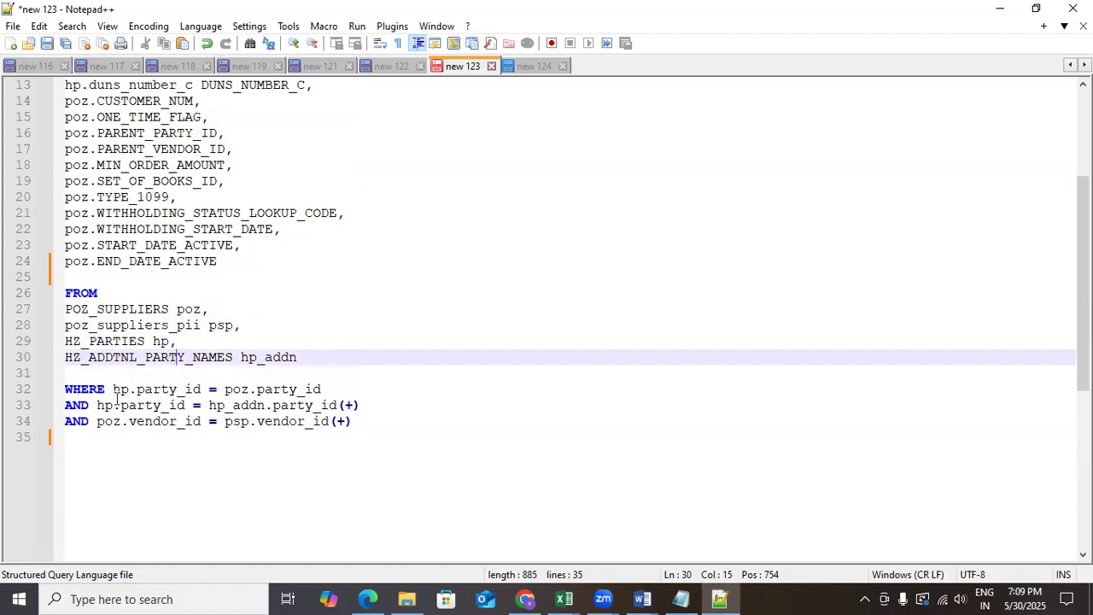
double_click(144, 390)
click(144, 390)
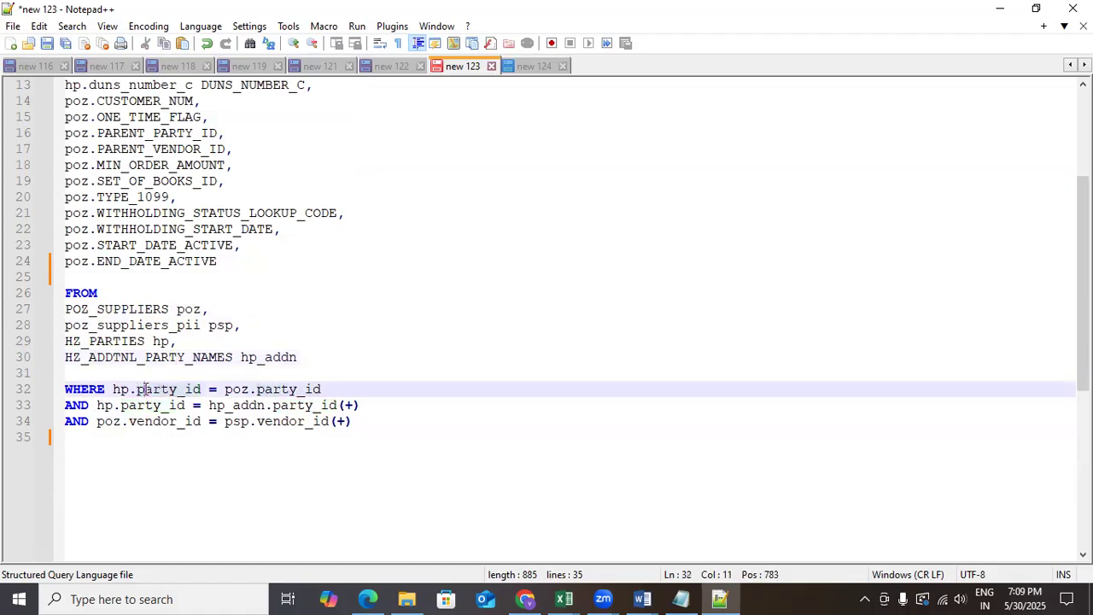
click(136, 309)
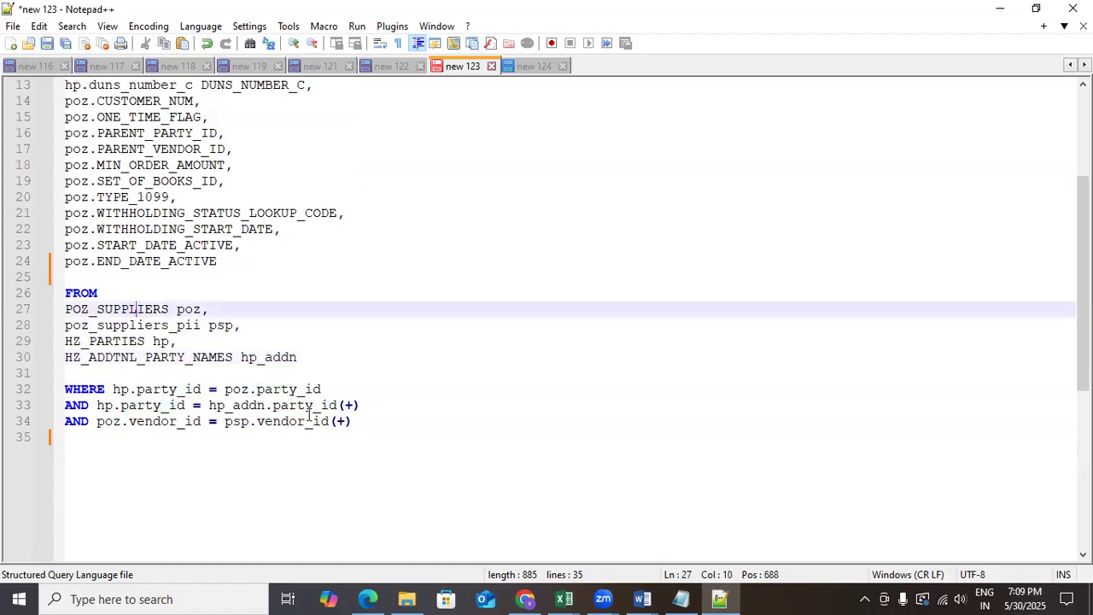
click(278, 422)
click(172, 422)
scroll(281, 322, up, 4)
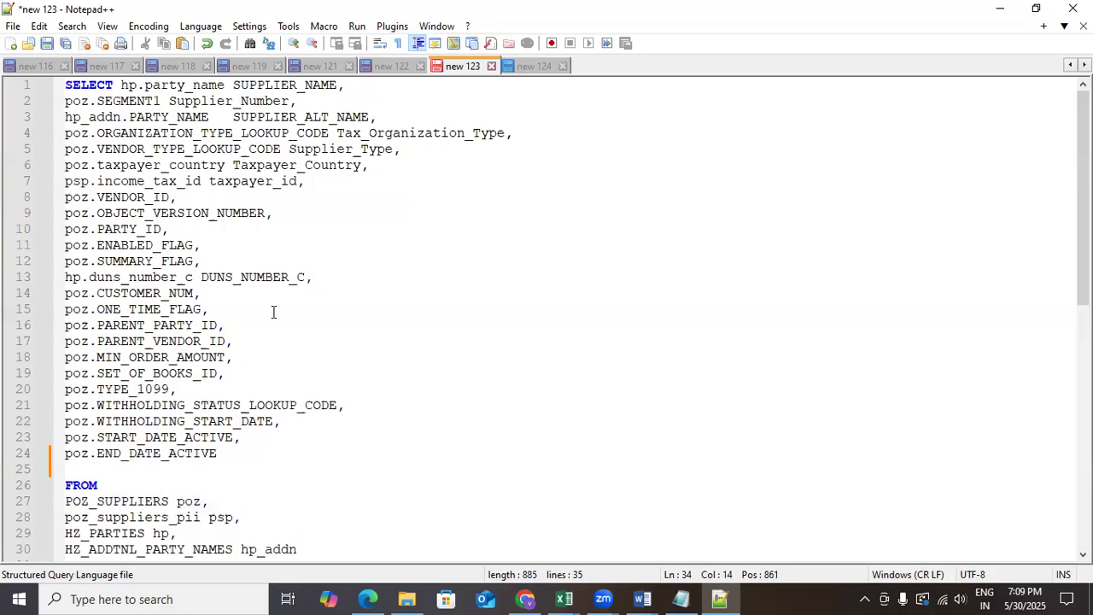
scroll(273, 312, down, 4)
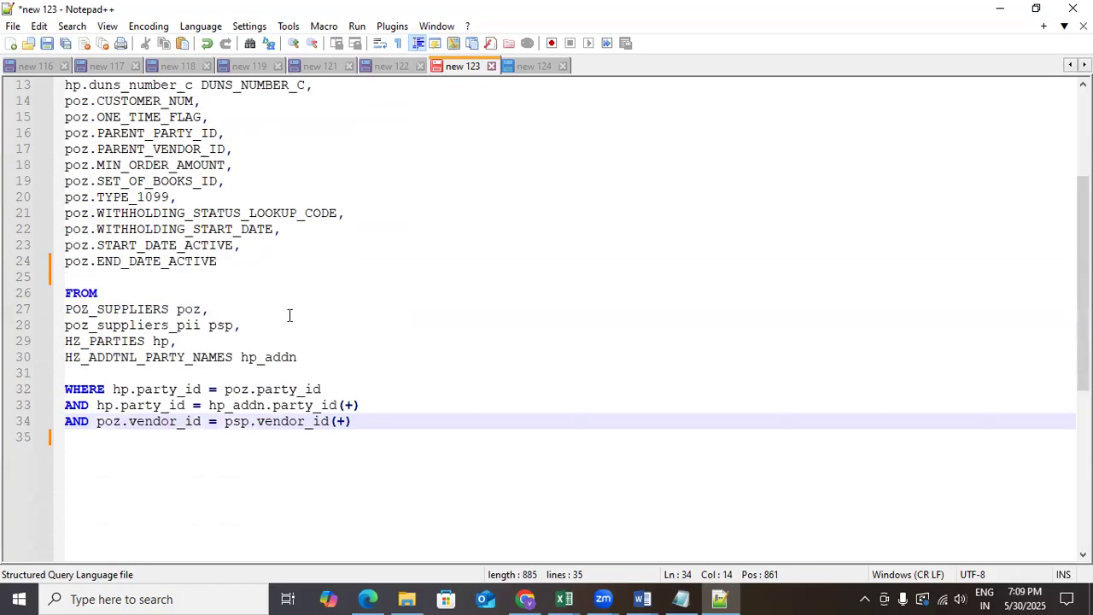
Step: Select the entire supplier query and switch to the Edge browser with Oracle Fusion
key(ctrl+a)
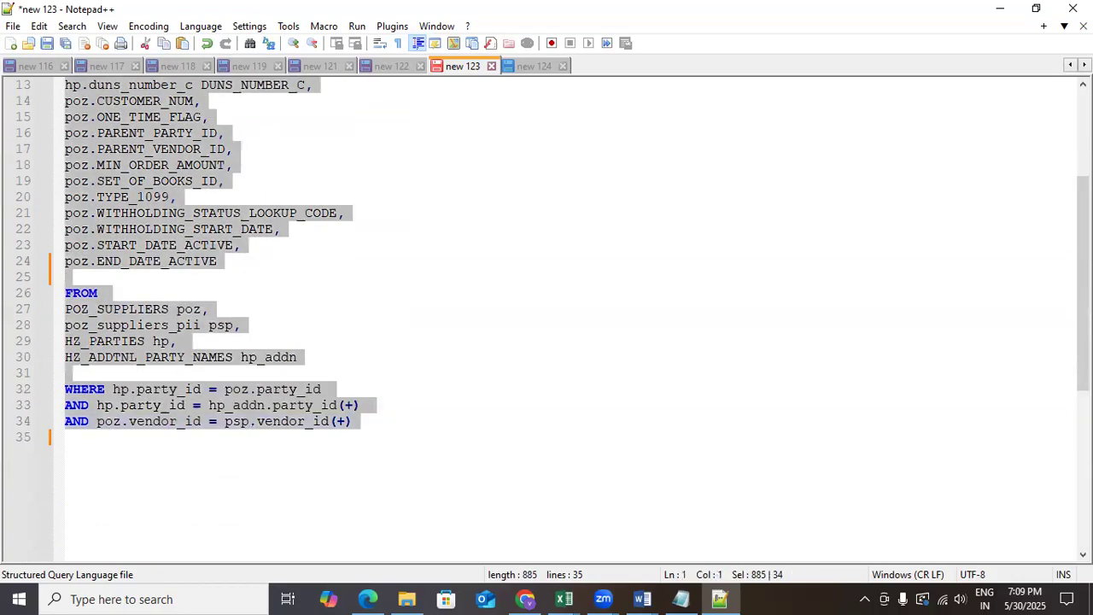
key(alt+Tab)
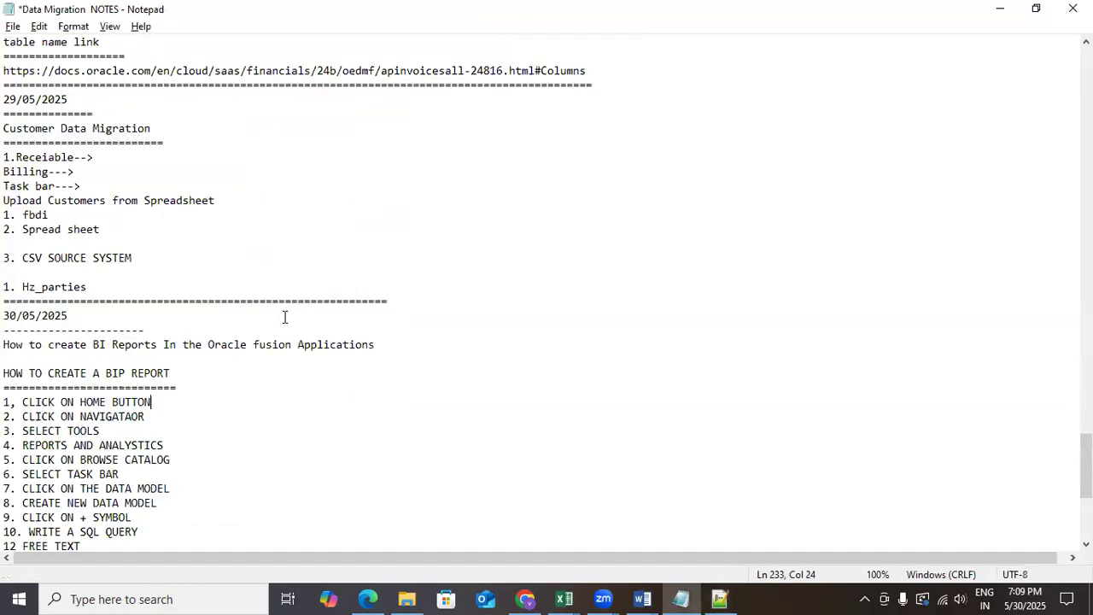
click(525, 598)
click(367, 599)
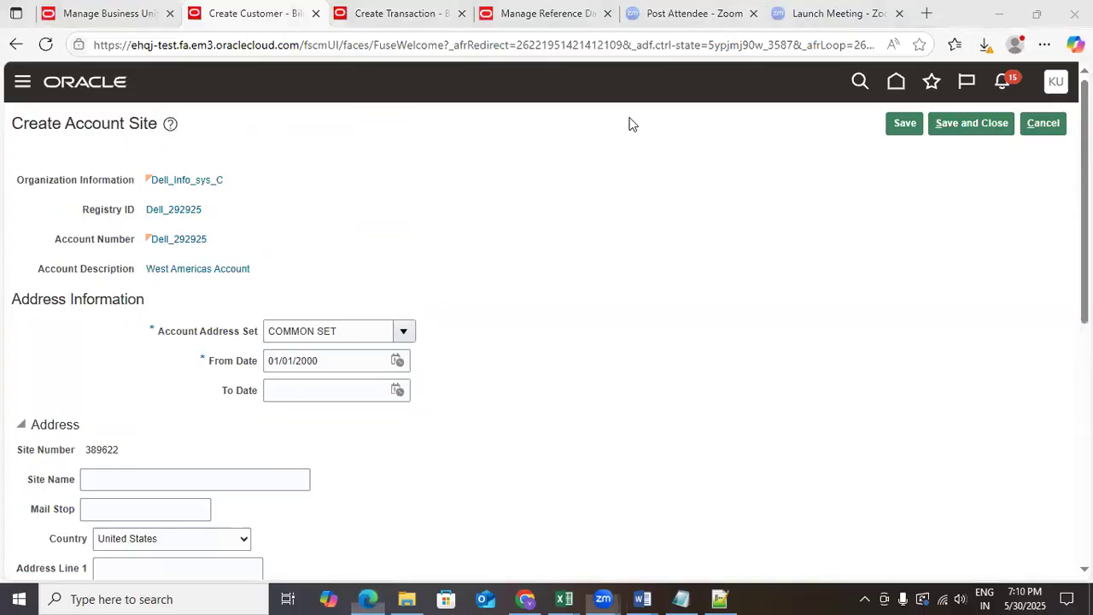
Step: Leave the Create Transaction invoice page for the Oracle Fusion home page, discarding the unsaved changes
click(398, 13)
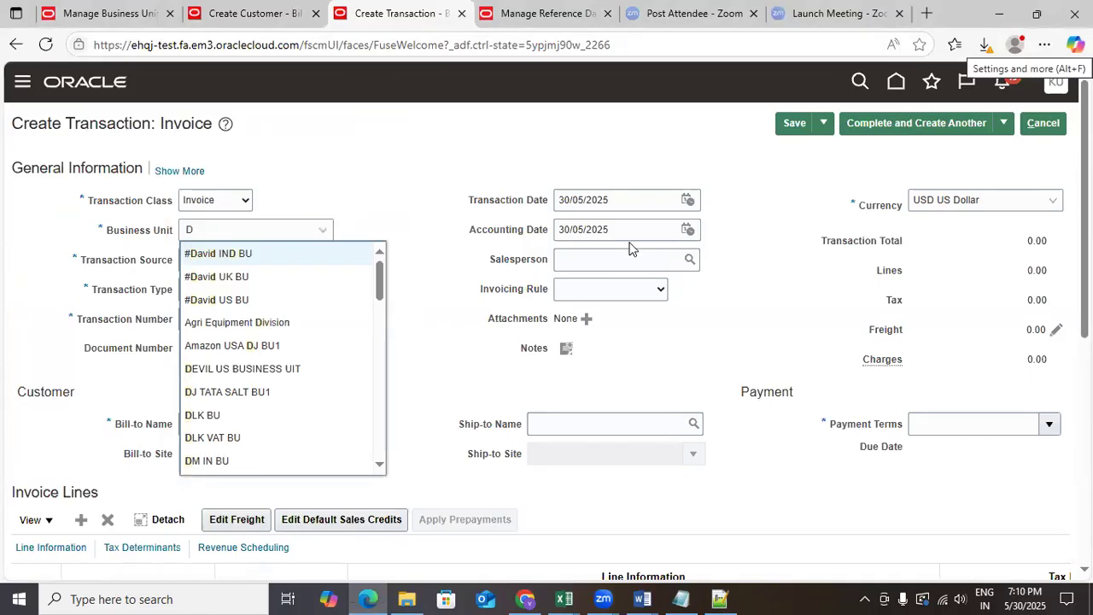
click(214, 125)
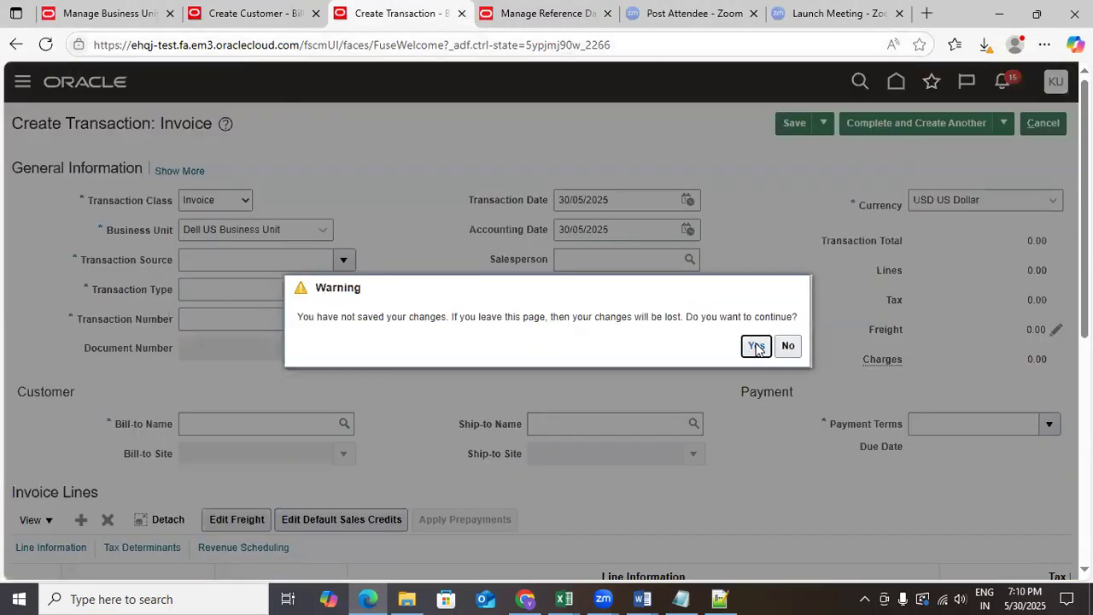
click(756, 347)
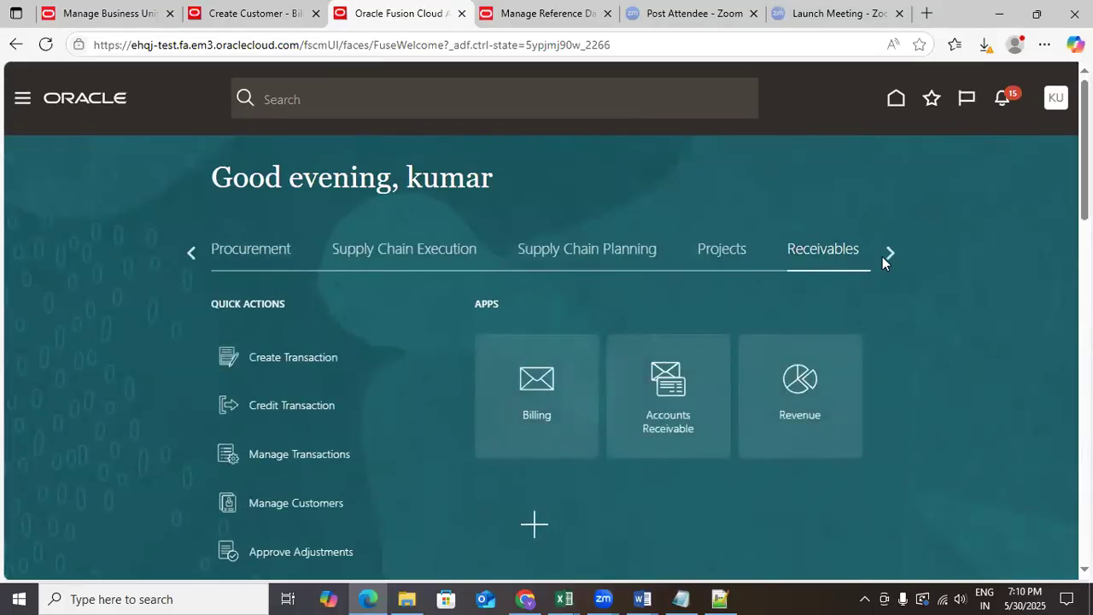
Step: Find the Tools group among the home page groups and open it
click(890, 252)
click(890, 252)
click(890, 252)
click(890, 252)
click(889, 251)
click(889, 251)
click(888, 251)
click(889, 251)
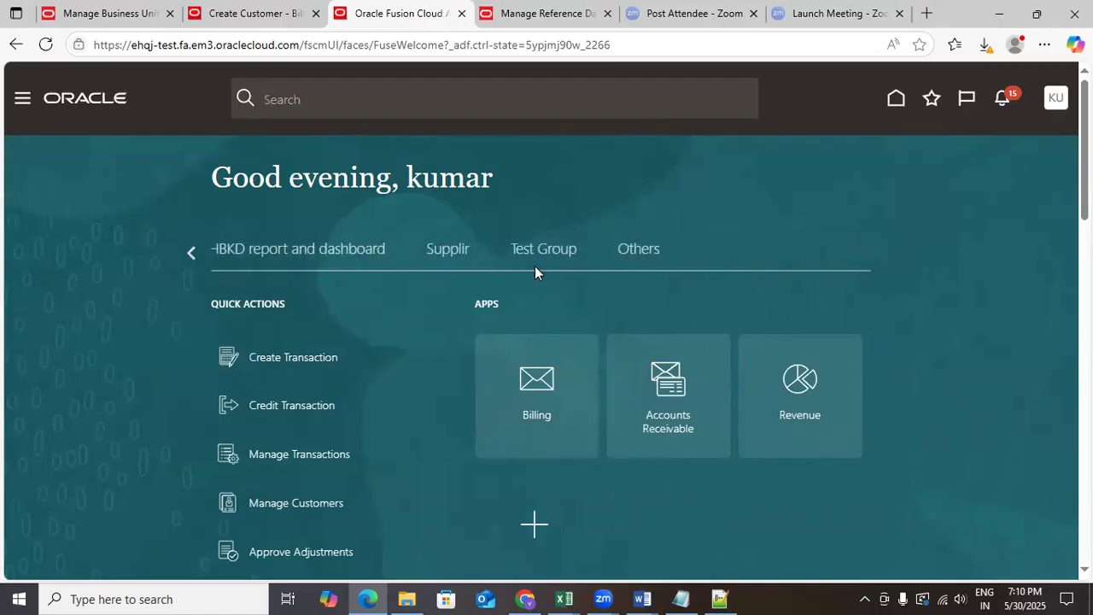
click(195, 253)
click(195, 253)
click(195, 253)
click(227, 255)
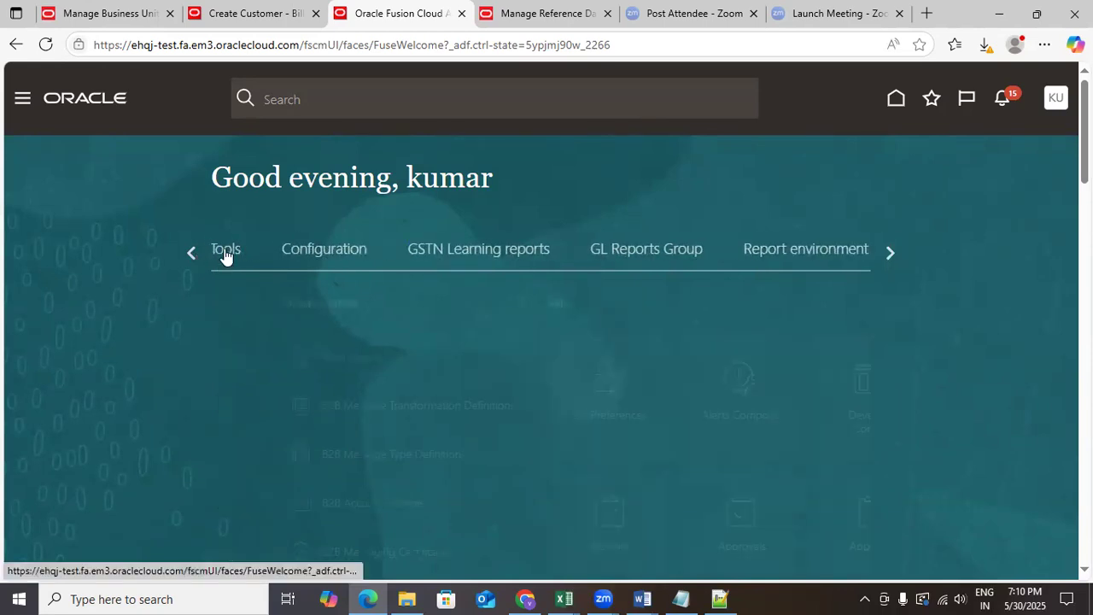
Step: Open the Reports and Analytics app from the Tools group
scroll(476, 290, down, 3)
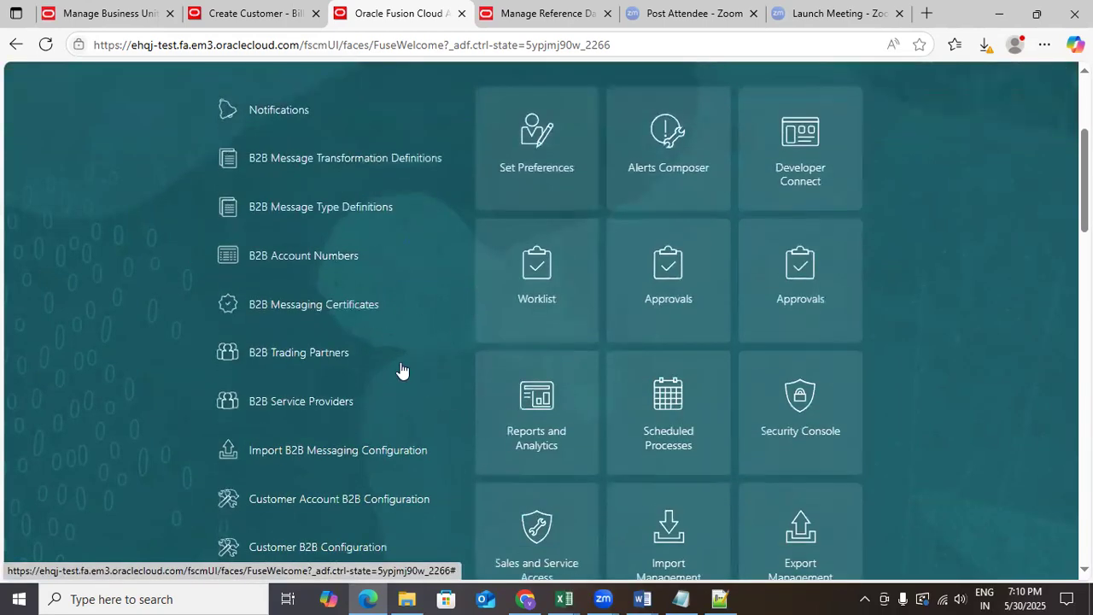
click(553, 408)
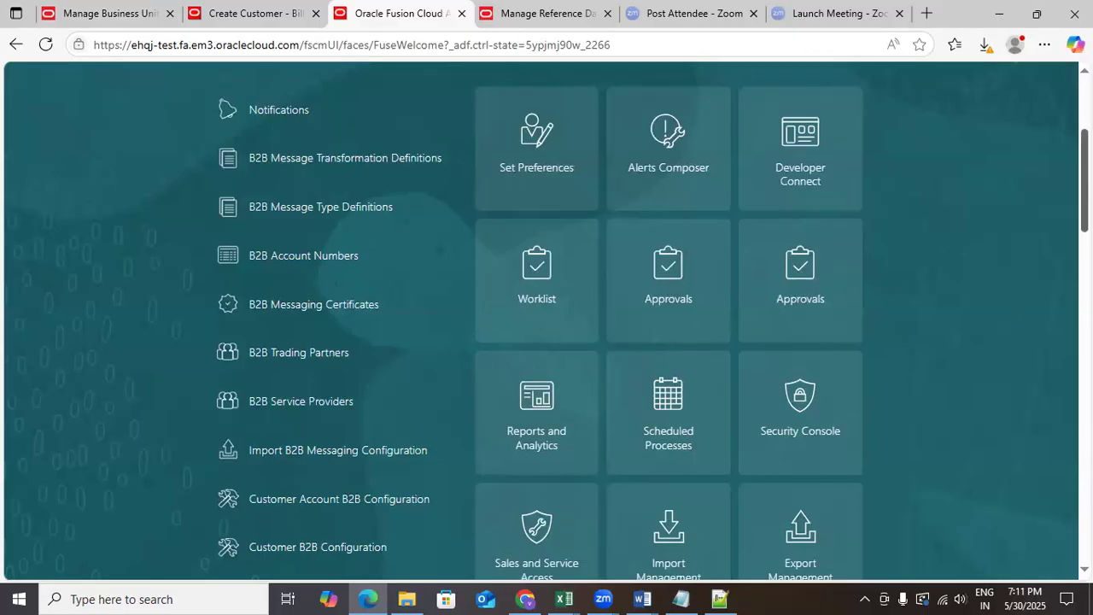
scroll(737, 290, up, 1)
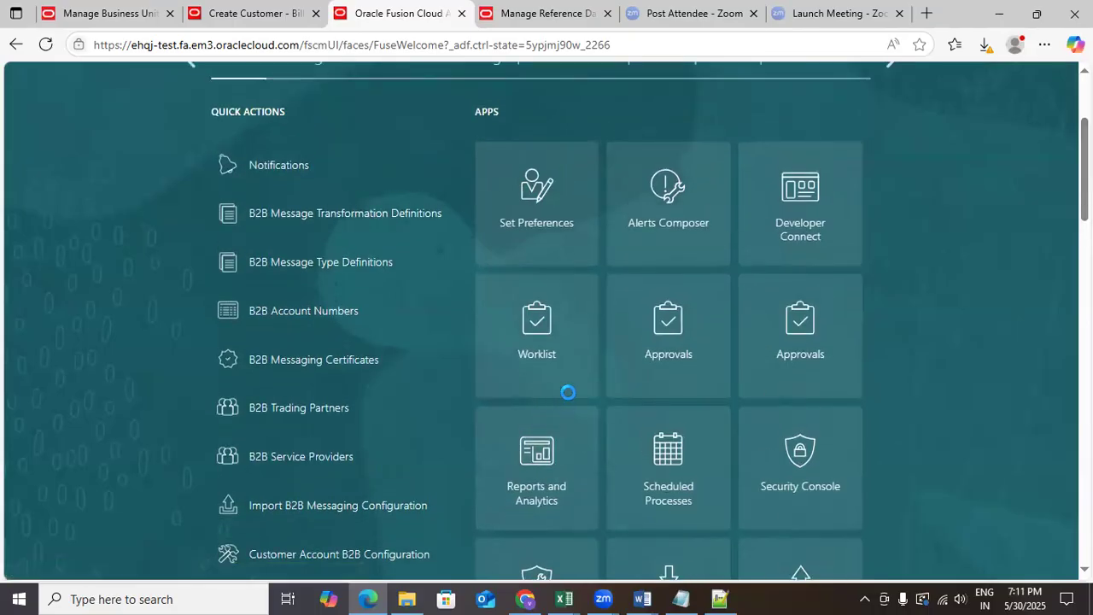
scroll(561, 392, up, 2)
scroll(560, 393, down, 10)
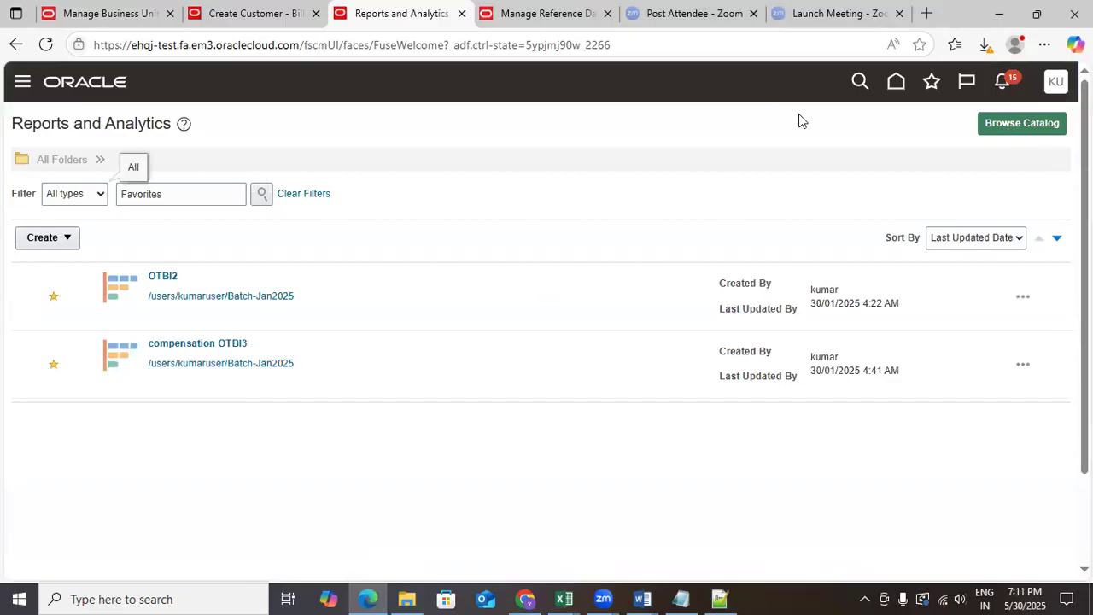
Step: Browse the report catalog and create a new data model
click(1021, 127)
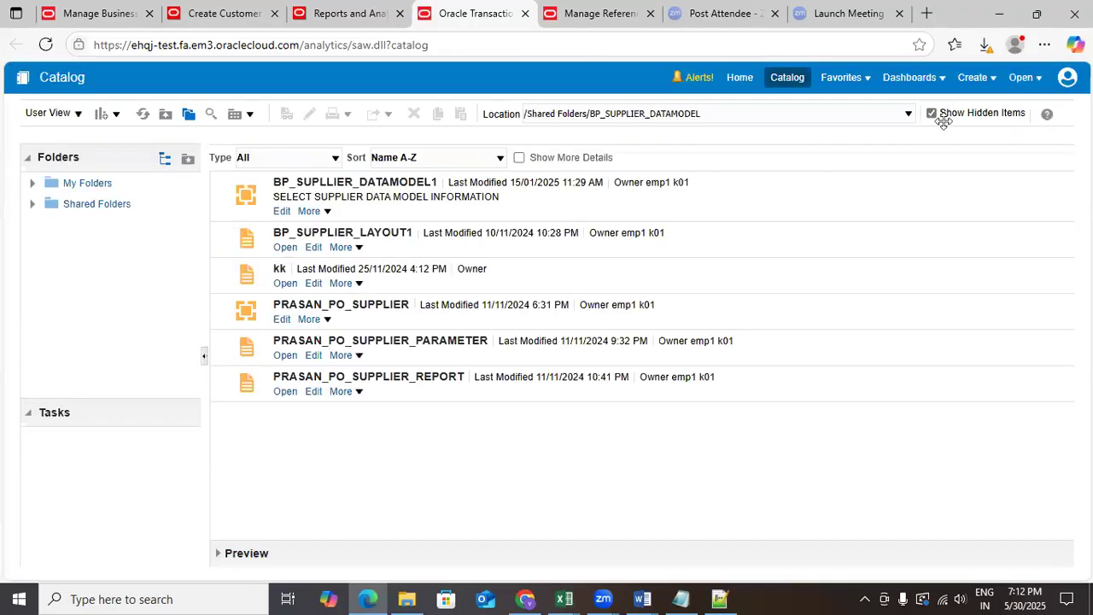
click(994, 79)
click(874, 335)
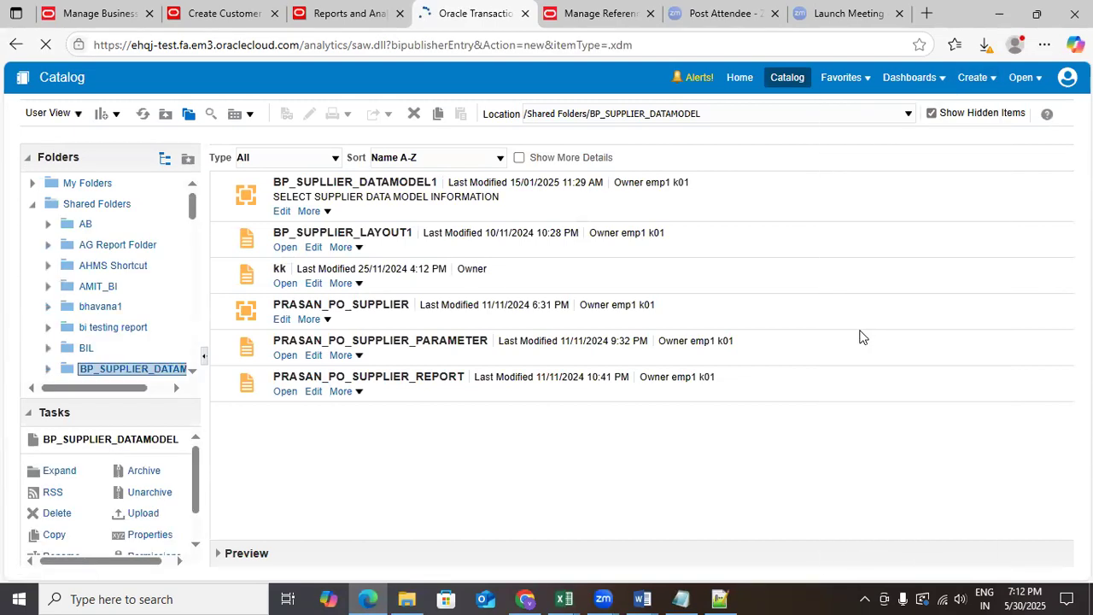
Step: Switch to Notepad++ and copy the entire supplier query in new 123
click(720, 598)
click(476, 385)
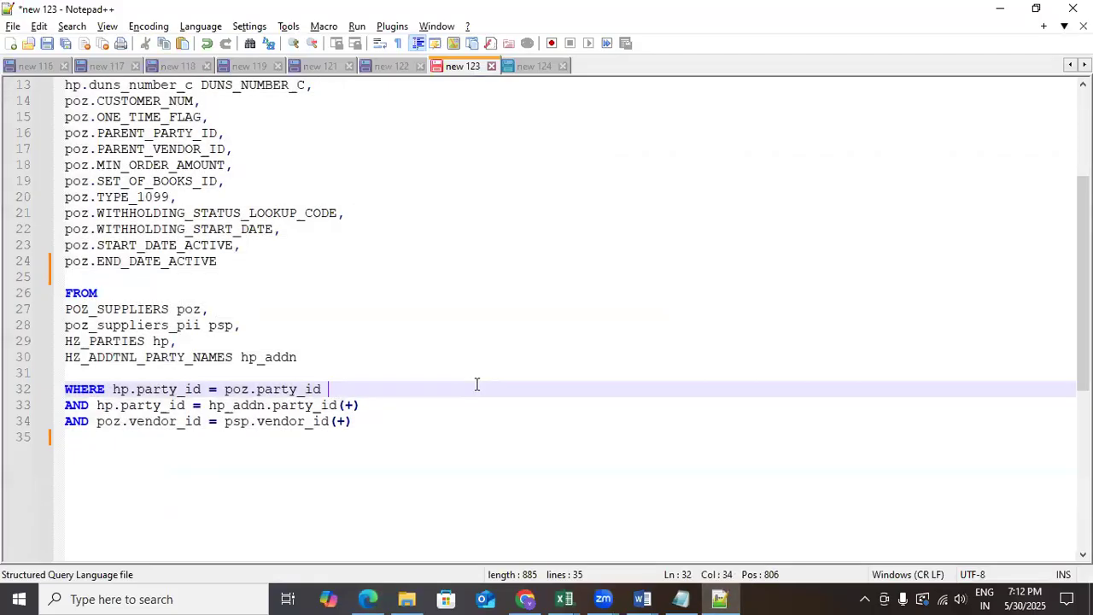
key(ctrl+a)
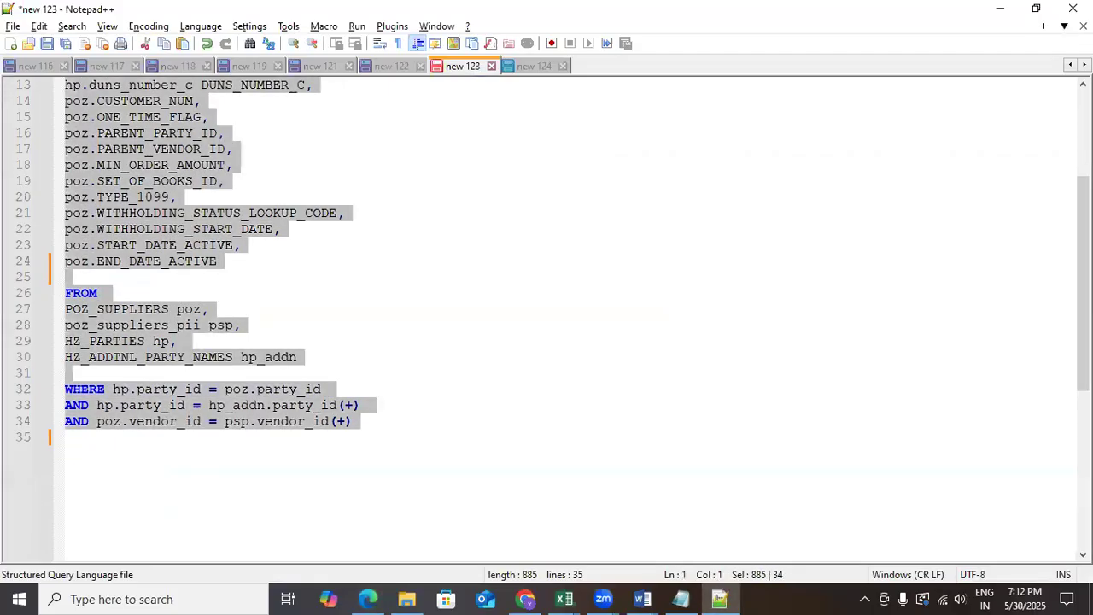
Step: Back in the Edge browser, add an SQL Query data set named test, choose its data source and paste the supplier query into it
click(248, 180)
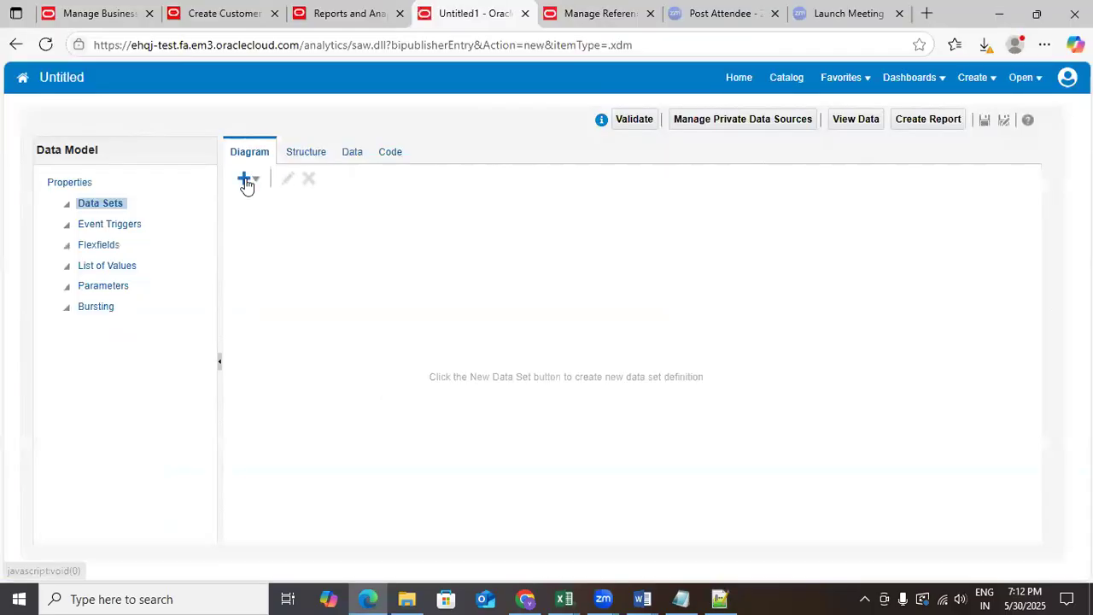
click(283, 207)
click(447, 202)
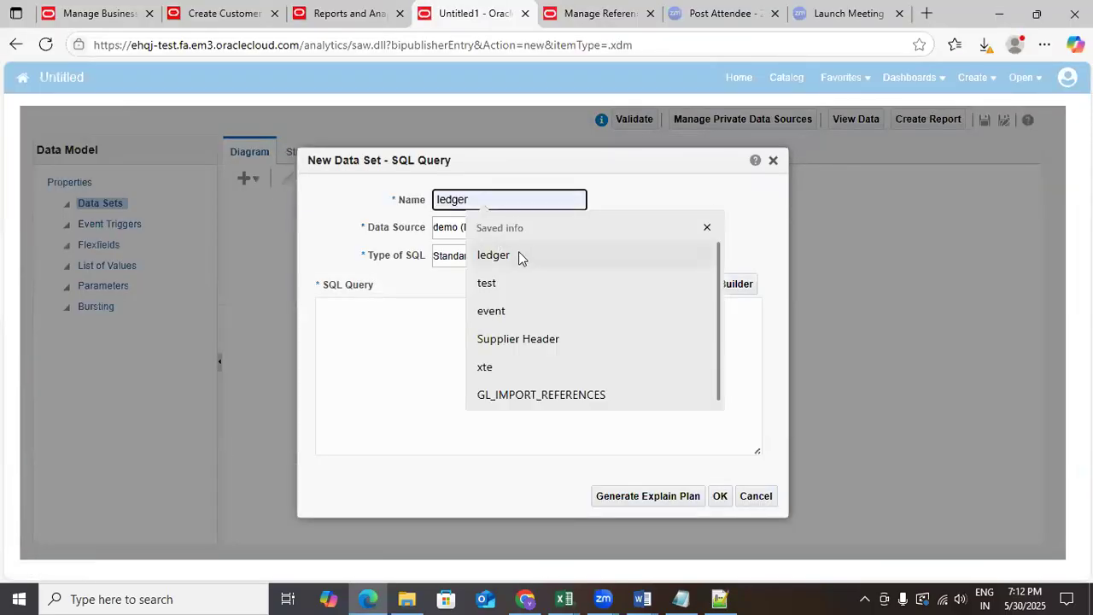
click(505, 283)
click(499, 229)
click(512, 295)
click(482, 339)
key(ctrl+v)
click(721, 497)
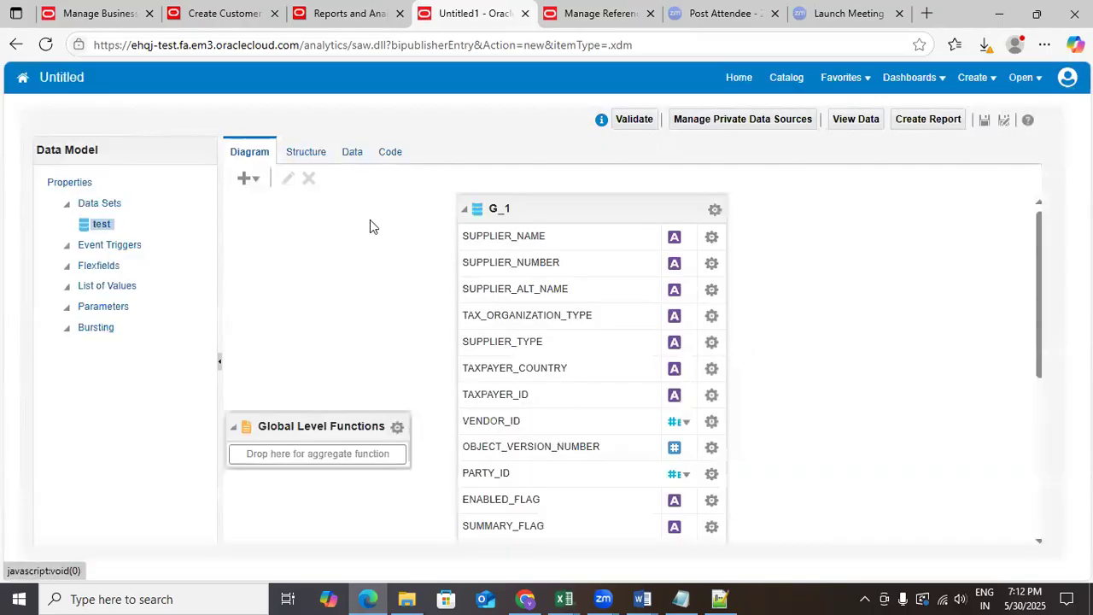
Step: Display sample data for the test data set with 5 rows
click(350, 152)
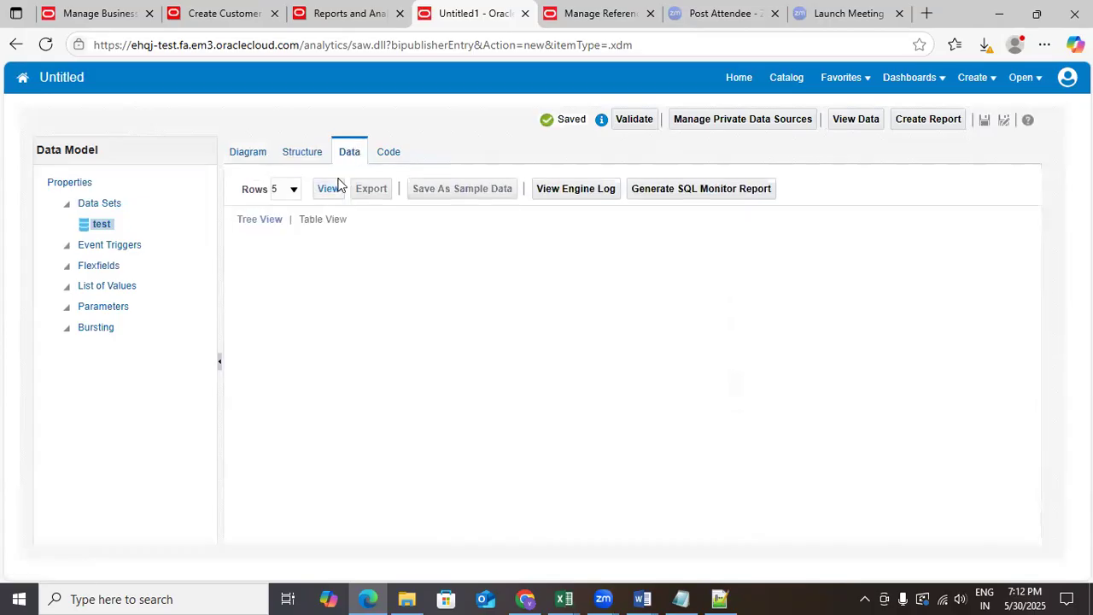
click(328, 188)
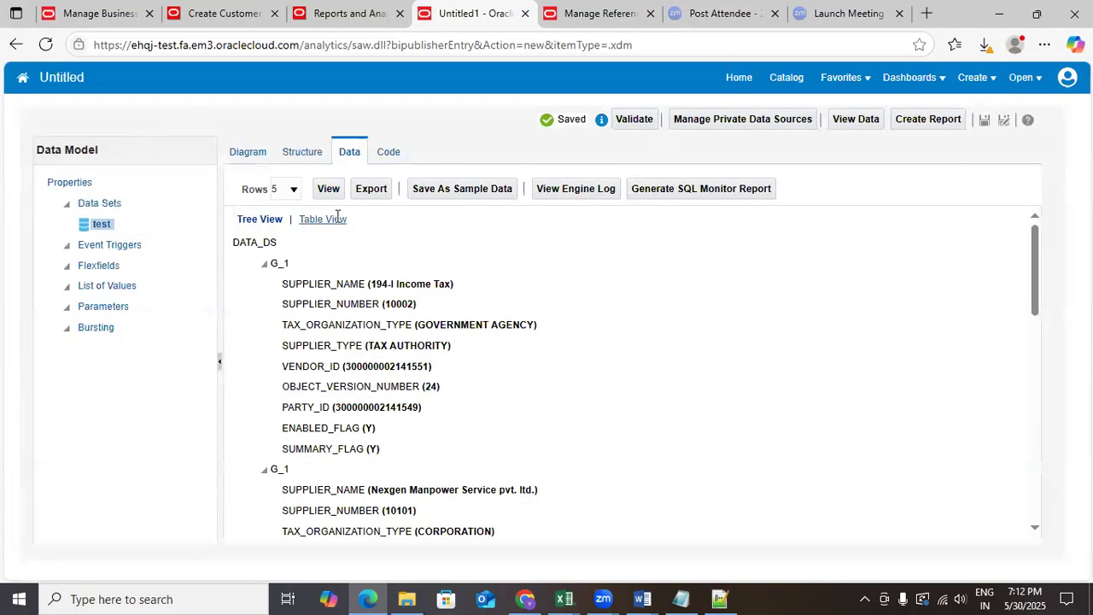
Step: Show the sample data as a table, and open SupplierImportTemplate (17) from the BATCHMAY-2025 folder to check the supplier name in C6
click(336, 220)
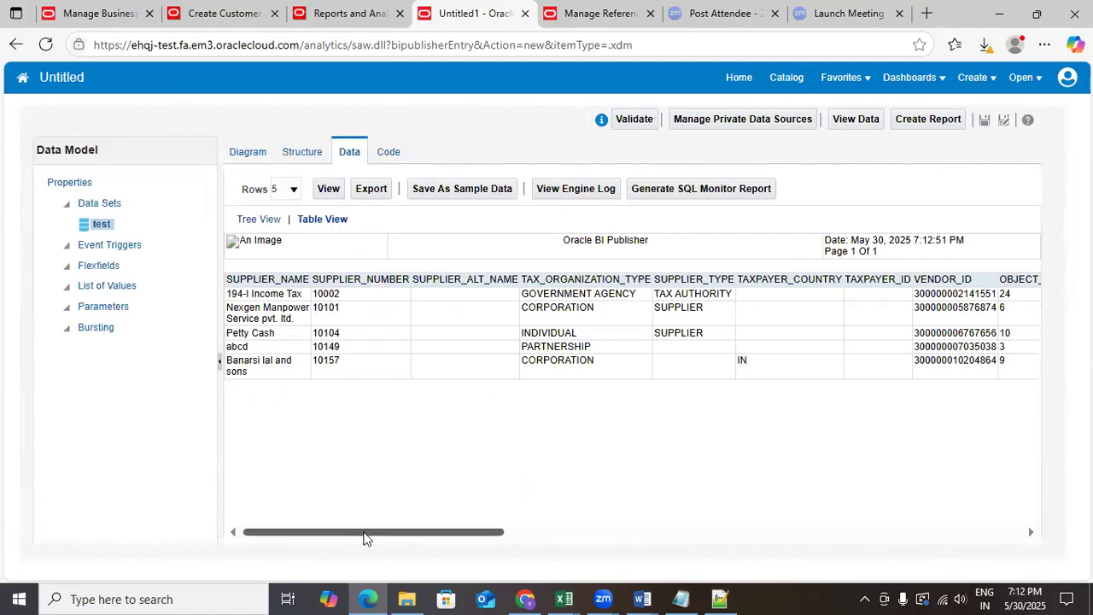
click(406, 599)
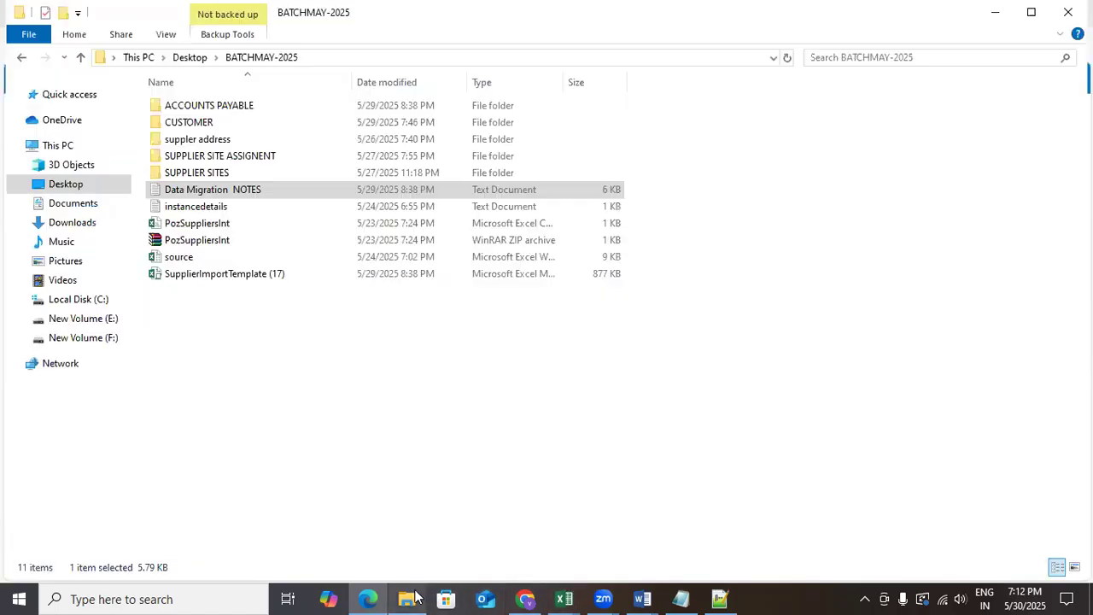
double_click(250, 273)
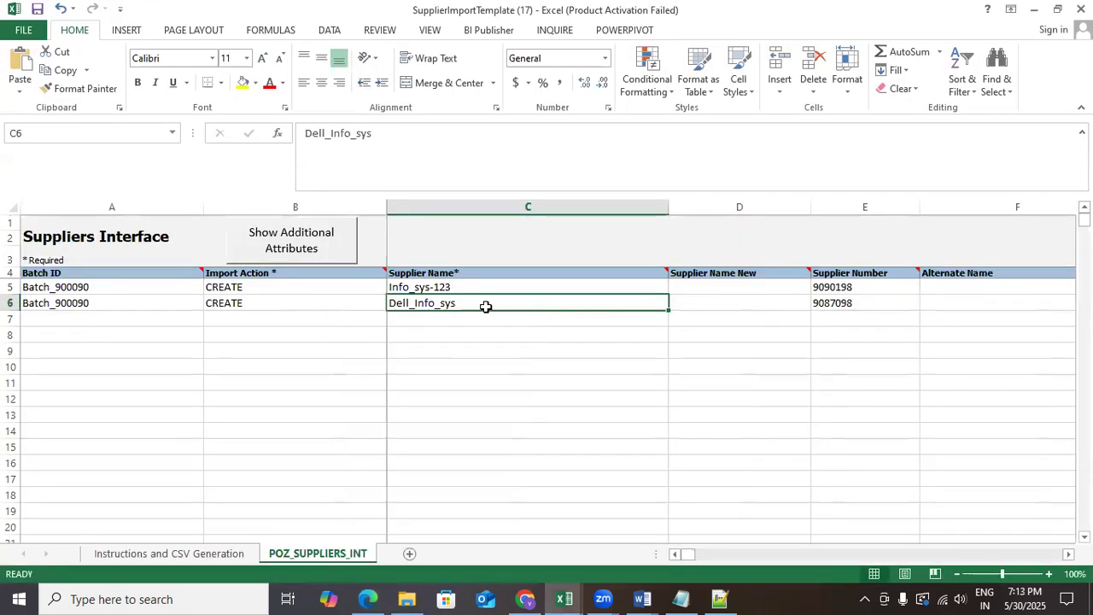
drag(406, 148, 285, 135)
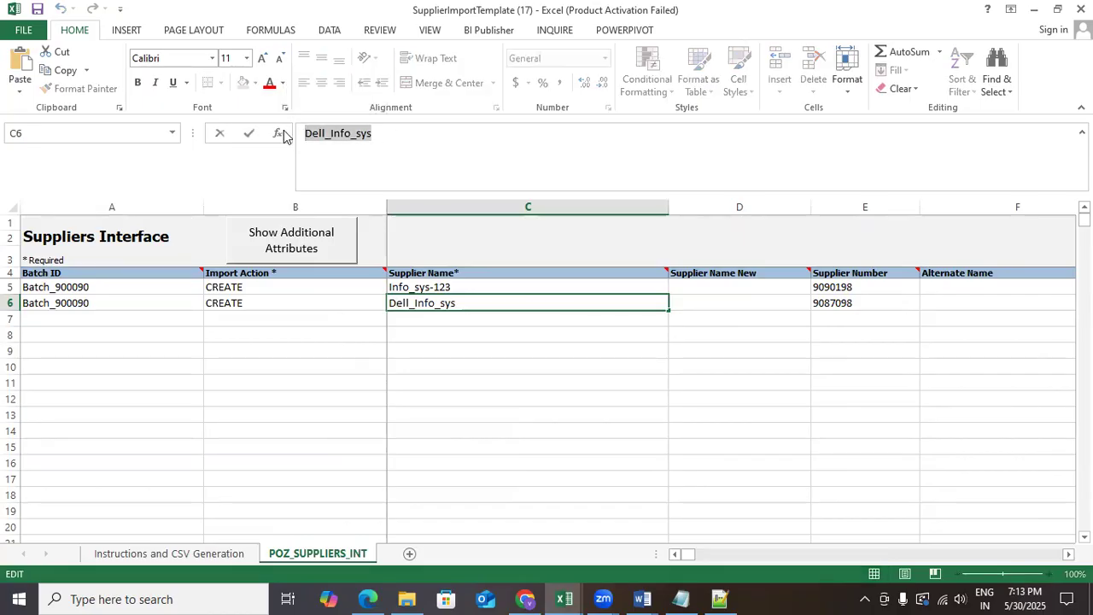
key(Escape)
Step: Switch to Notepad++ and begin an additional condition, "and poz.vendo", on a new line at the end of the WHERE clause
key(alt+Tab)
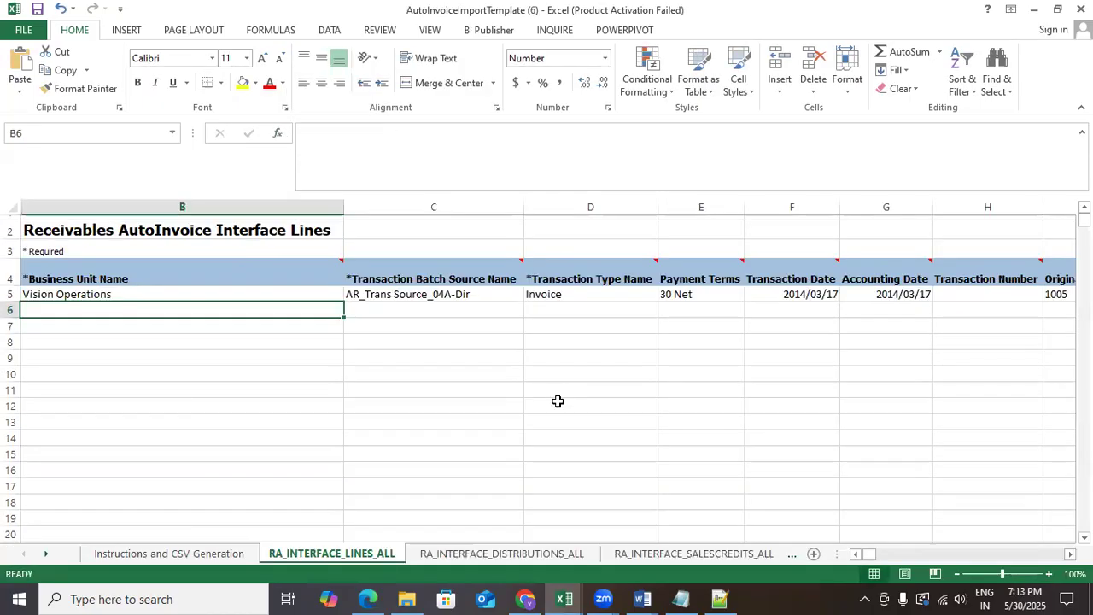
key(alt+Tab)
key(Tab)
key(Tab)
key(Tab)
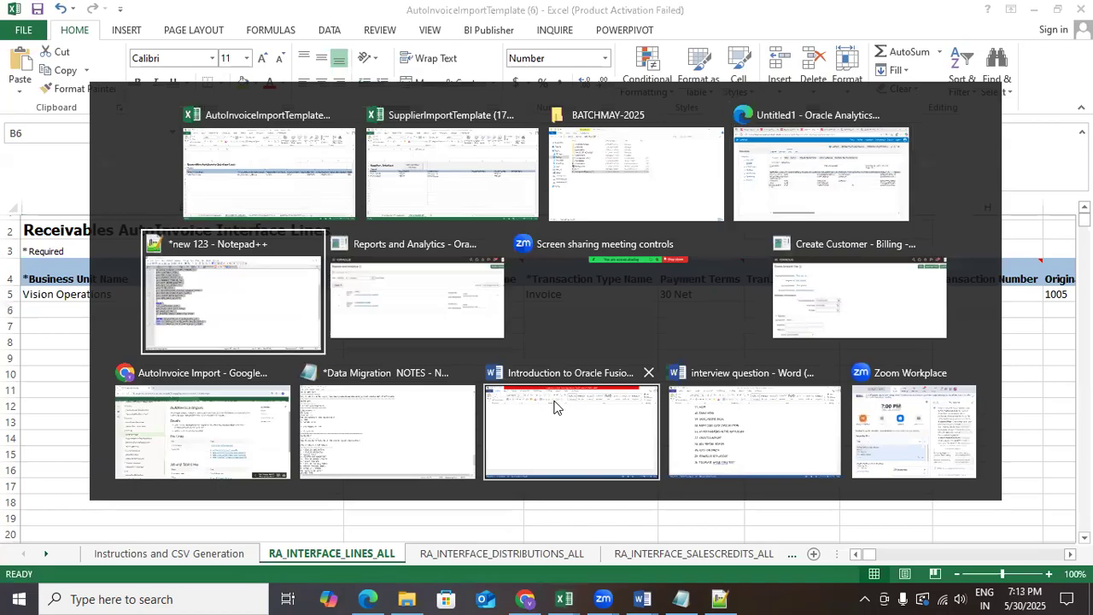
click(391, 422)
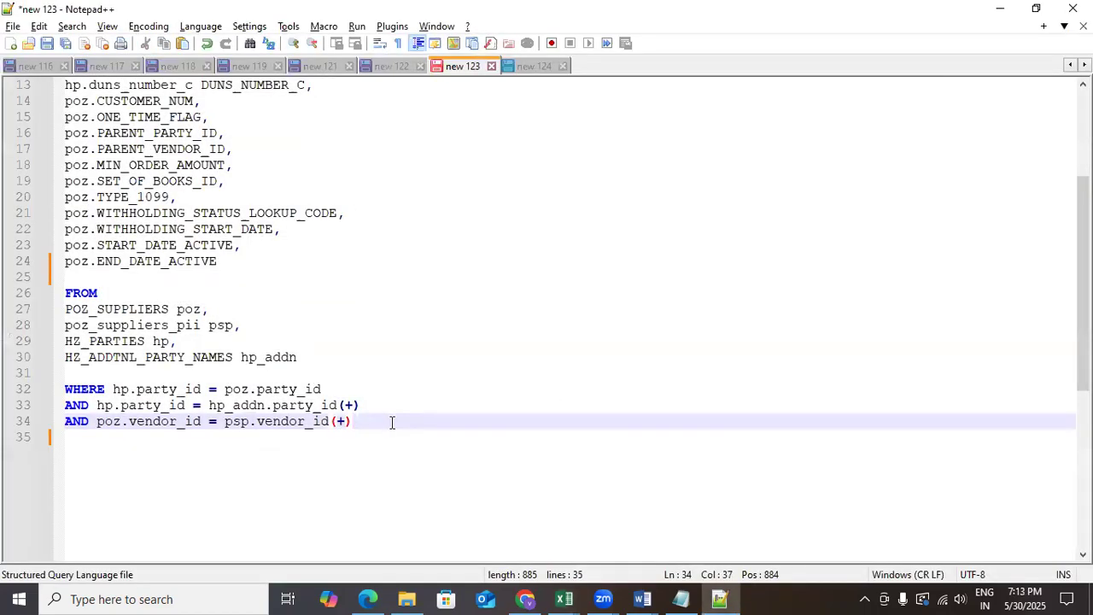
key(Return)
text(and )
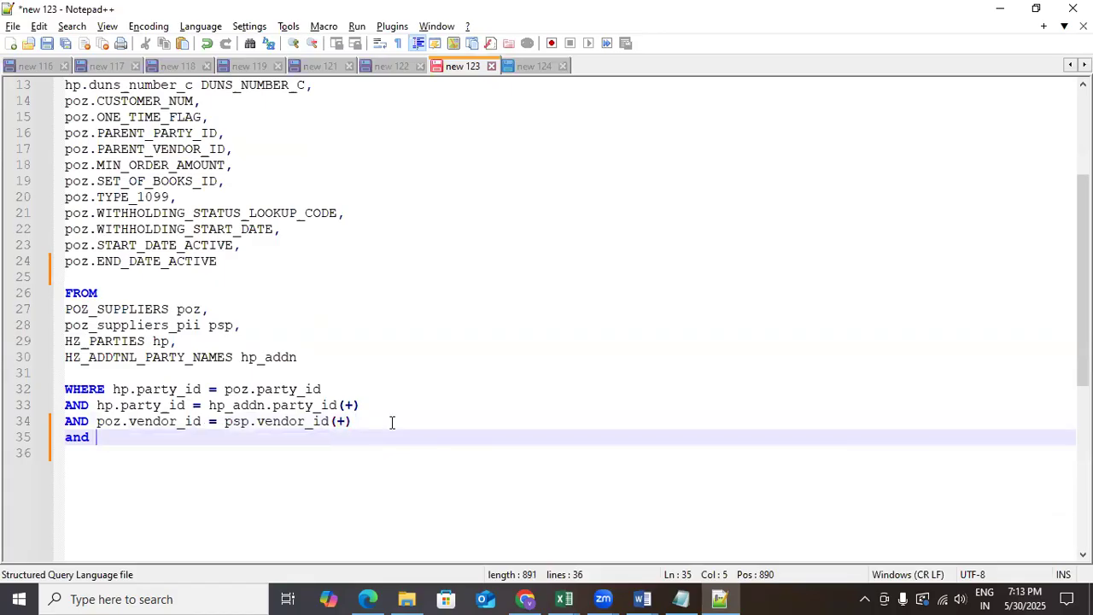
text(poz.ved)
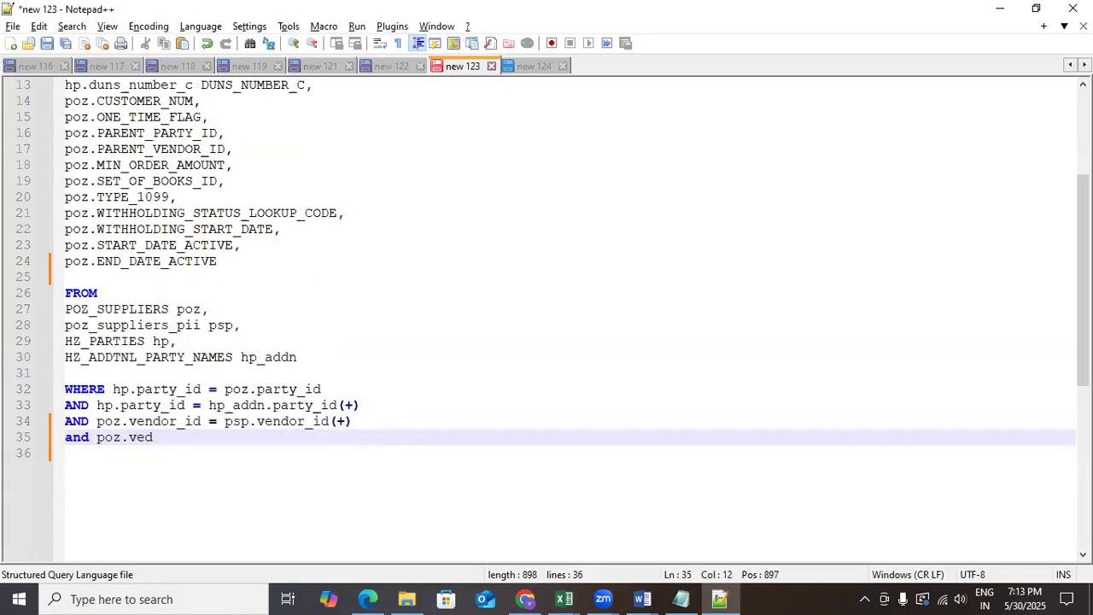
key(BackSpace)
text(ndo)
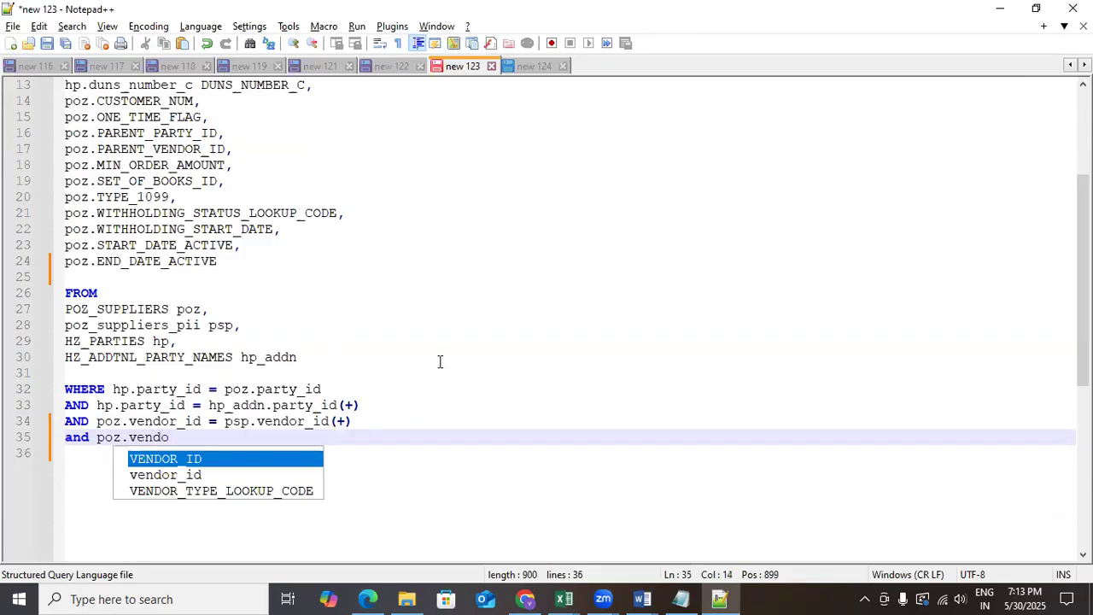
Step: Examine the query's table aliases and selected columns to identify the field that holds the supplier number
click(407, 346)
scroll(407, 355, up, 1)
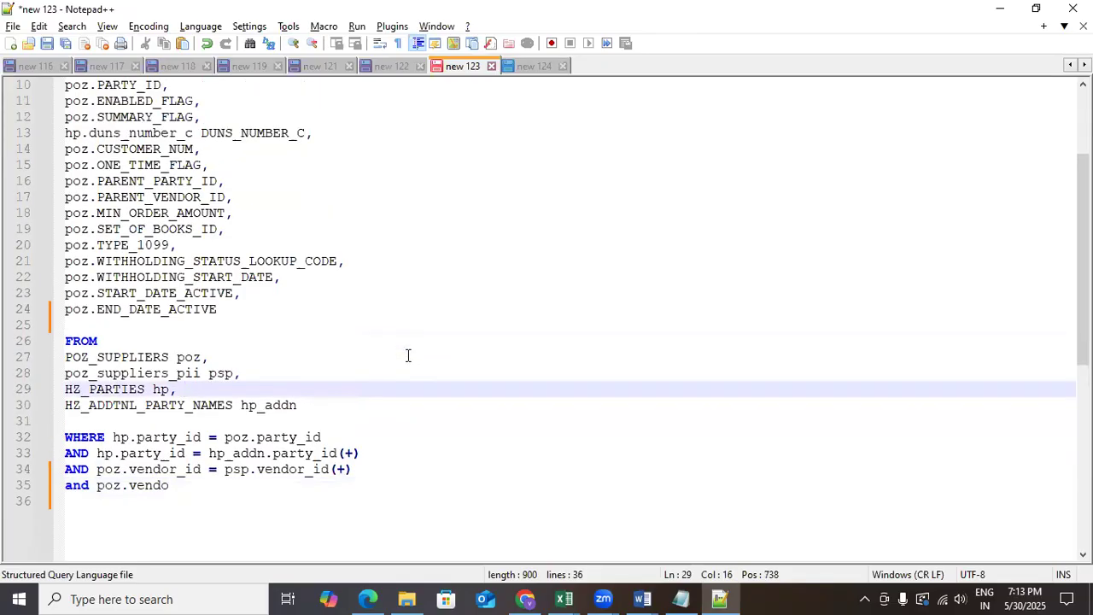
scroll(408, 355, up, 2)
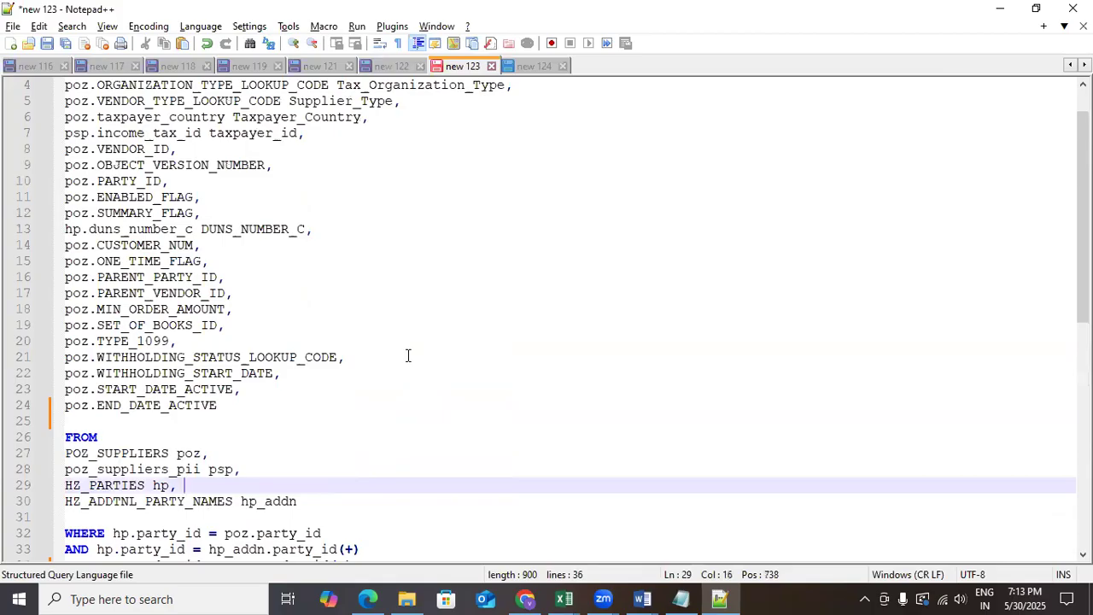
scroll(408, 356, up, 1)
scroll(407, 355, down, 1)
click(167, 470)
double_click(228, 470)
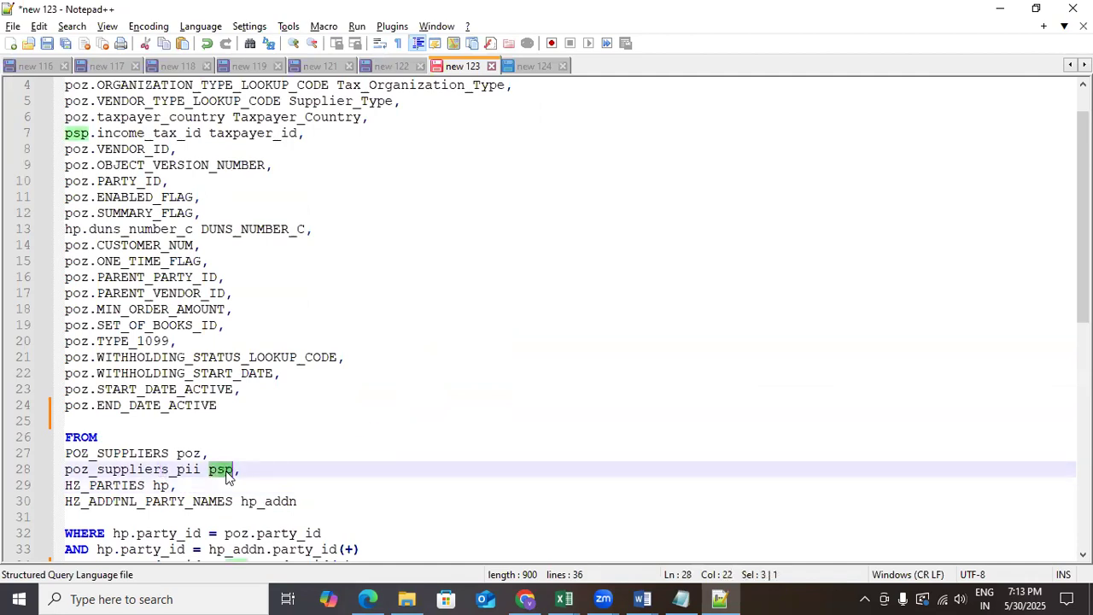
scroll(273, 418, up, 1)
double_click(146, 184)
double_click(75, 181)
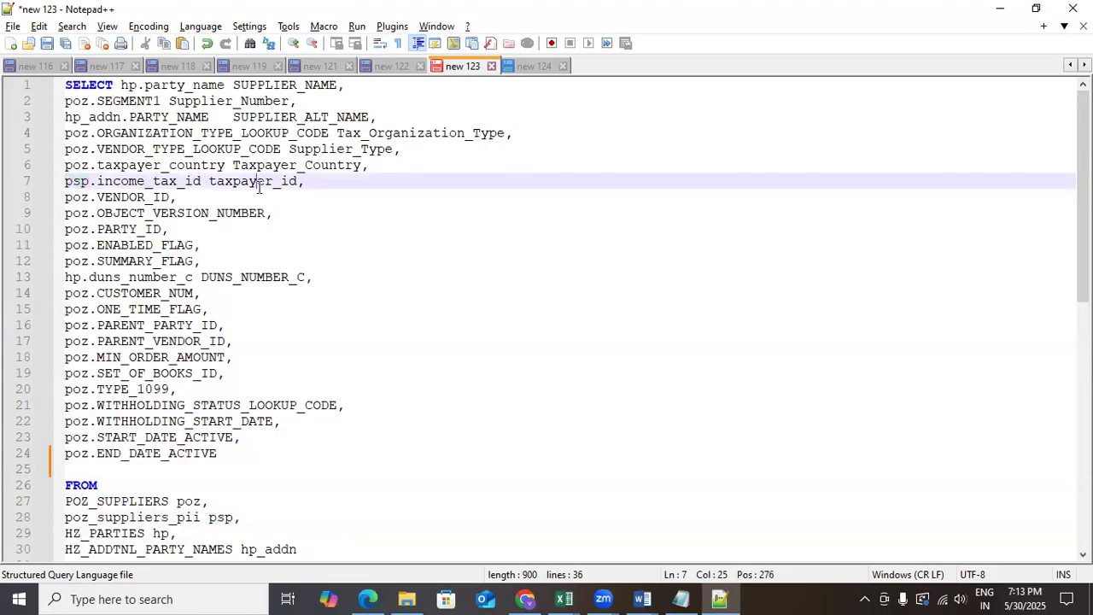
double_click(259, 182)
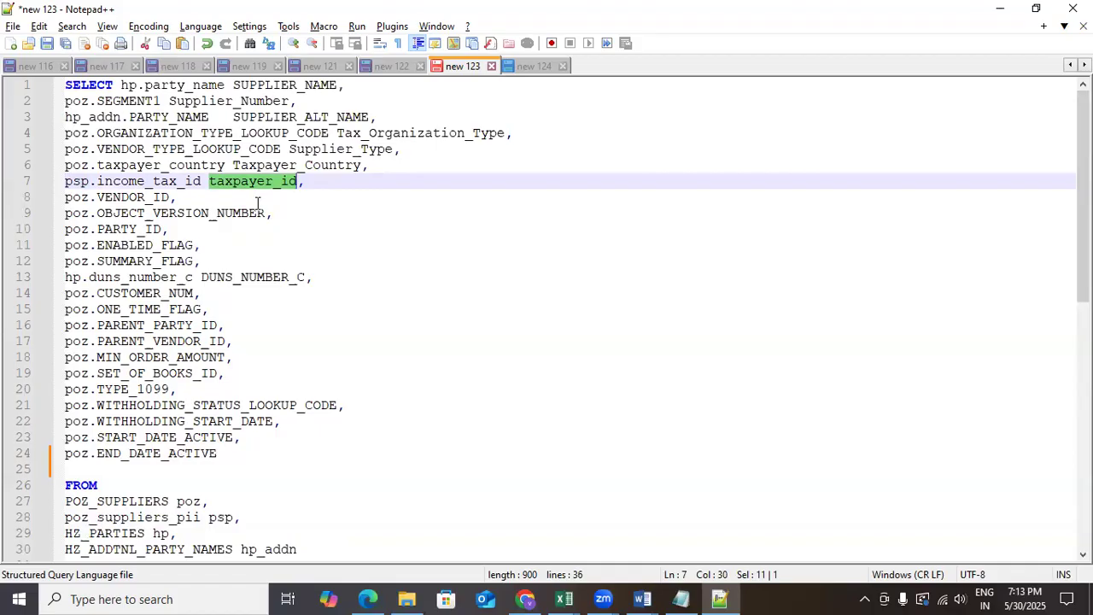
double_click(147, 103)
scroll(193, 256, down, 7)
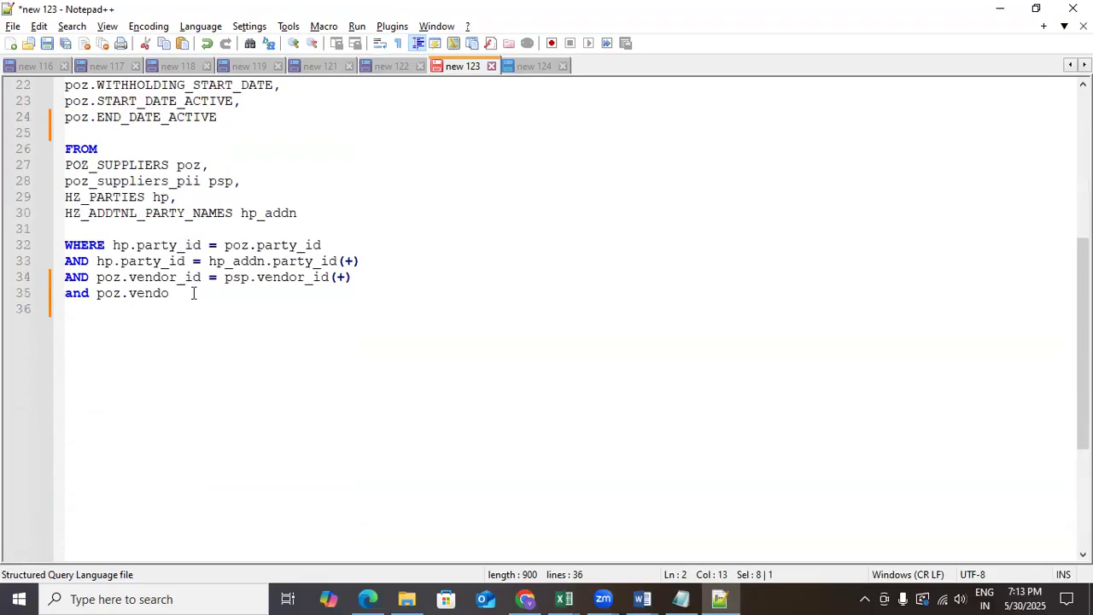
Step: Replace the unfinished vendor column in the last condition with SEGMENT1 followed by an equals sign
click(192, 293)
key(BackSpace)
key(BackSpace)
key(BackSpace)
key(BackSpace)
key(BackSpace)
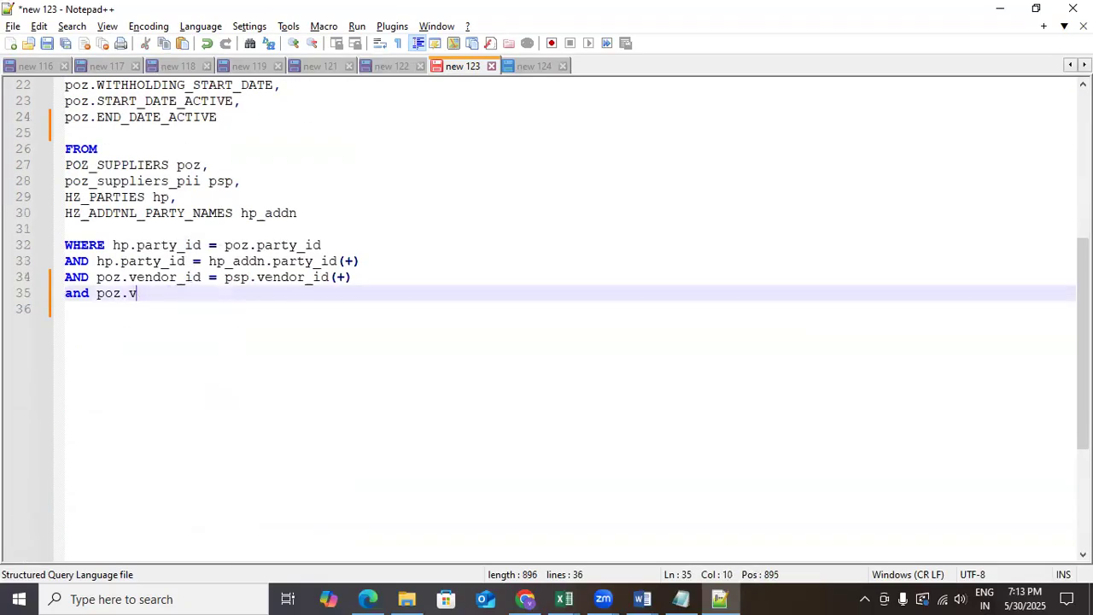
text(seg)
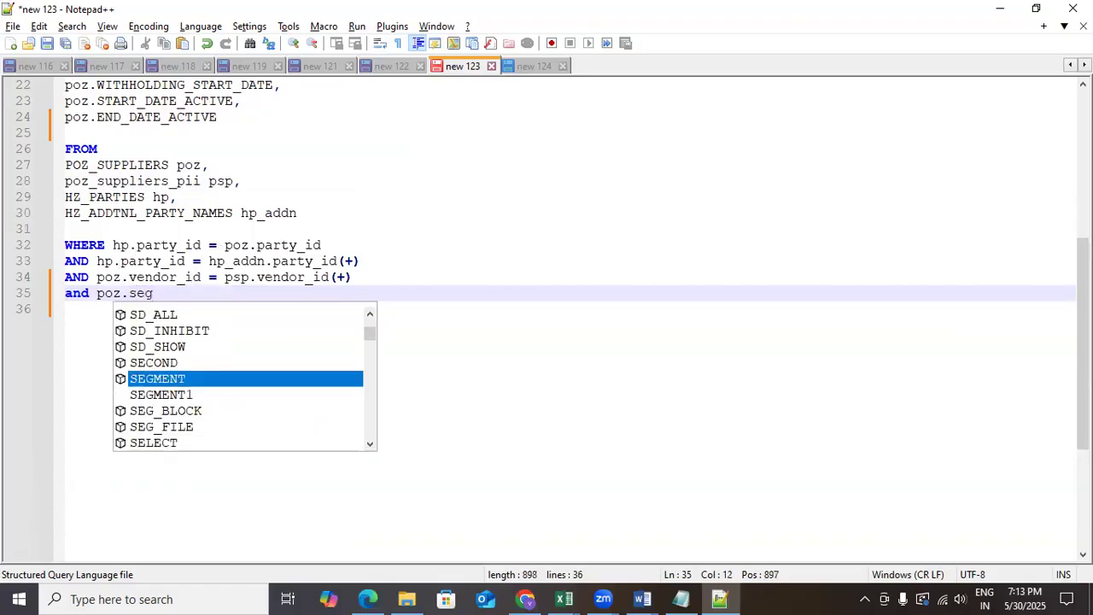
key(Down)
key(Return)
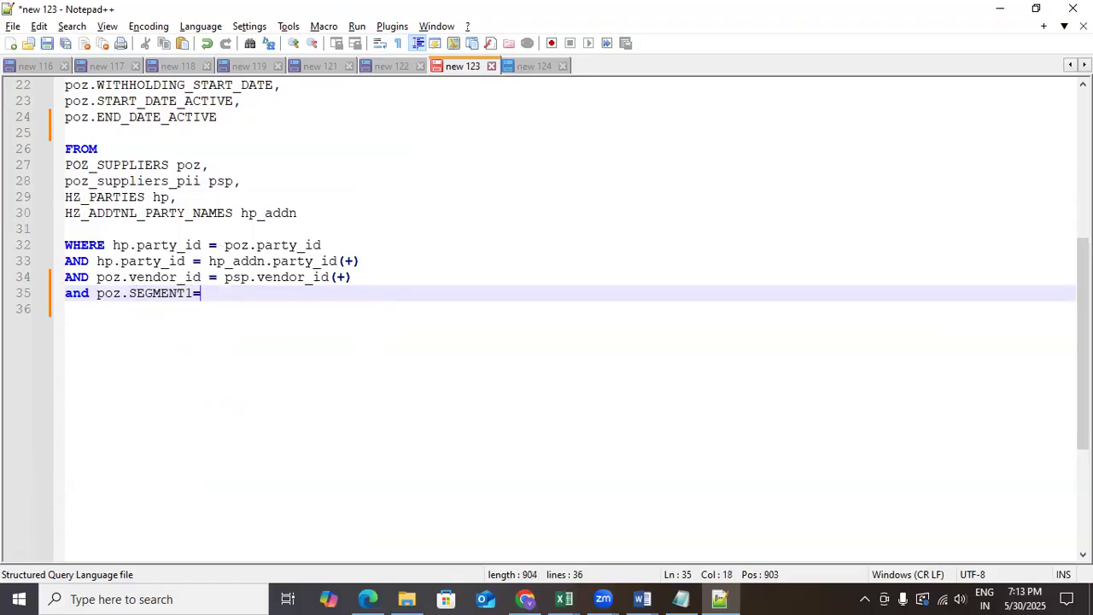
Step: Switch to the SupplierImportTemplate (17) workbook in Excel and copy the supplier number of Dell_Info_sys from cell E6
key(alt+Tab)
click(304, 309)
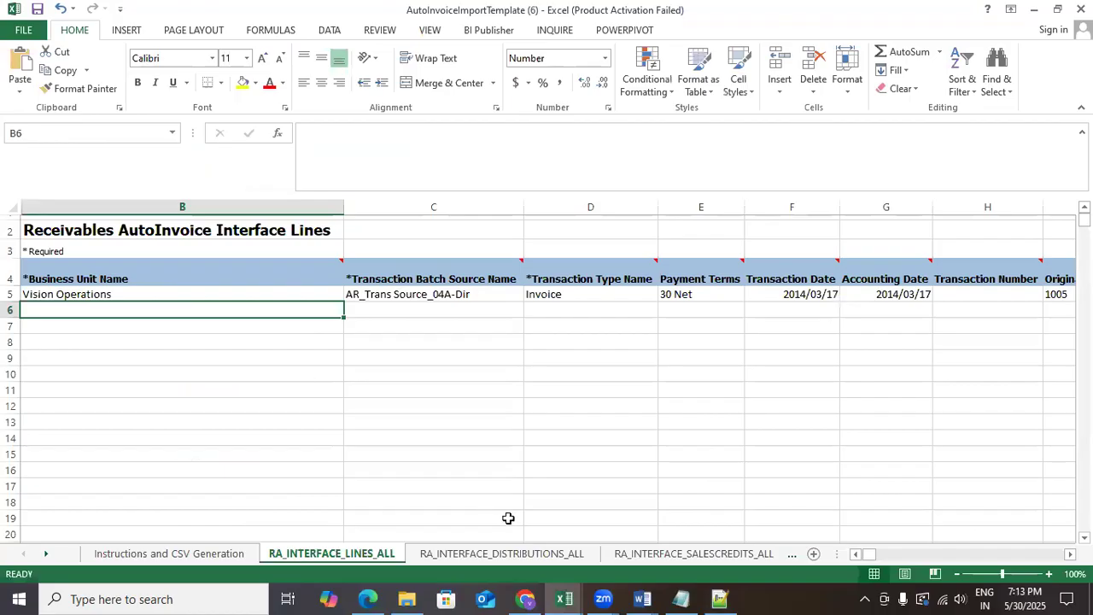
click(564, 598)
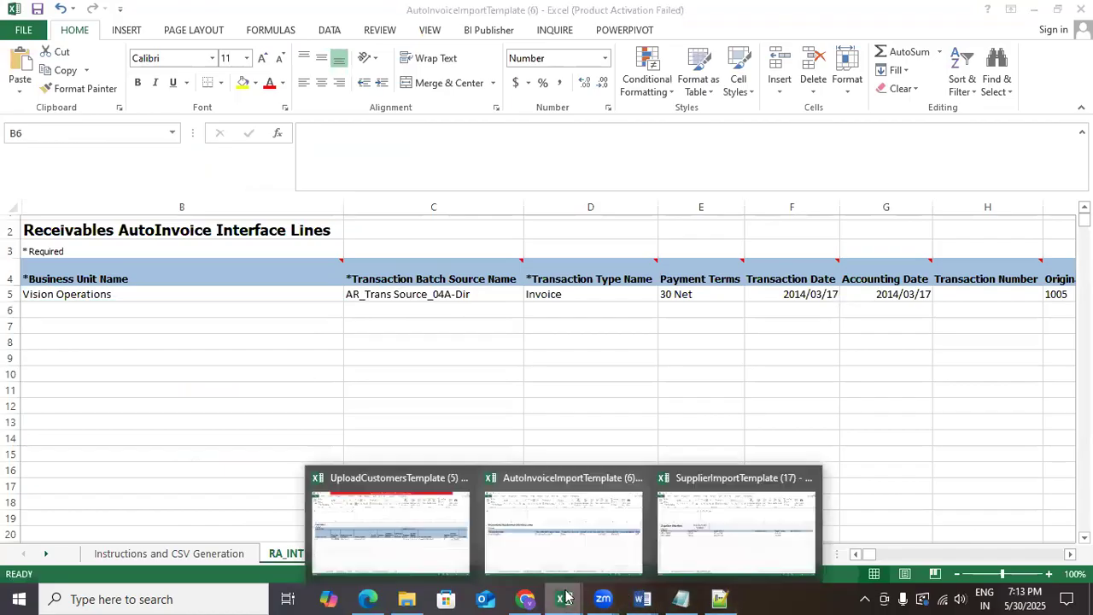
click(692, 540)
click(832, 305)
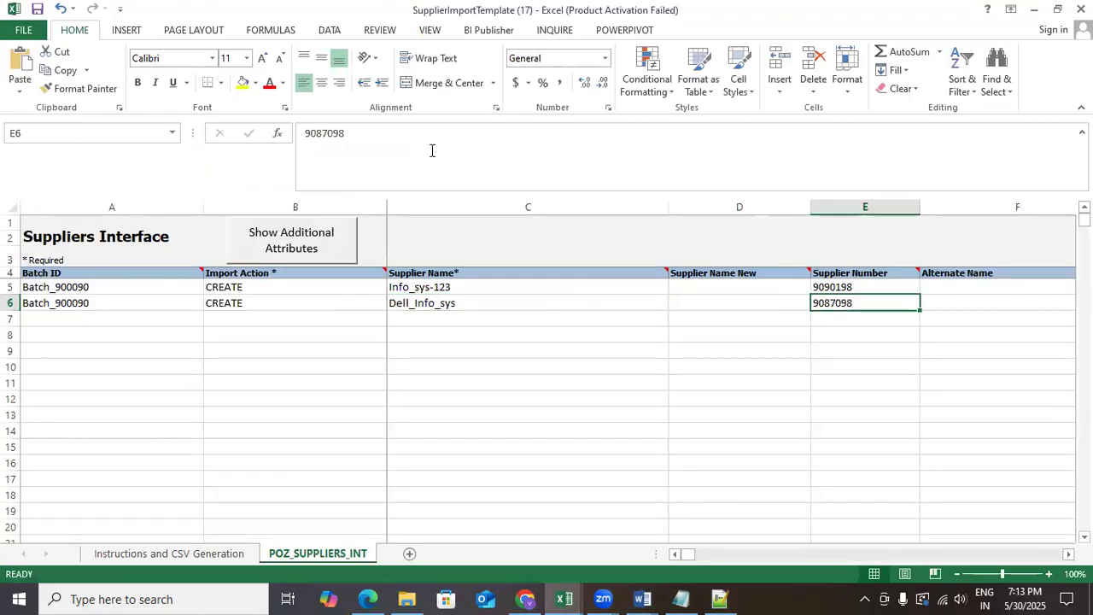
double_click(291, 133)
key(ctrl+c)
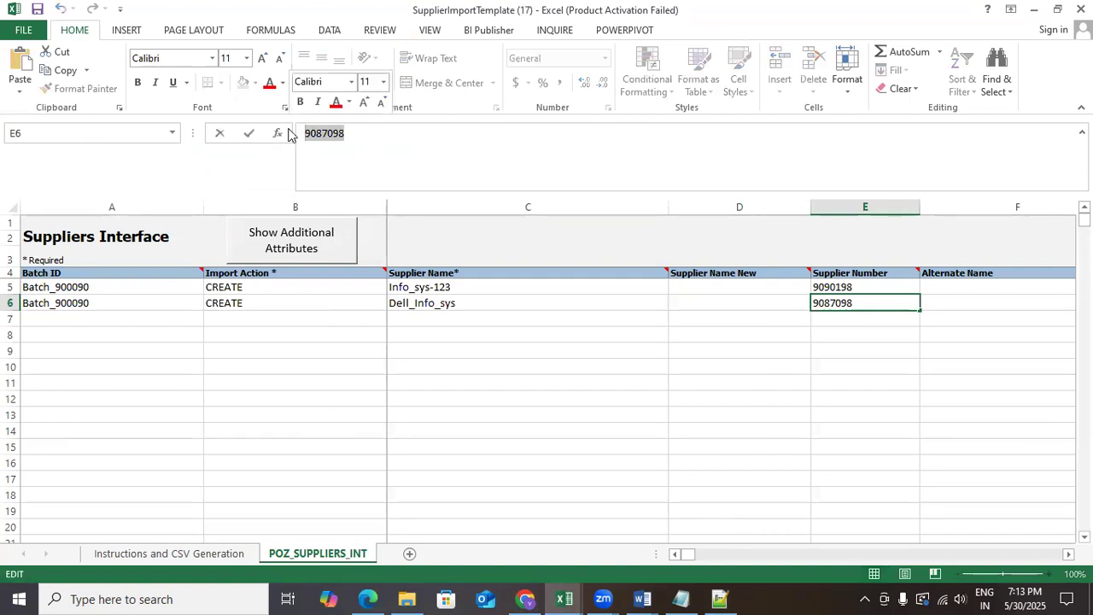
key(Escape)
key(alt+Tab)
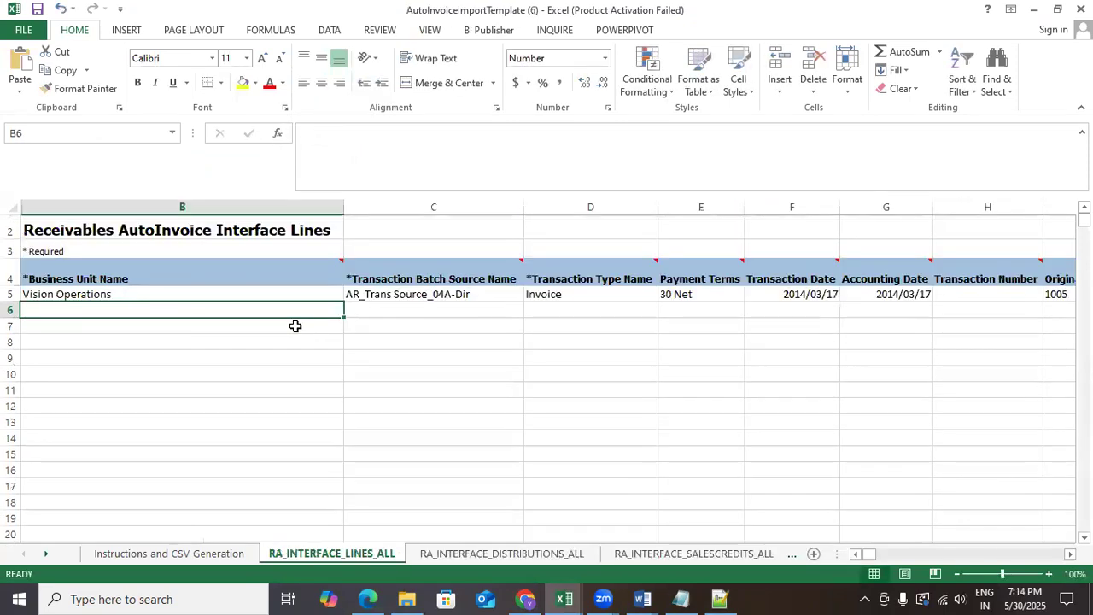
Step: Back in Notepad++, complete the SEGMENT1 condition with the copied supplier number enclosed in single quotes
key(alt+Tab)
key(ctrl+v)
key(ctrl+Left)
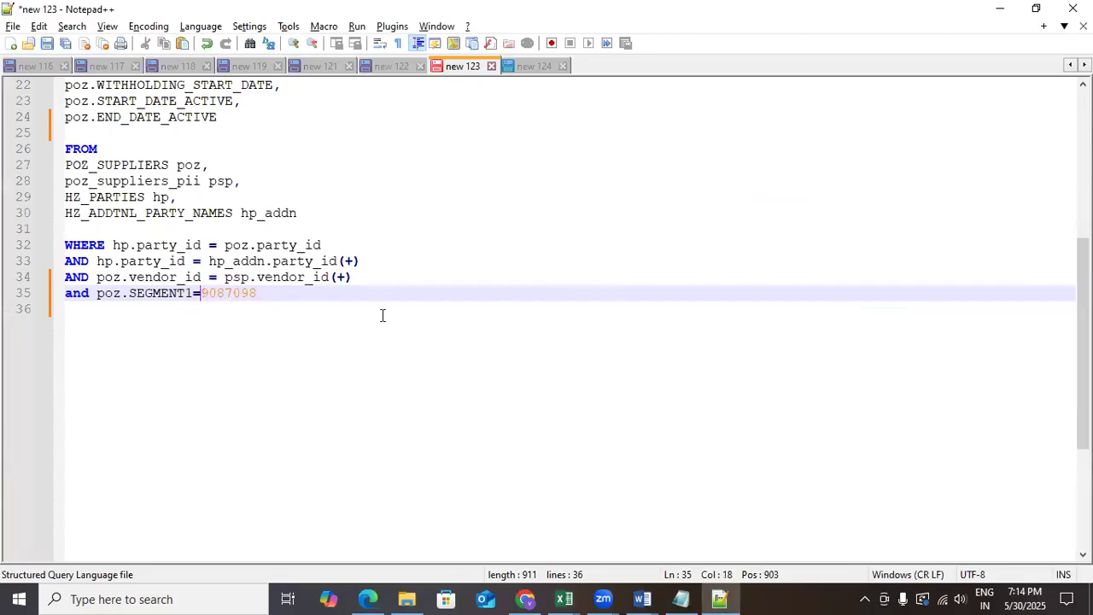
text(')
key(Right)
key(Right)
key(Right)
key(Right)
key(Right)
key(Right)
text(')
Step: Copy the entire filtered supplier query and switch back to the untitled data model in the Edge browser
key(ctrl+a)
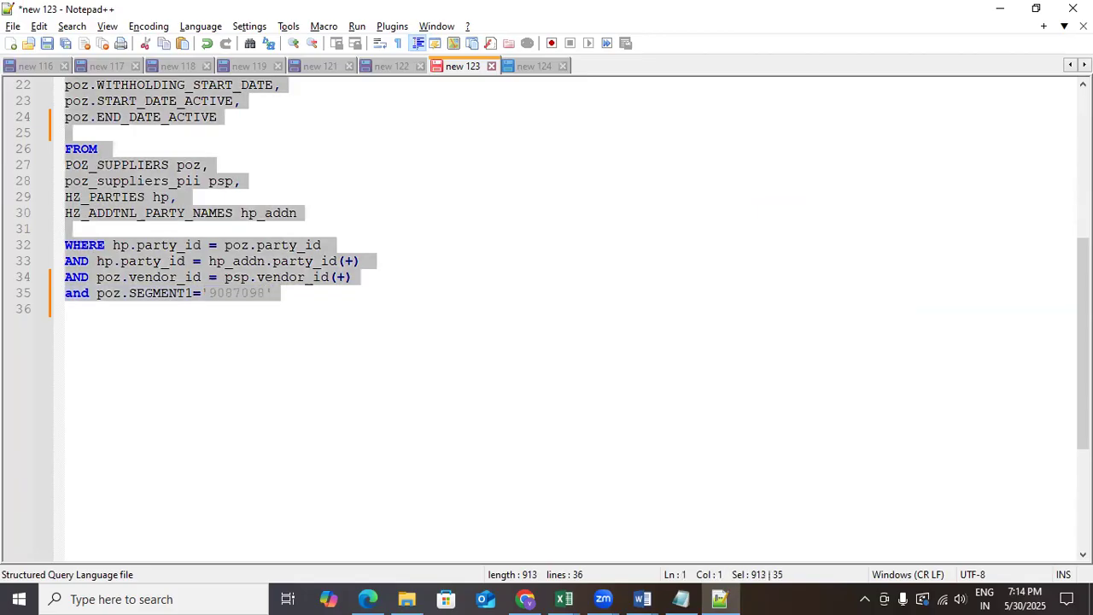
key(alt+Tab)
key(alt+Tab)
key(alt+Tab)
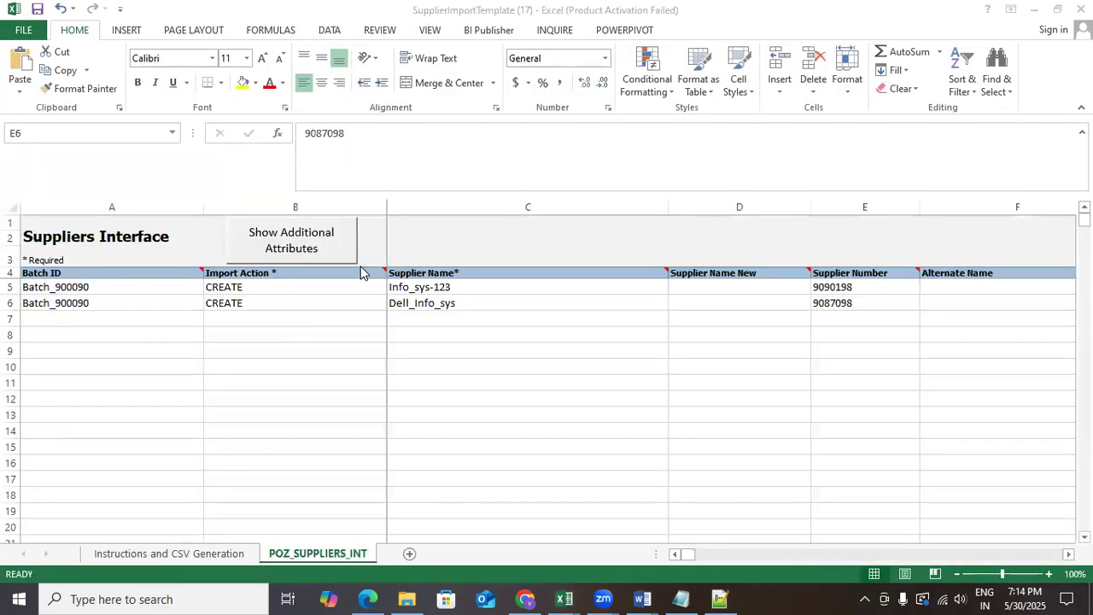
key(alt+Tab)
key(alt+Tab)
key(alt+Tab)
key(alt+Tab)
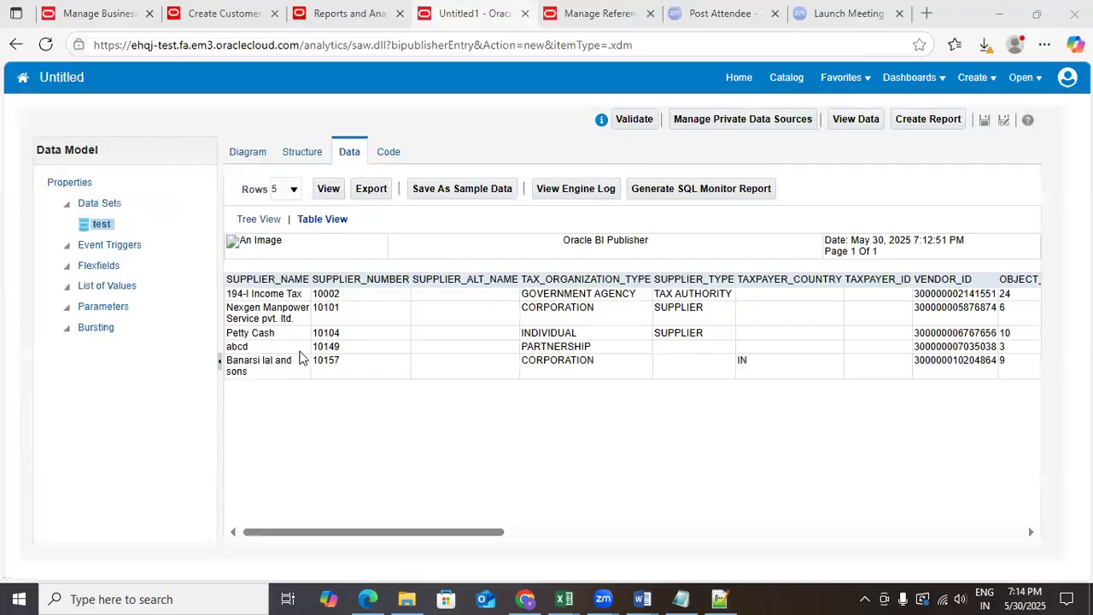
Step: Edit the test data set and replace its whole SQL query with the copied query filtered by supplier number
click(247, 152)
click(503, 214)
click(285, 177)
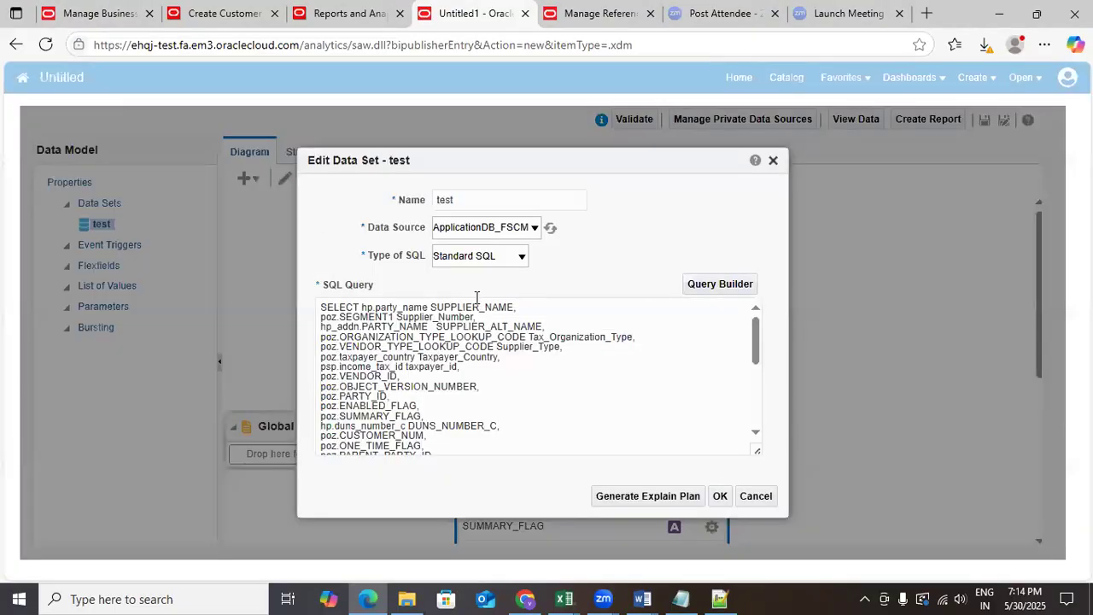
click(483, 376)
key(ctrl+a)
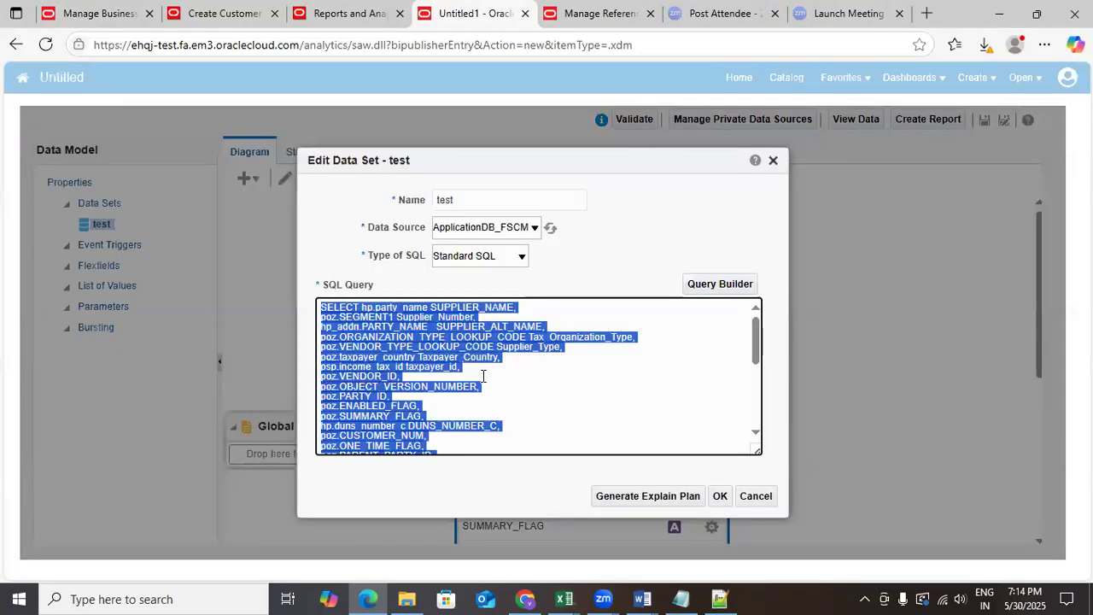
click(720, 497)
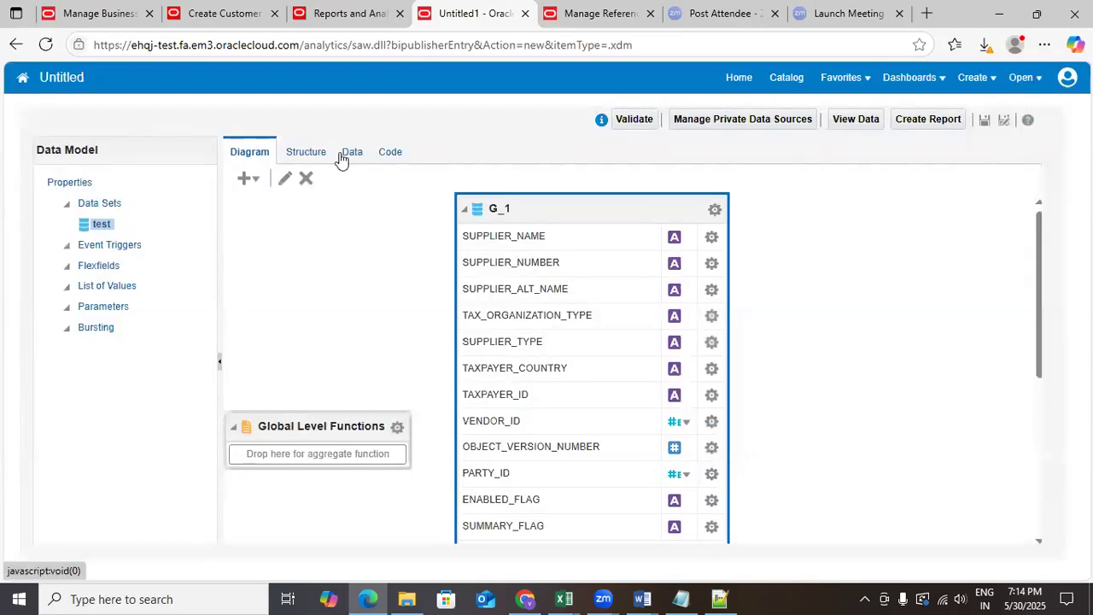
Step: Run the test data set again for 5 rows and show the returned data as a table
click(345, 153)
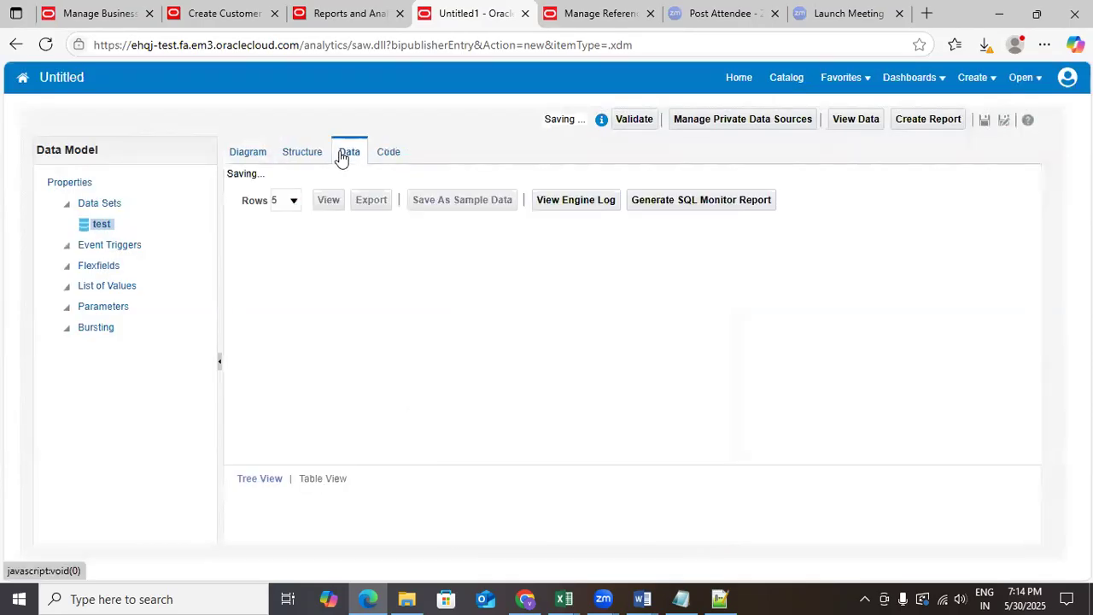
click(330, 194)
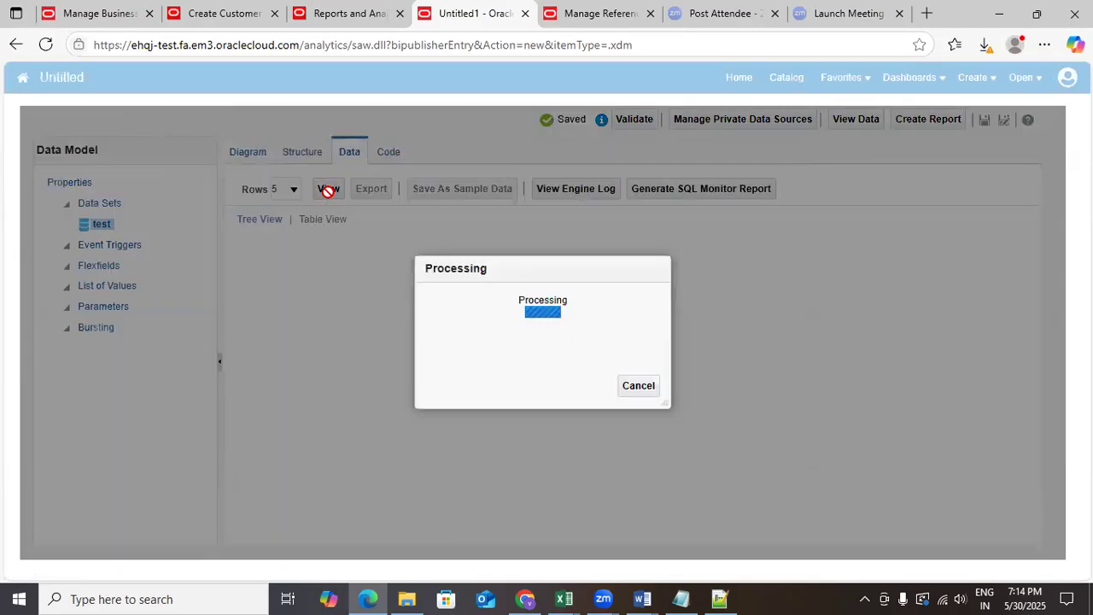
click(323, 218)
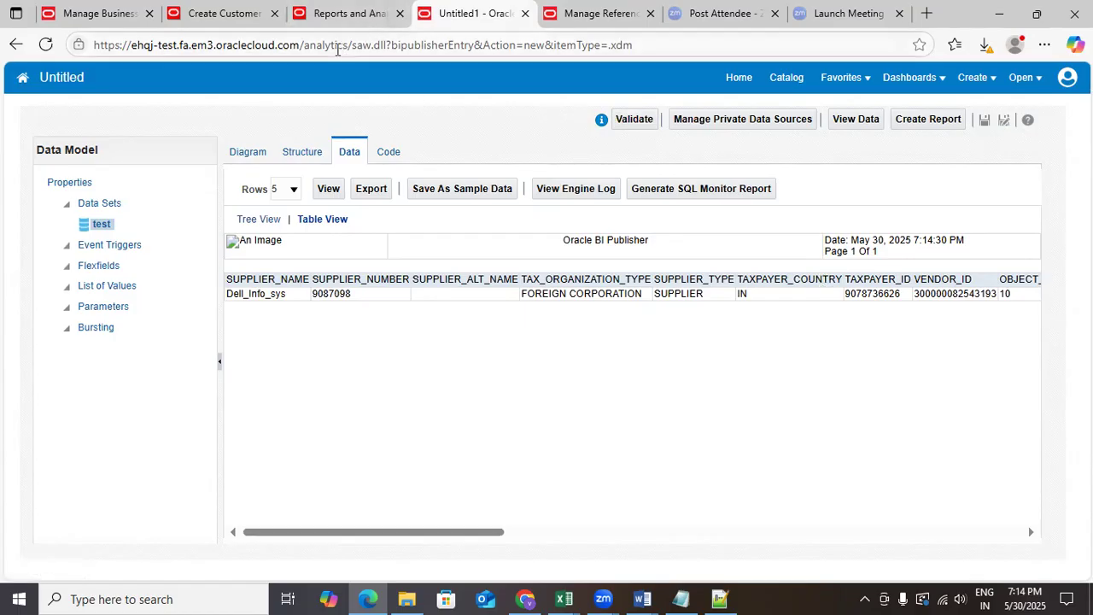
drag(302, 48, 930, 67)
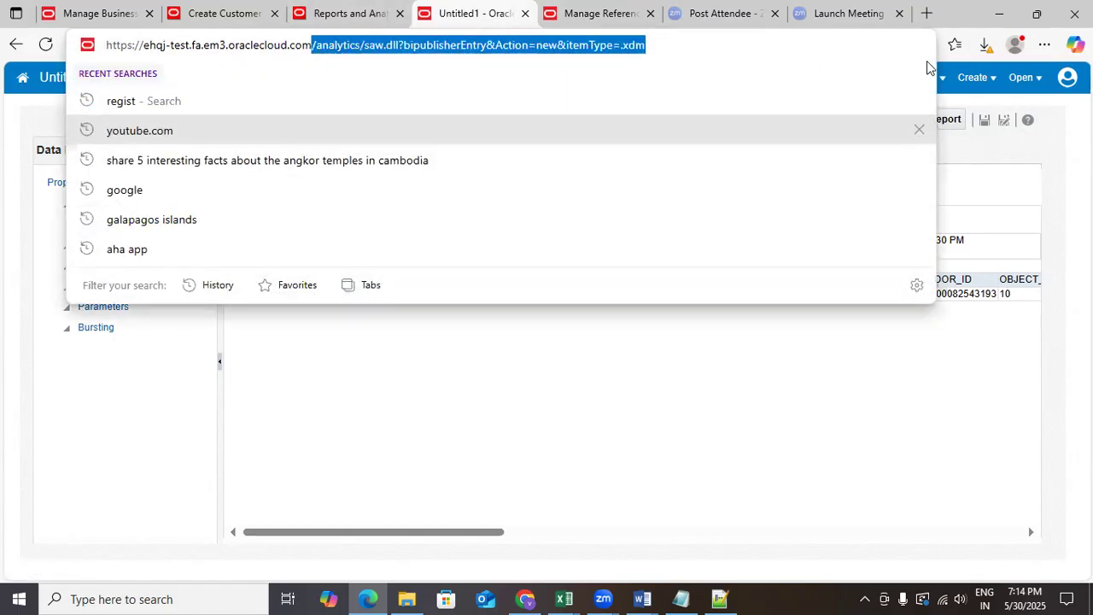
key(BackSpace)
key(Return)
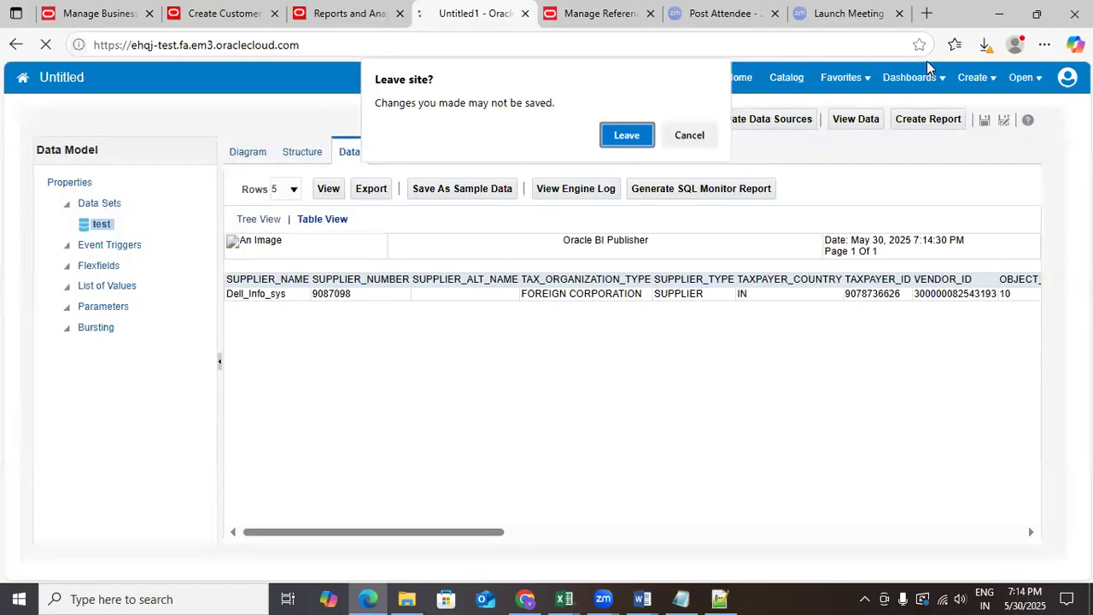
click(629, 136)
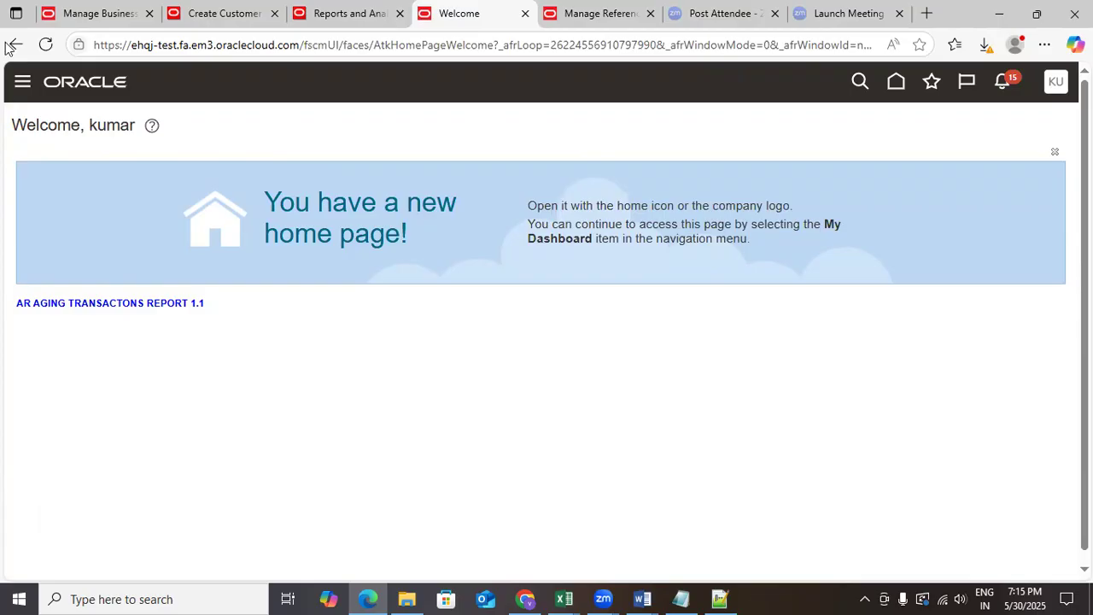
Step: Switch to the Data Migration notes in Notepad and highlight steps 1 and 2 of the BIP report procedure
click(733, 596)
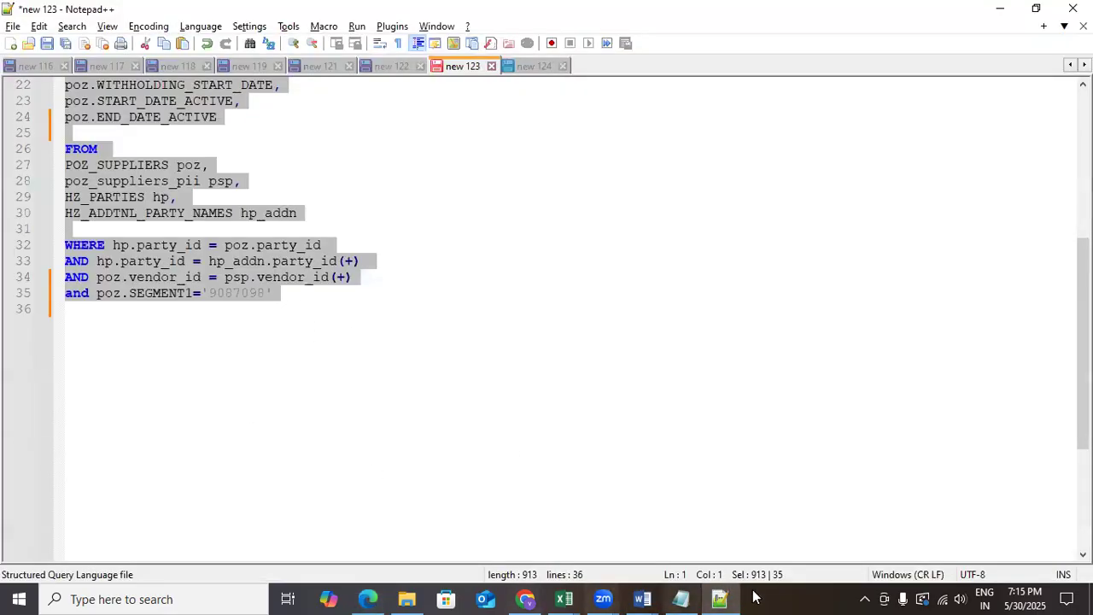
click(681, 599)
scroll(169, 391, down, 4)
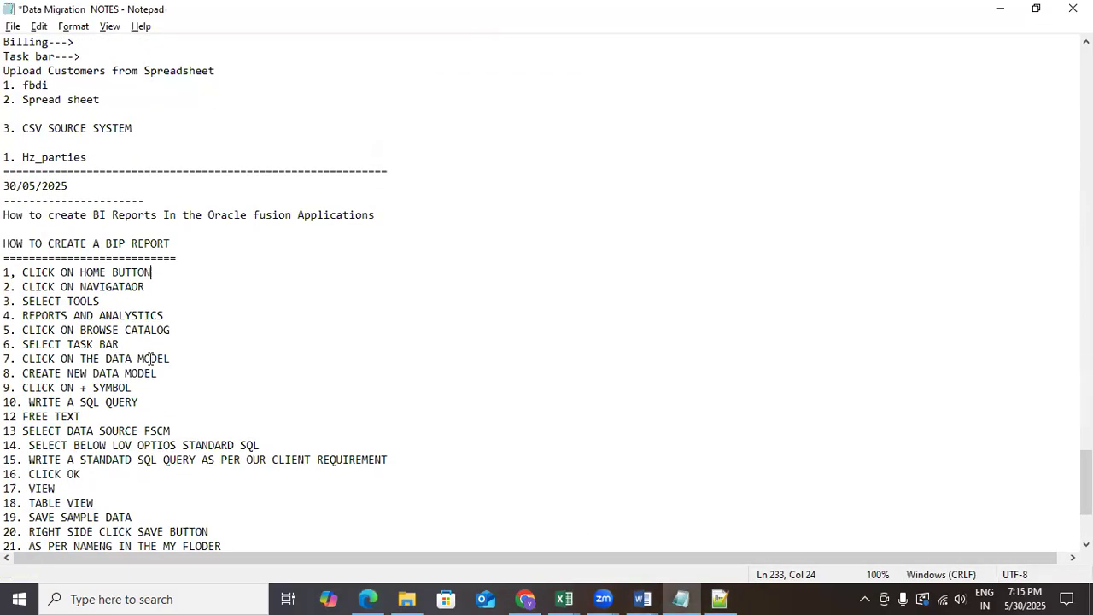
drag(21, 272, 159, 279)
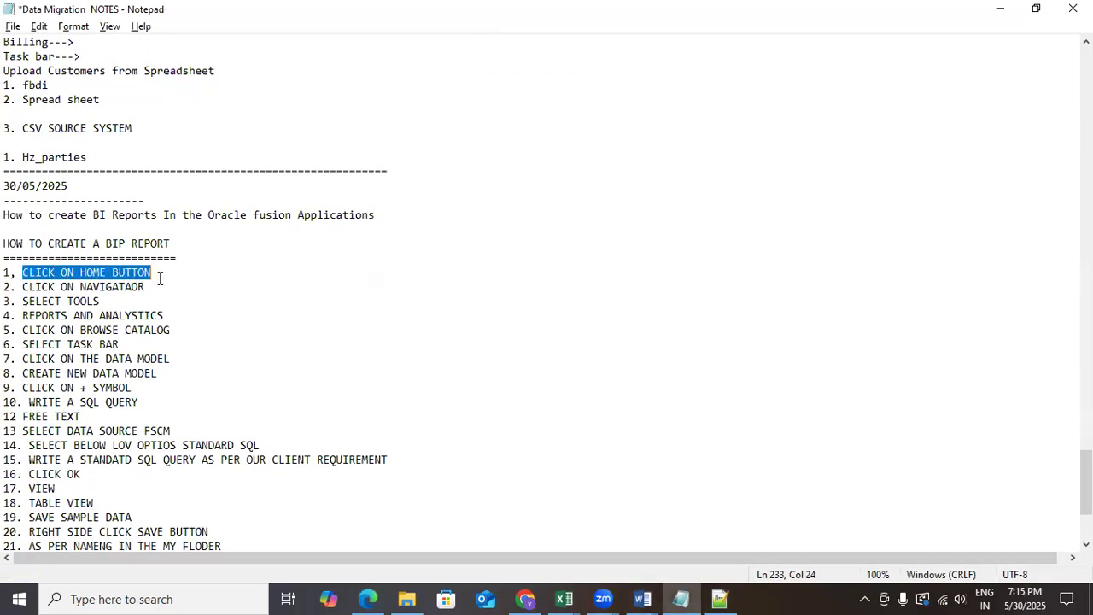
drag(20, 287, 168, 291)
click(266, 317)
Step: Switch back to the Edge browser and open the Oracle Fusion home page
key(alt+Tab)
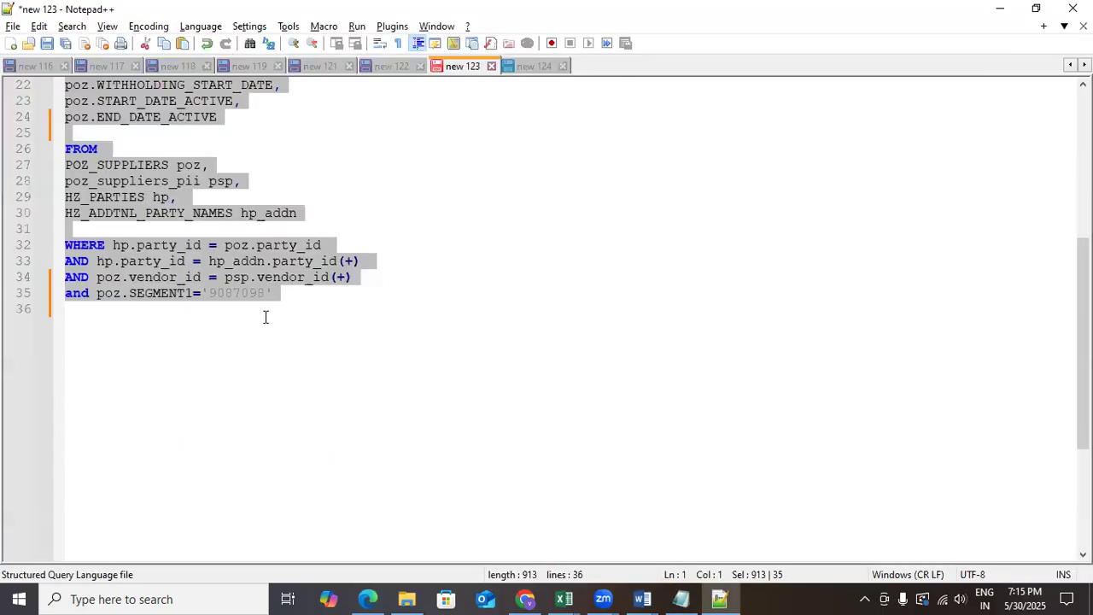
key(alt+Tab)
key(Tab)
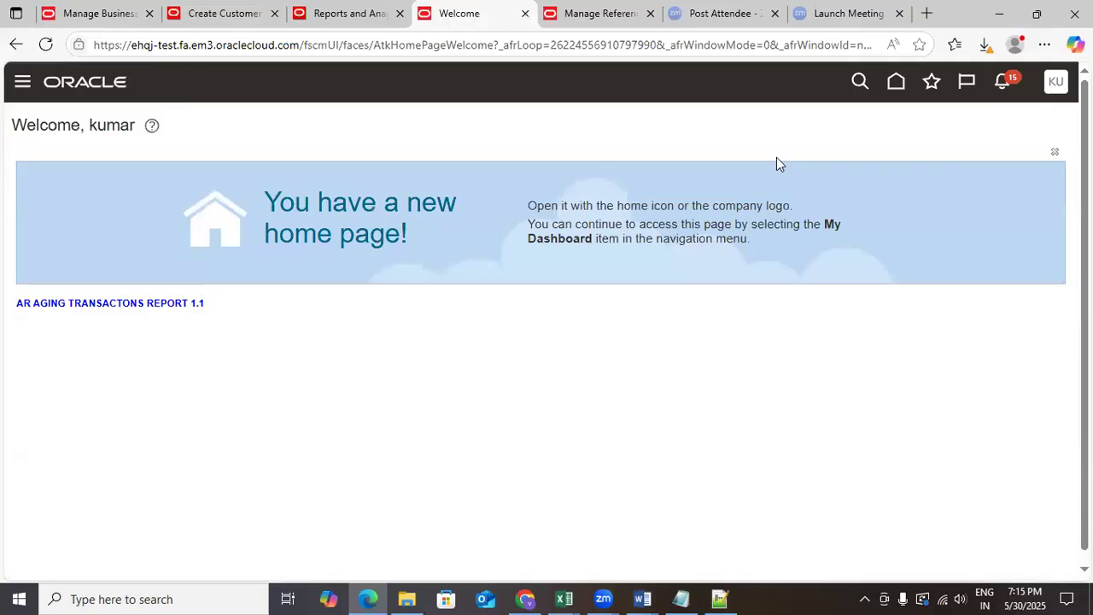
click(894, 82)
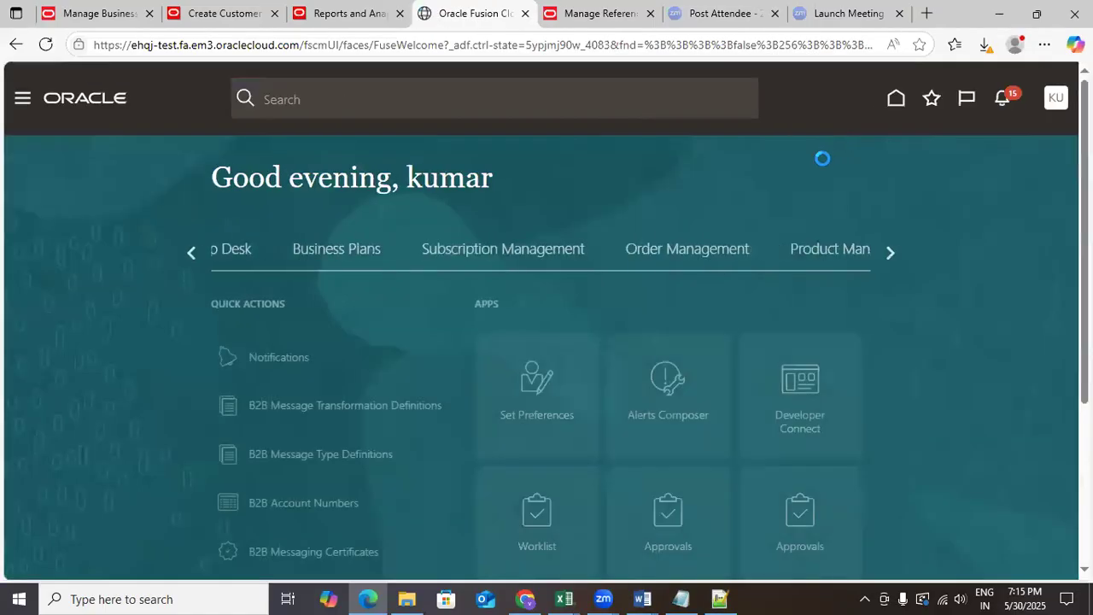
Step: Return to the Notepad notes and highlight step 3, SELECT TOOLS, in the BIP report procedure
key(alt+Tab)
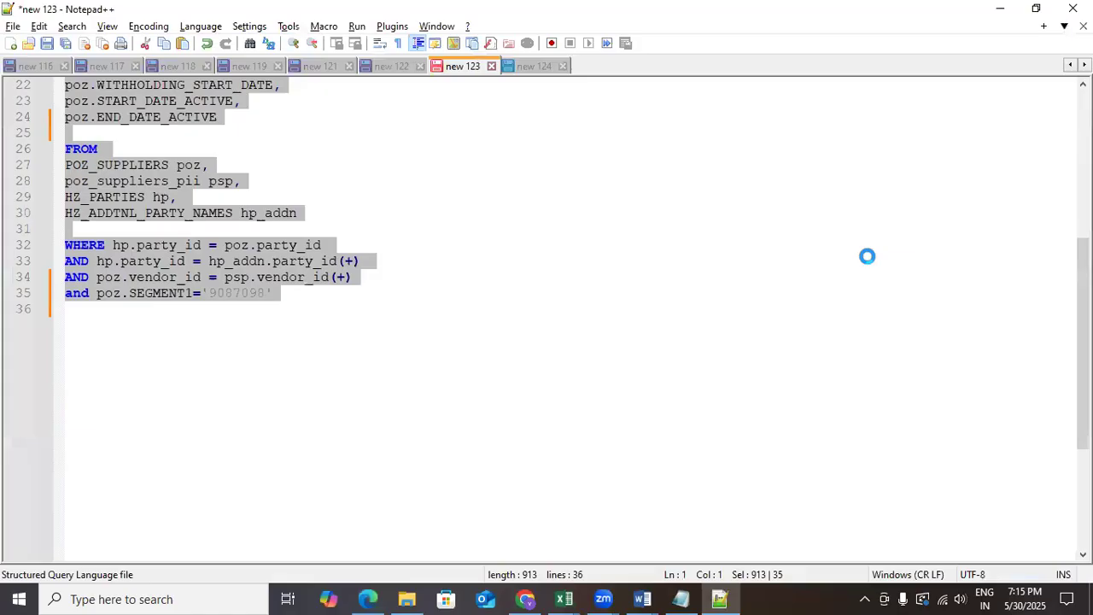
key(alt+Tab)
key(Tab)
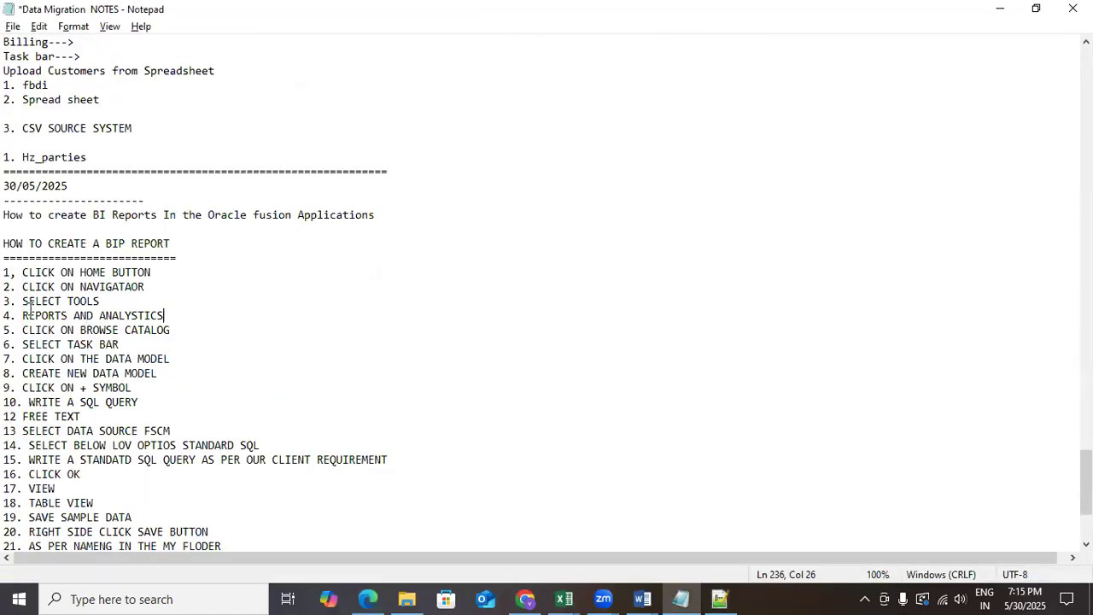
drag(22, 303, 103, 304)
click(118, 306)
Step: Switch to Edge and locate the Reports and Analytics app on the Fusion home page
key(alt+Tab)
key(alt+Tab)
key(Tab)
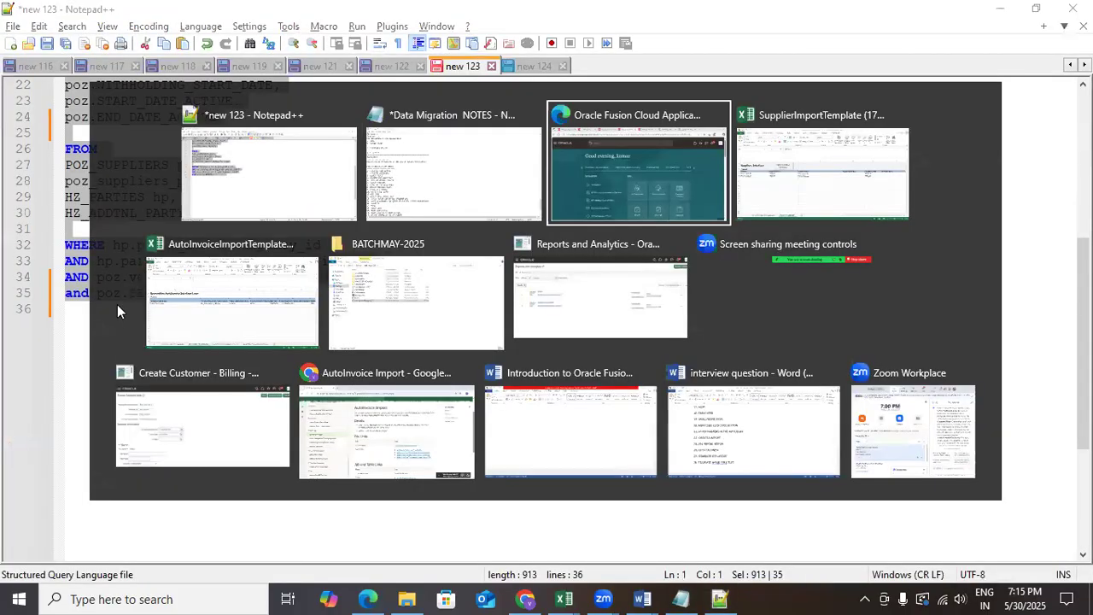
scroll(641, 327, down, 1)
scroll(640, 327, down, 3)
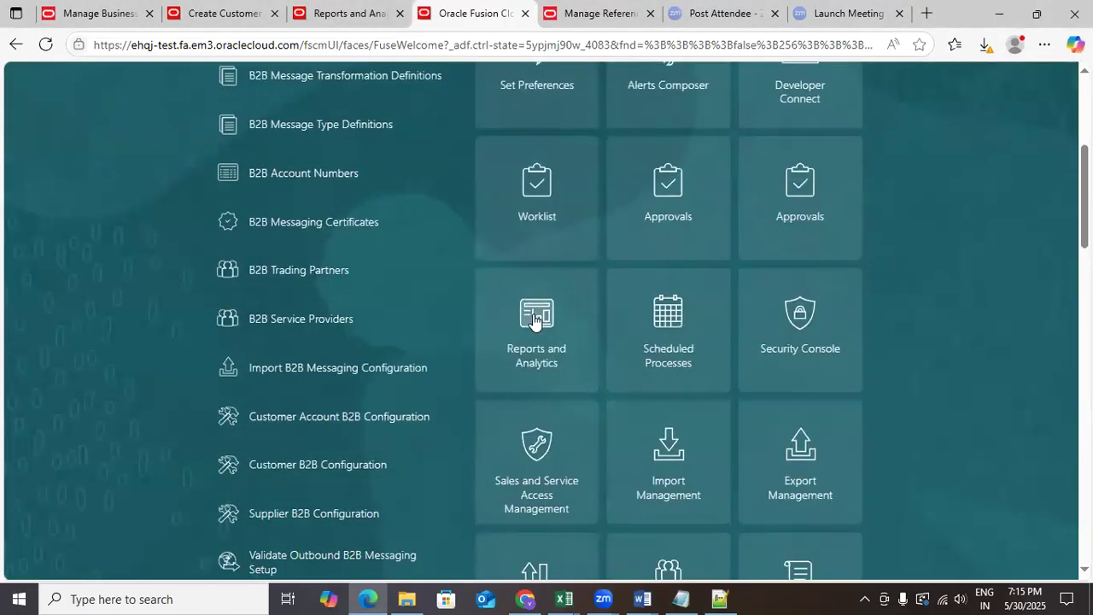
Step: Go back to the Notepad notes and highlight step 4 about Reports and Analytics
key(alt+Tab)
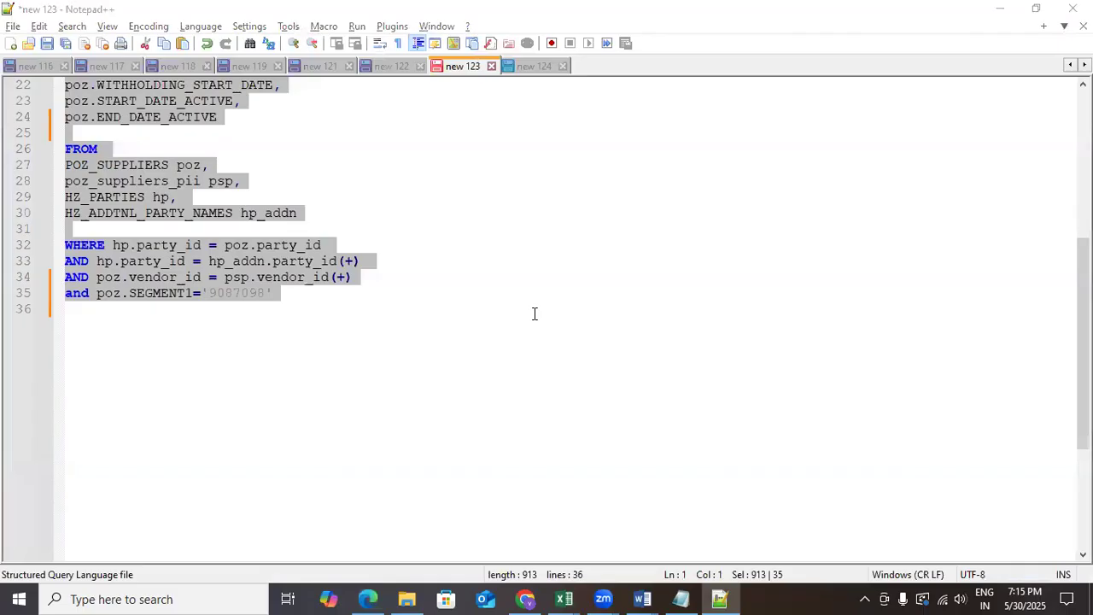
key(alt+Tab)
key(Tab)
drag(21, 316, 139, 333)
click(264, 309)
Step: Switch to Edge and open Reports and Analytics from the Fusion home page
key(alt+Tab)
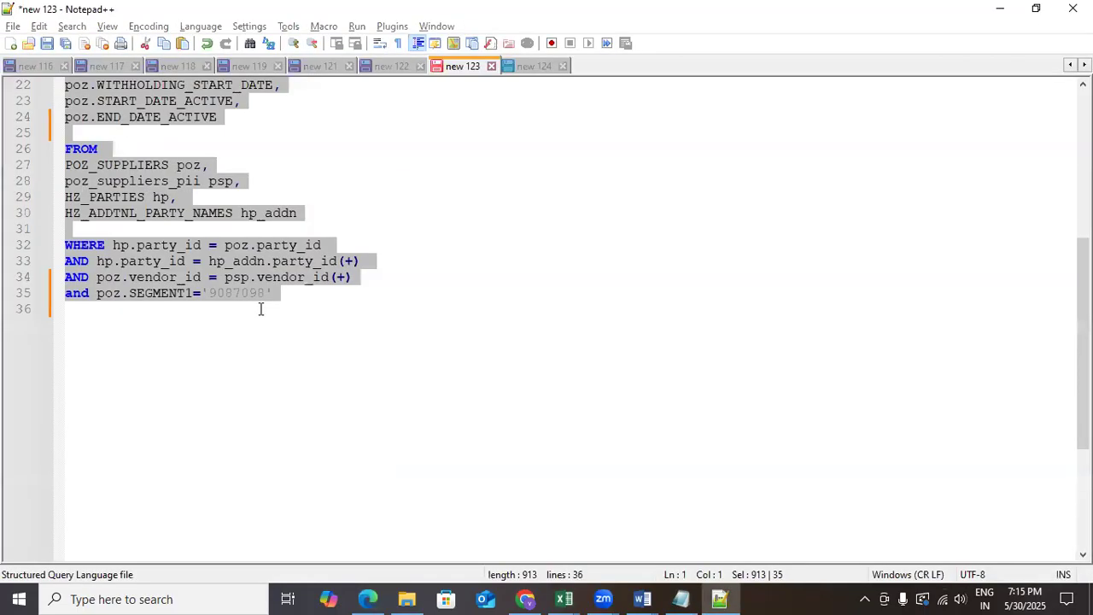
key(alt+Tab)
key(Tab)
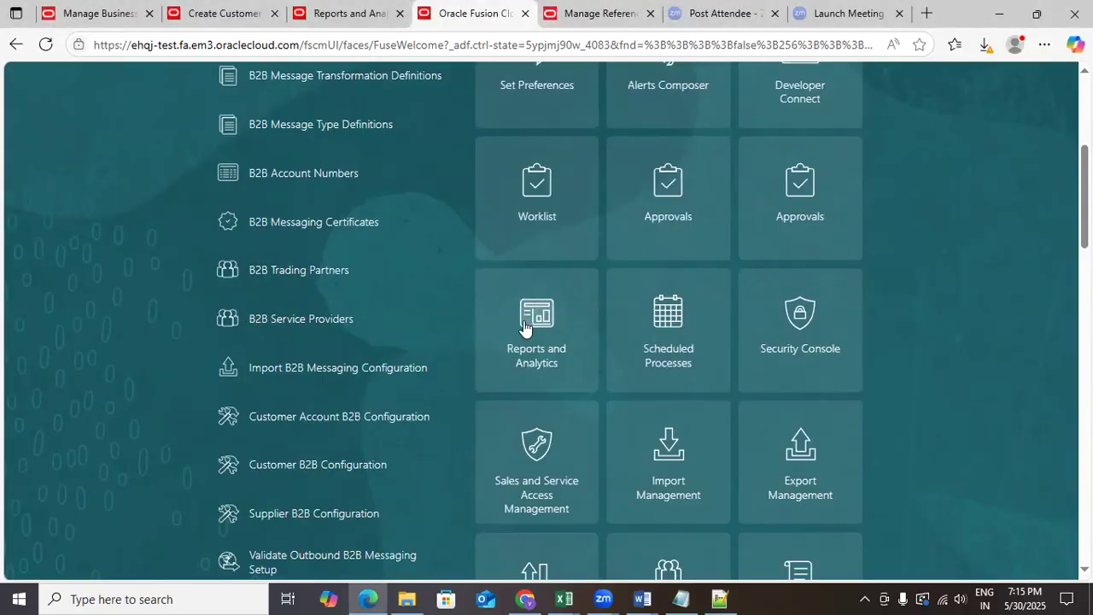
click(524, 328)
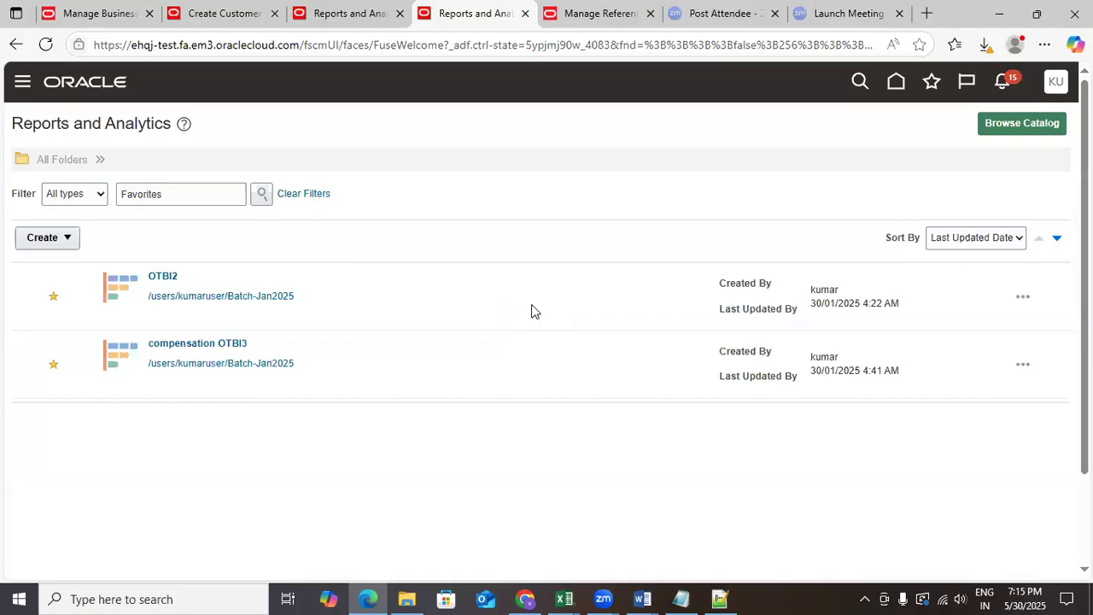
Step: Return to the Notepad notes and highlight step 5, CLICK ON BROWSE CATALOG
key(alt+Tab)
key(alt+Tab)
key(Tab)
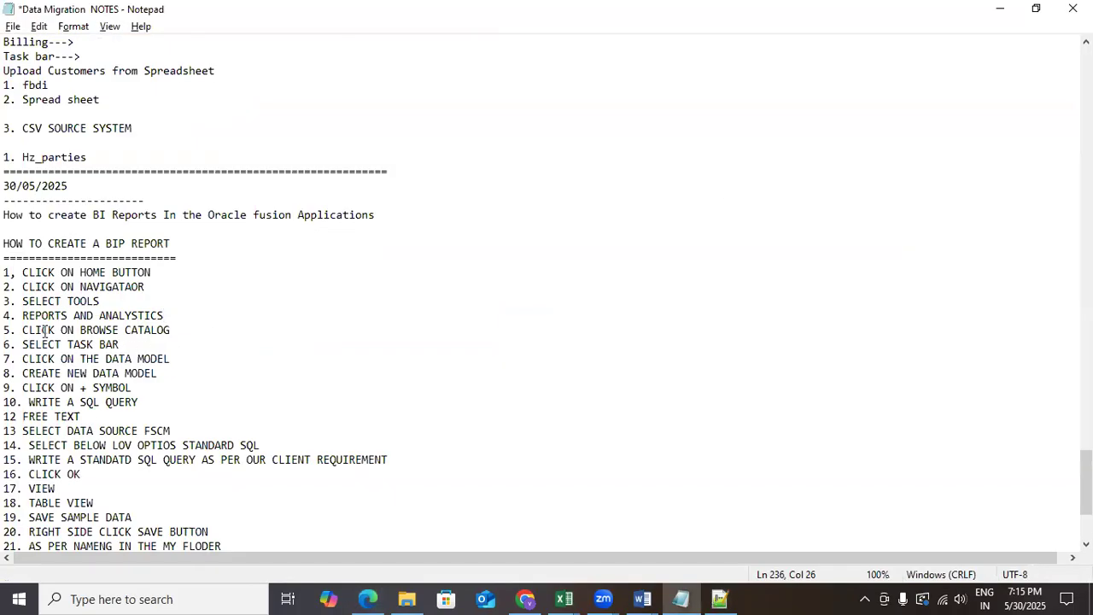
drag(194, 333, 4, 333)
Step: Switch back to Edge and open the BI catalog from Reports and Analytics
key(alt+Tab)
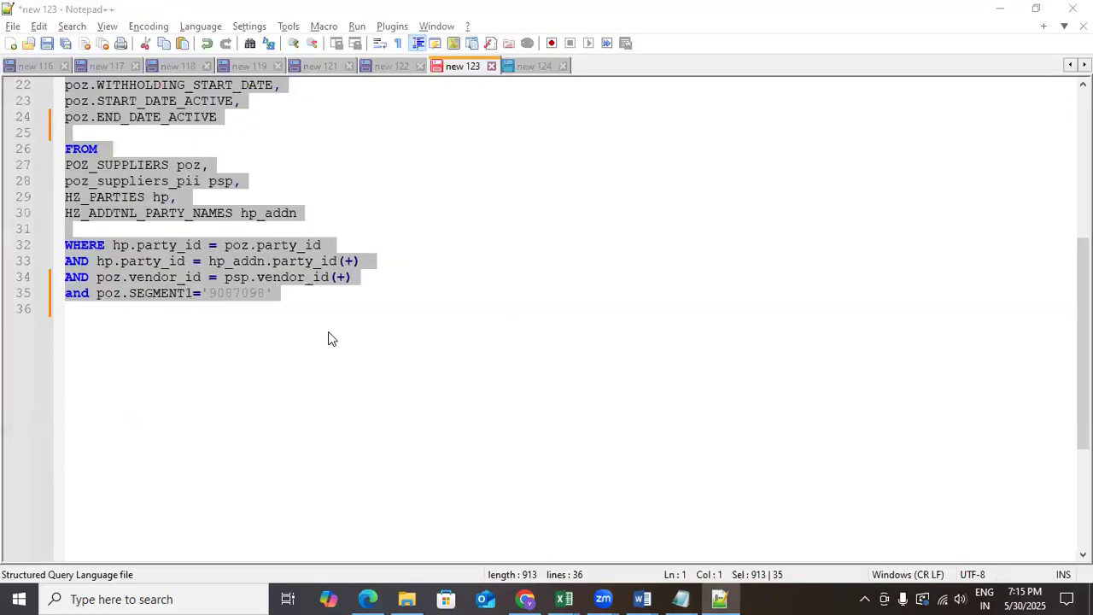
key(alt+Tab)
key(alt+Tab)
click(1006, 128)
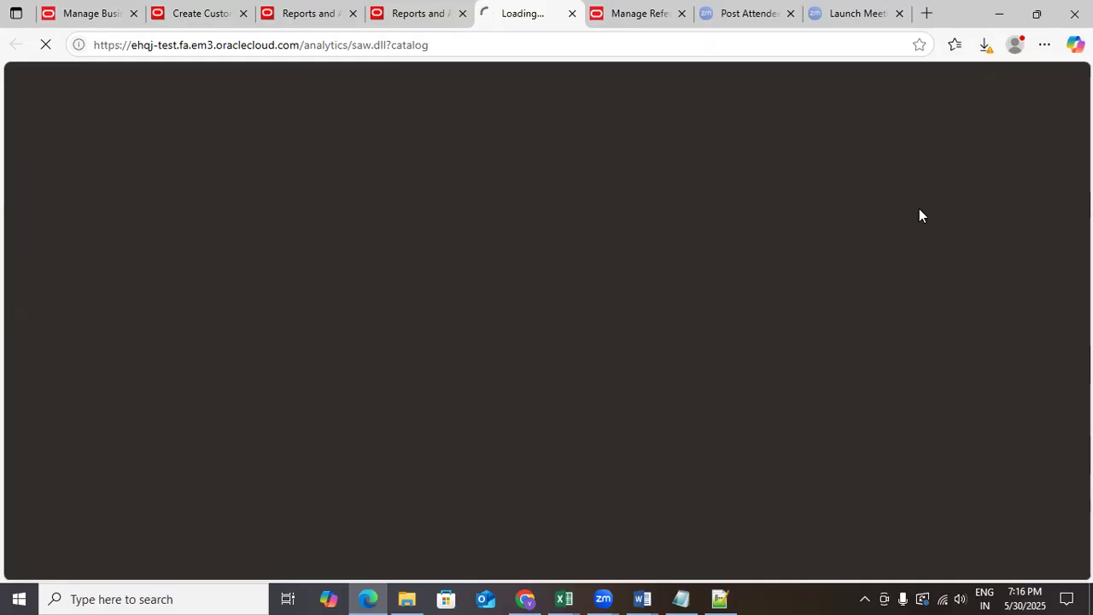
Step: While the catalog loads, switch to the Notepad notes and highlight step 6, SELECT TASK BAR
key(ctrl+shift+Tab)
key(alt+Tab)
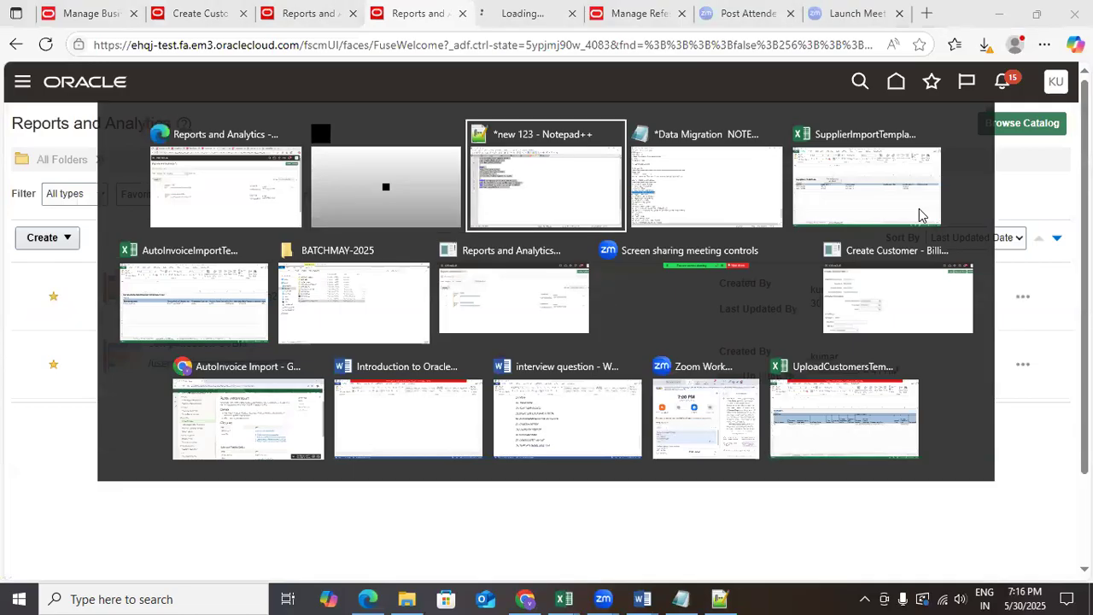
key(alt+Tab)
key(Tab)
key(Tab)
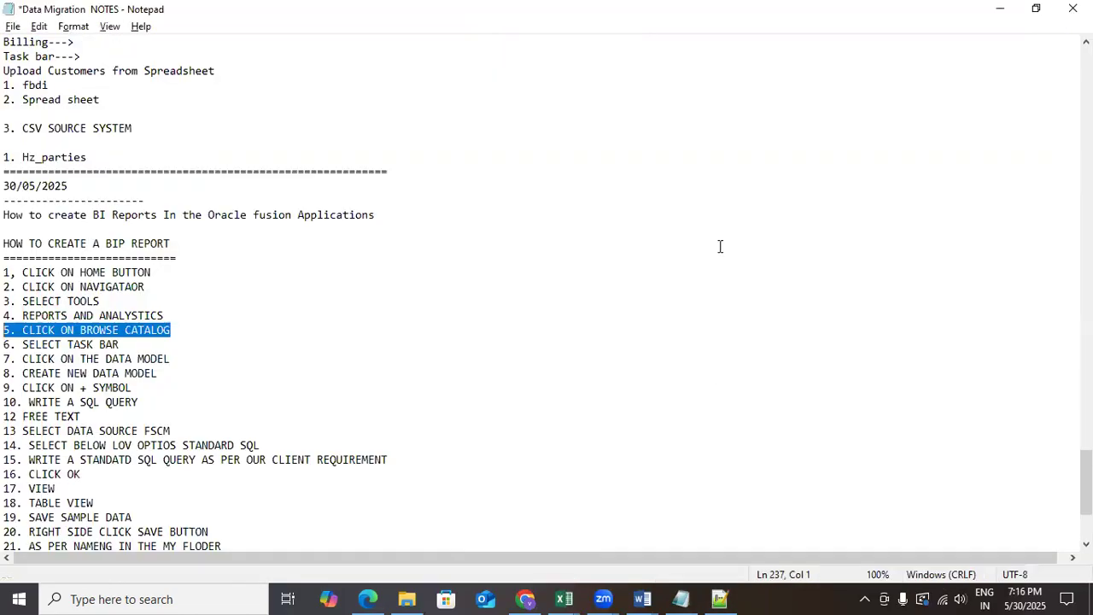
drag(29, 344, 154, 344)
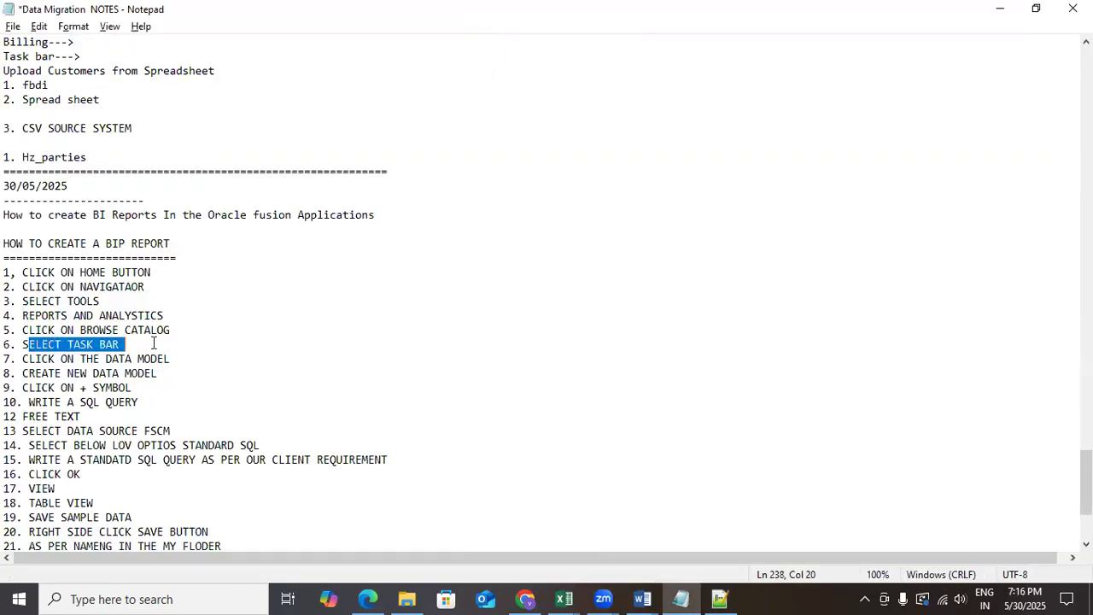
Step: Return to Reports and Analytics in Edge and open the BI catalog again in another browser tab
key(alt+Tab)
key(alt+Tab)
key(Tab)
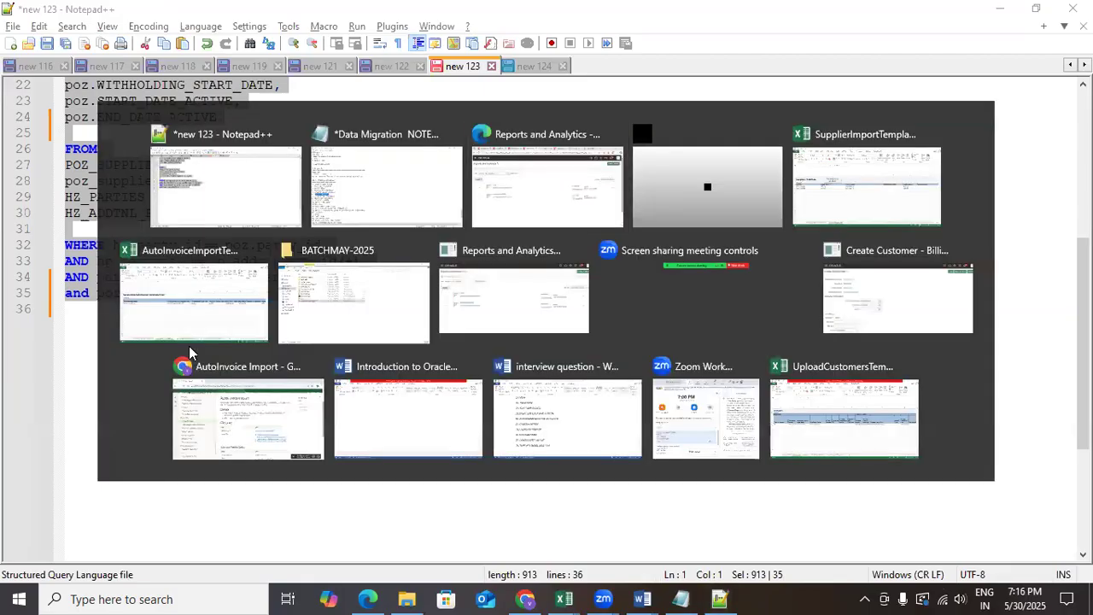
click(1022, 117)
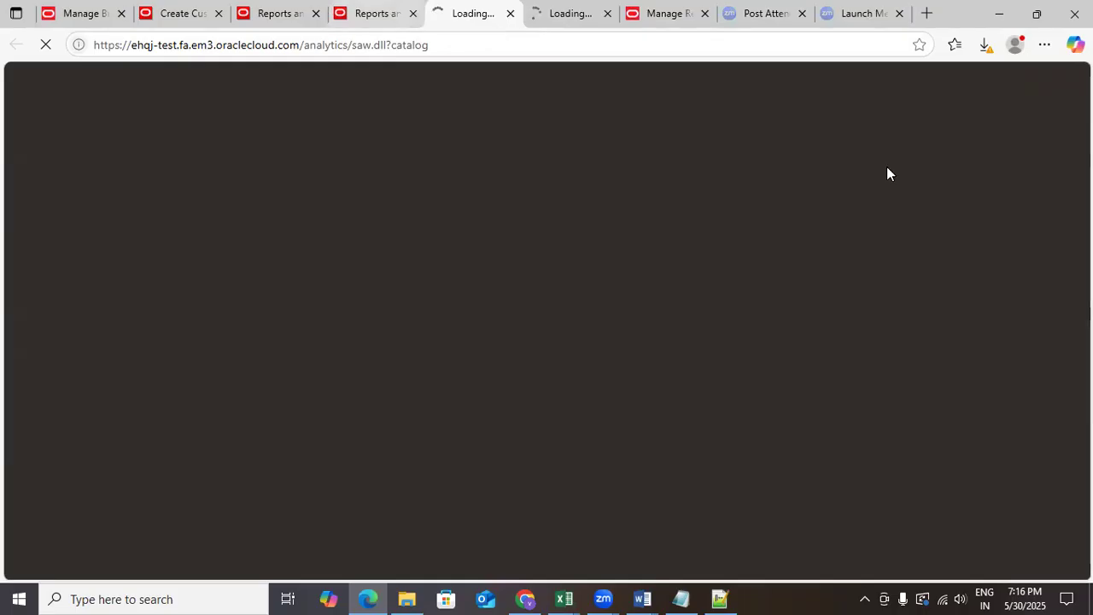
click(565, 11)
click(472, 14)
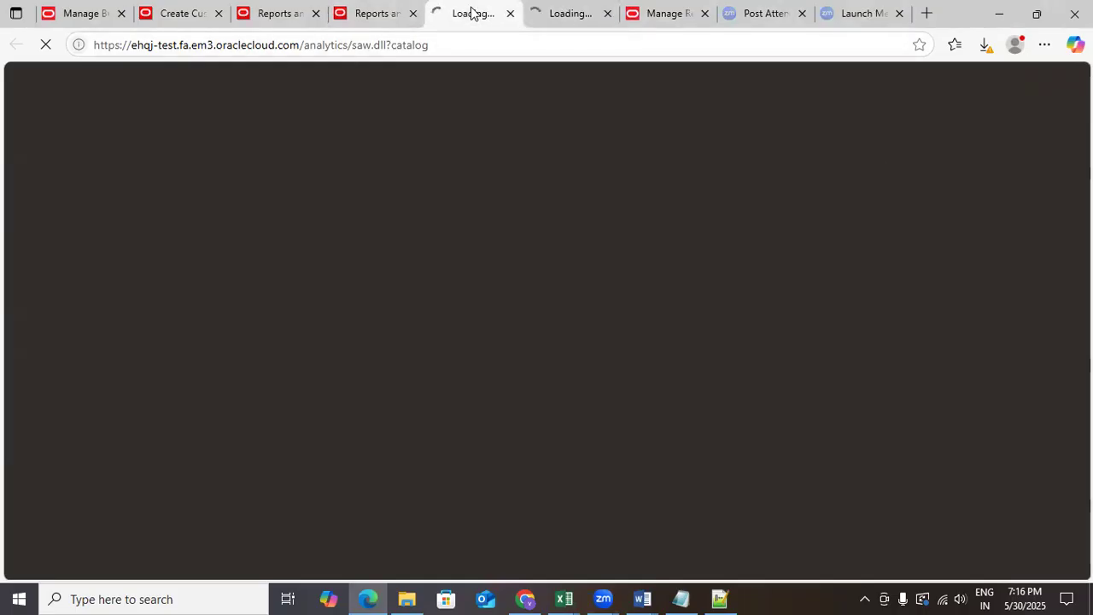
click(562, 12)
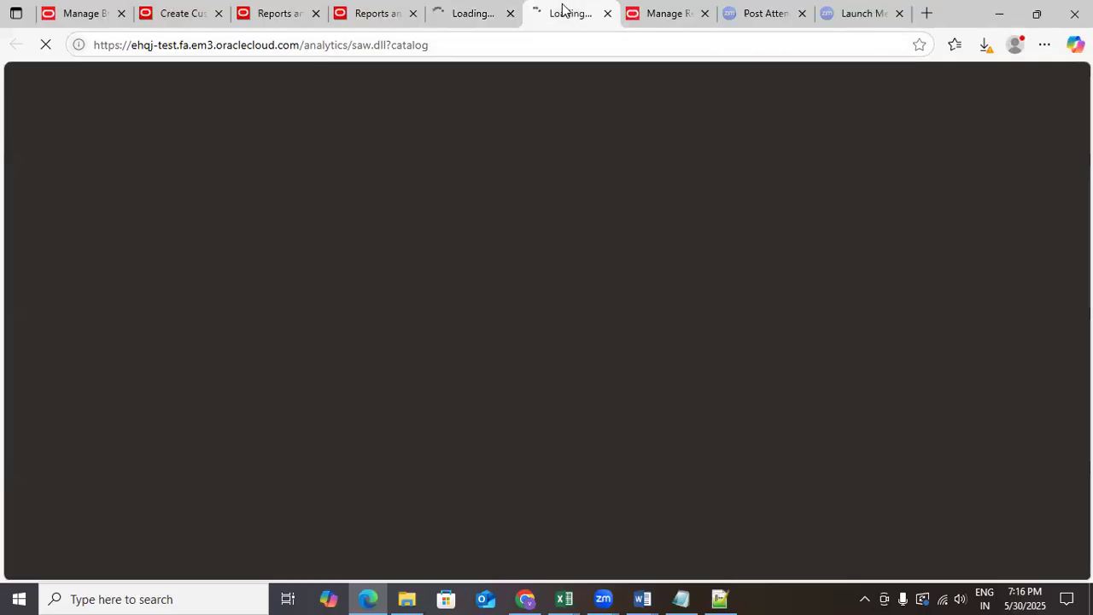
click(470, 11)
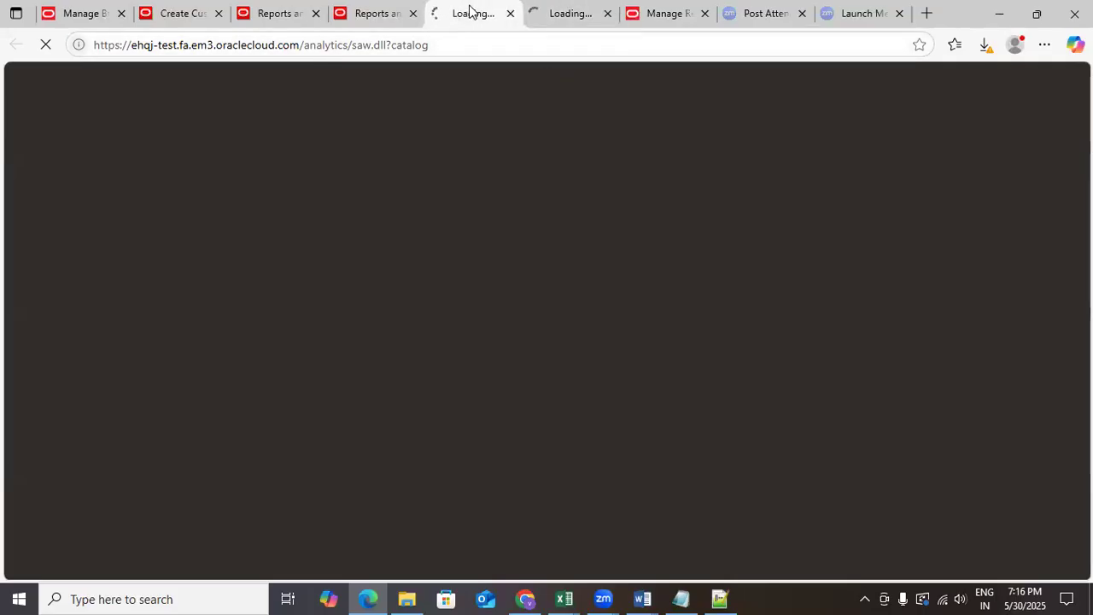
click(581, 11)
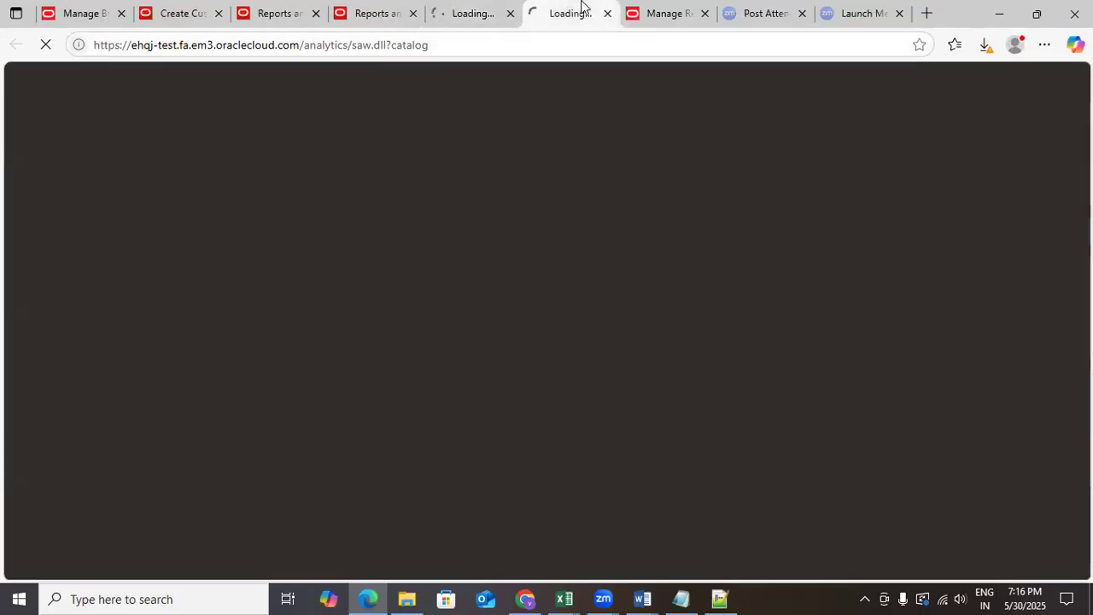
click(453, 9)
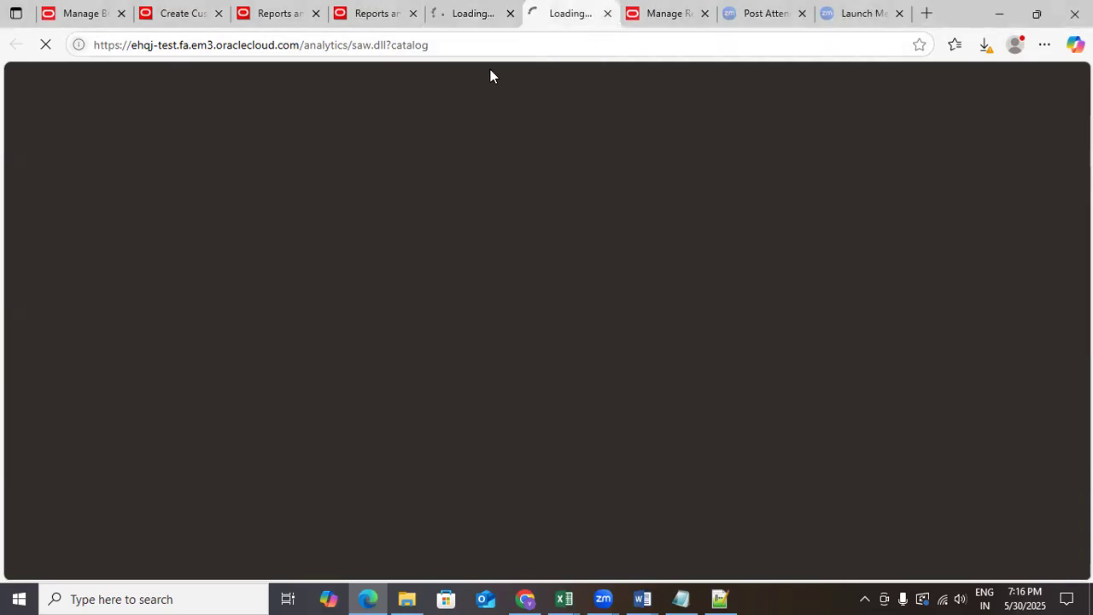
Step: Highlight steps 7 and 8 about creating a new data model in the Notepad notes, and return to the loading catalog tab in Edge
key(alt+Tab)
key(alt+Tab)
key(alt+Tab)
key(alt+Tab)
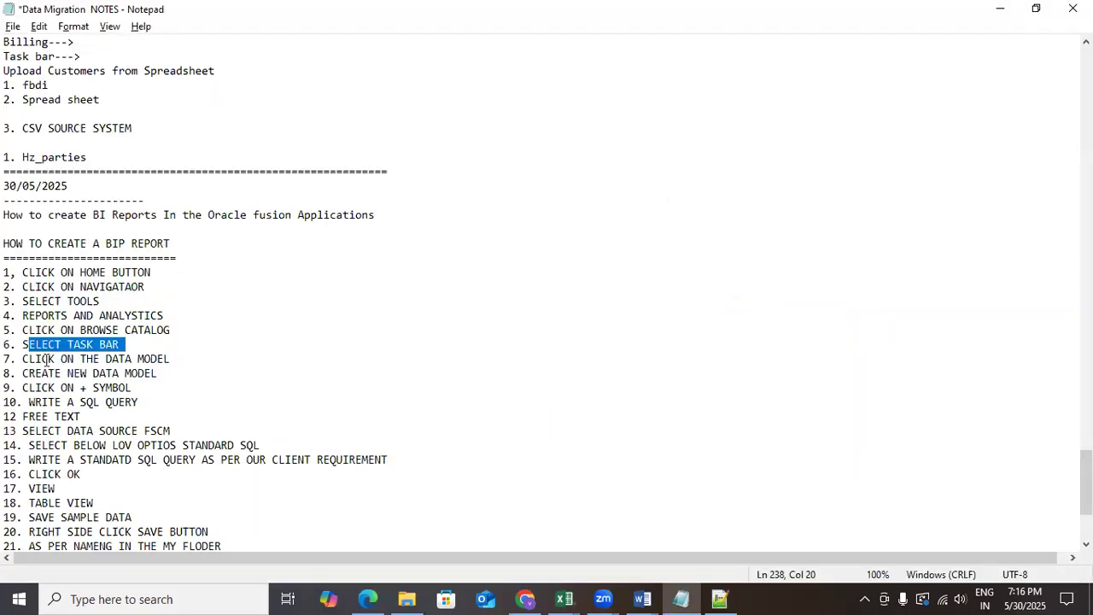
drag(28, 358, 188, 358)
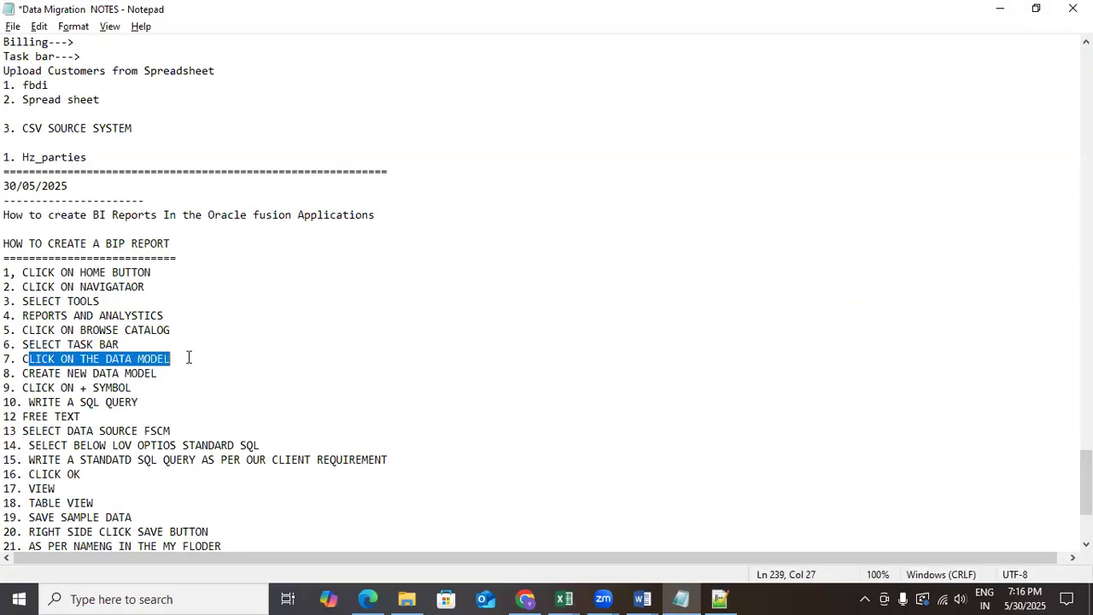
click(185, 360)
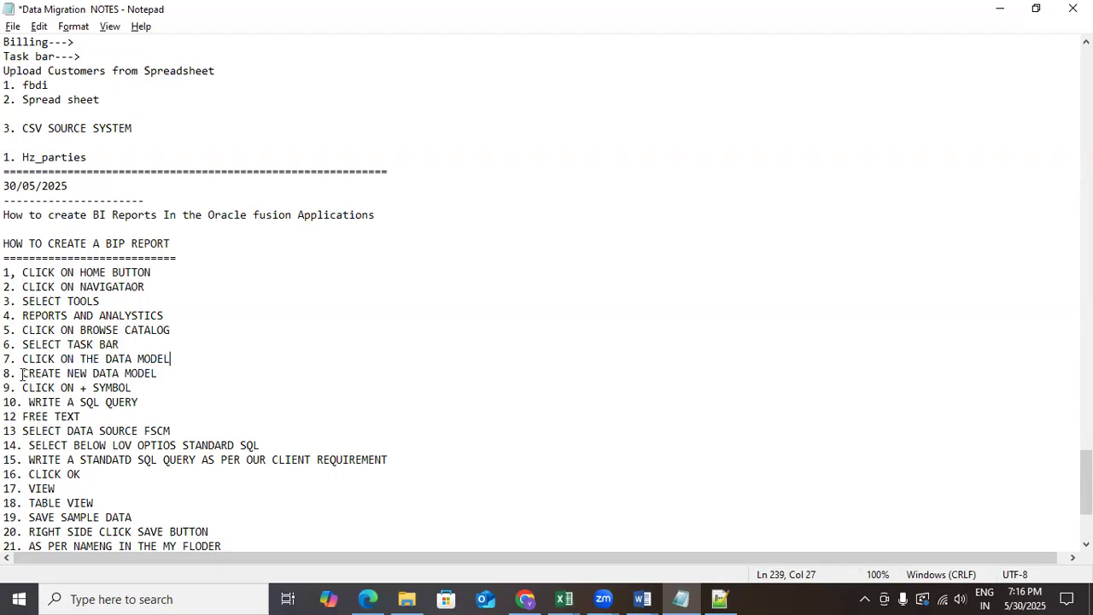
drag(23, 373, 193, 375)
click(230, 385)
key(alt+Tab)
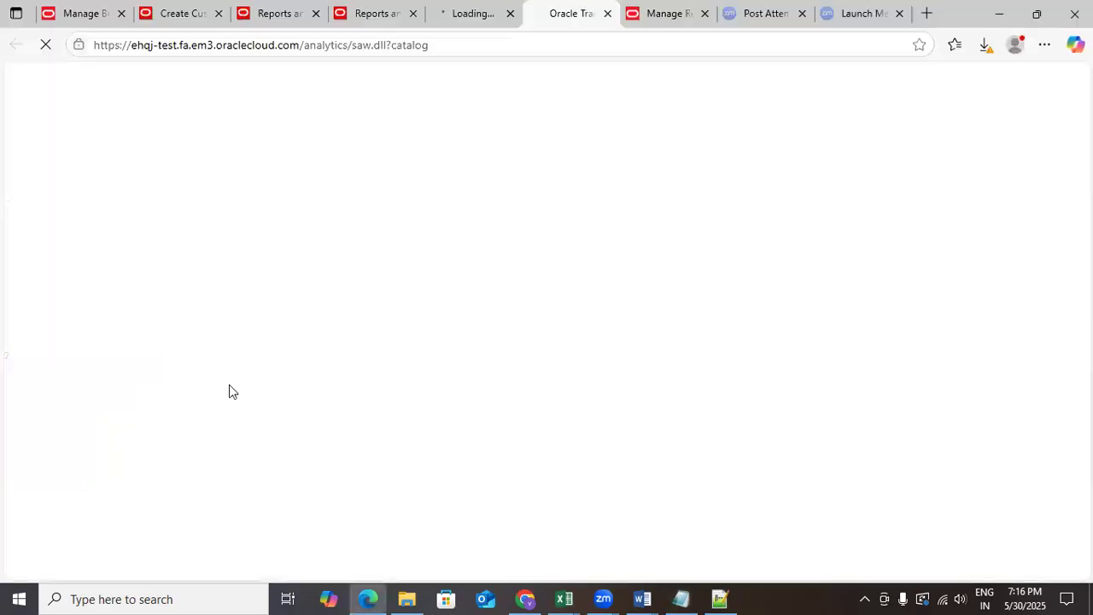
click(468, 13)
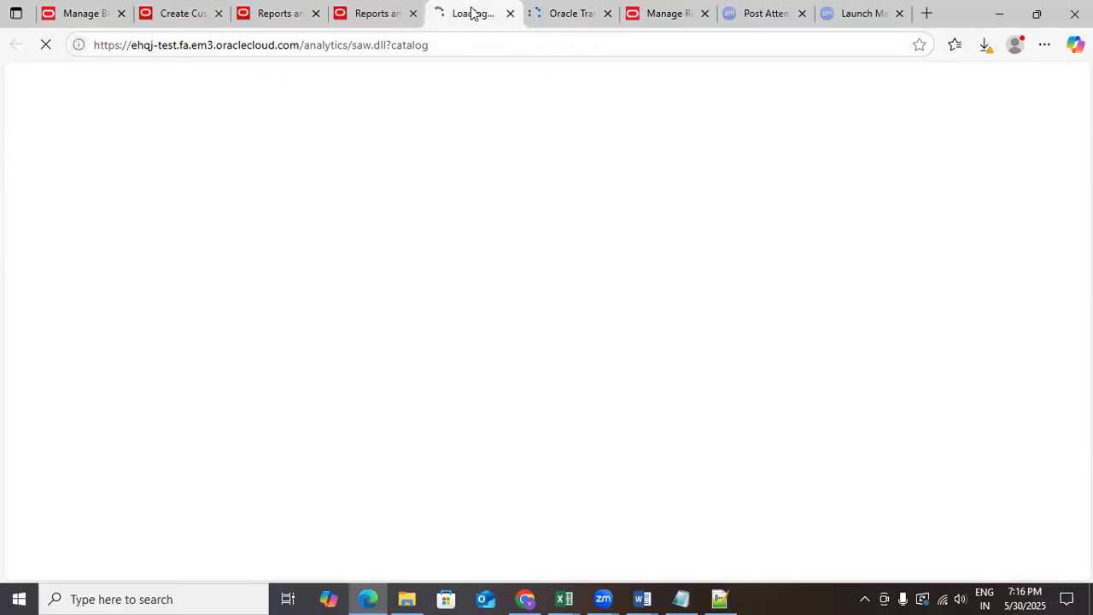
Step: Close the duplicate catalog browser tab and return to the catalog tab that is still loading
click(551, 11)
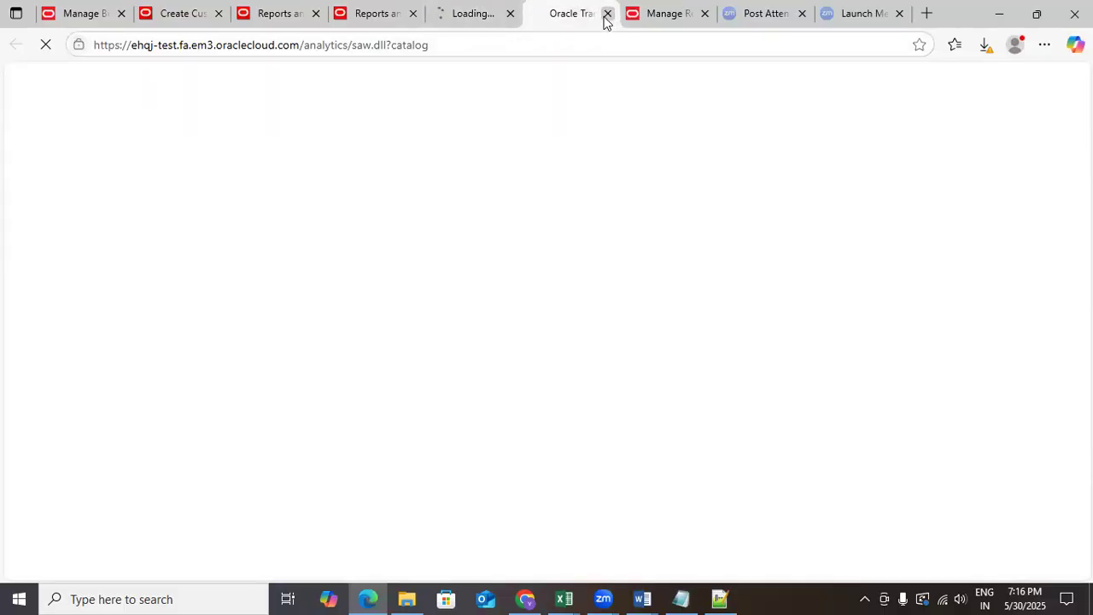
click(606, 16)
click(478, 13)
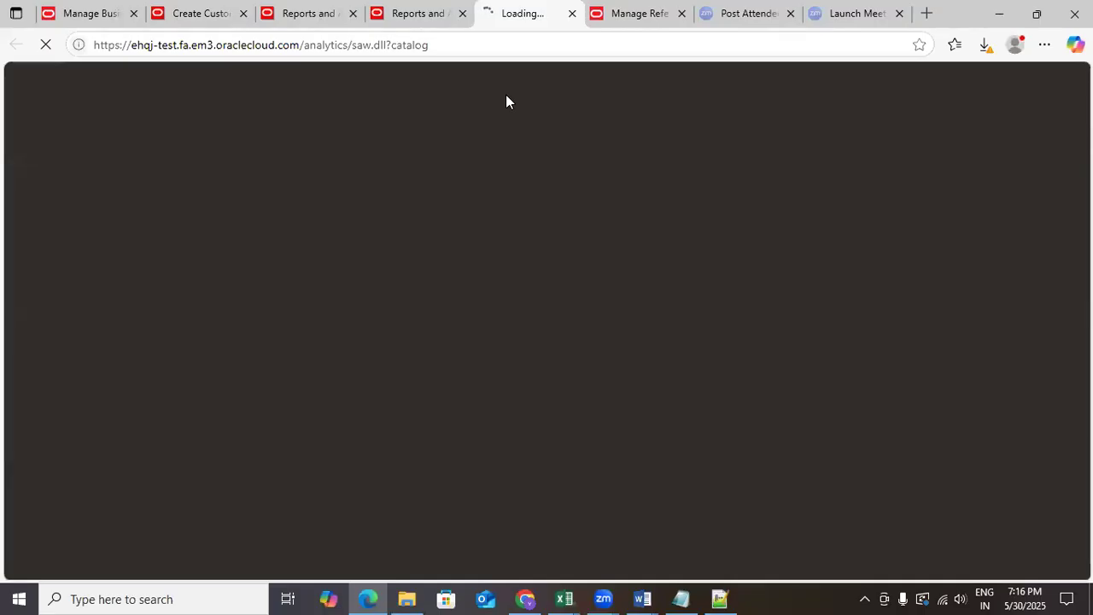
Step: Switch to Notepad++ and review the supplier SQL query from its first line, clearing the text selection
key(ctrl+Tab)
key(alt+Tab)
key(Tab)
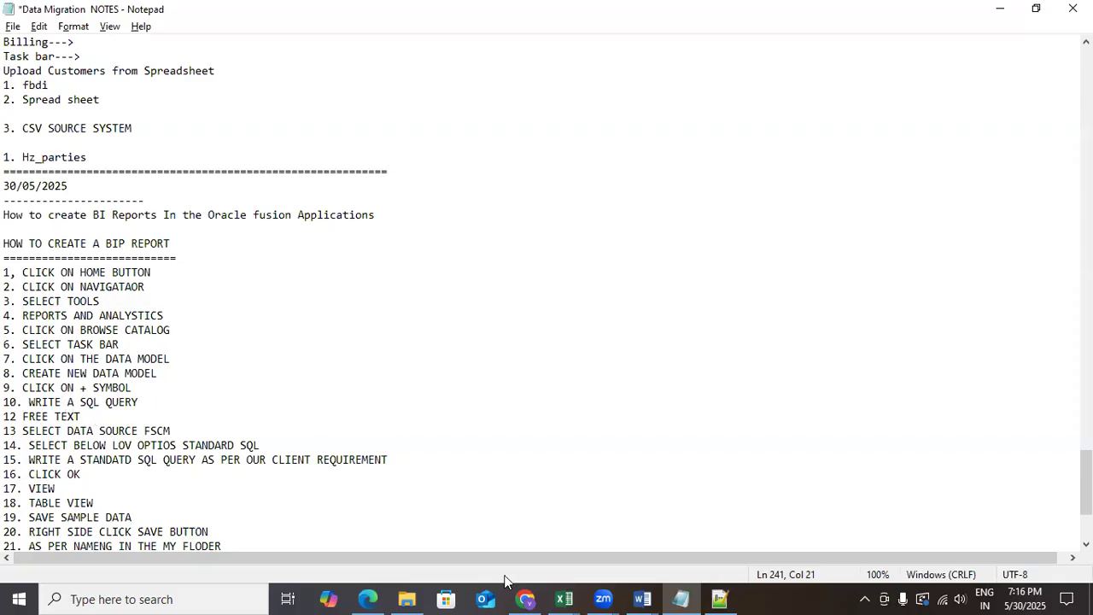
click(724, 598)
scroll(369, 226, up, 7)
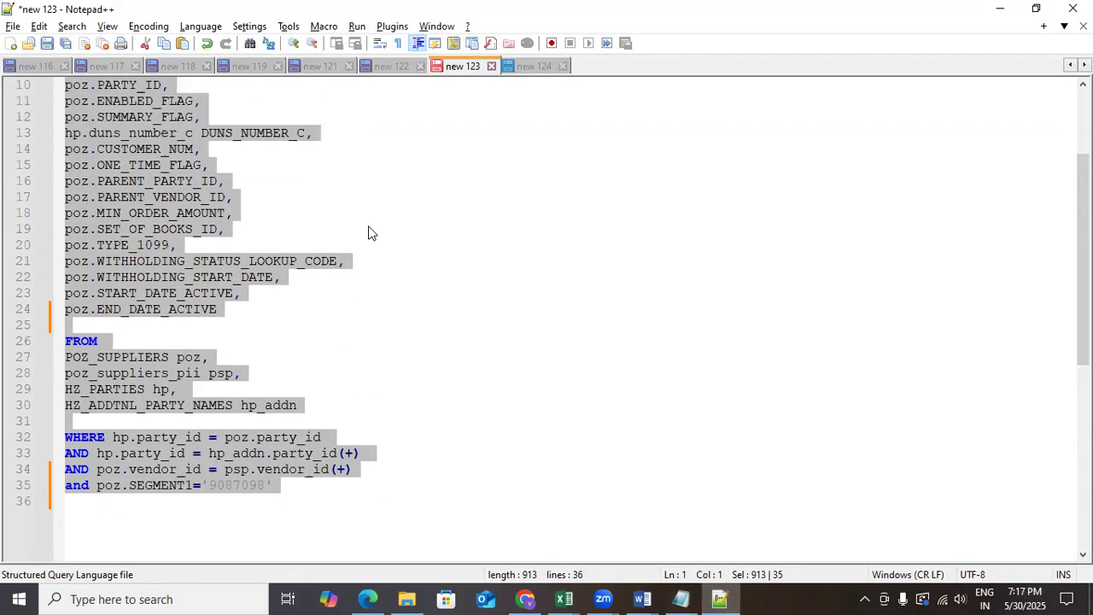
click(369, 225)
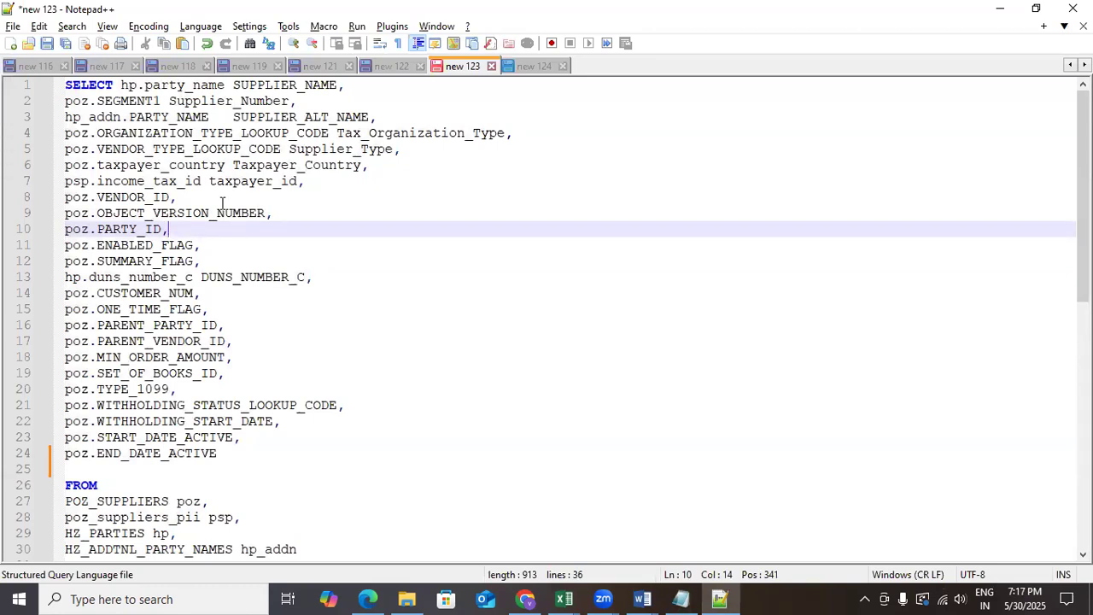
Step: Return to Edge, check the loading catalog tab, and open the catalog again from Reports and Analytics
key(alt+Tab)
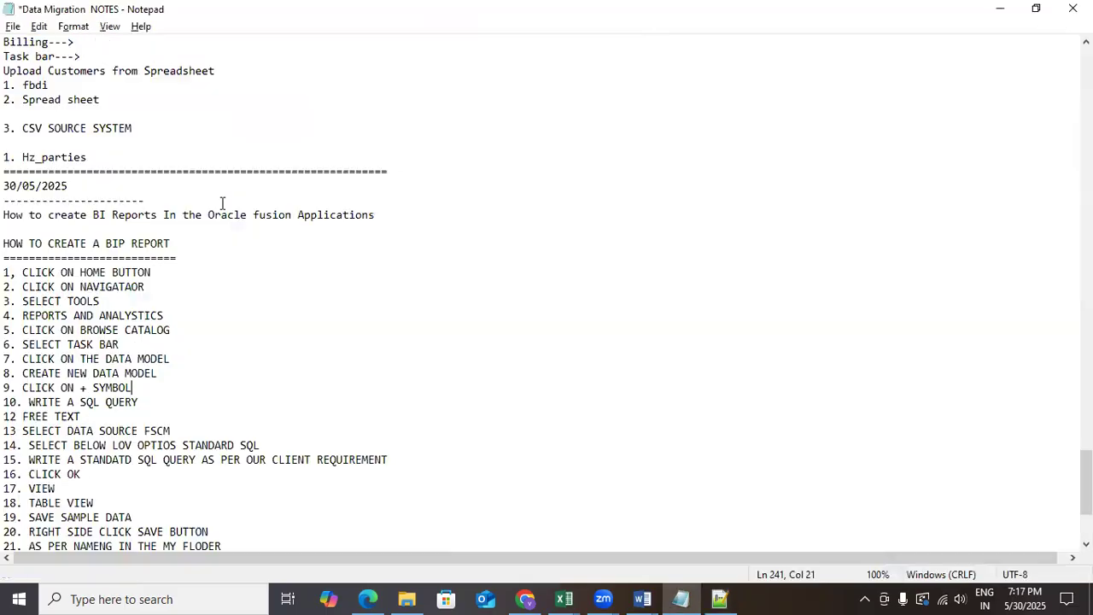
key(alt+Tab)
key(alt+Tab)
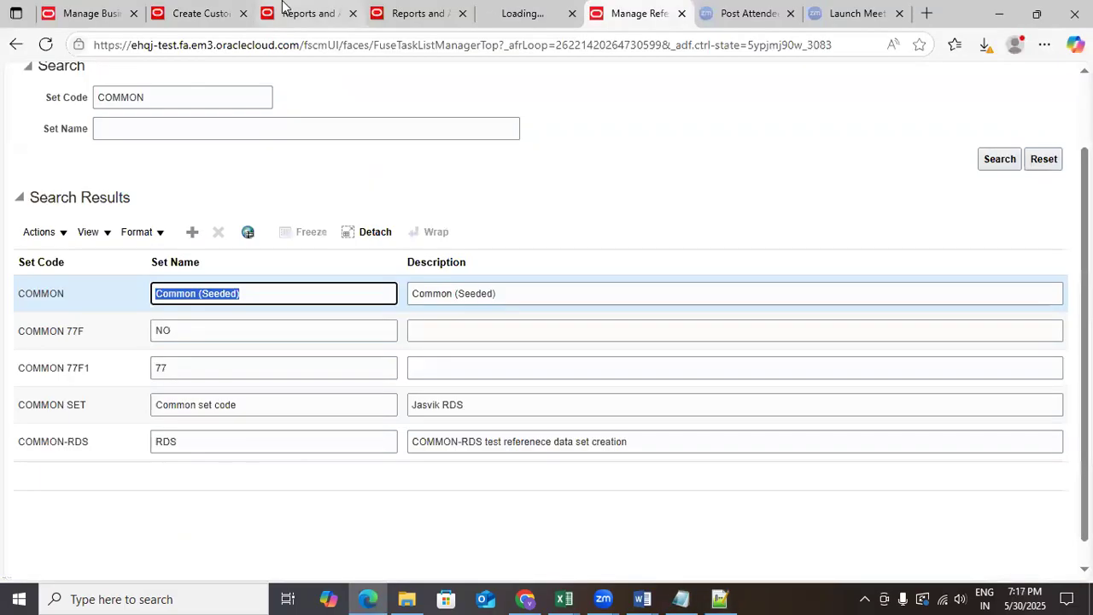
click(504, 10)
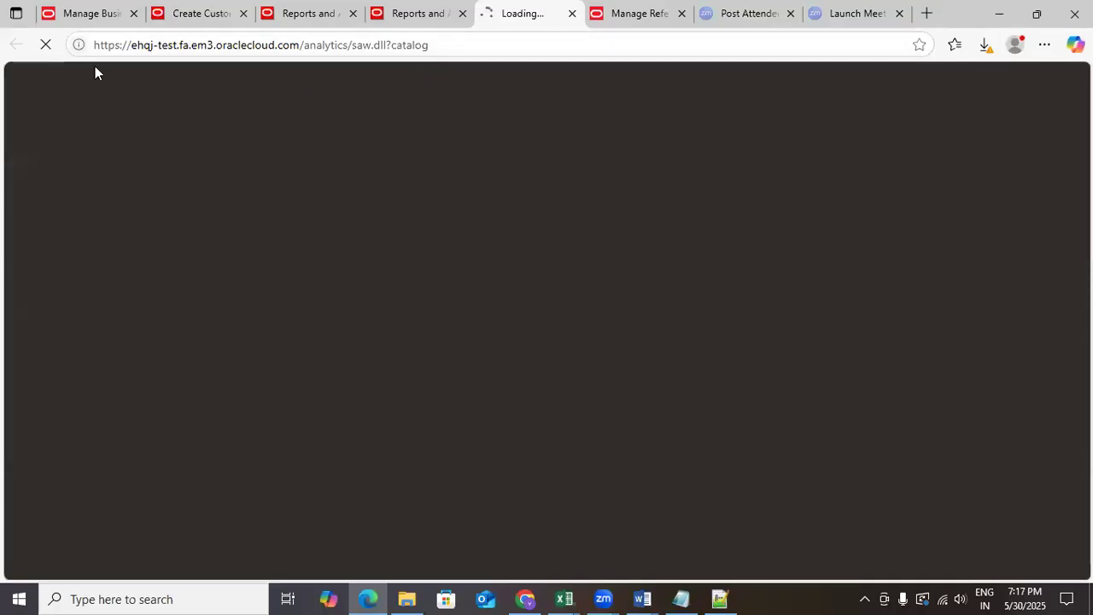
click(419, 11)
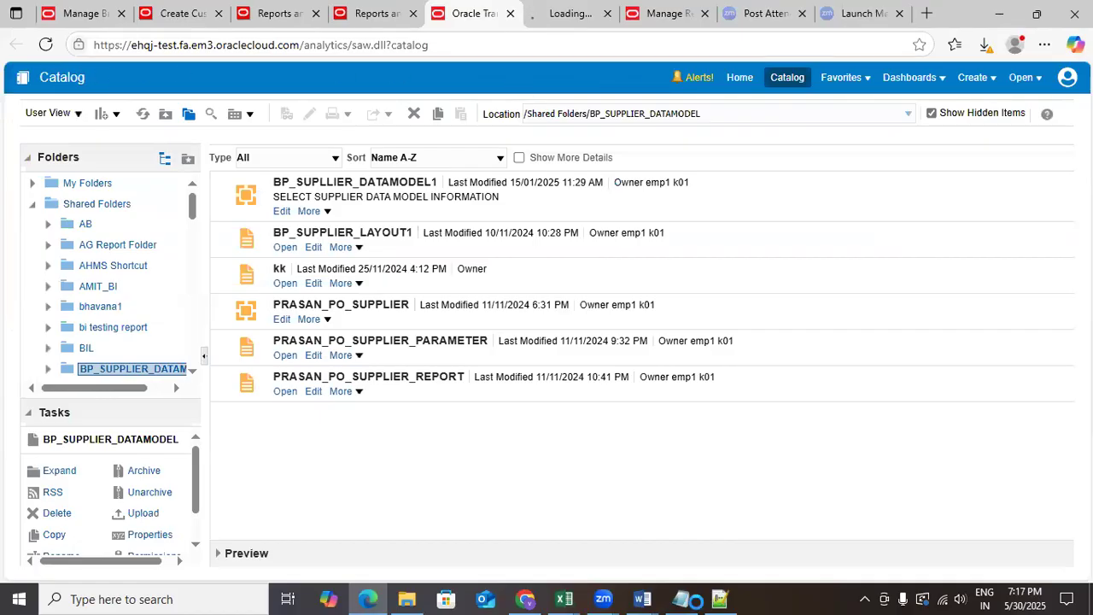
Step: Switch to the Notepad notes and highlight step 6, SELECT TASK BAR, while the catalog opens
click(688, 600)
drag(25, 345, 149, 344)
click(211, 341)
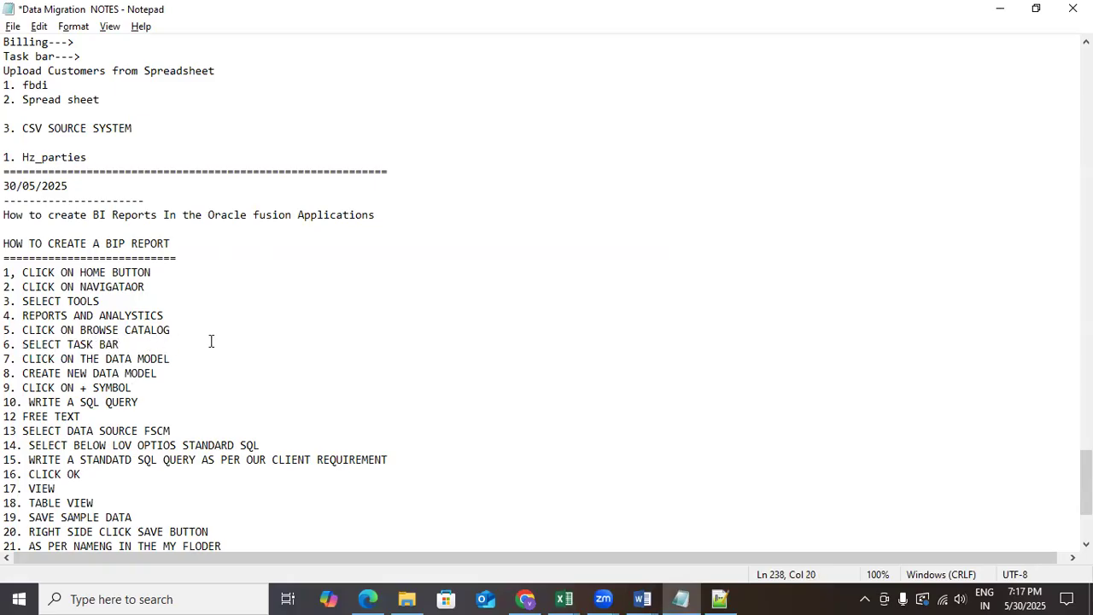
Step: Switch back to the catalog in Edge, create a new data model, and toggle its List of Values node
key(alt+Tab)
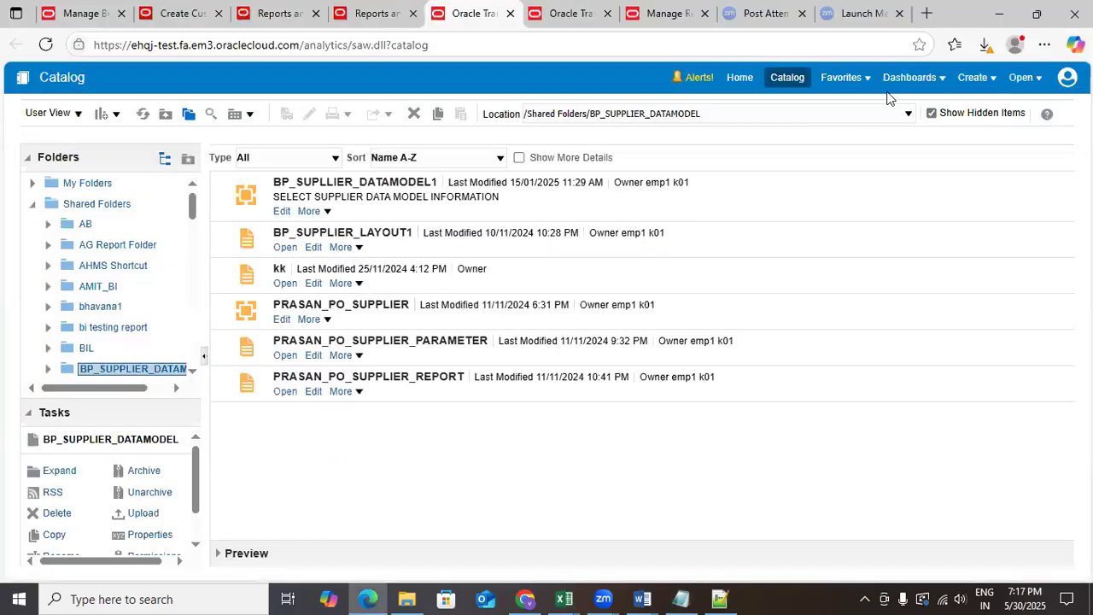
click(989, 79)
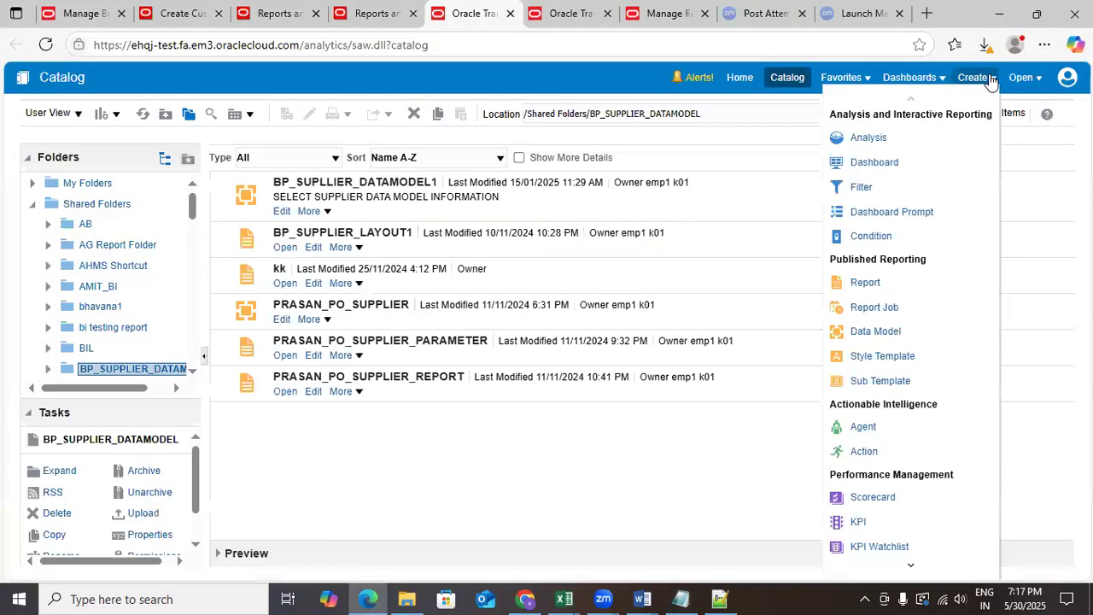
click(877, 333)
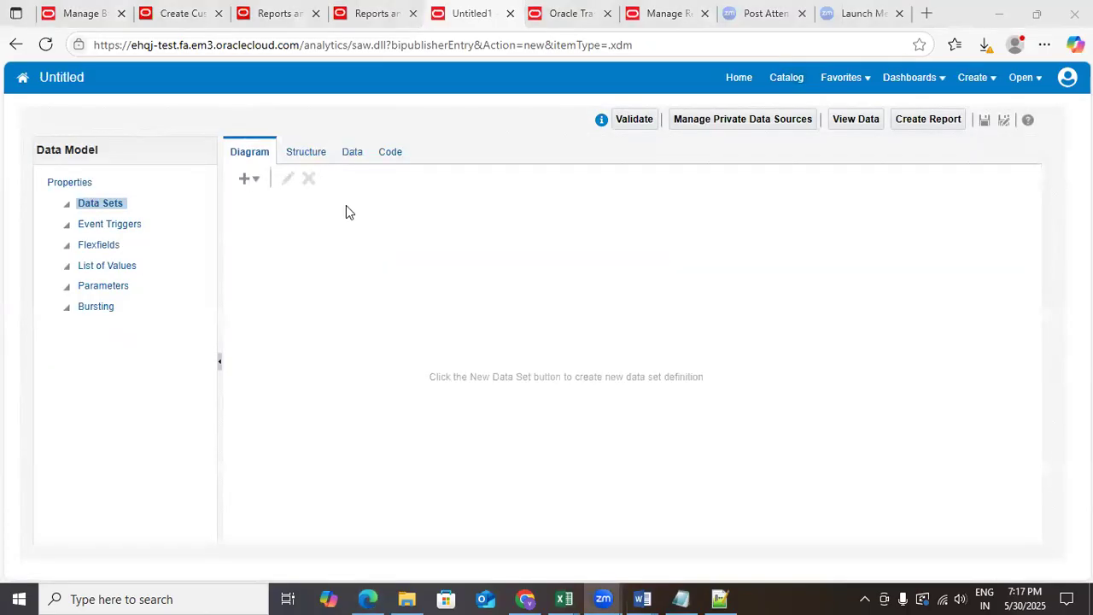
click(67, 266)
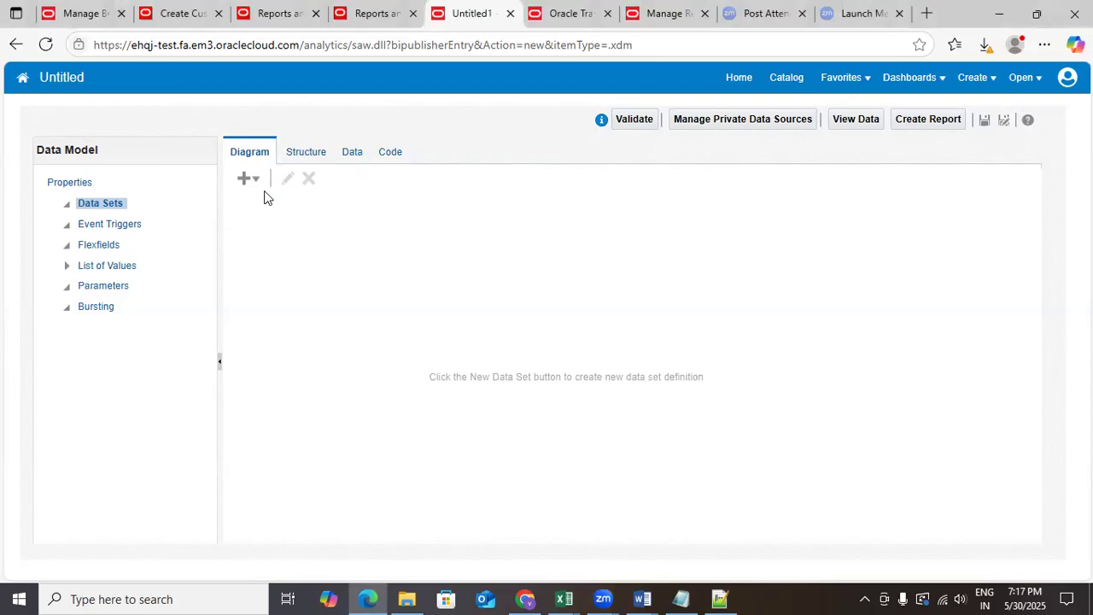
Step: Start a new SQL Query data set named Supplier Header with ApplicationDB_FSCM as its data source
click(244, 178)
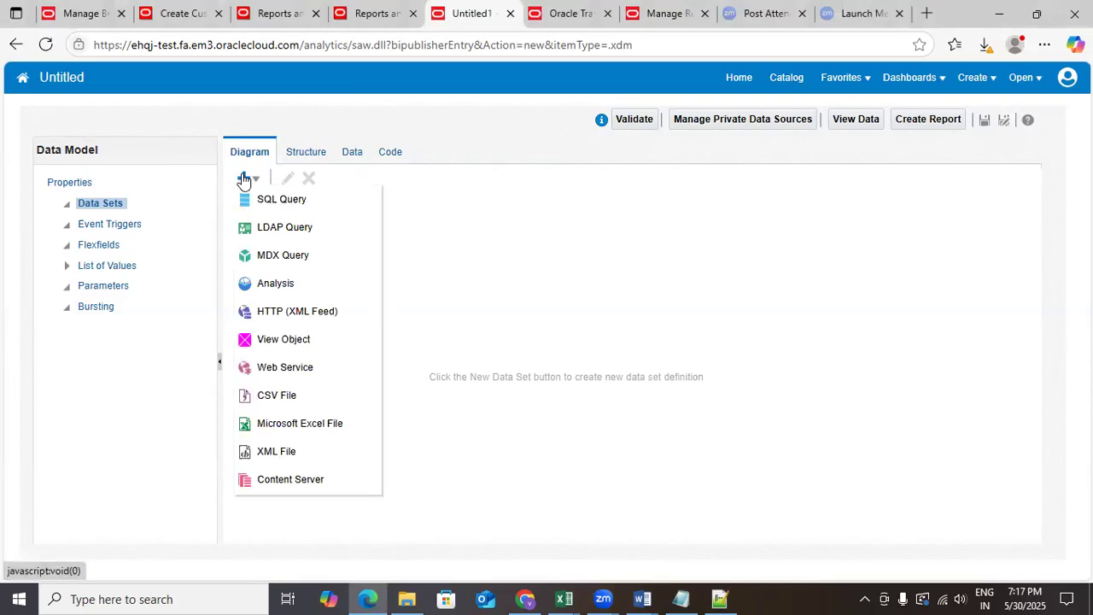
click(298, 202)
click(499, 201)
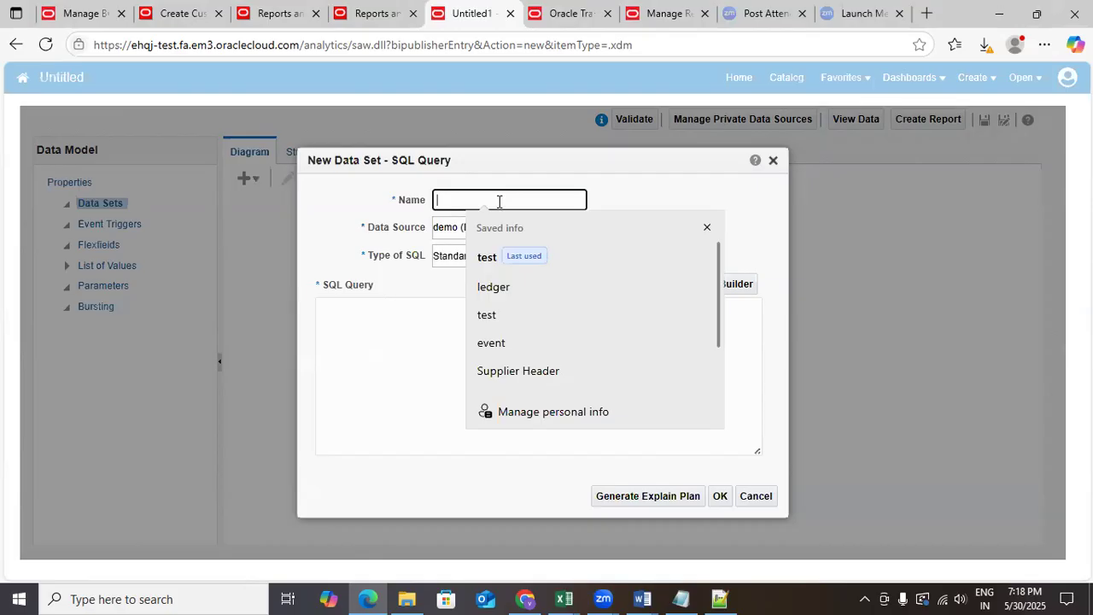
text(S)
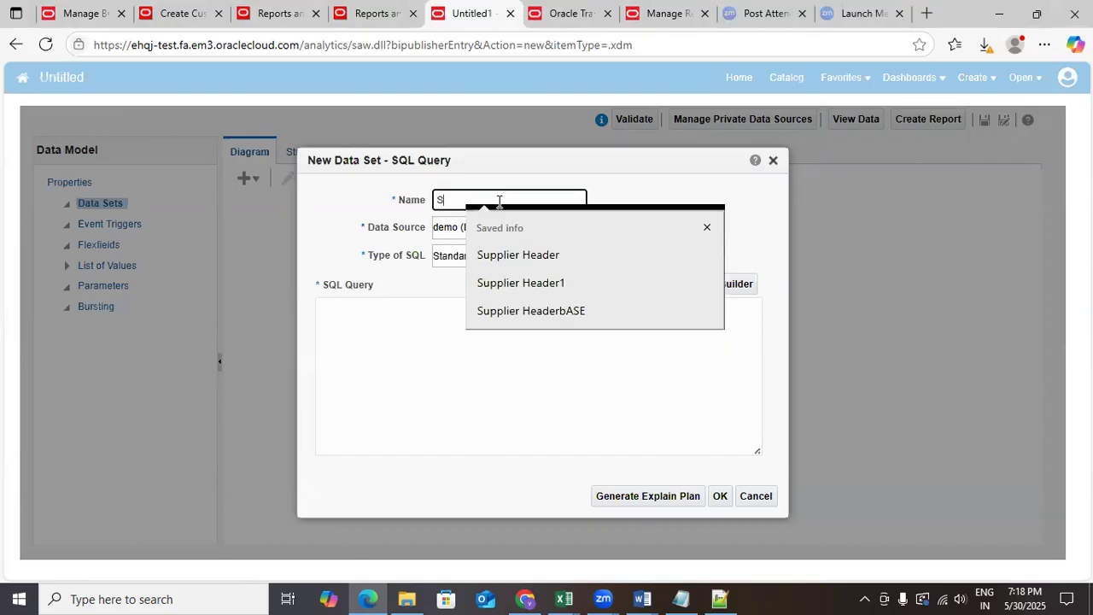
click(542, 253)
click(510, 235)
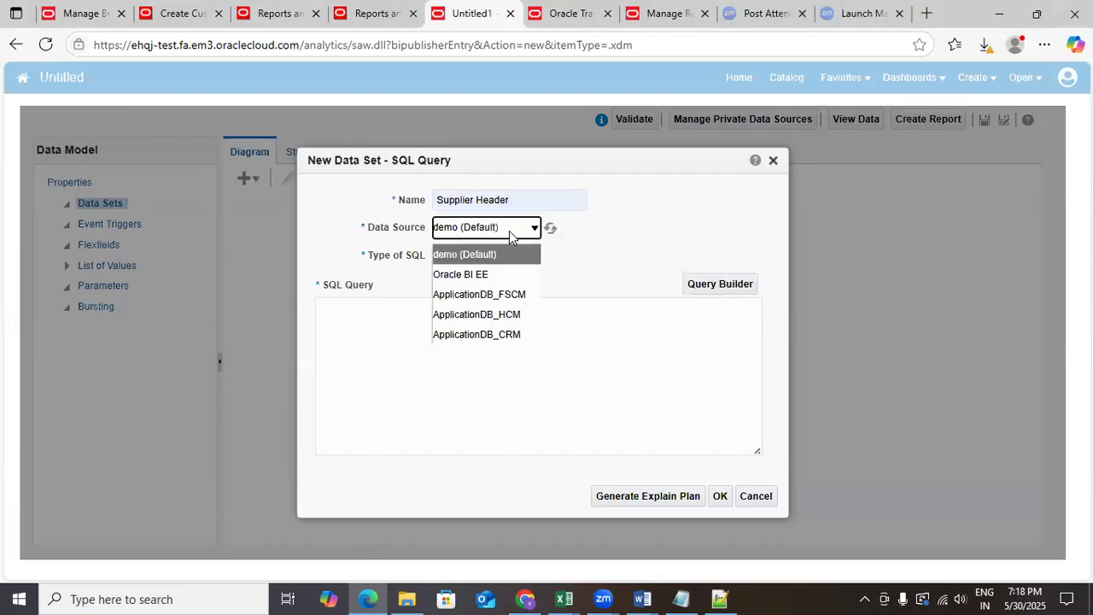
click(517, 295)
Step: Paste the copied supplier query as the data set's SQL, create the data set, and look through its fields in the diagram
click(437, 330)
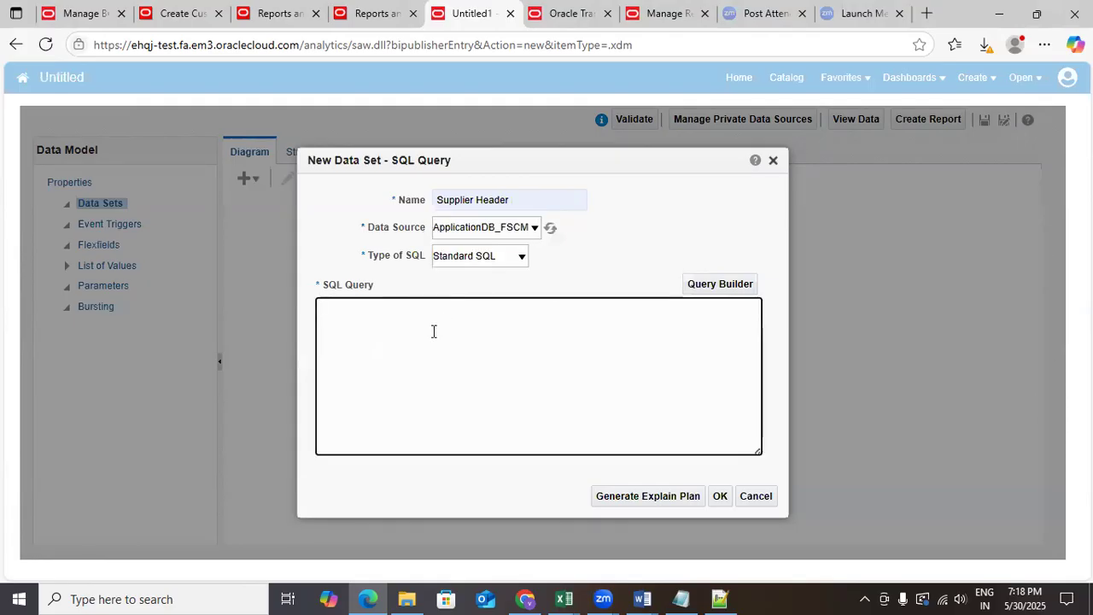
key(ctrl+v)
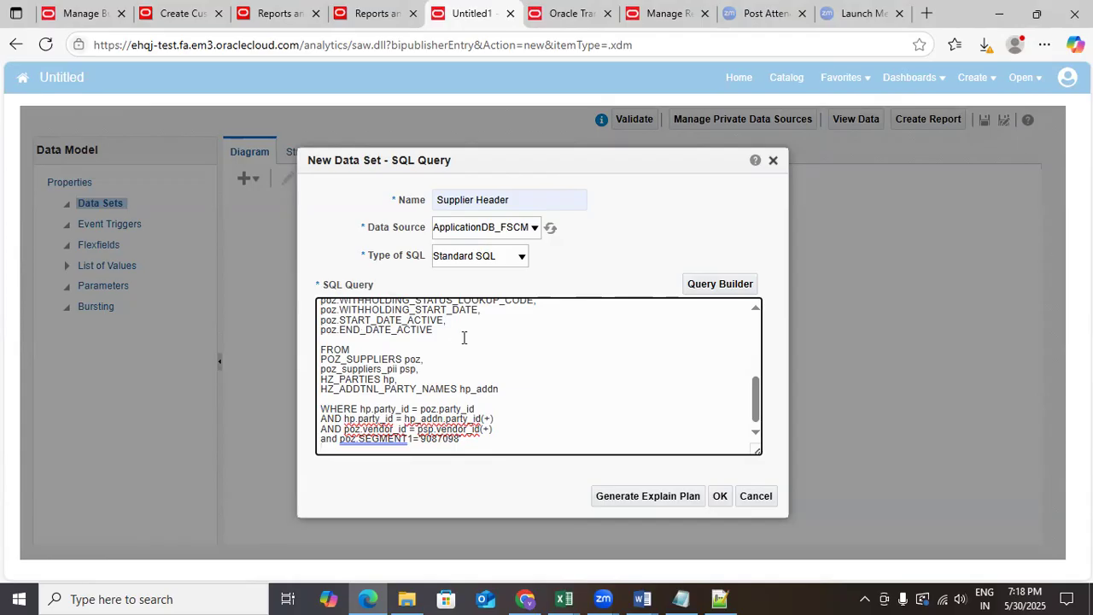
click(720, 498)
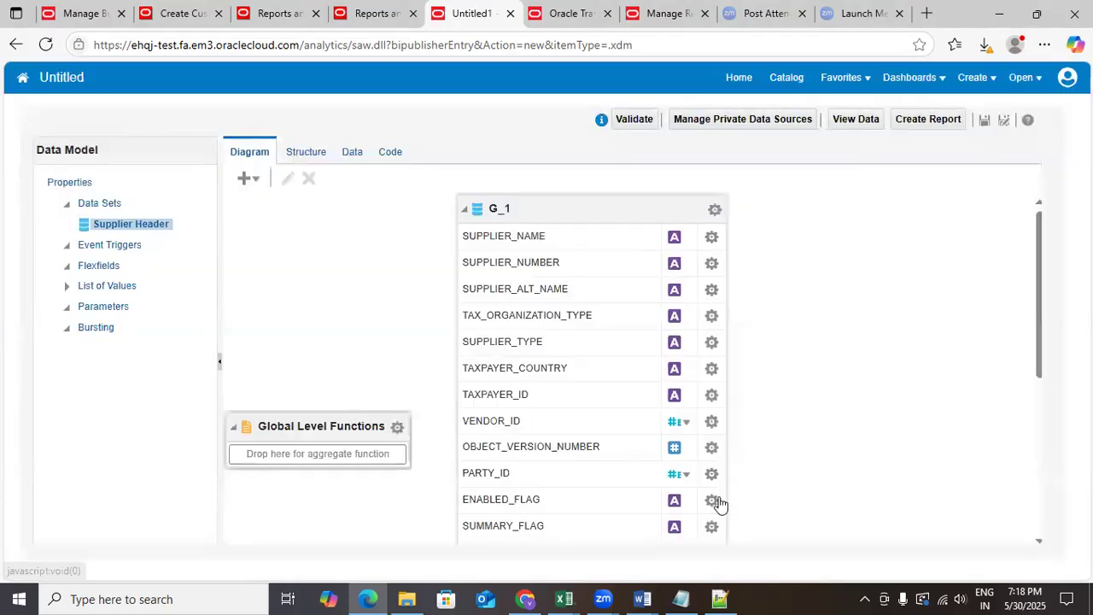
scroll(552, 299, down, 5)
scroll(547, 312, up, 5)
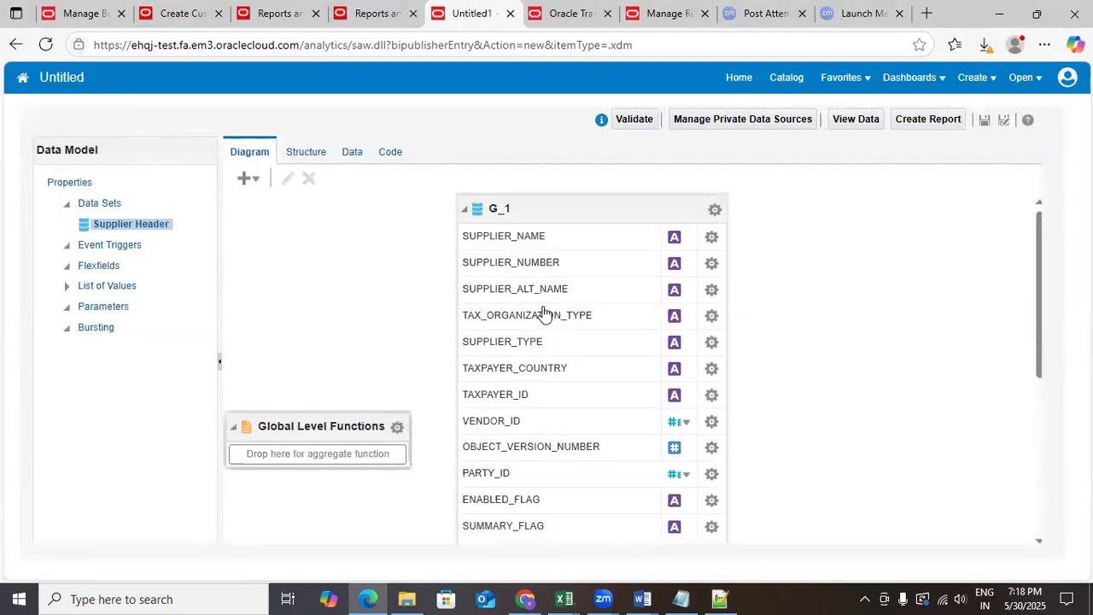
Step: Retrieve the Supplier Header data with 5 rows and display it in Table View
click(351, 154)
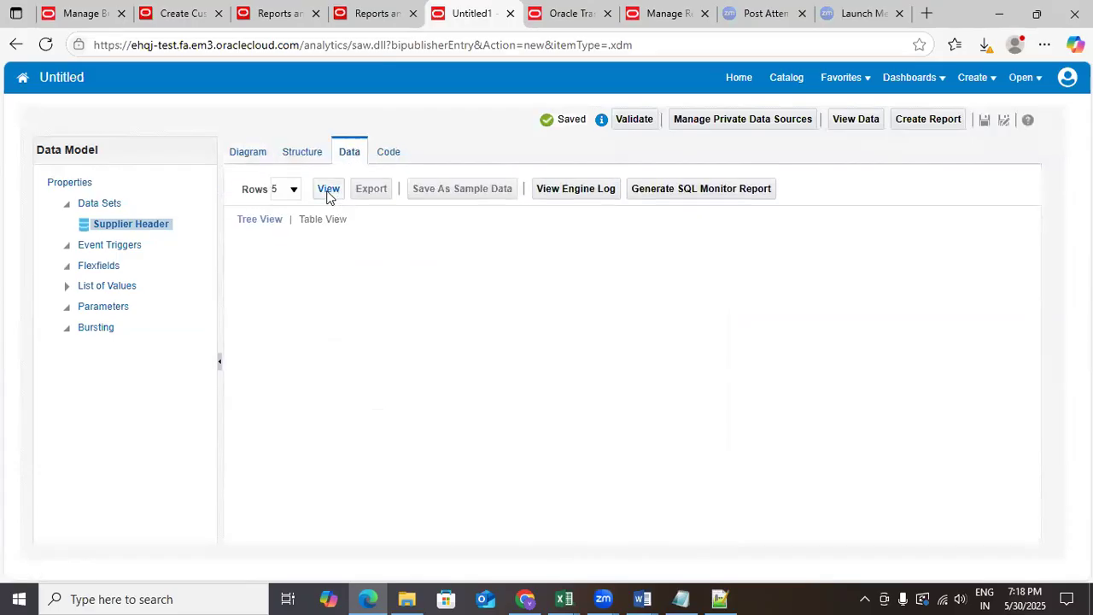
click(328, 191)
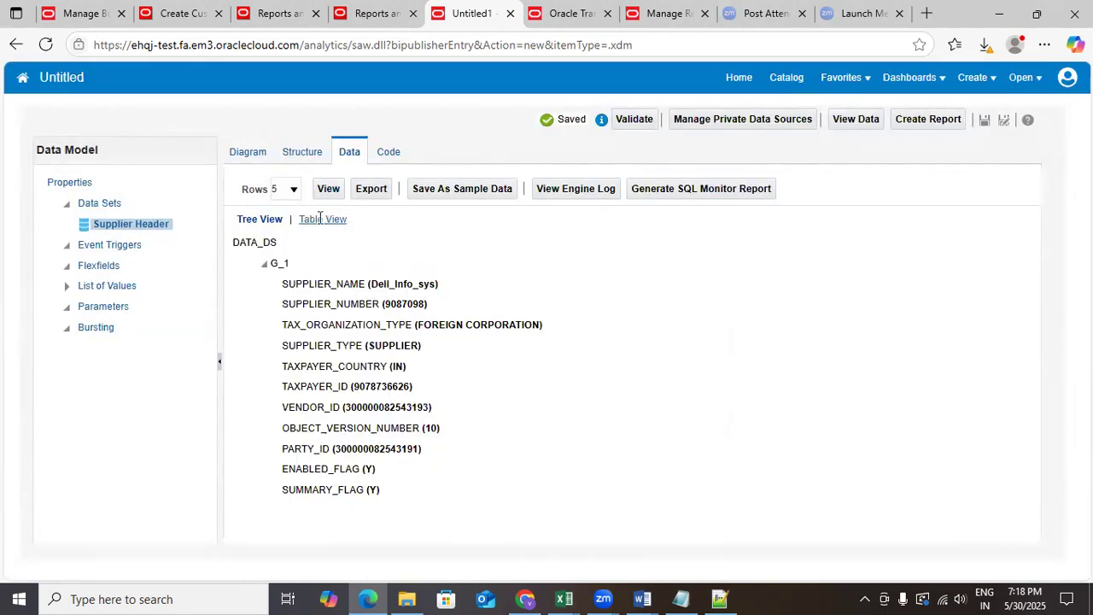
click(321, 218)
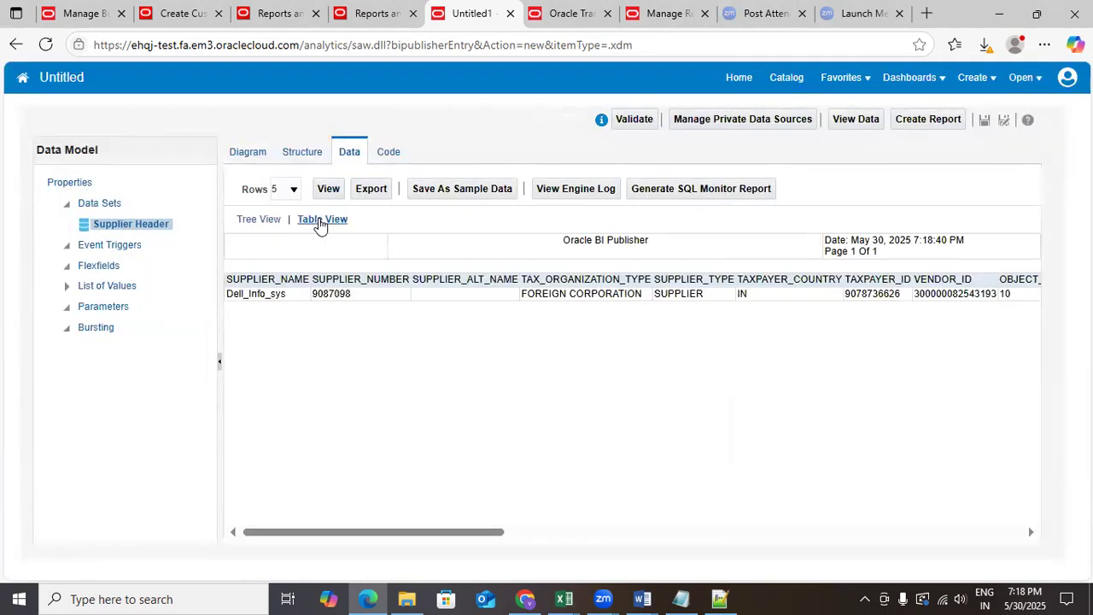
drag(264, 532, 214, 561)
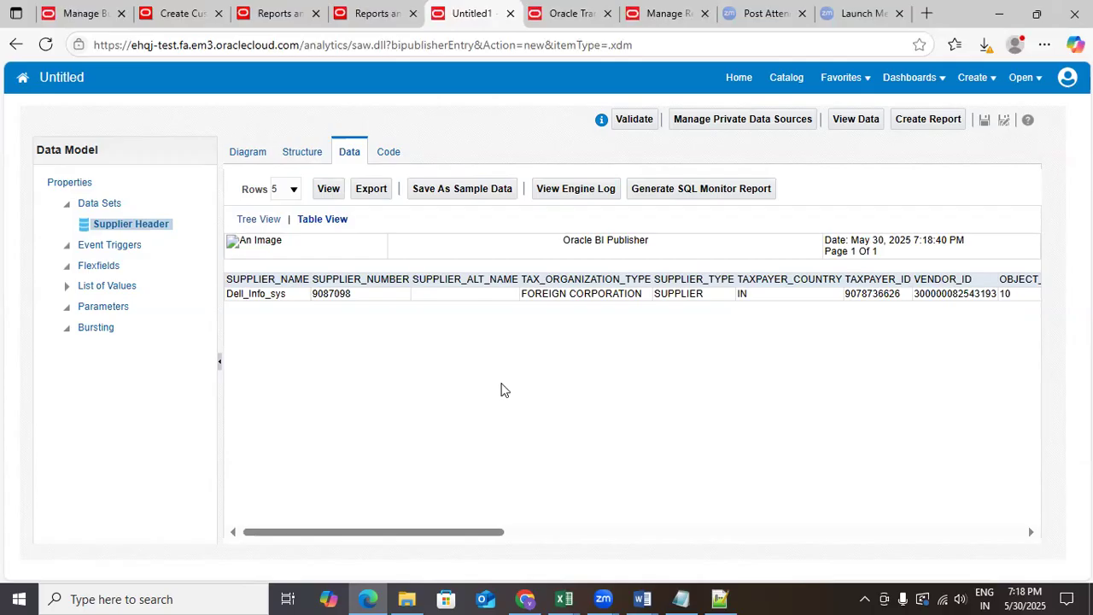
Step: Switch to the Notepad notes and highlight the steps from selecting the FSCM data source through saving the sample data
click(681, 599)
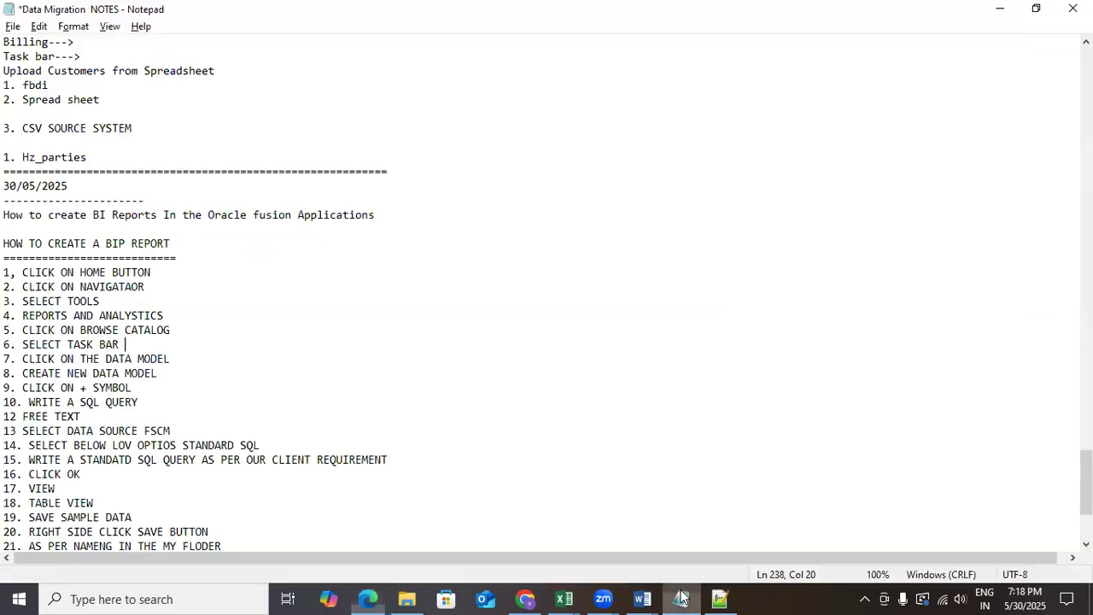
scroll(7, 271, down, 4)
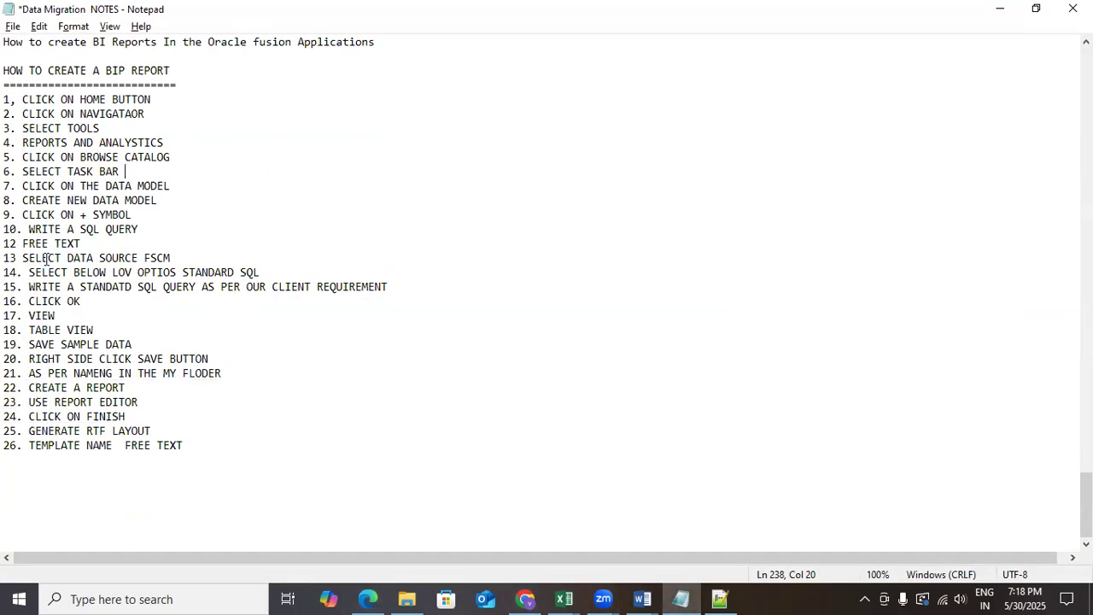
drag(28, 258, 208, 259)
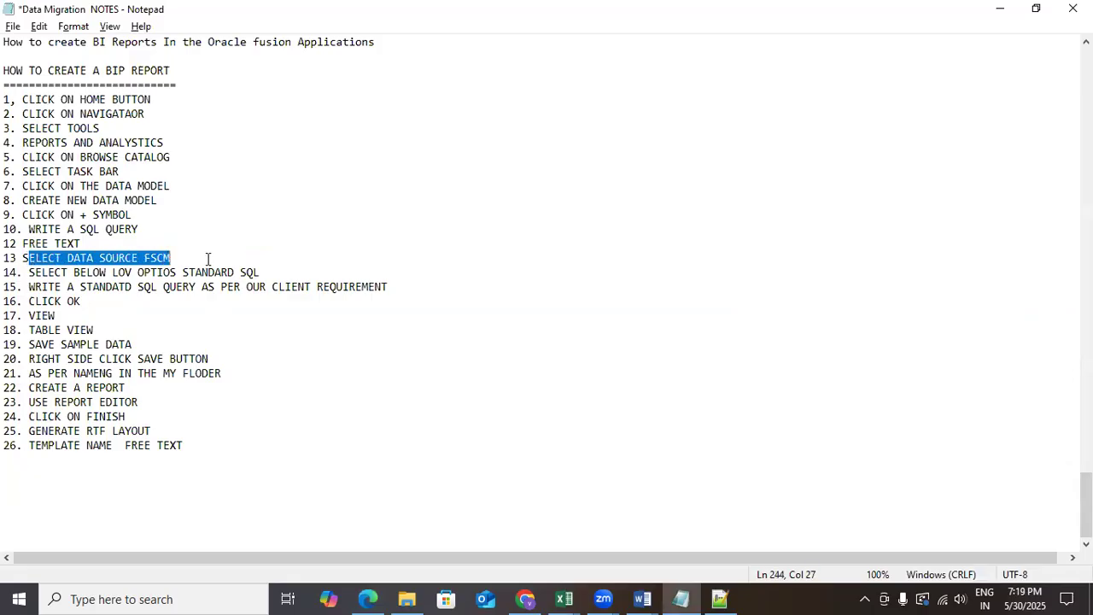
drag(43, 272, 272, 287)
click(225, 373)
drag(27, 313, 100, 359)
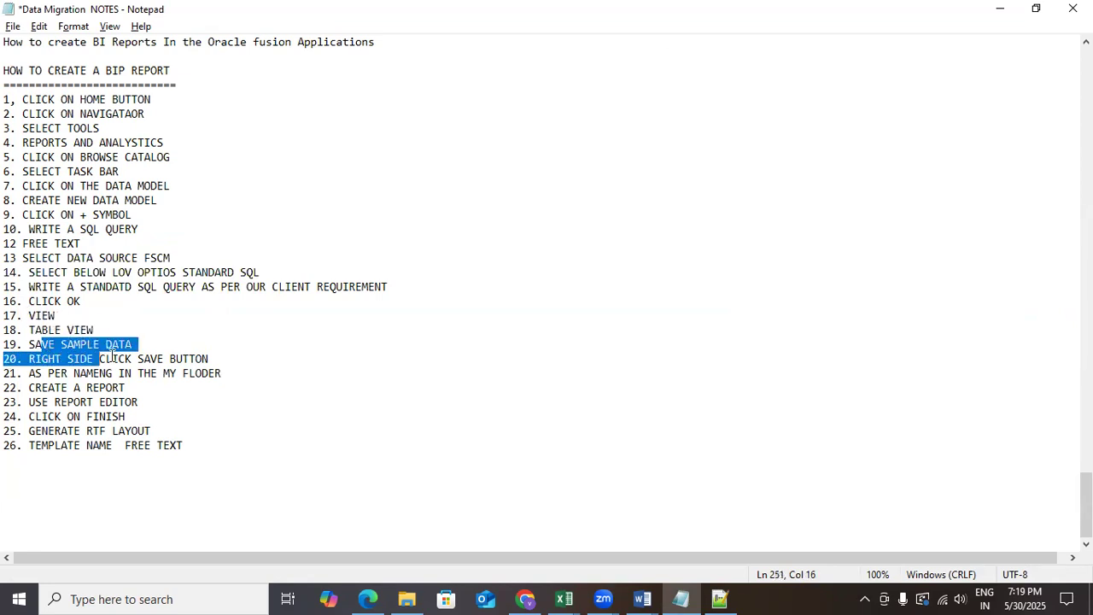
click(244, 342)
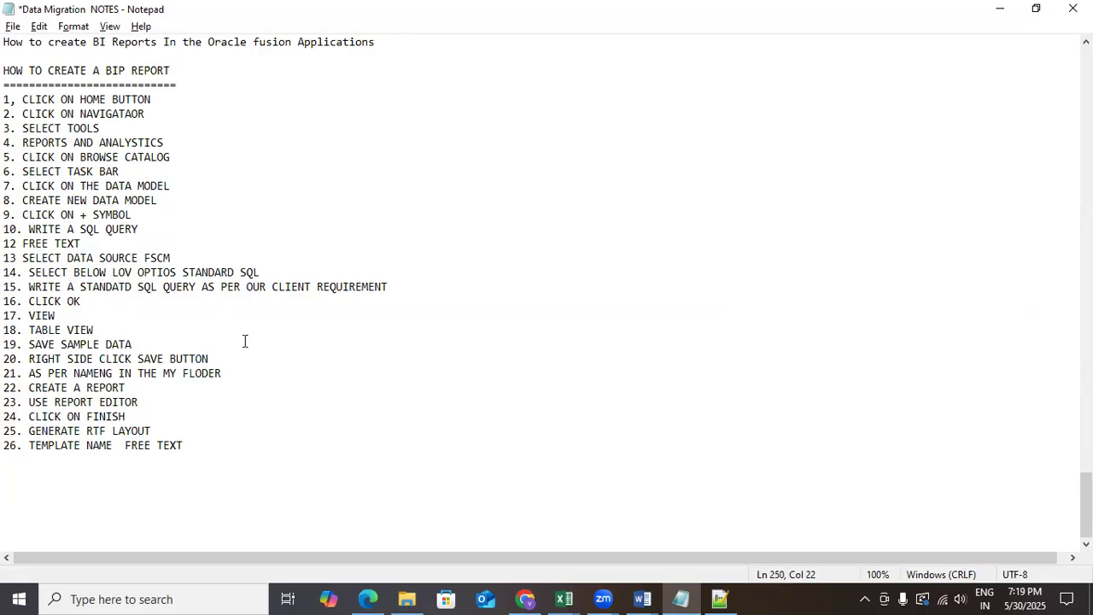
Step: Return to the data model in Edge and save the retrieved data as sample data
key(alt+Tab)
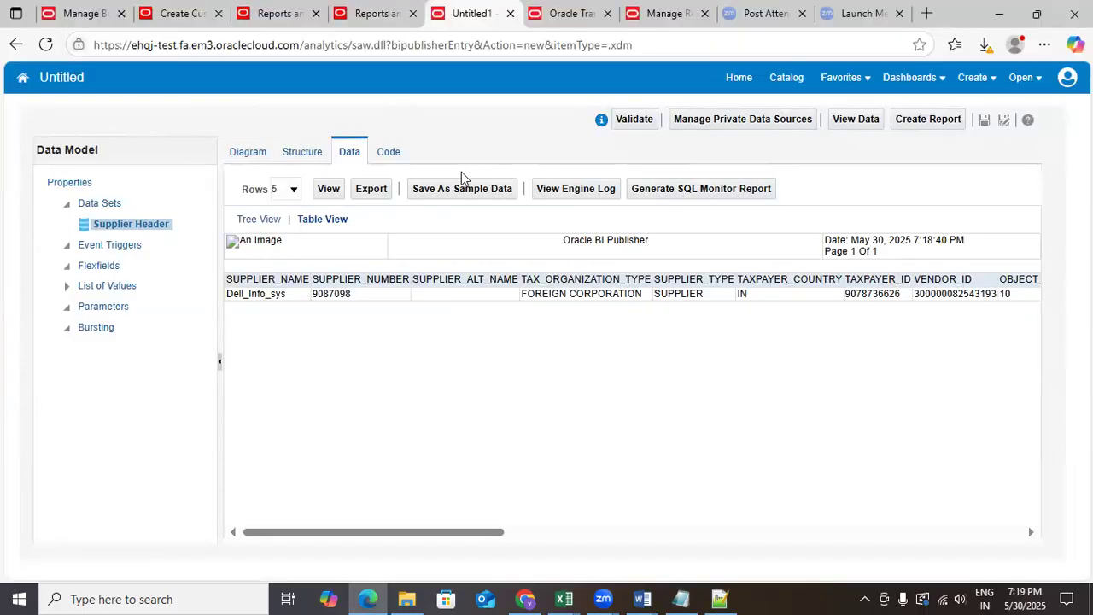
click(459, 189)
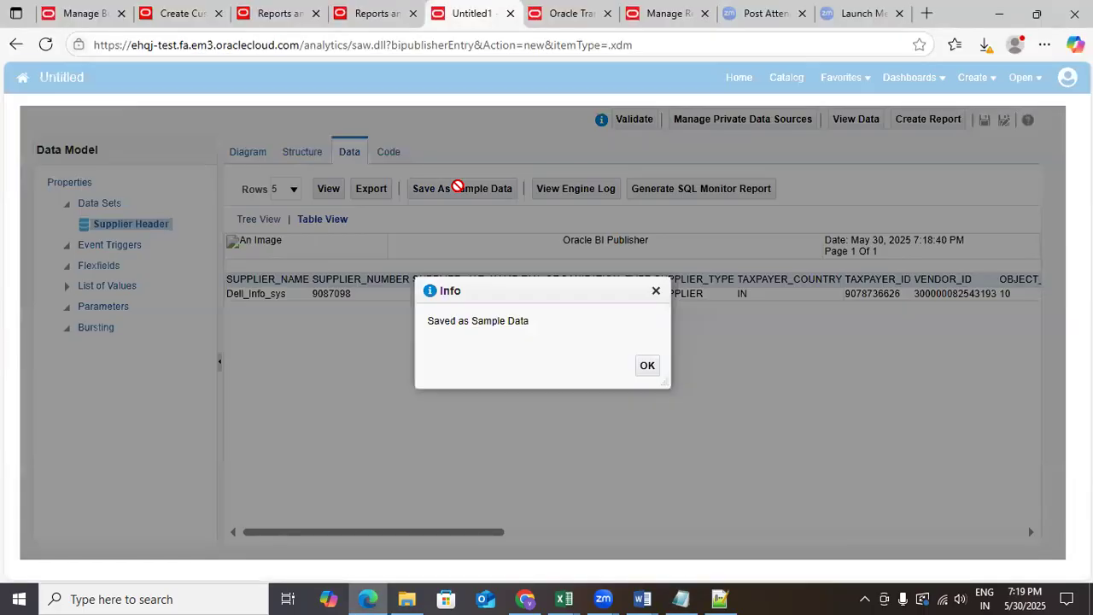
click(649, 366)
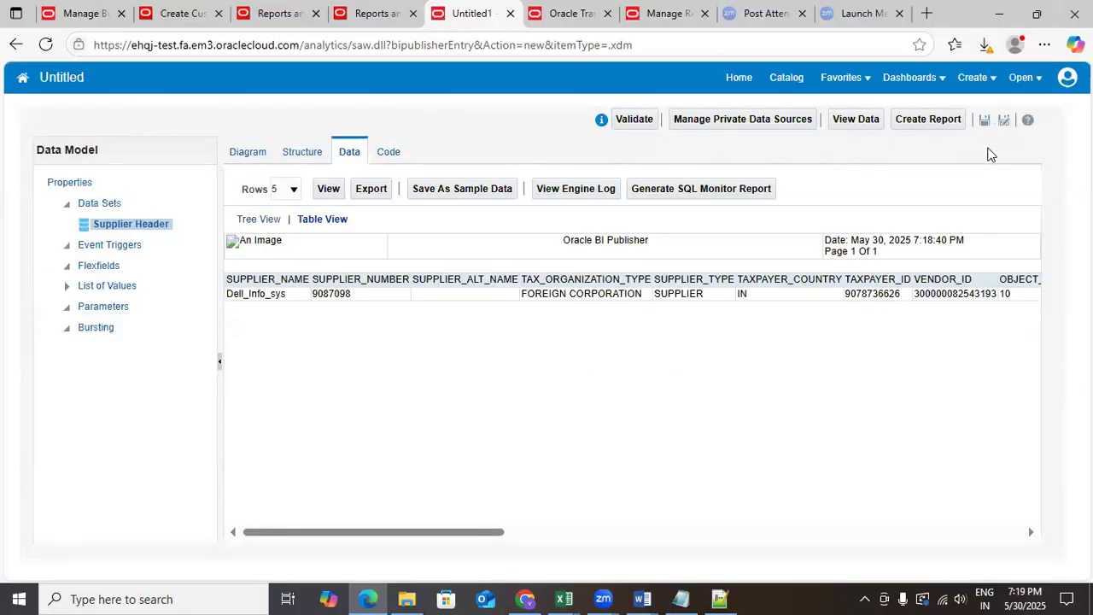
Step: Start saving the data model and create a new folder named BATCH2025 under My Folders
click(985, 121)
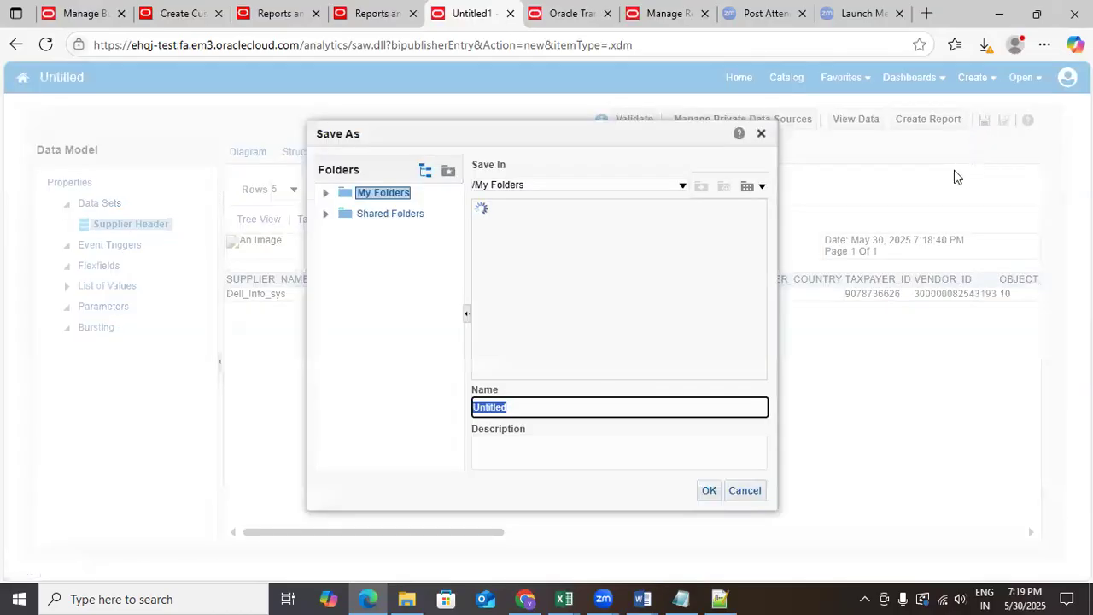
drag(589, 374, 647, 390)
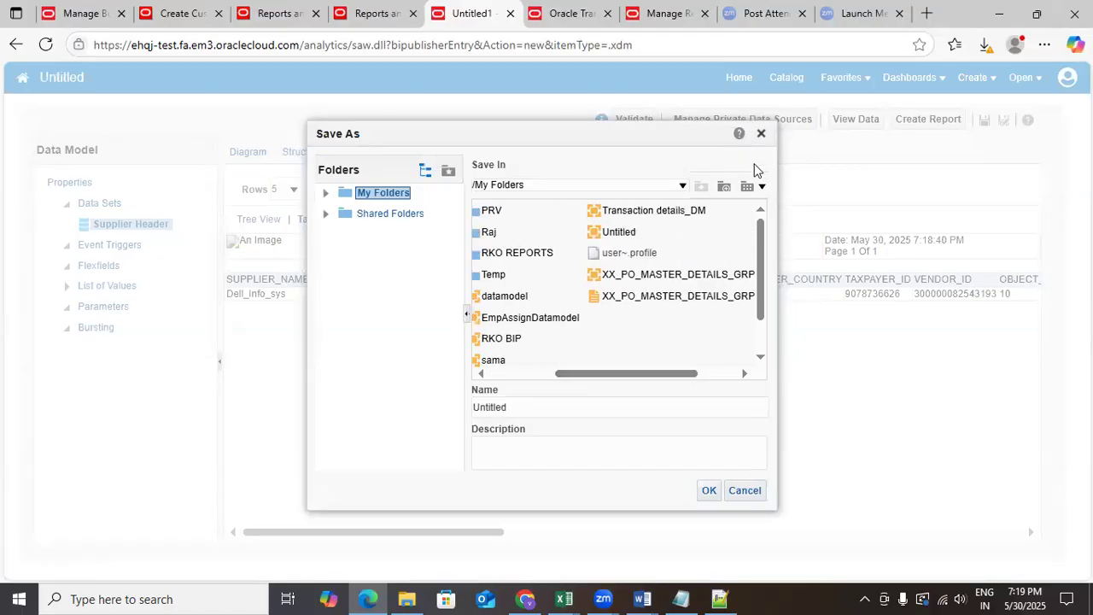
click(723, 186)
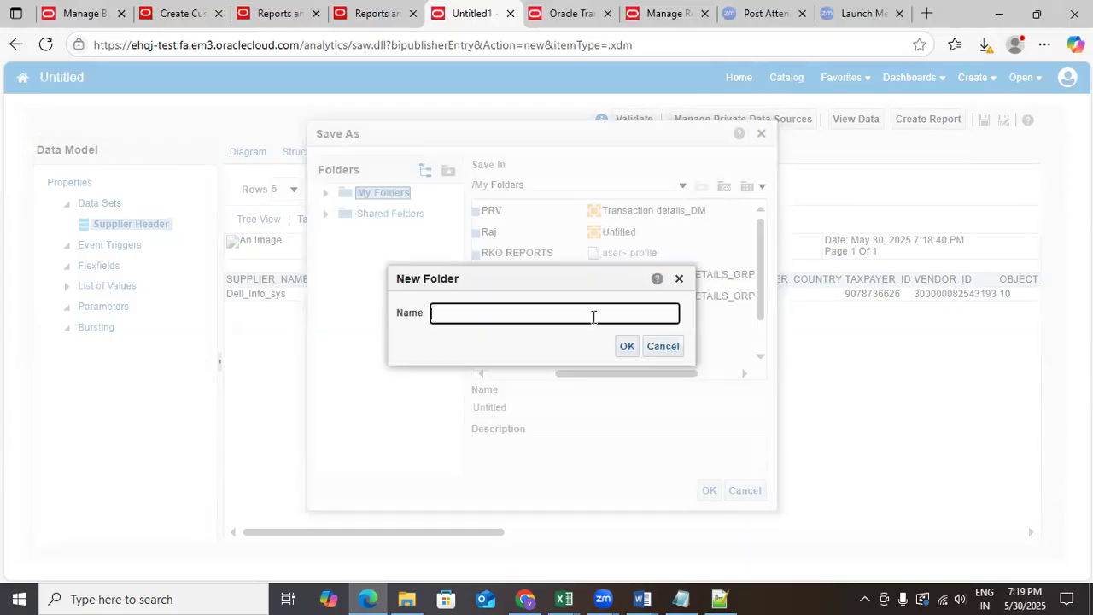
text(ba)
key(BackSpace)
key(BackSpace)
text(BATH)
key(BackSpace)
text(CH2025)
key(Return)
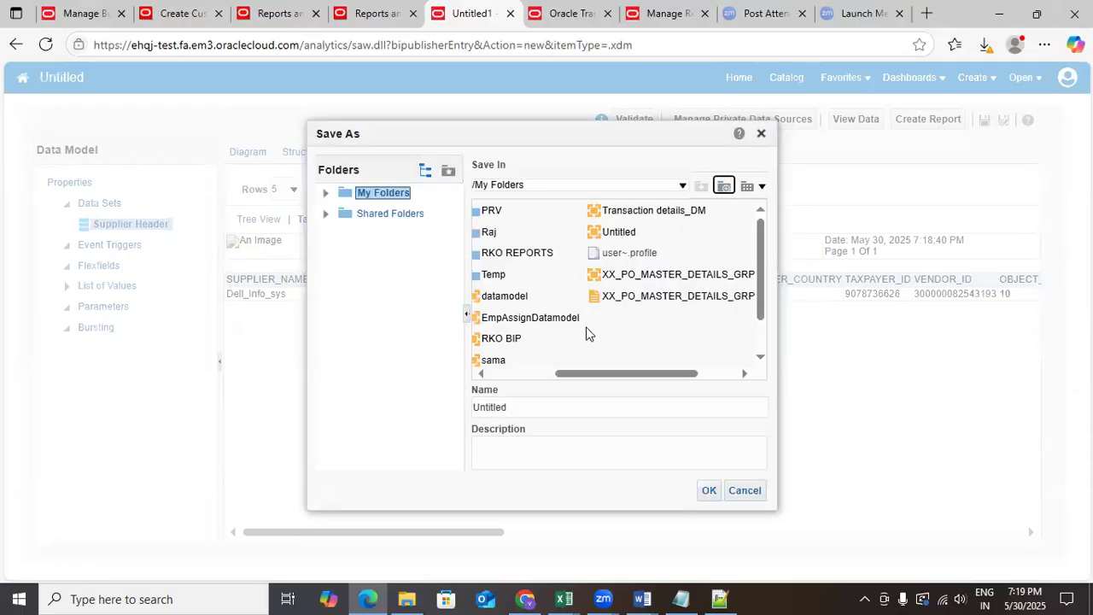
Step: Name the data model Supplier Header Data Model in the BATCH2025 folder
click(535, 408)
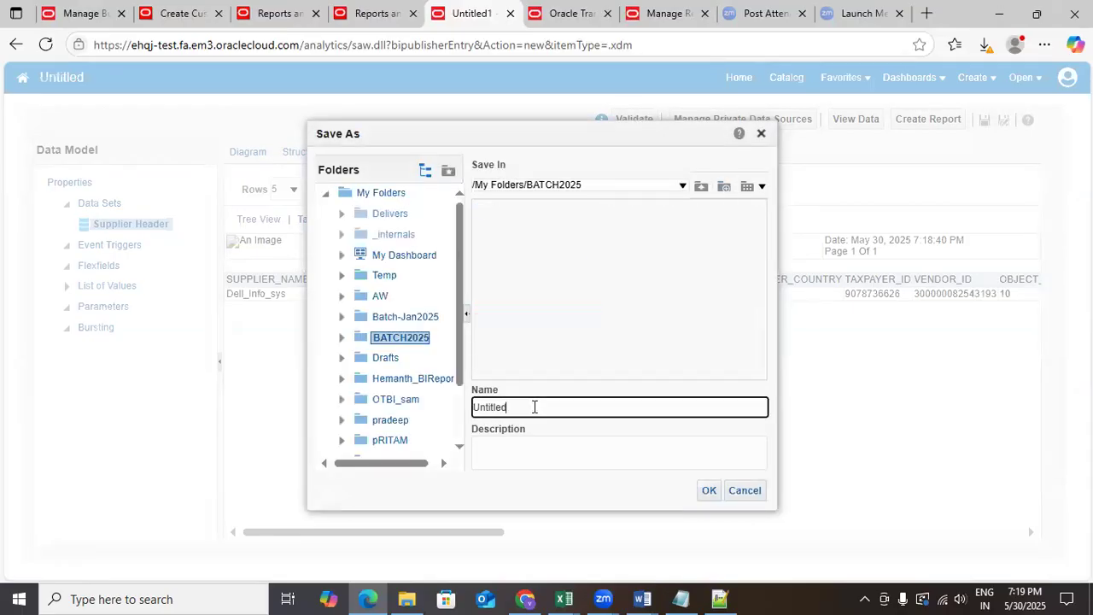
key(BackSpace)
key(BackSpace)
key(BackSpace)
key(BackSpace)
key(BackSpace)
key(BackSpace)
key(BackSpace)
key(BackSpace)
text(S)
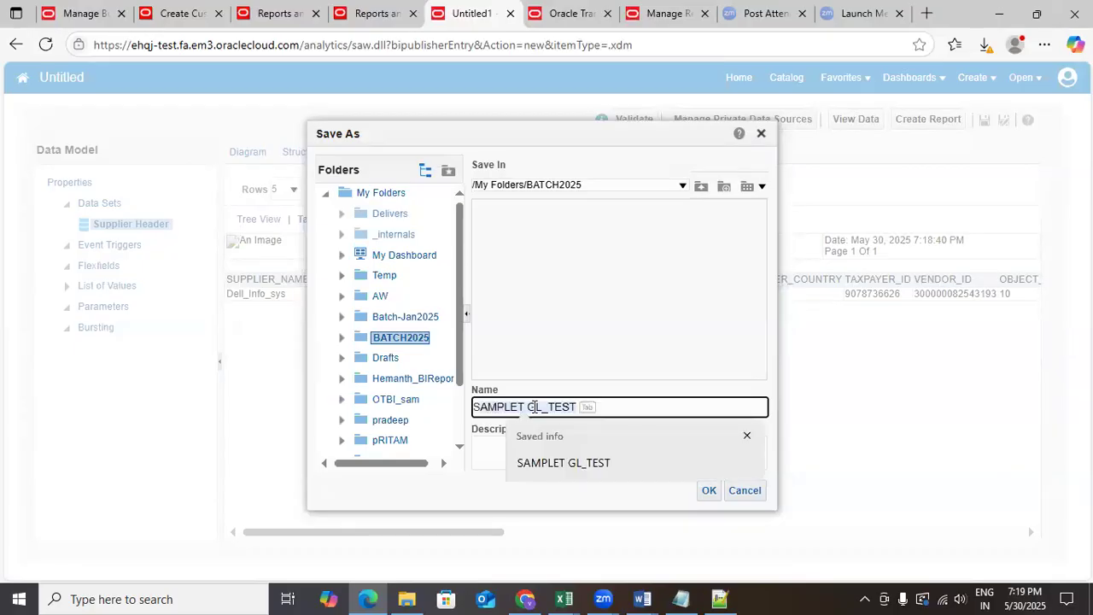
text(S)
key(BackSpace)
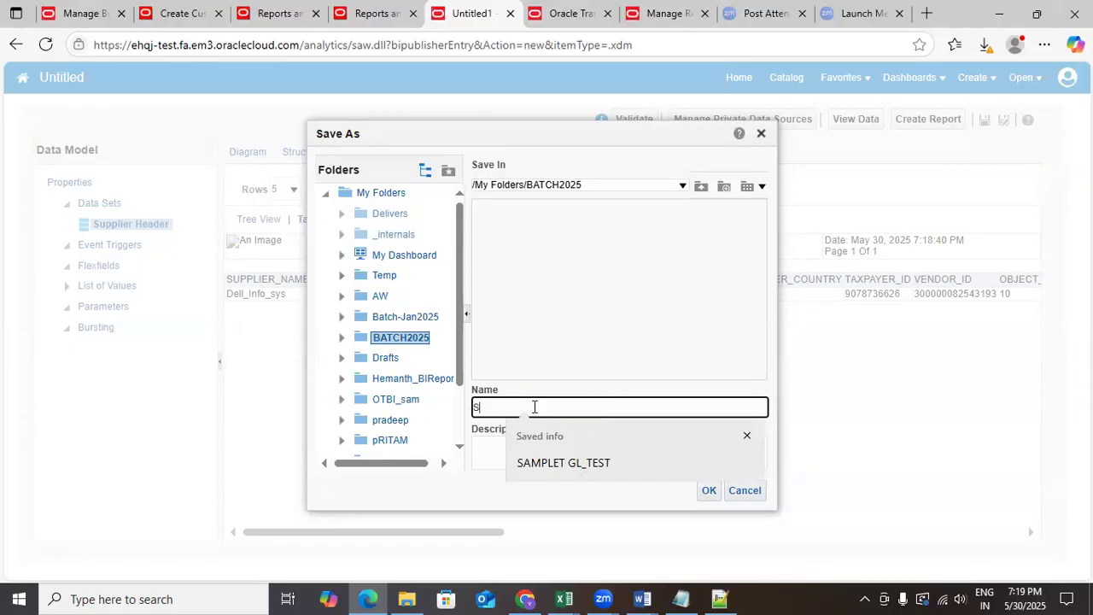
text(S)
key(BackSpace)
text(u)
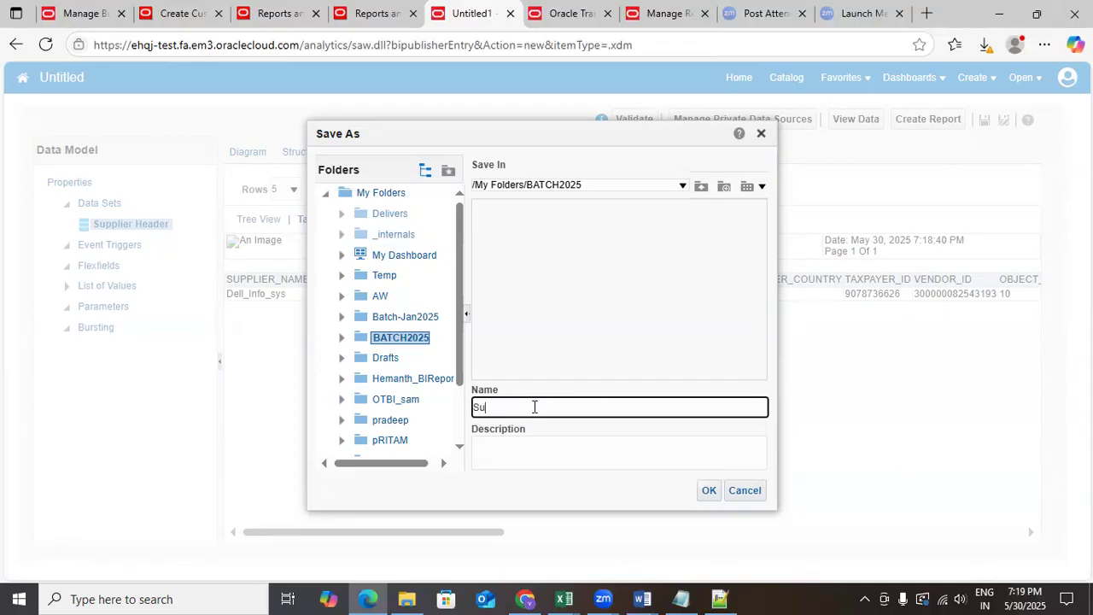
text(pplier Header Data Model)
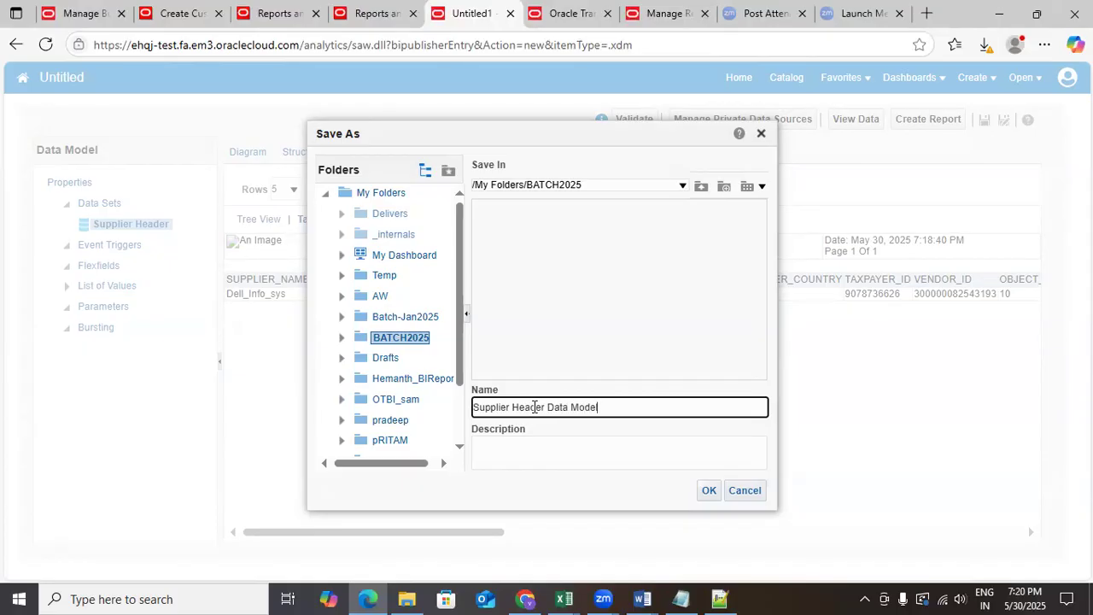
Step: Copy the data model's name into its description and save the data model
drag(610, 413, 430, 427)
key(ctrl+c)
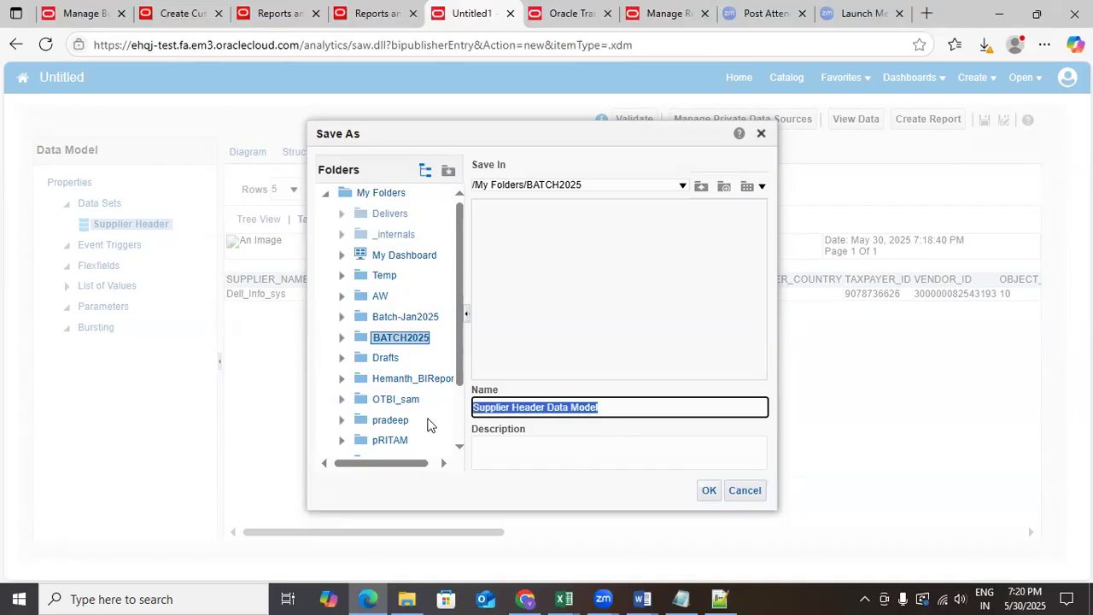
click(484, 449)
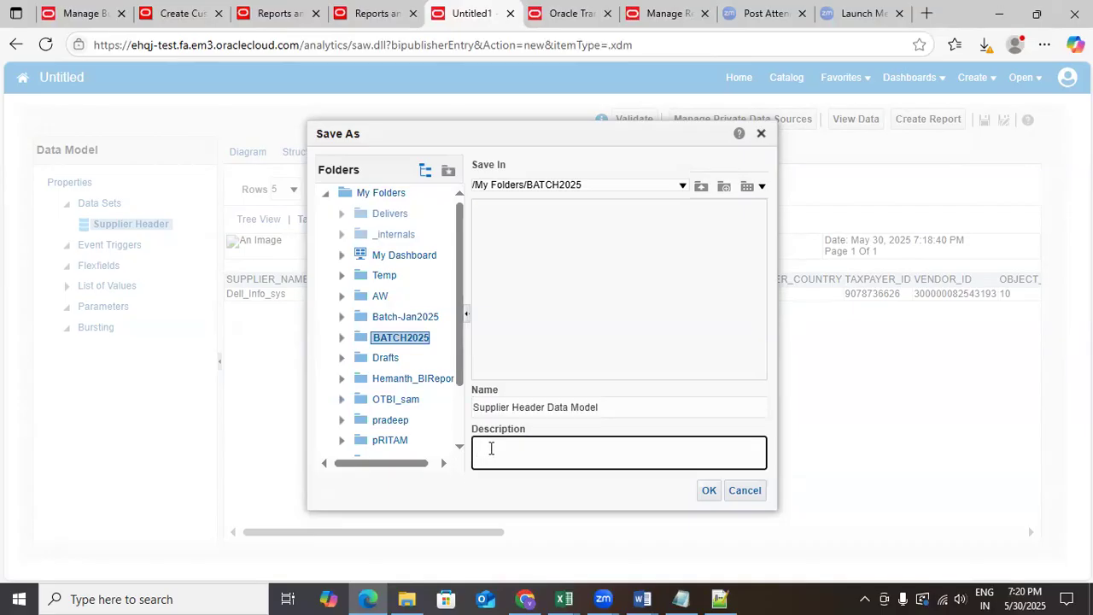
key(ctrl+v)
click(708, 494)
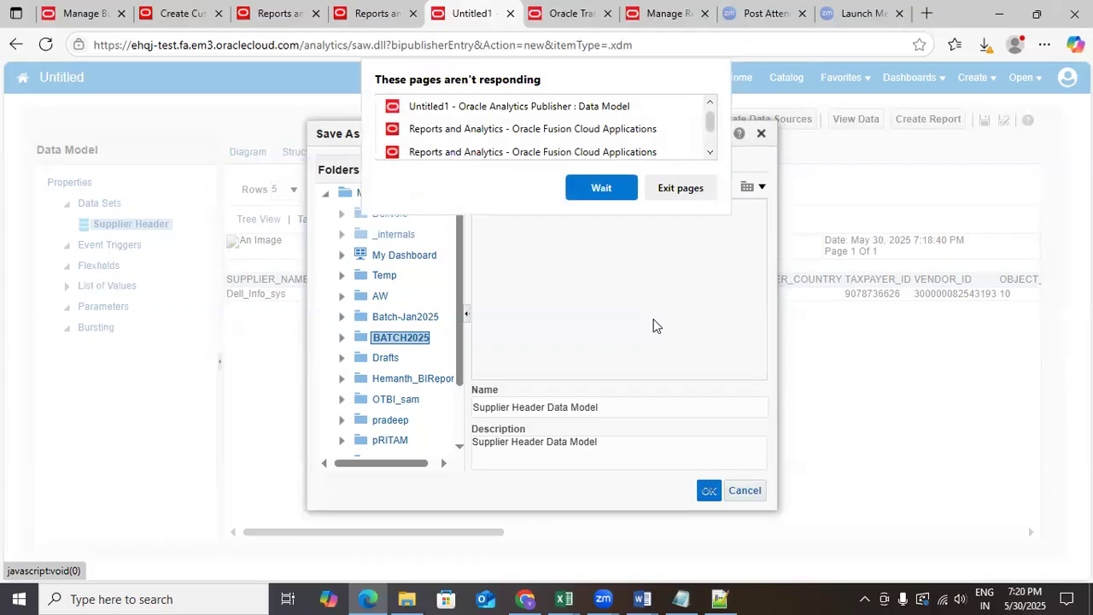
click(600, 183)
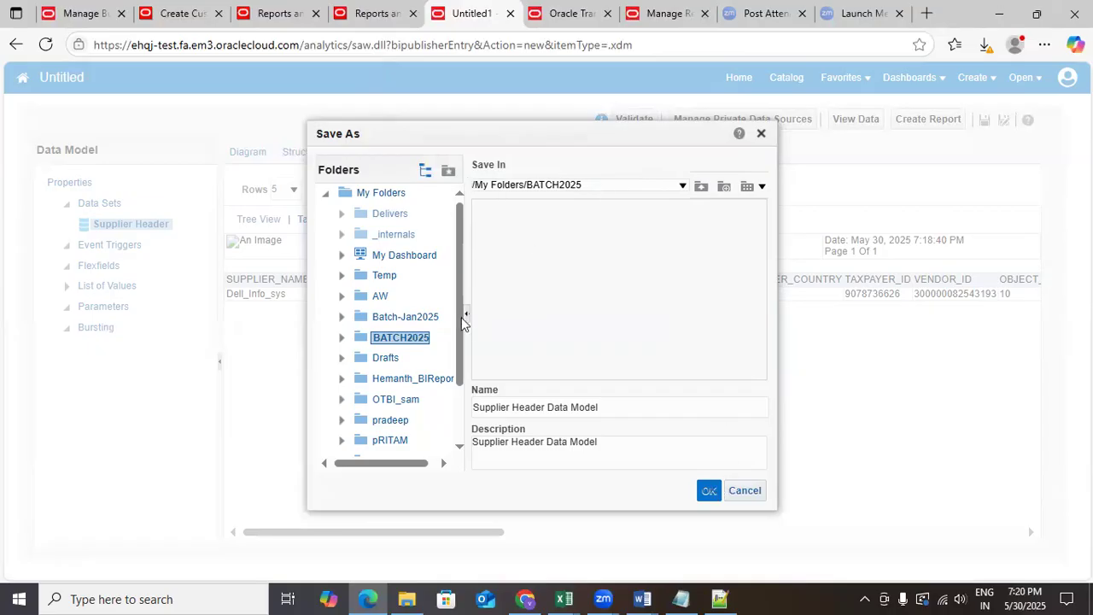
drag(458, 295, 452, 250)
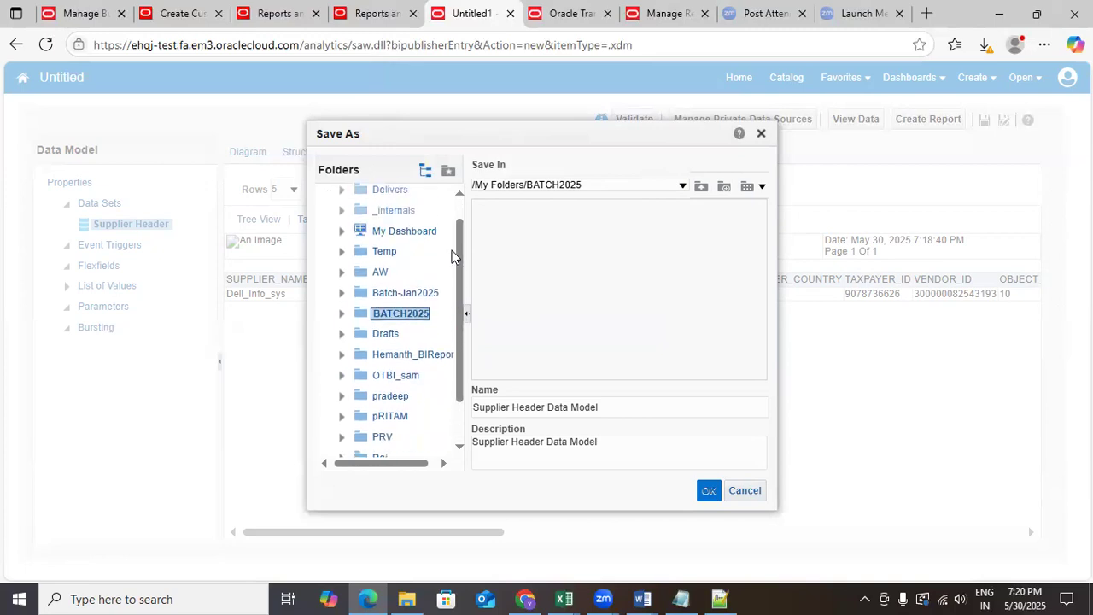
click(595, 191)
click(566, 14)
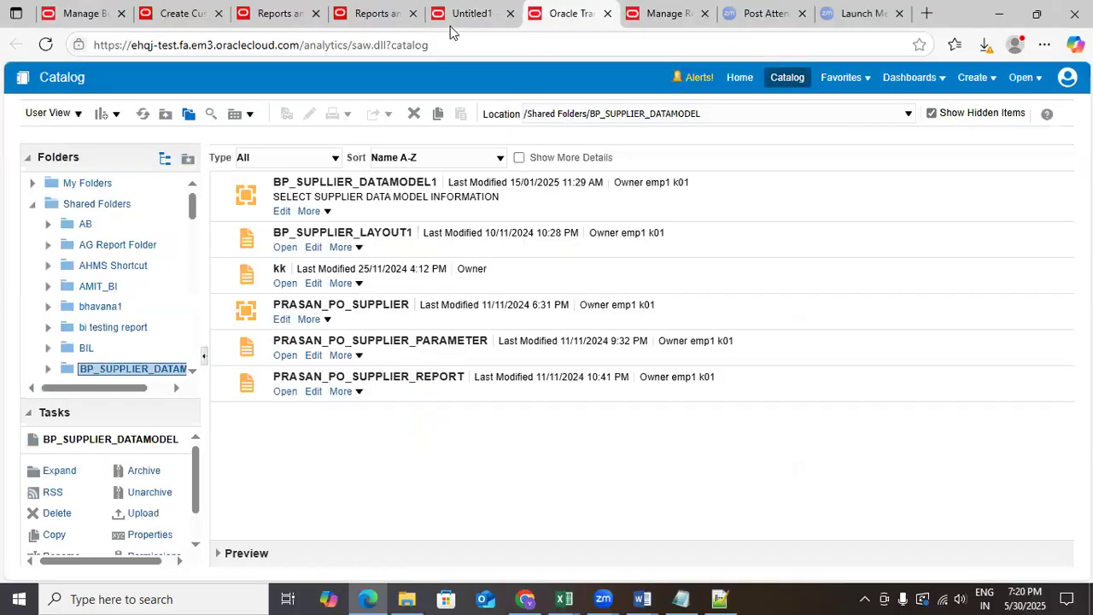
key(ctrl+shift+Tab)
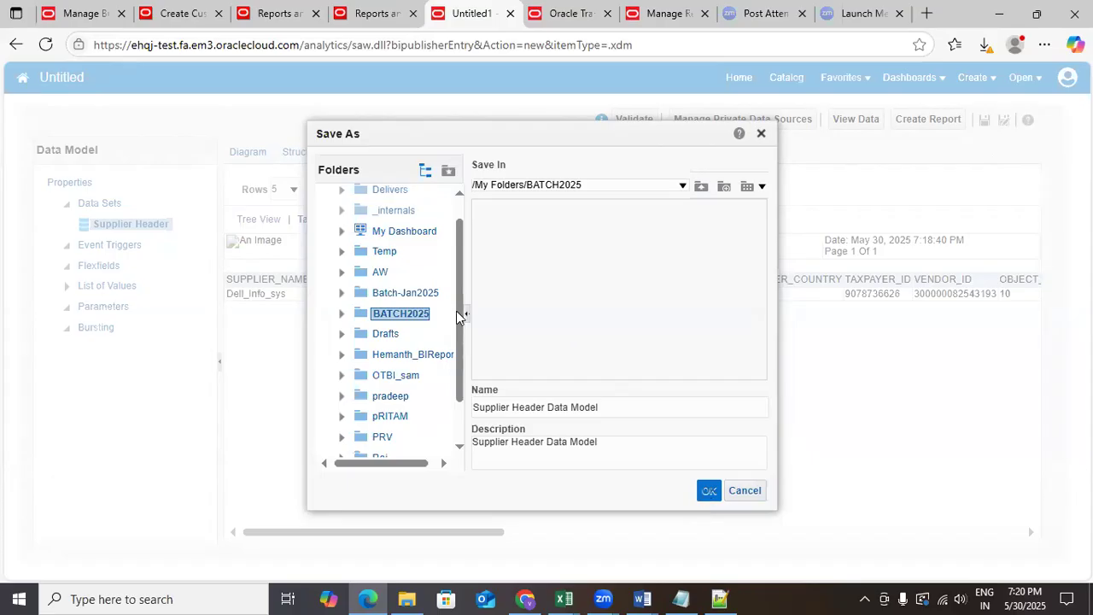
drag(459, 266, 459, 227)
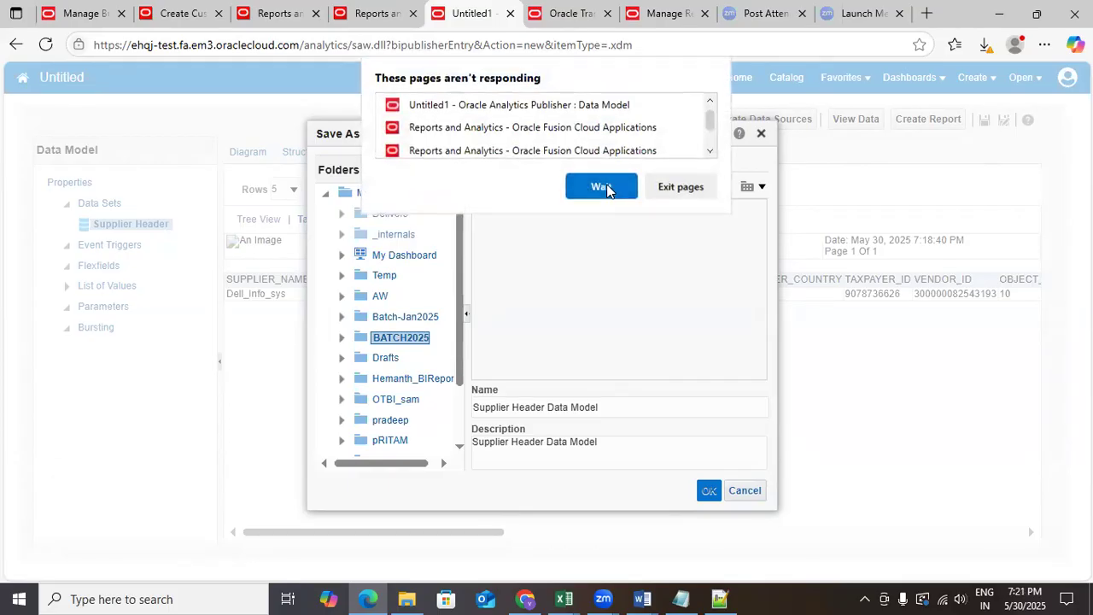
click(603, 187)
click(45, 45)
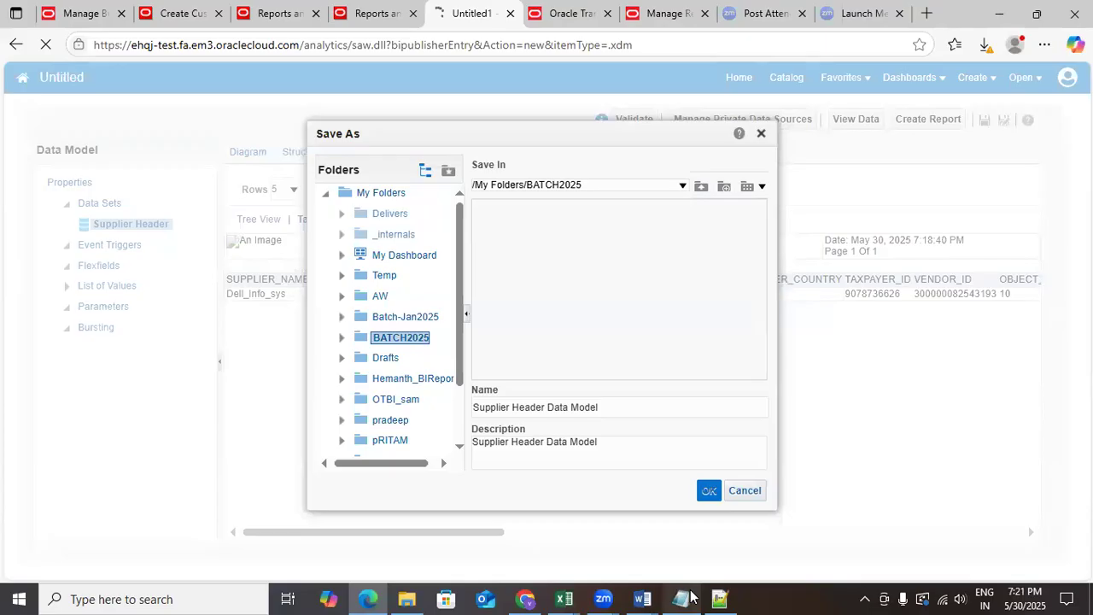
click(720, 598)
scroll(342, 248, down, 5)
scroll(342, 254, up, 5)
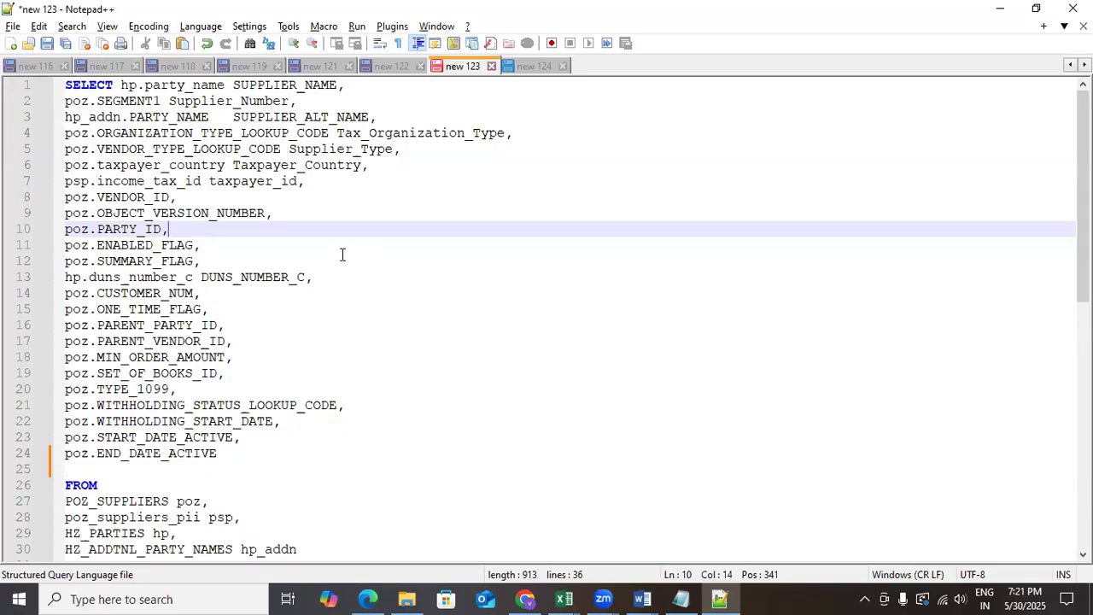
key(alt+Tab)
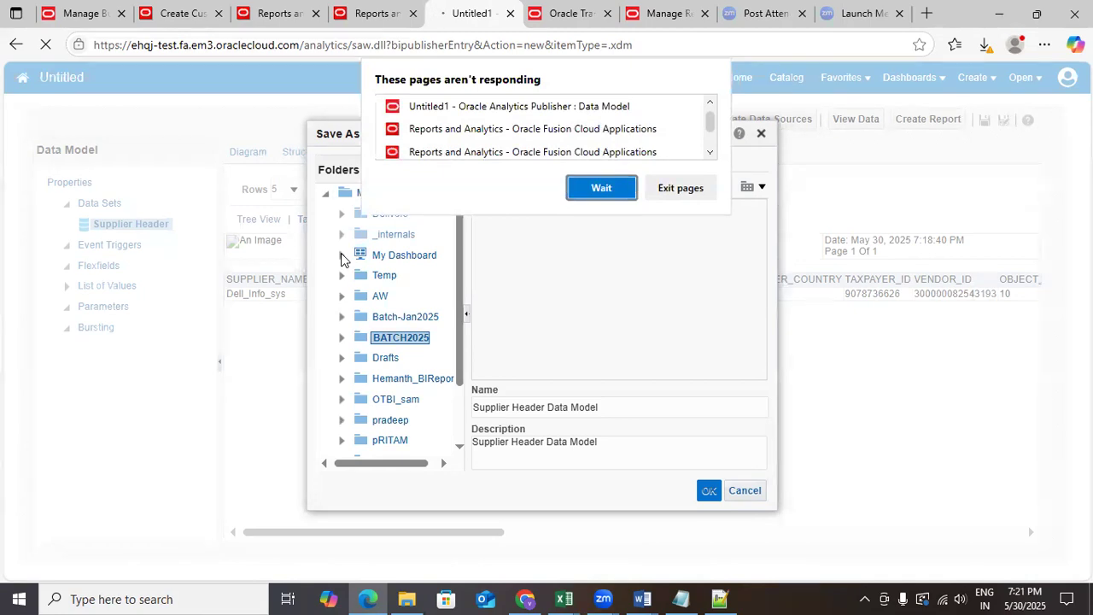
Step: Dismiss the unresponsive-page prompt by waiting, and reload the data model page despite possible unsaved changes
click(602, 189)
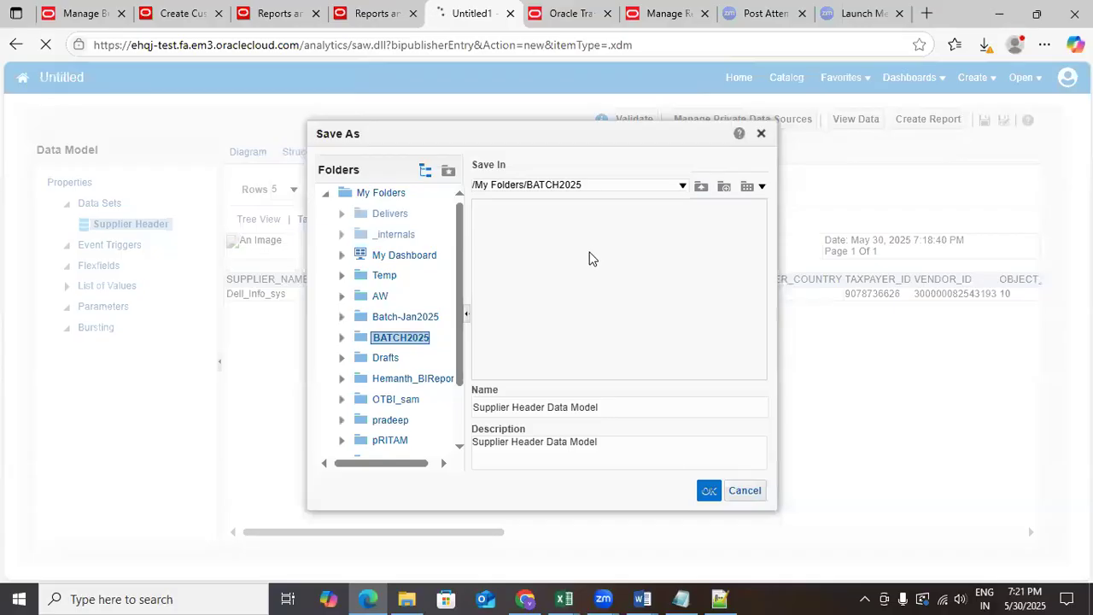
key(F5)
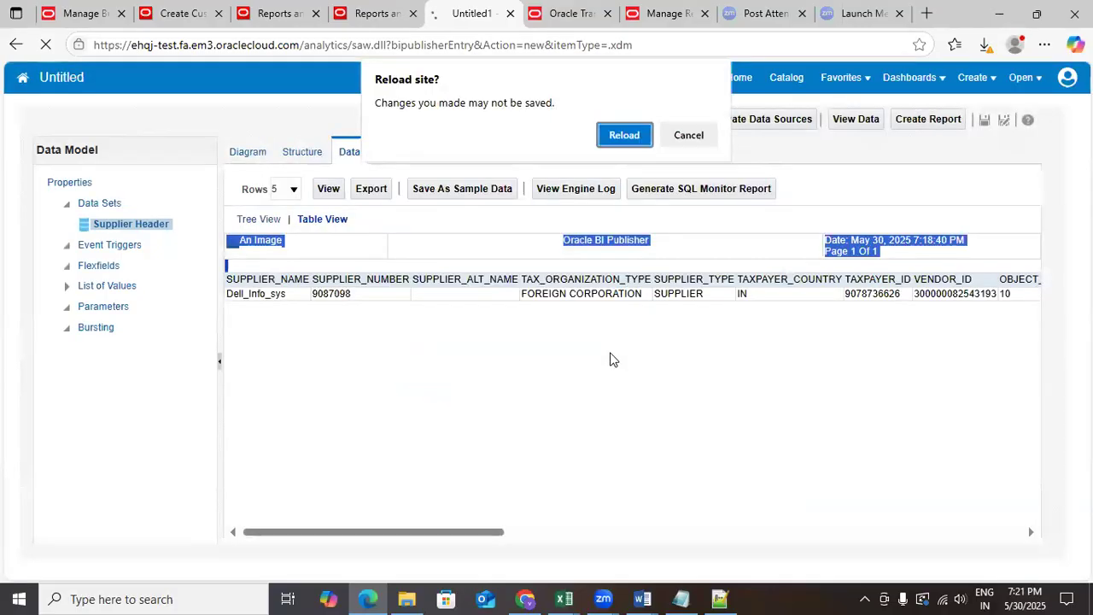
click(622, 136)
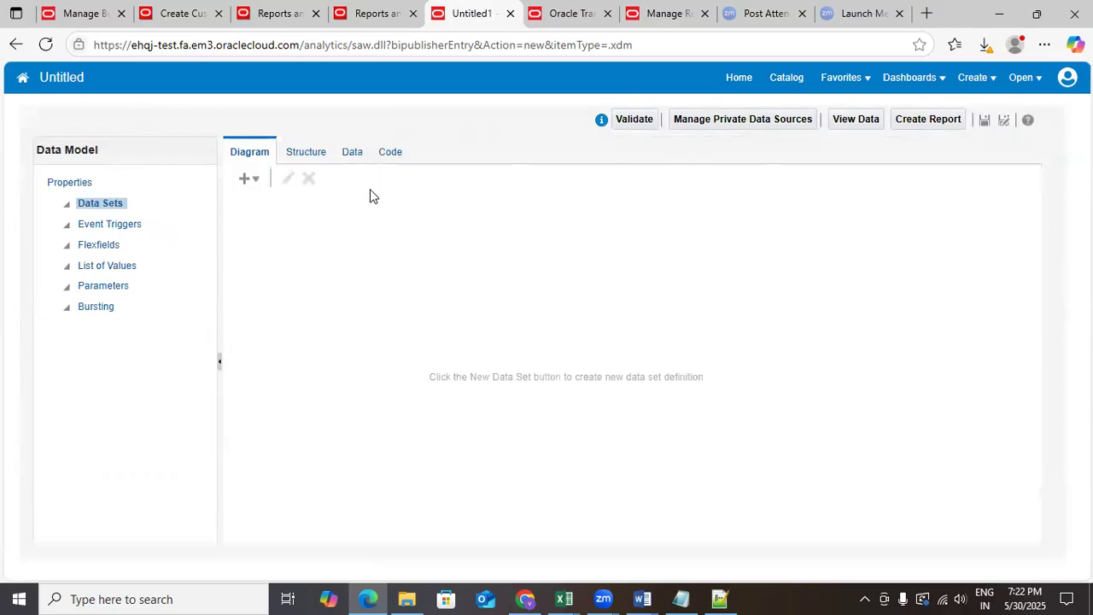
Step: Leave the blank data model for the Catalog and open Supplier Header Data Model for editing
click(786, 78)
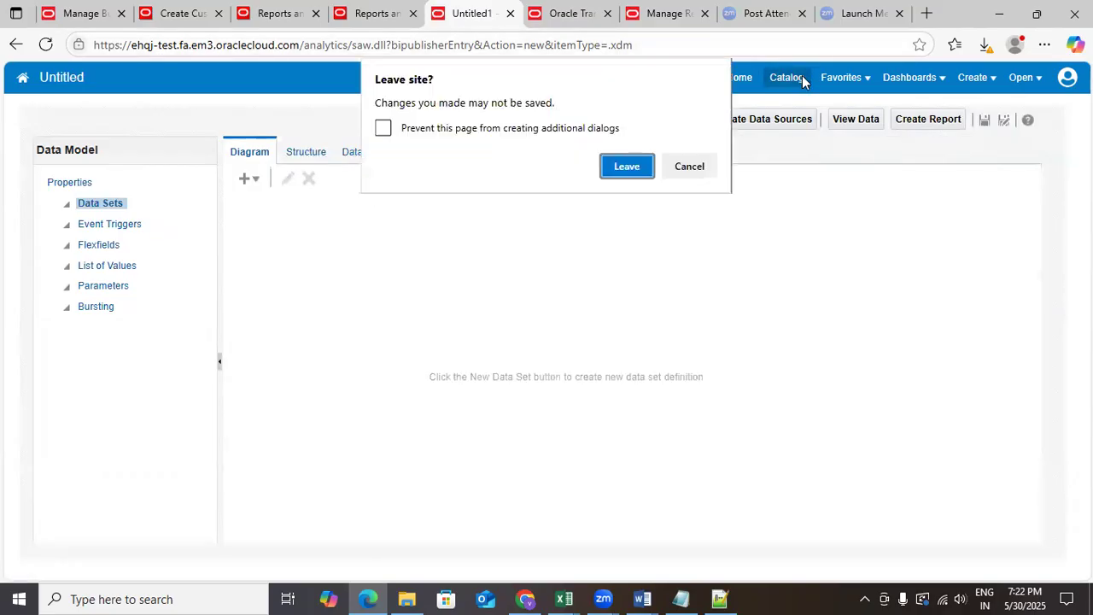
click(629, 169)
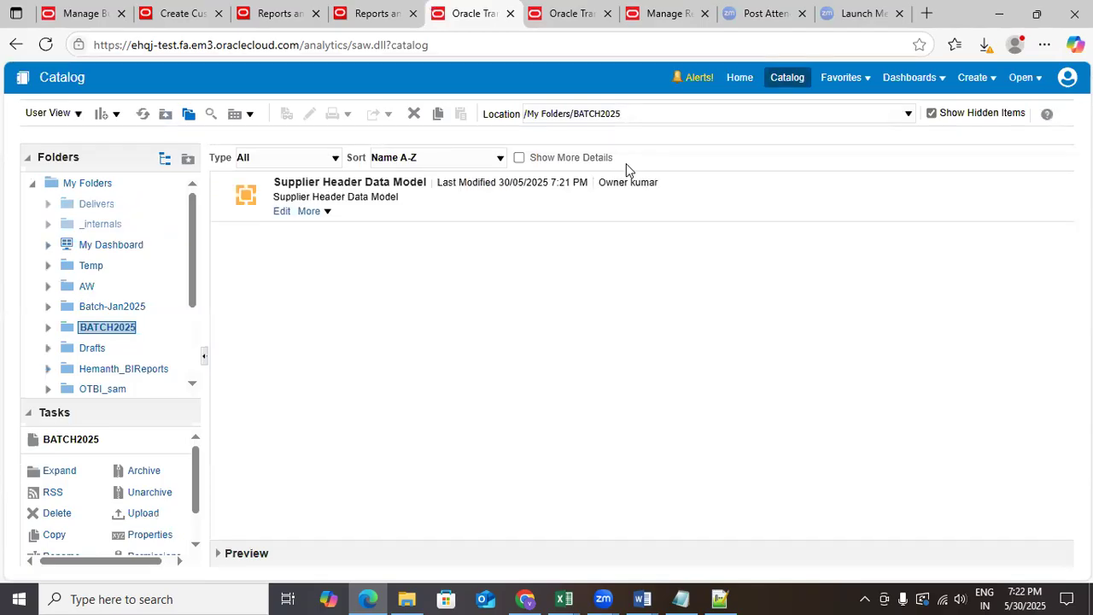
click(288, 214)
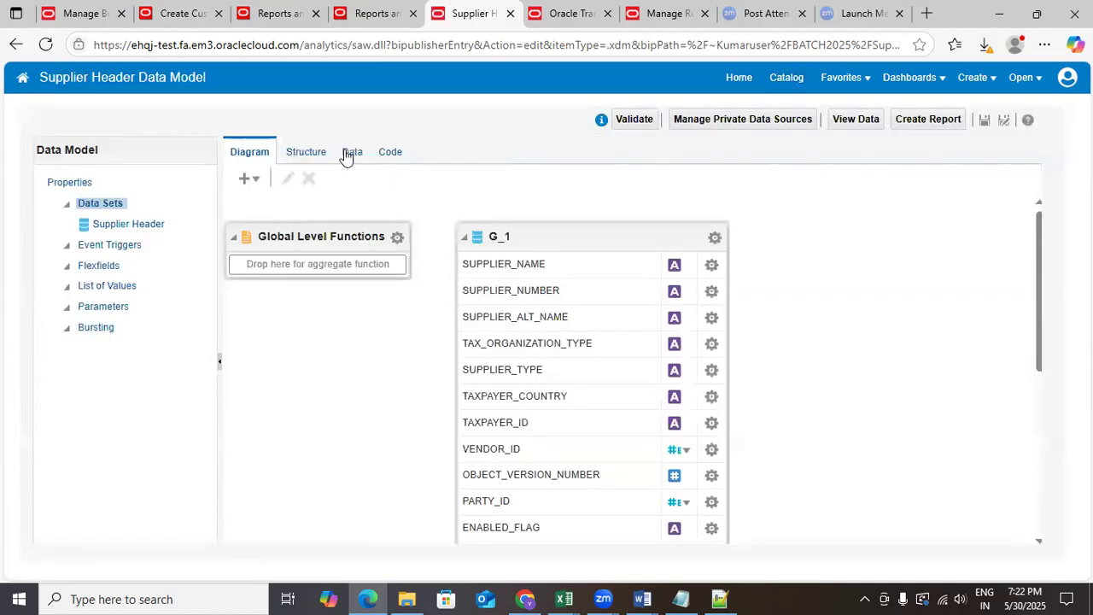
Step: Retrieve the data model's data with 5 rows and display it in Table View
click(350, 154)
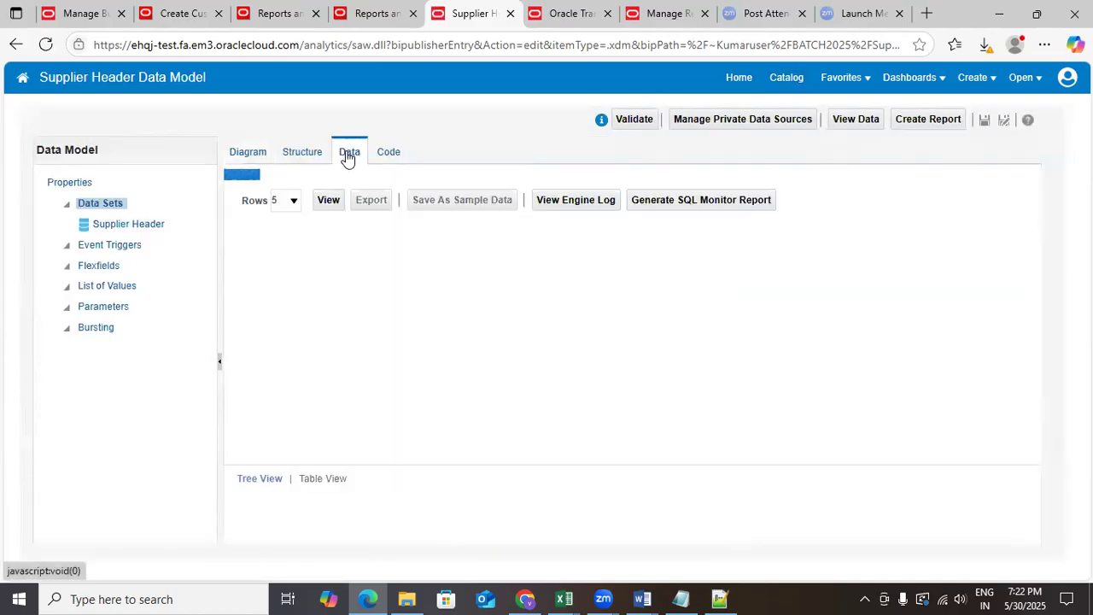
click(332, 184)
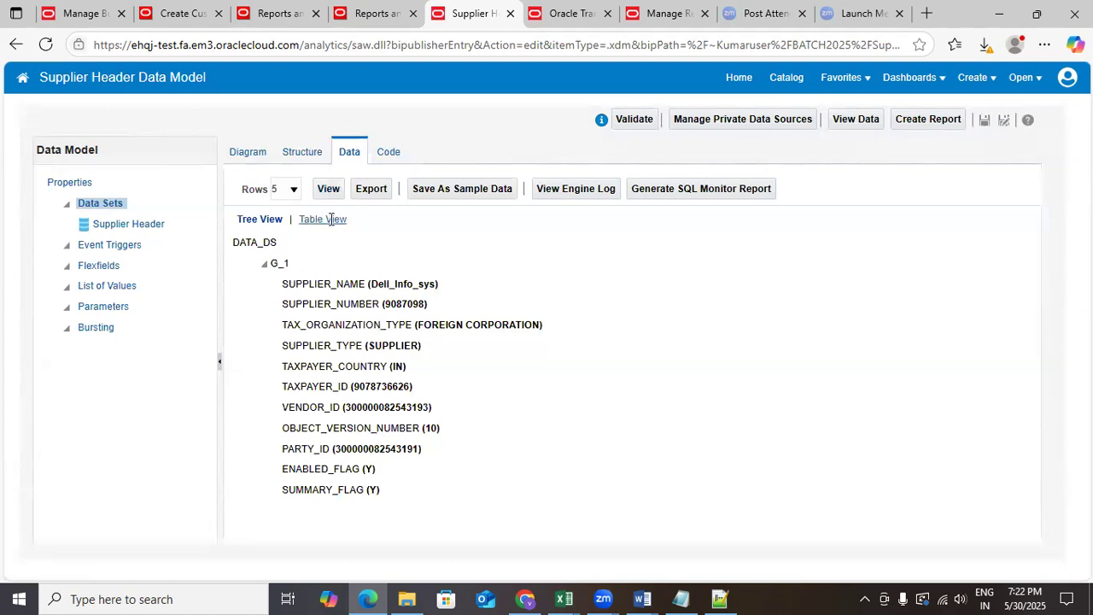
click(329, 221)
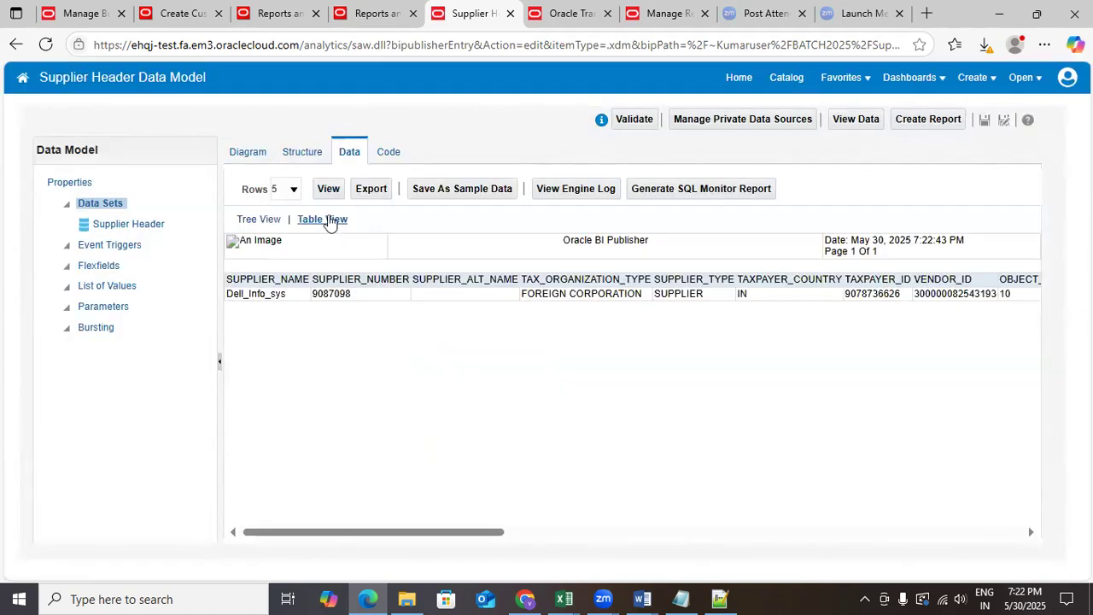
Step: Save the retrieved rows as sample data and save the data model
click(481, 193)
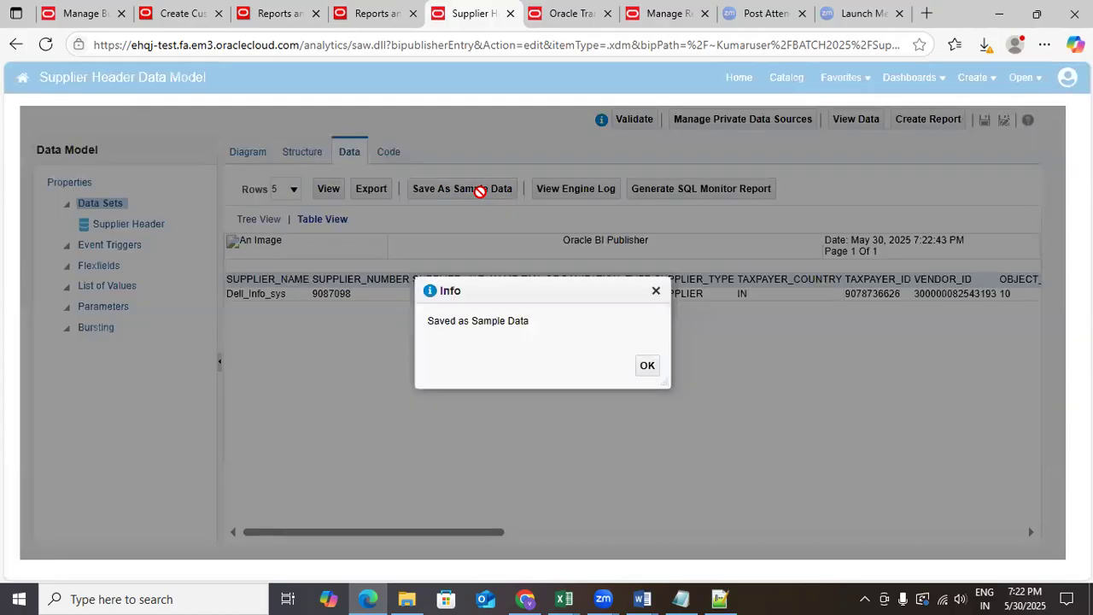
click(647, 366)
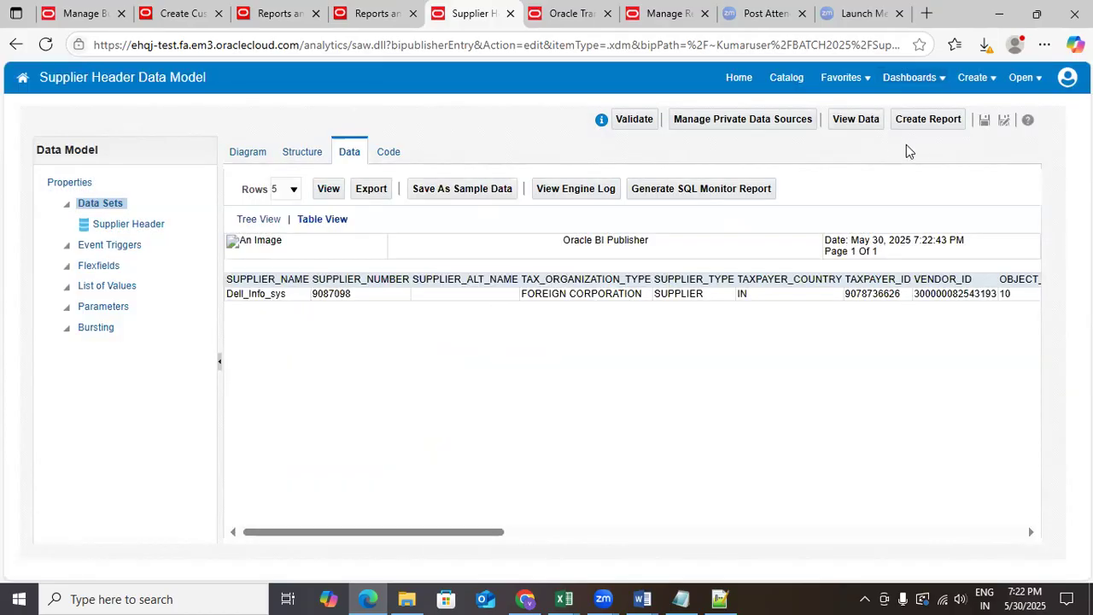
click(986, 121)
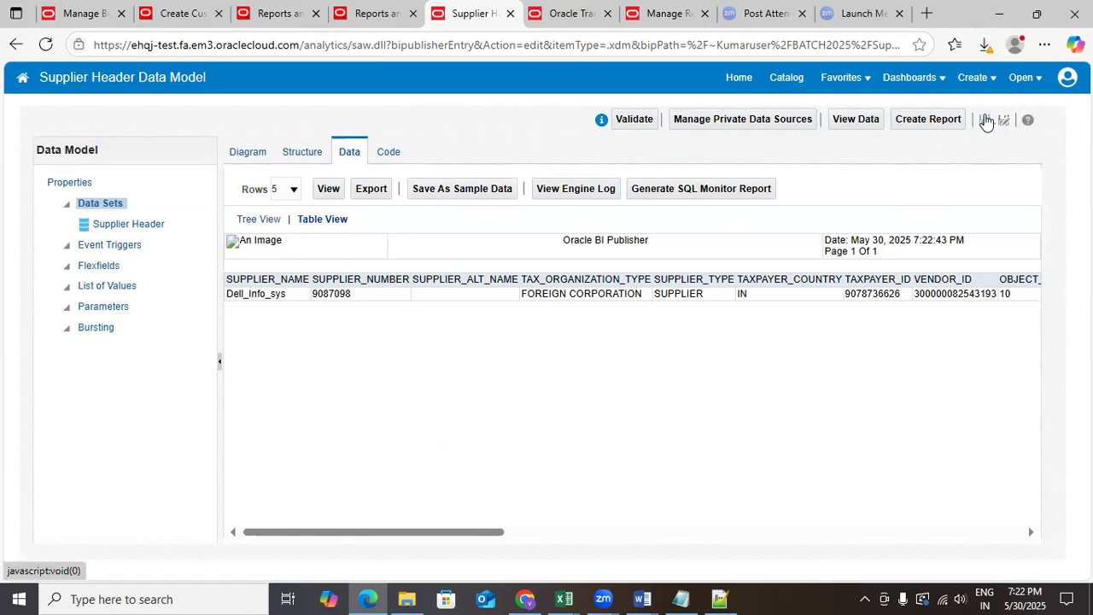
Step: Start a new report from Supplier Header Data Model and choose Use Report Editor as the creation method
click(944, 119)
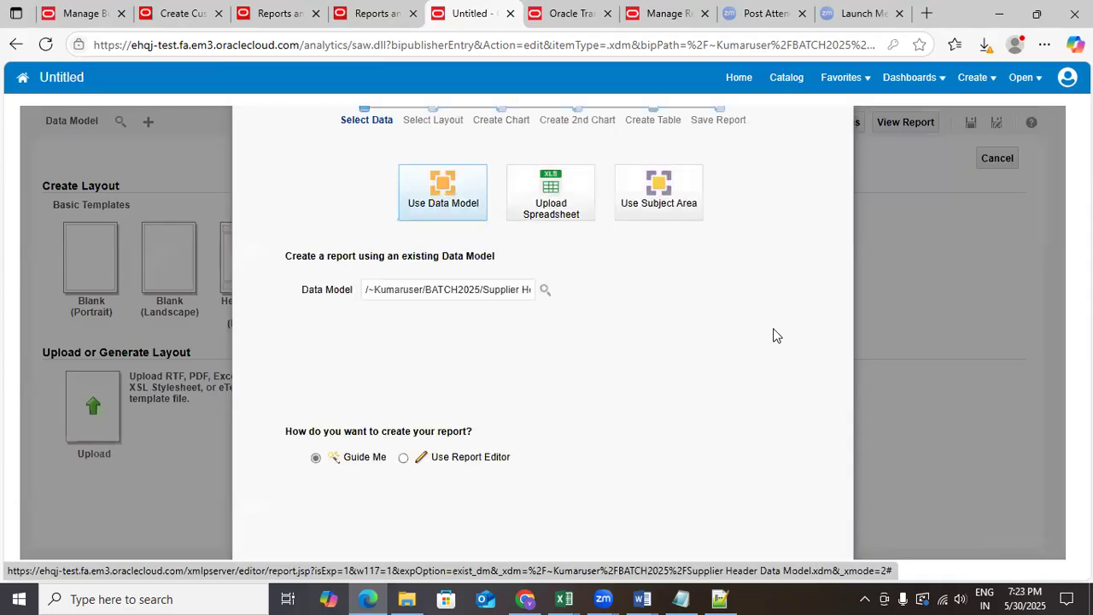
key(ctrl+minus)
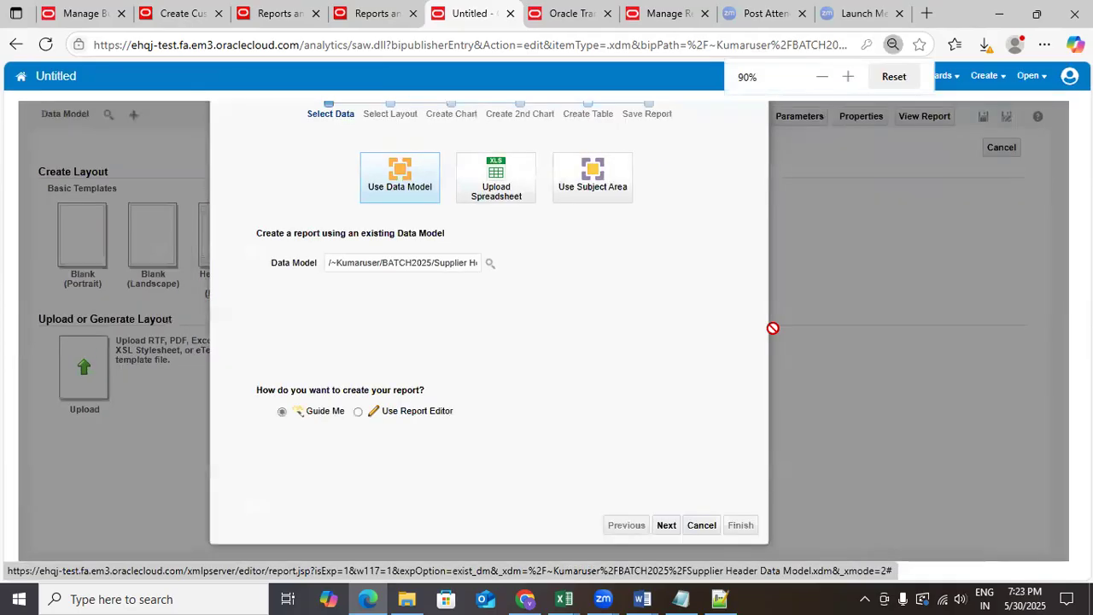
click(358, 412)
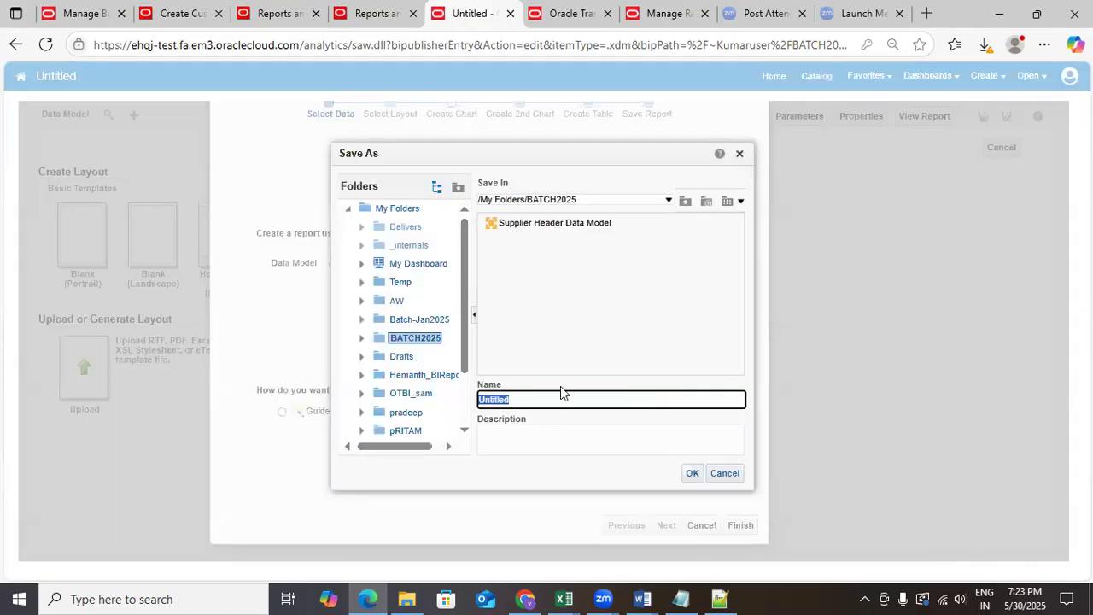
Step: Save the report in BATCH2025 as Supplier Header Report, using the same text for its description
text(Data)
key(BackSpace)
key(BackSpace)
key(BackSpace)
text(Supplier Header Repor)
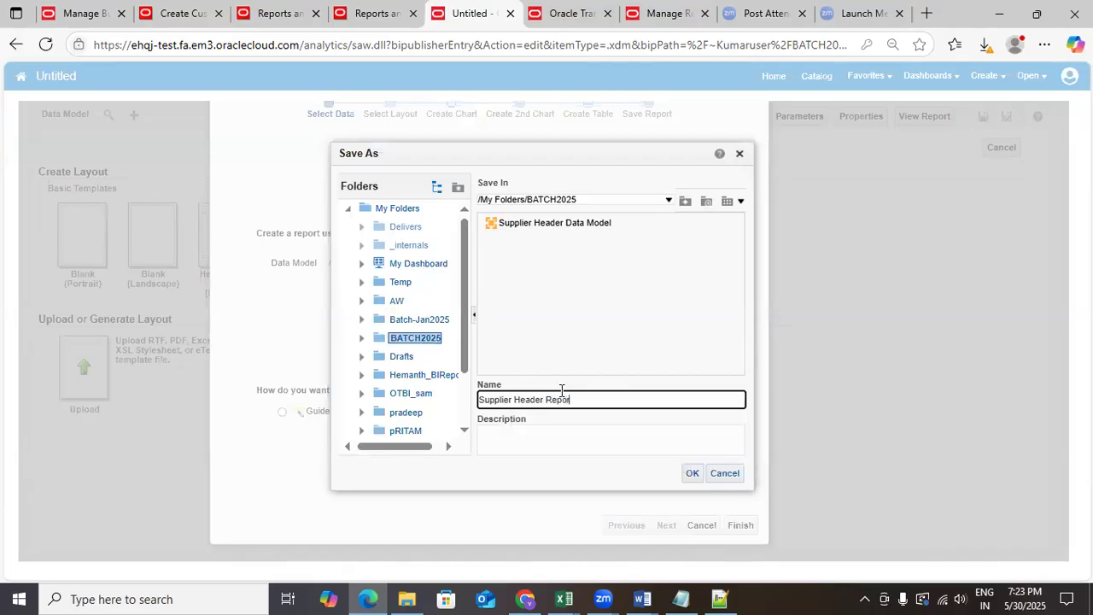
text(t)
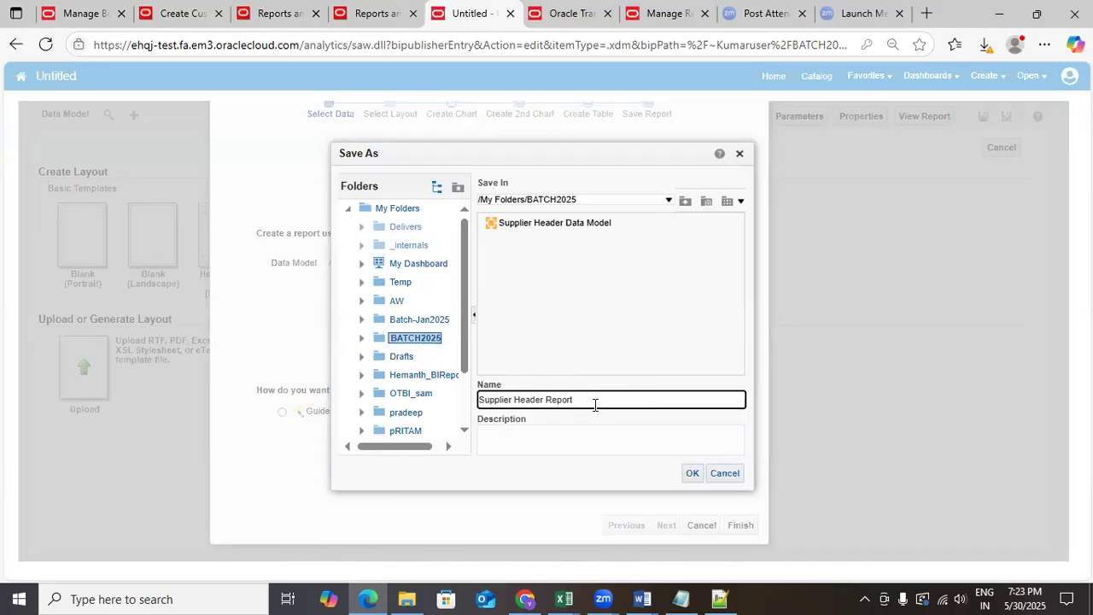
triple_click(593, 403)
key(ctrl+c)
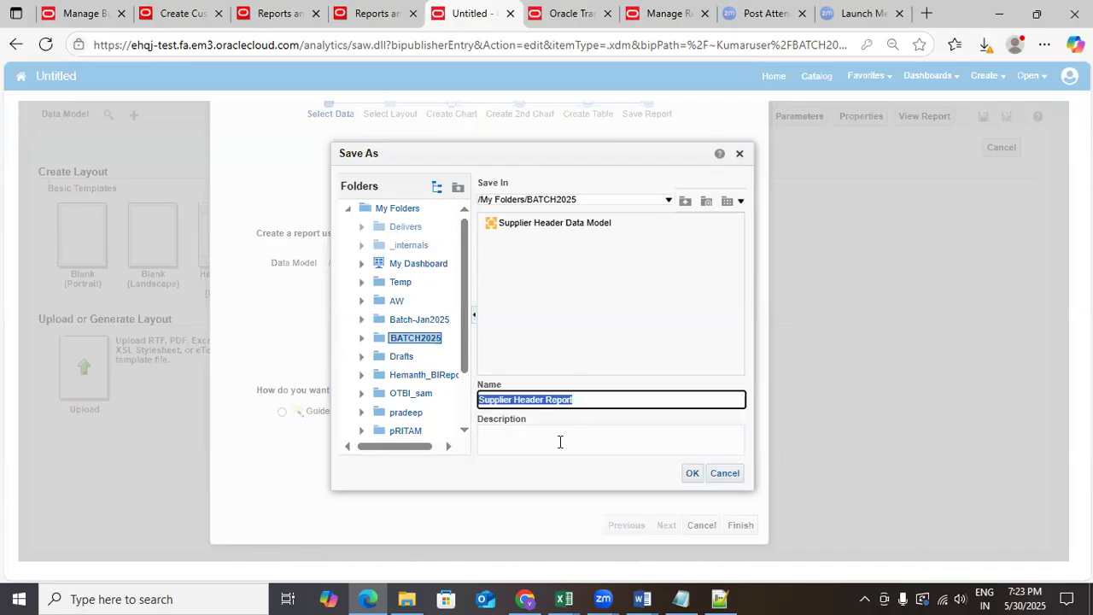
click(559, 442)
key(ctrl+v)
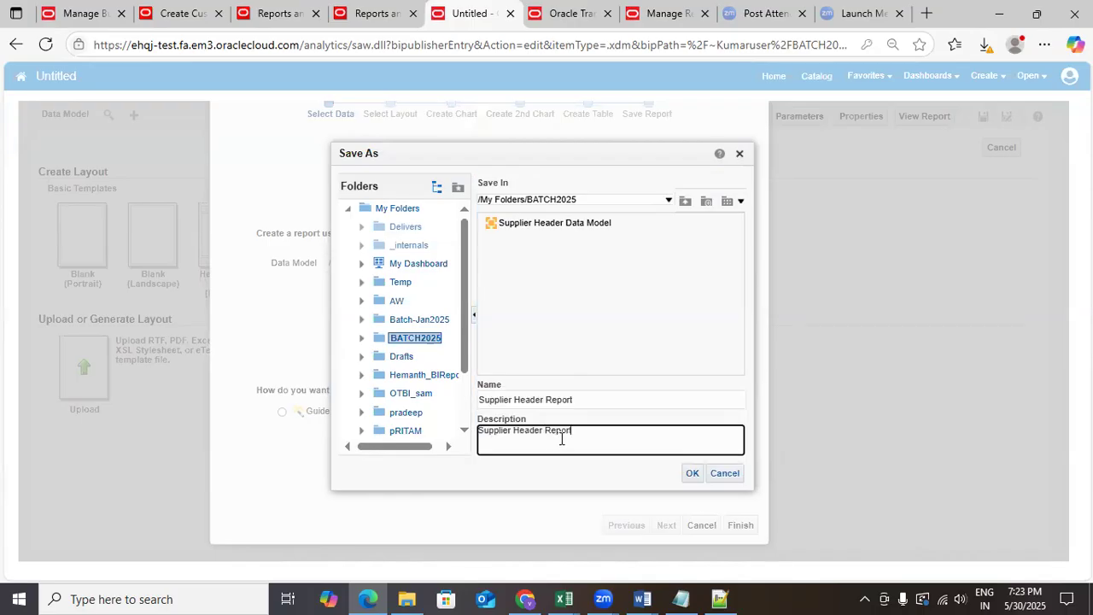
click(691, 475)
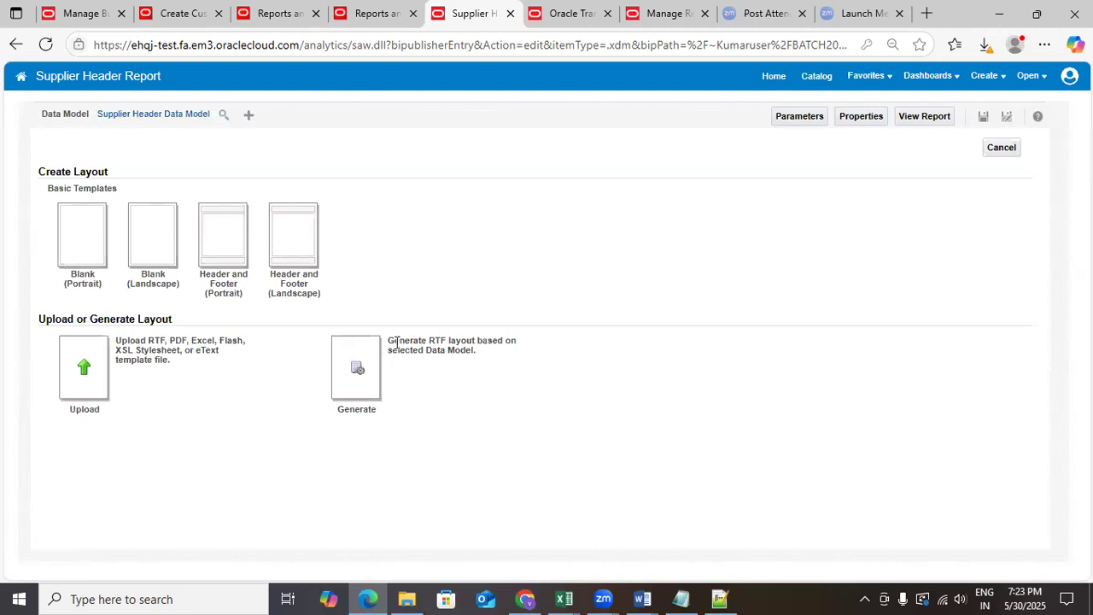
Step: Generate an RTF layout named Output from the data model and view the report
click(358, 367)
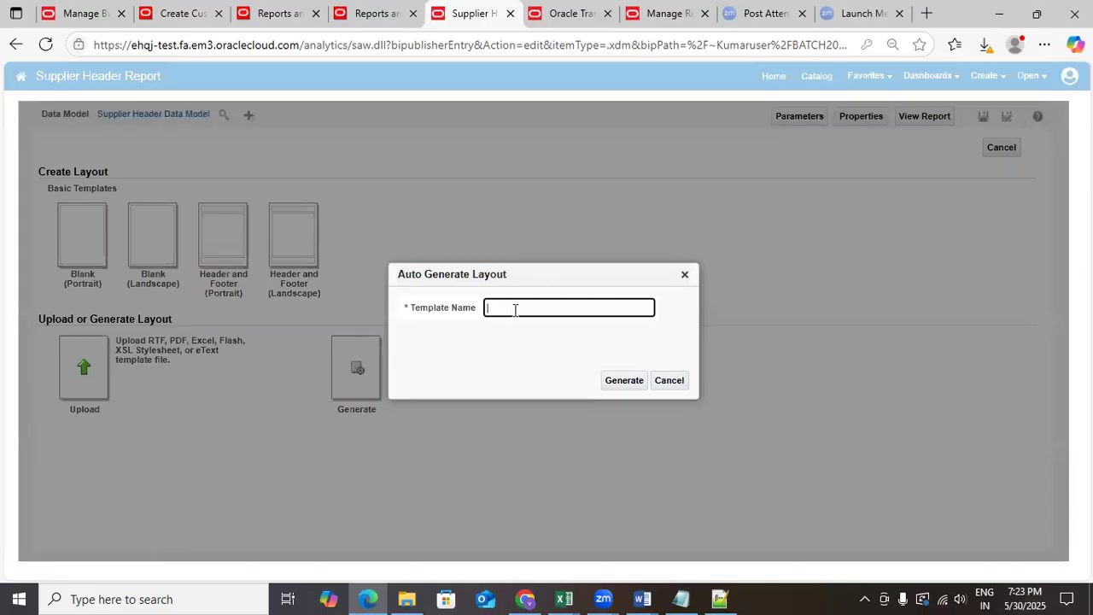
text(dOUT)
key(BackSpace)
key(BackSpace)
text(up)
key(BackSpace)
text(to)
key(BackSpace)
text(put)
click(618, 385)
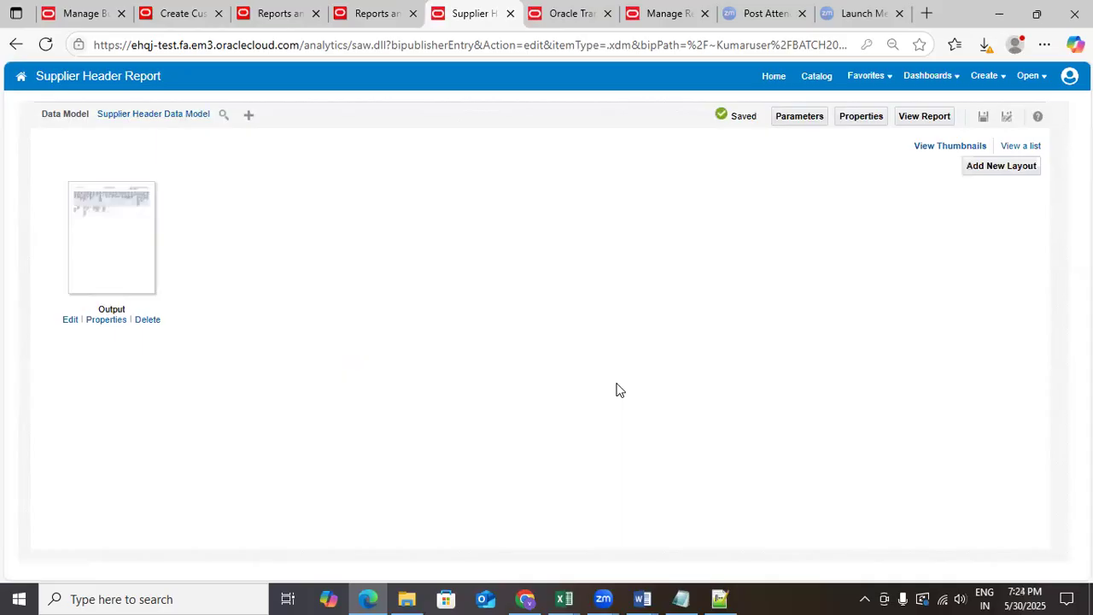
click(921, 115)
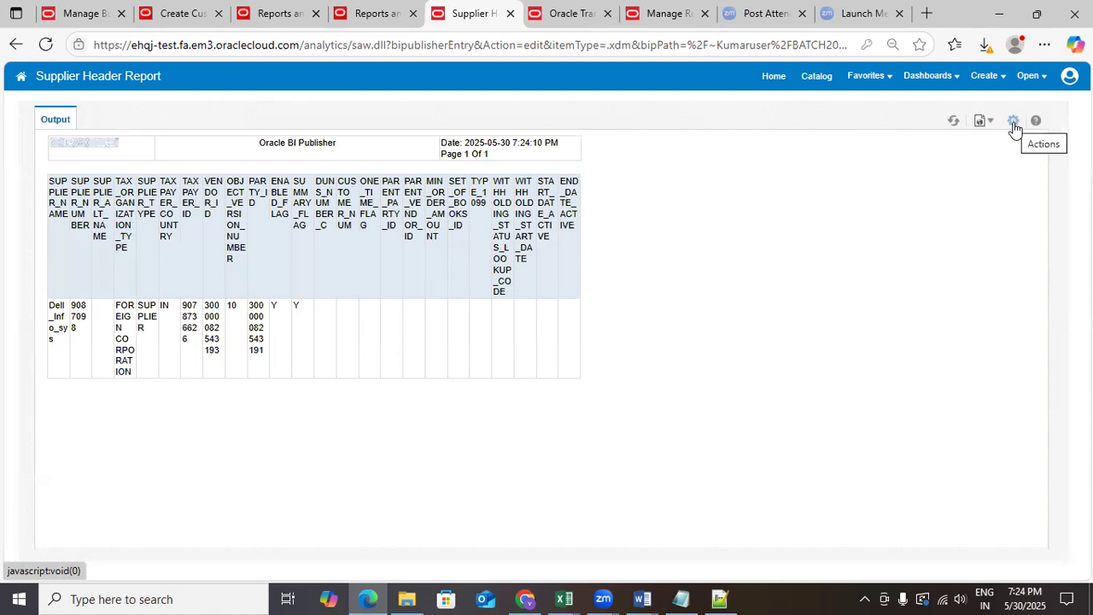
Step: Return to editing the report, set the Output layout's default format to Excel (*.xlsx), and save the report
click(1014, 122)
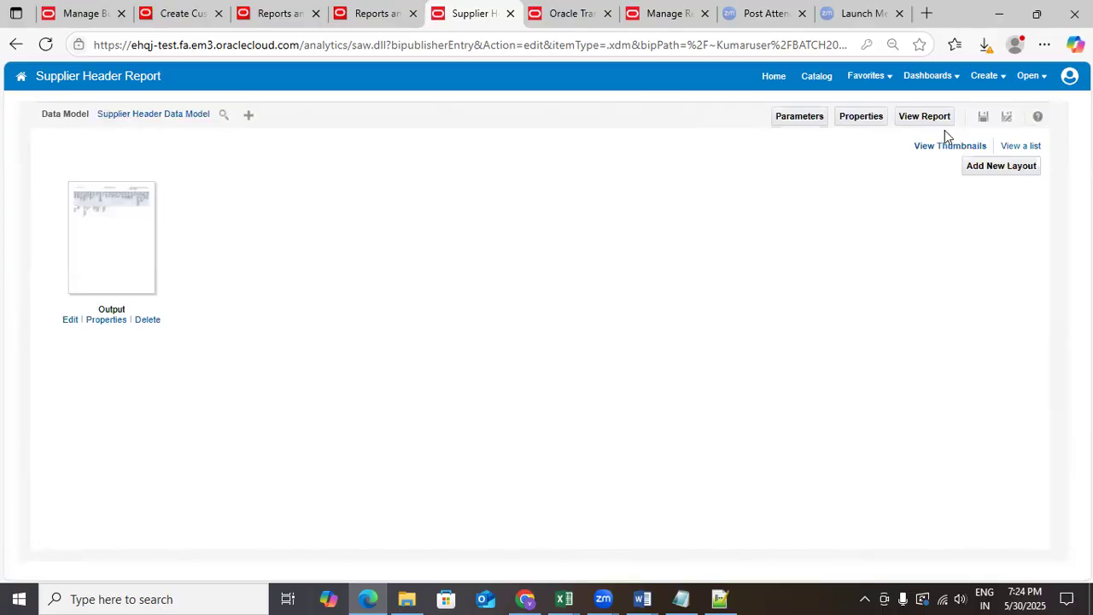
click(1016, 147)
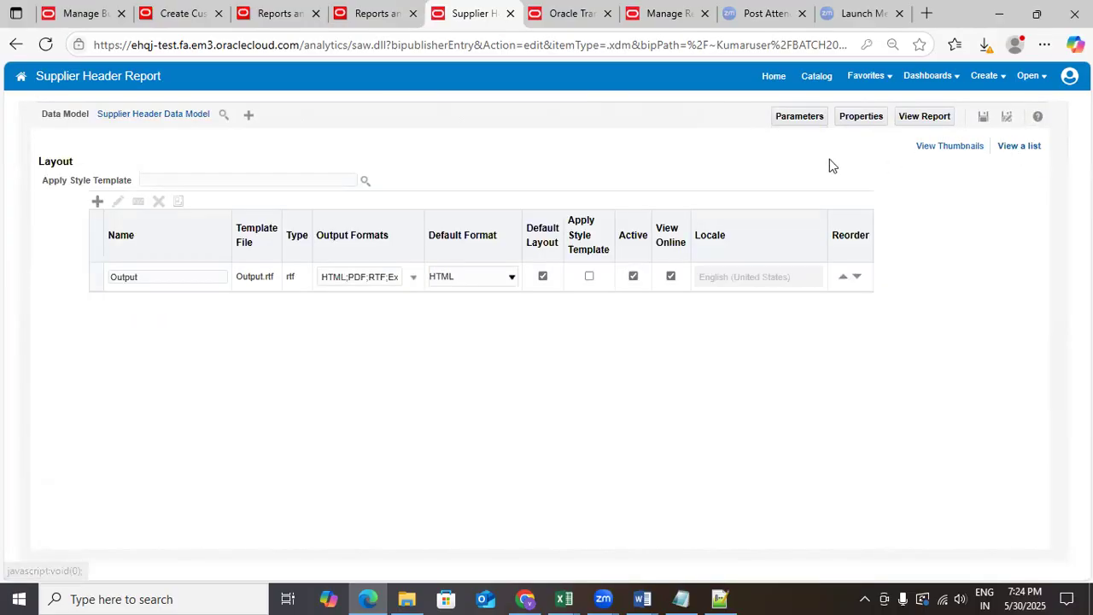
click(491, 282)
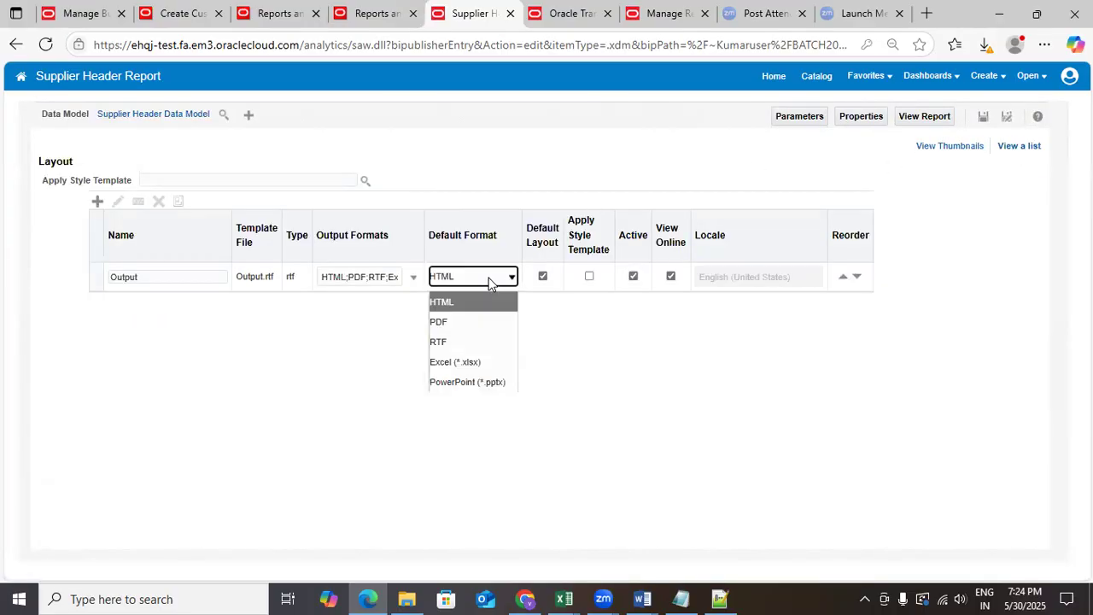
click(461, 365)
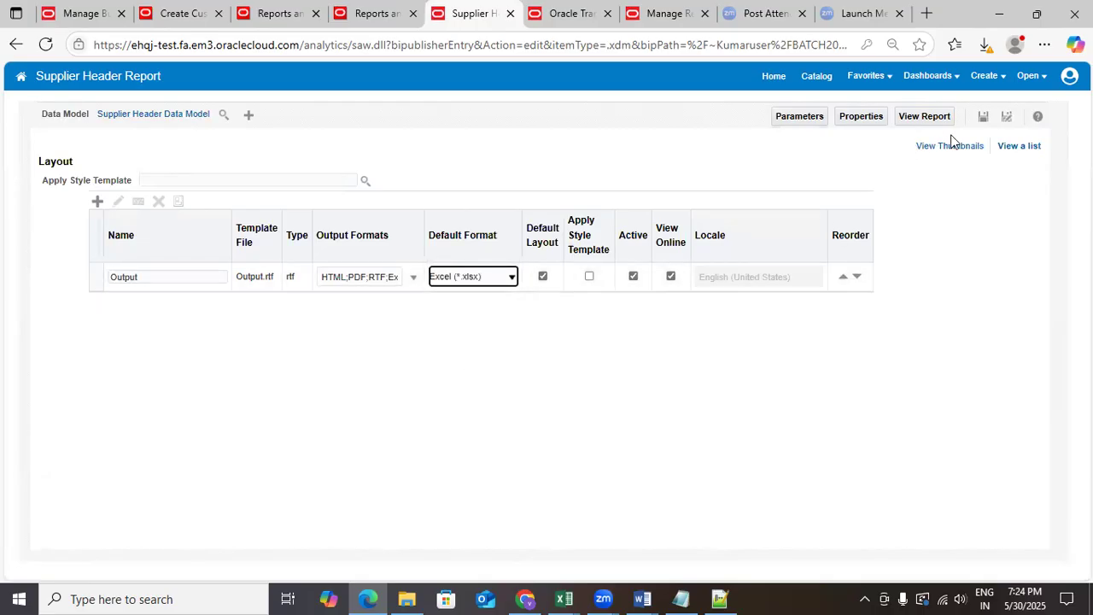
click(984, 118)
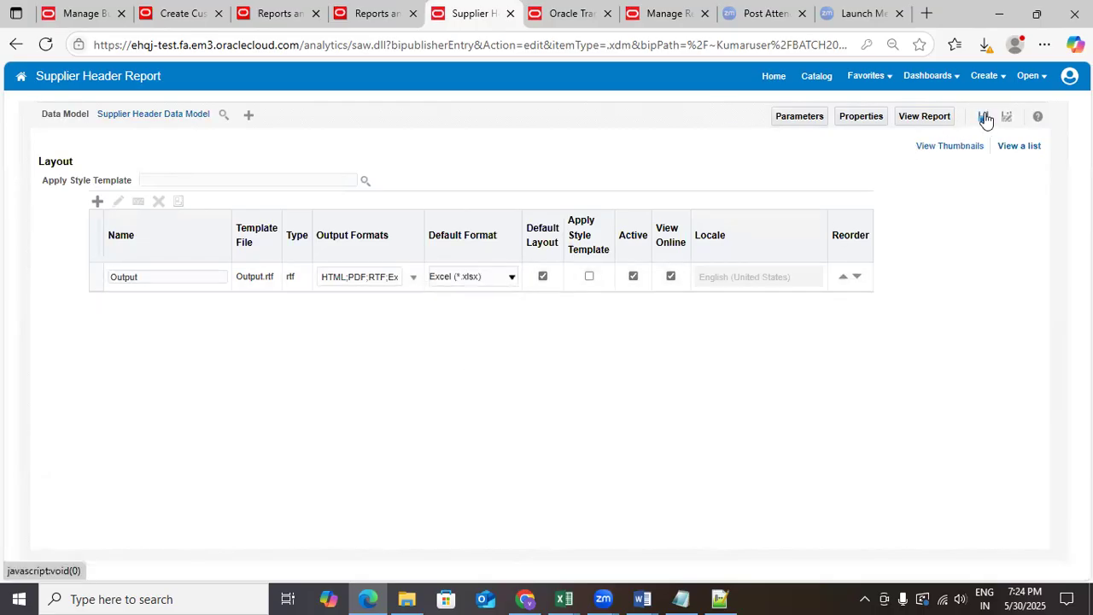
Step: Run the report and open the downloaded Supplier Header Report_Output.xlsx in Excel with editing enabled
click(937, 121)
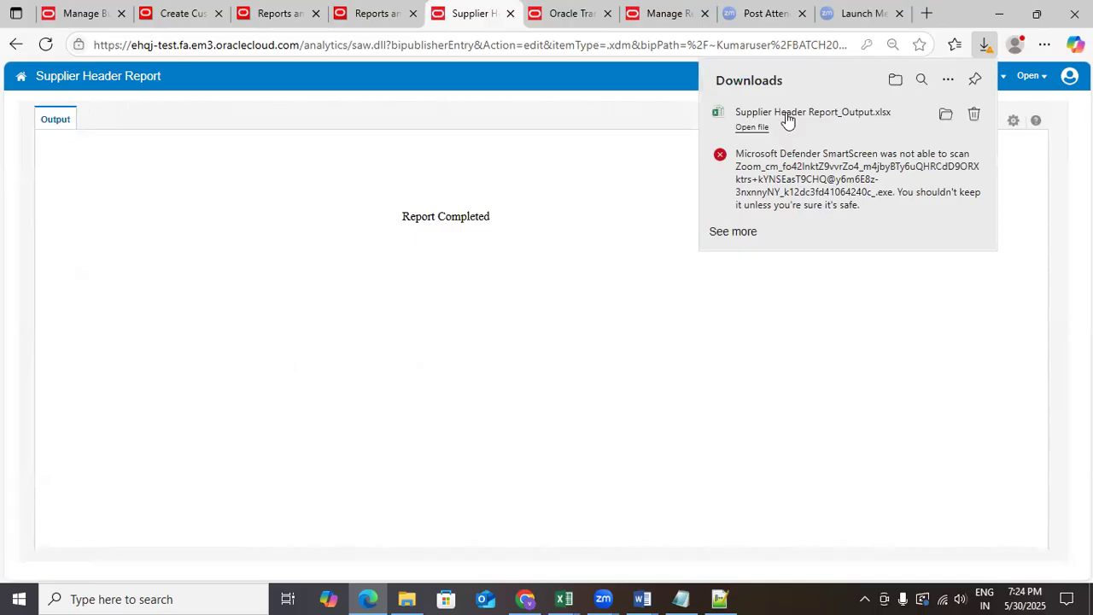
click(787, 119)
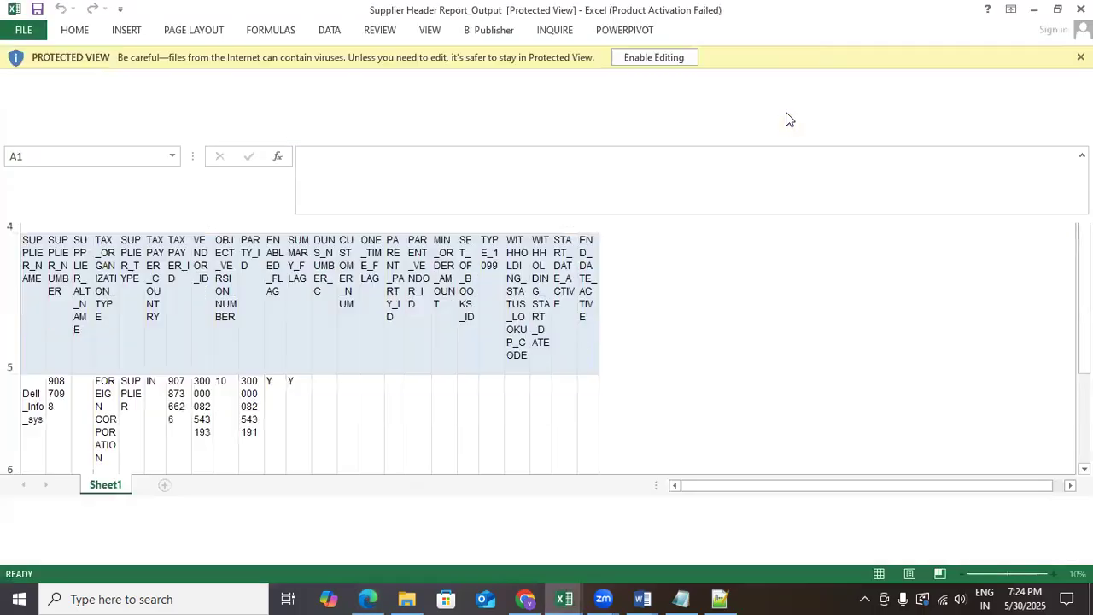
click(653, 59)
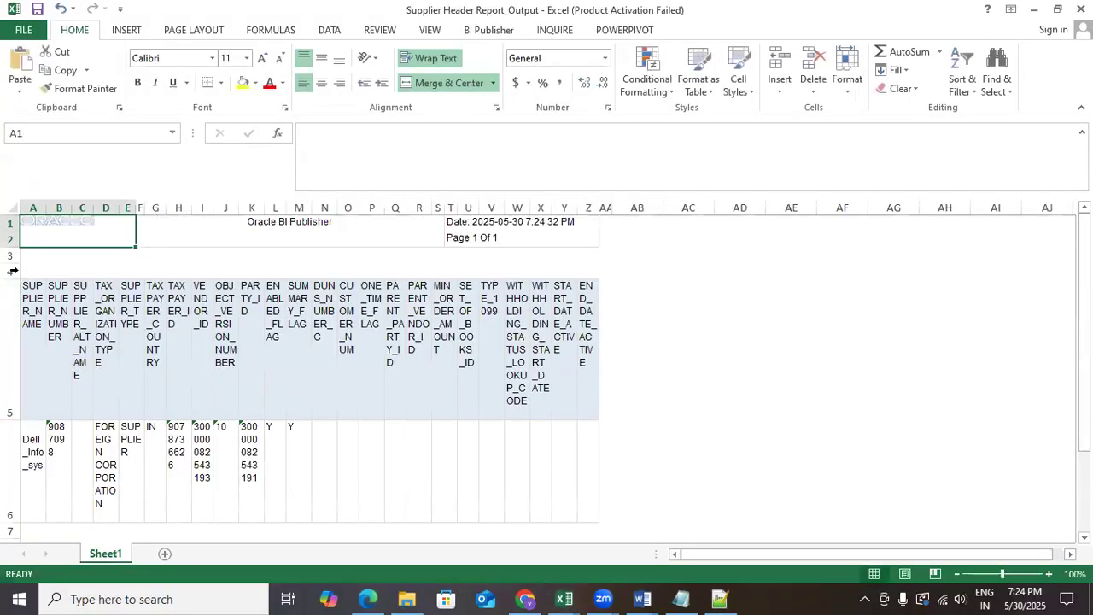
Step: Turn off text wrapping for the whole sheet and autofit all column widths
click(12, 208)
click(424, 58)
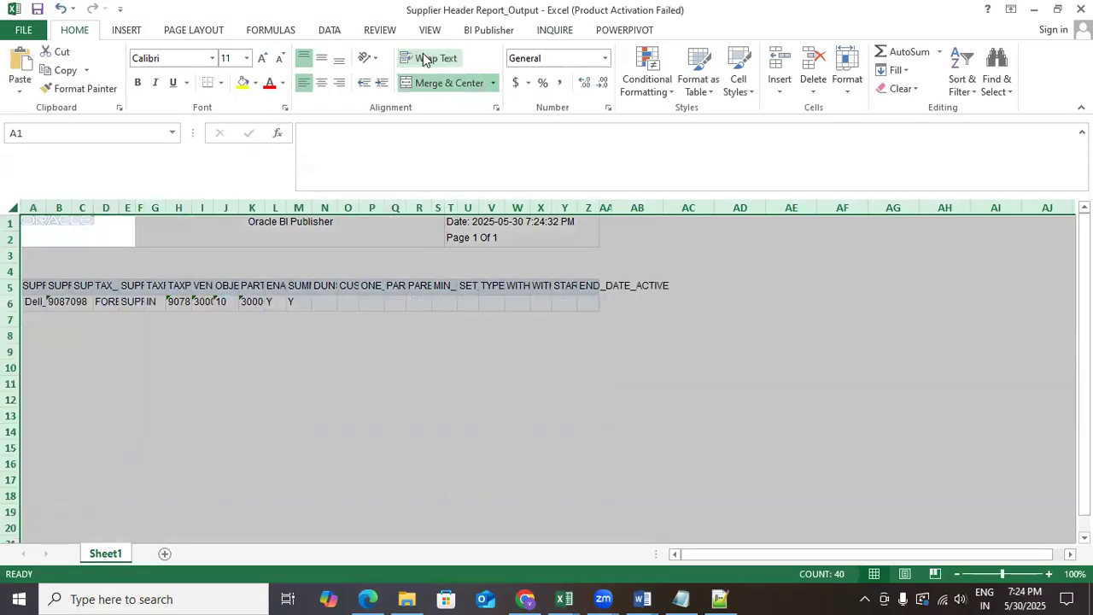
double_click(45, 208)
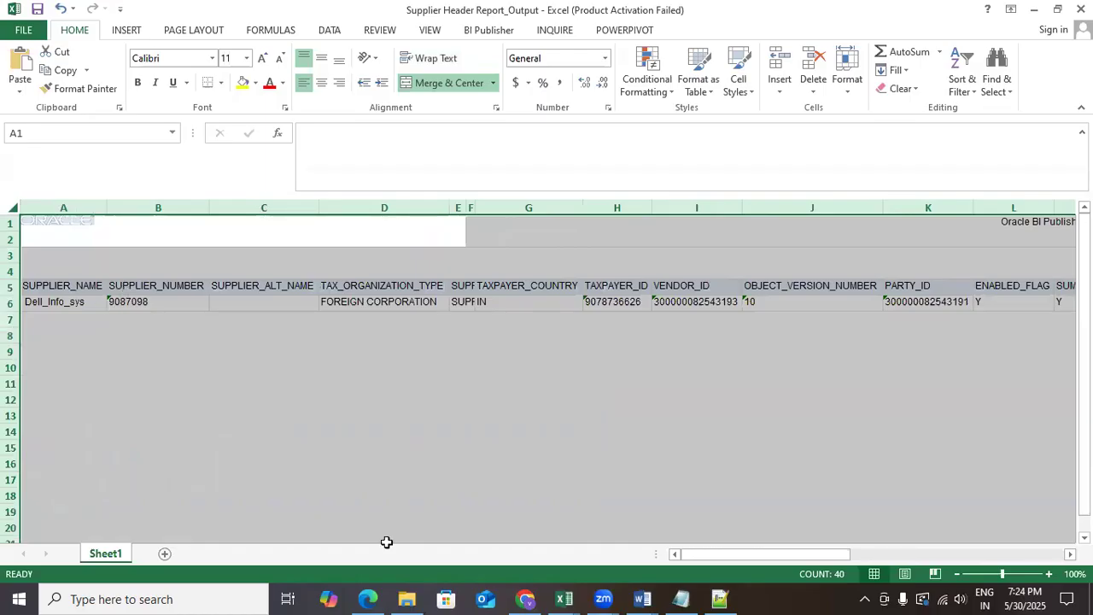
Step: Dismiss the browser's download list and examine the header rows and supplier columns across the Supplier Header Report_Output workbook
click(727, 596)
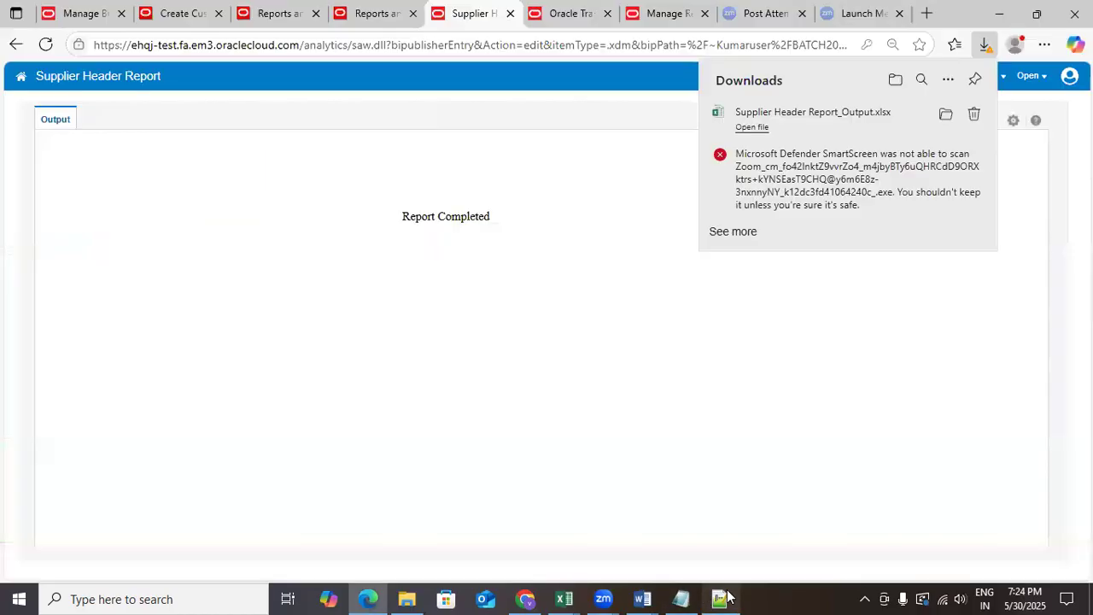
click(647, 395)
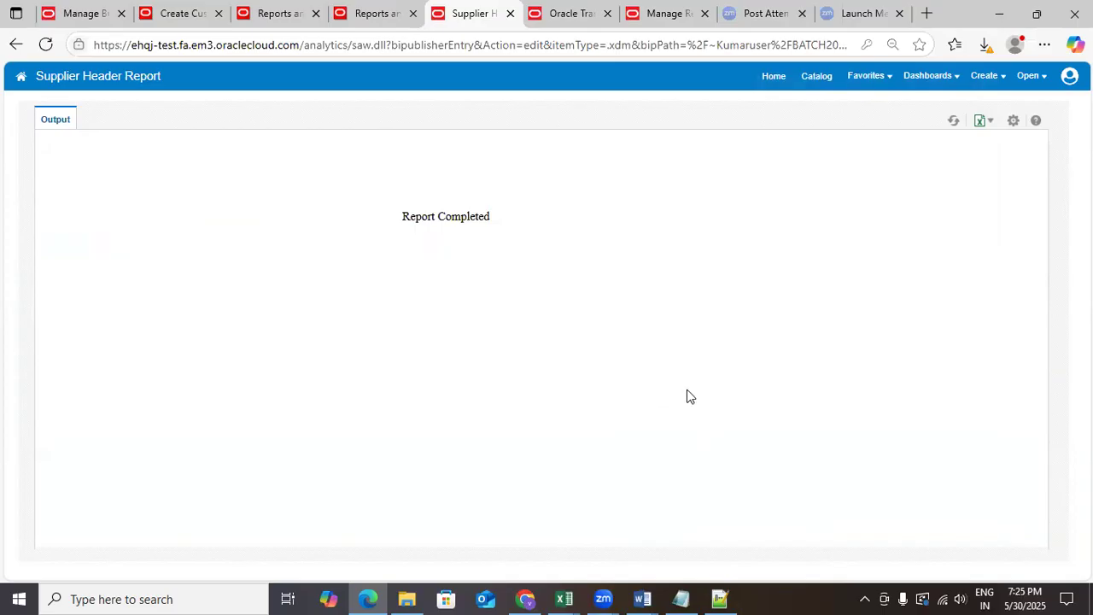
mouse_move(560, 597)
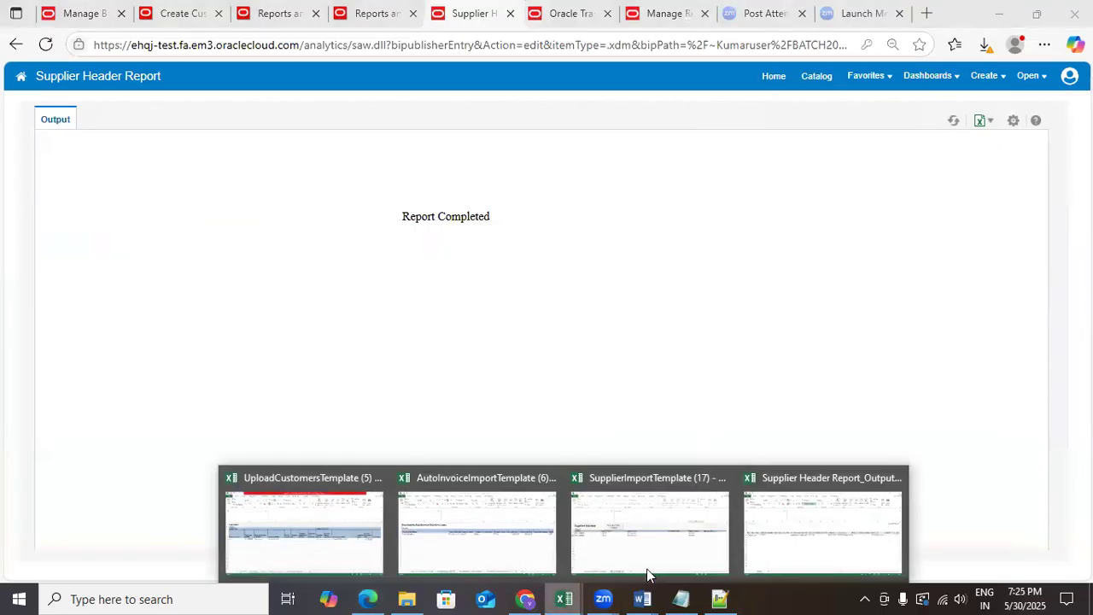
click(842, 527)
click(163, 254)
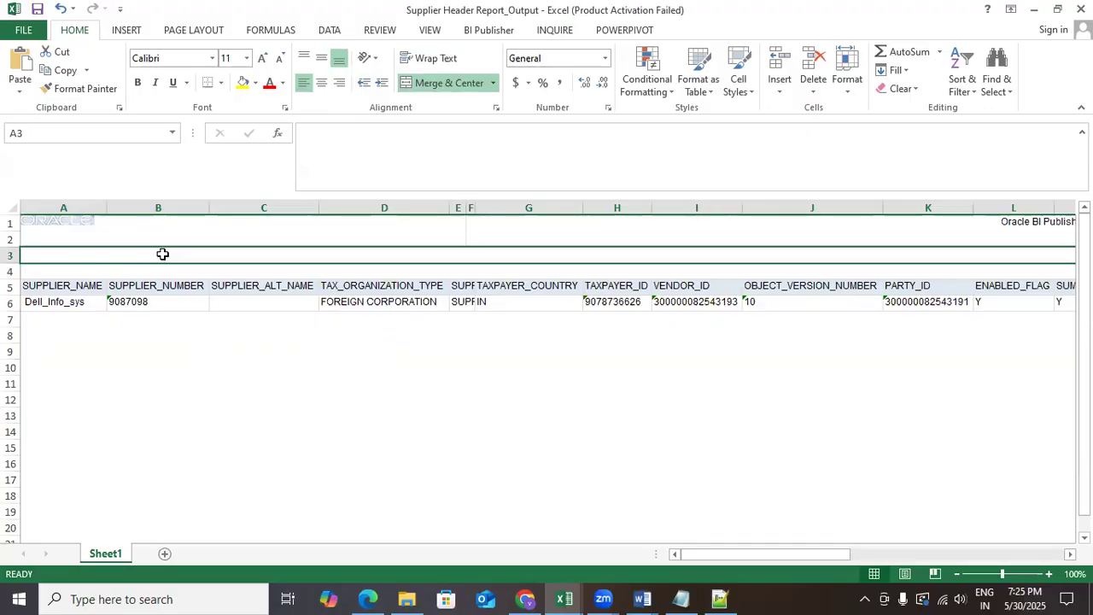
click(119, 228)
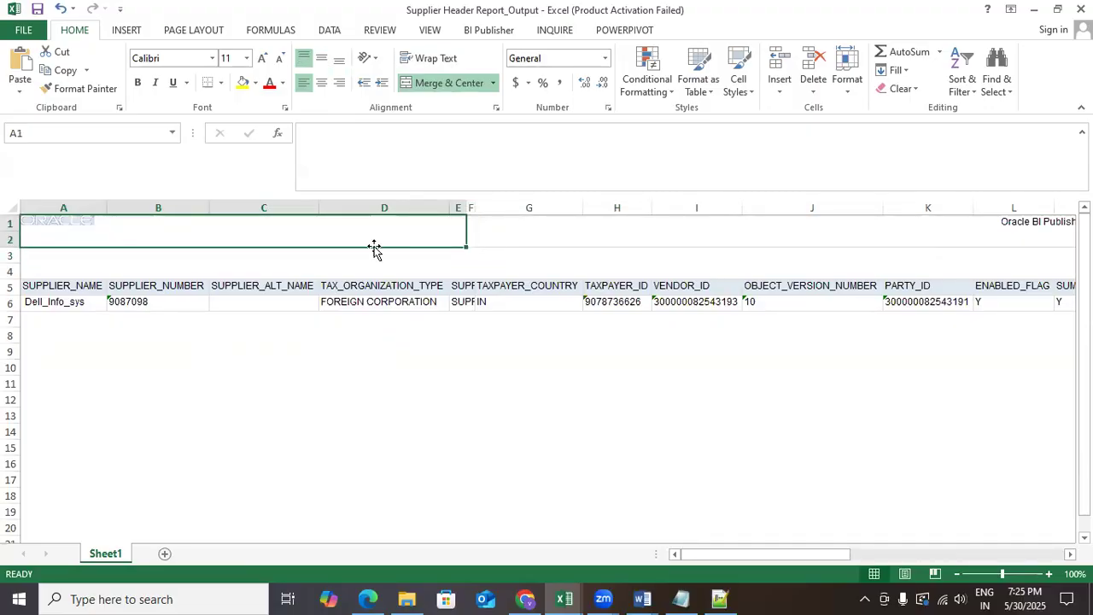
click(512, 238)
key(ctrl+Right)
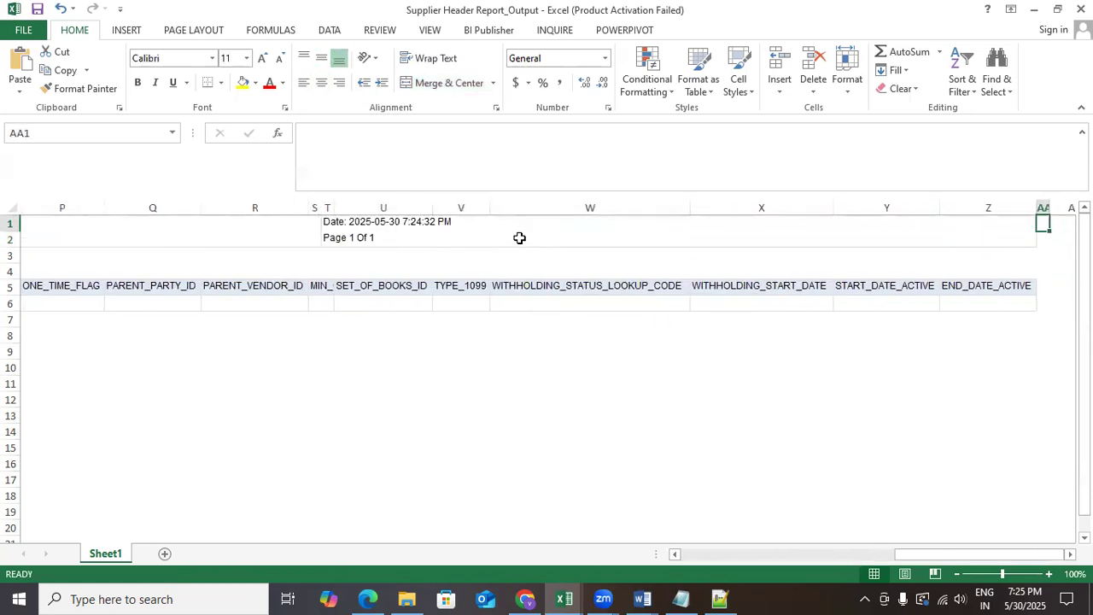
key(Right)
key(ctrl+Home)
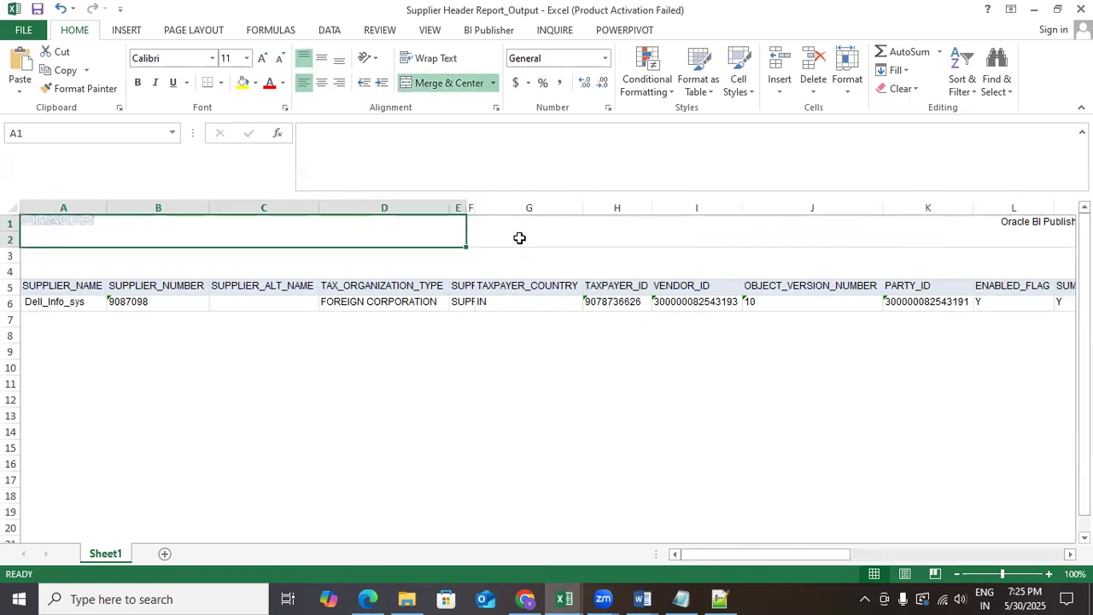
key(Down)
key(Down)
key(Down)
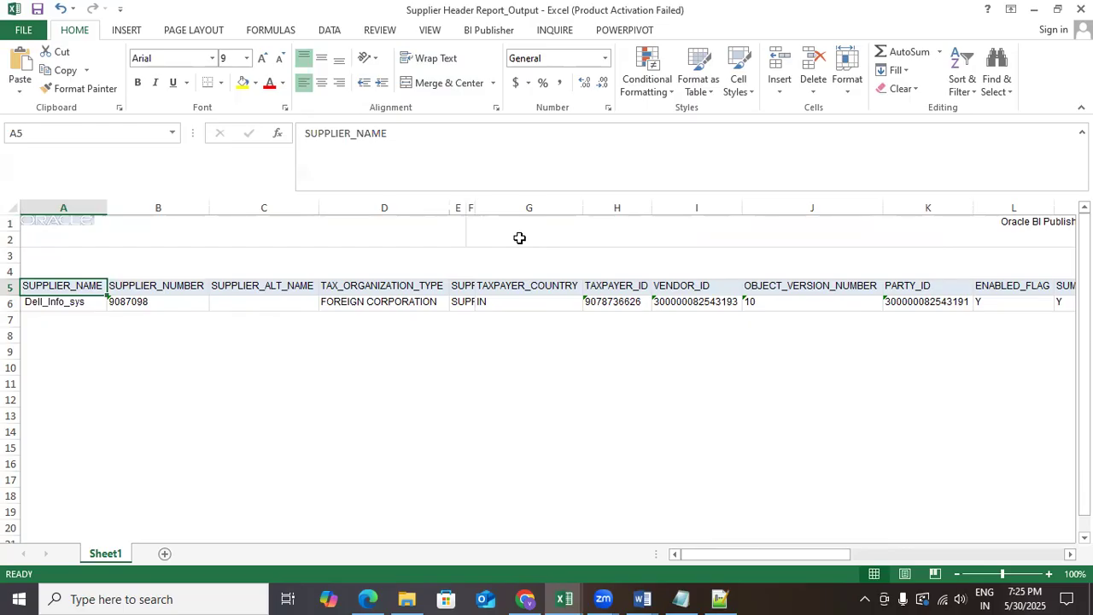
Step: Switch back to the browser and open My Folders in the Catalog
key(alt+Tab)
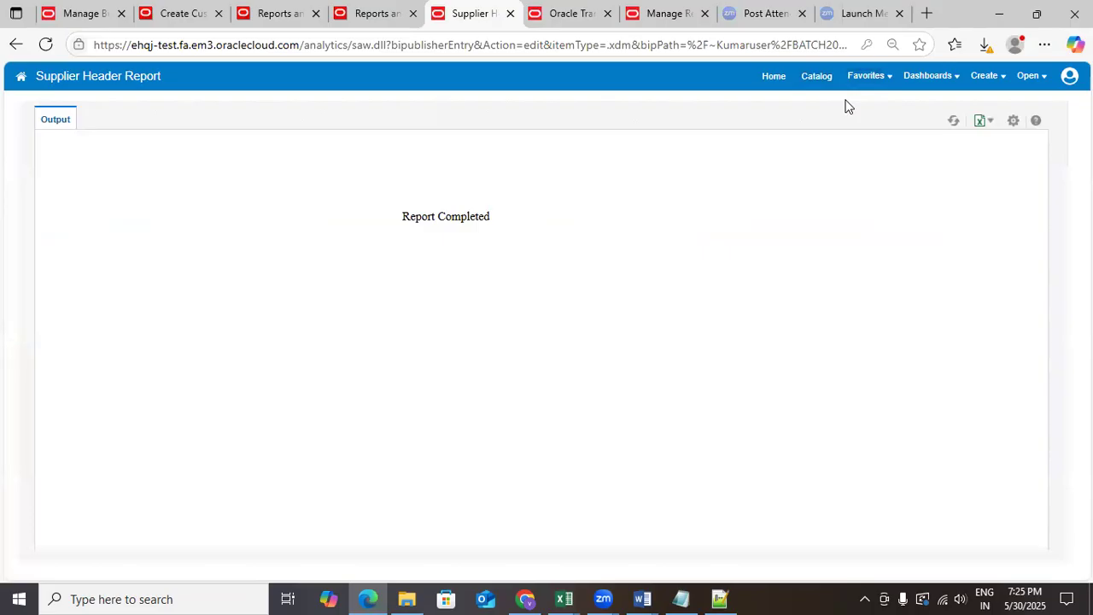
click(815, 78)
click(816, 78)
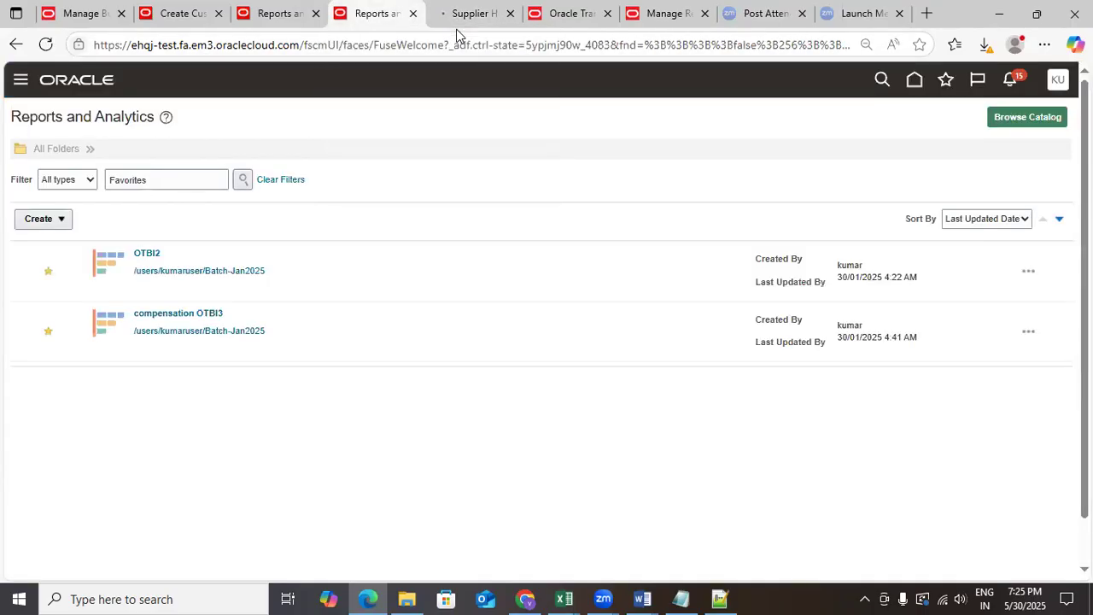
key(ctrl+Tab)
key(ctrl+Tab)
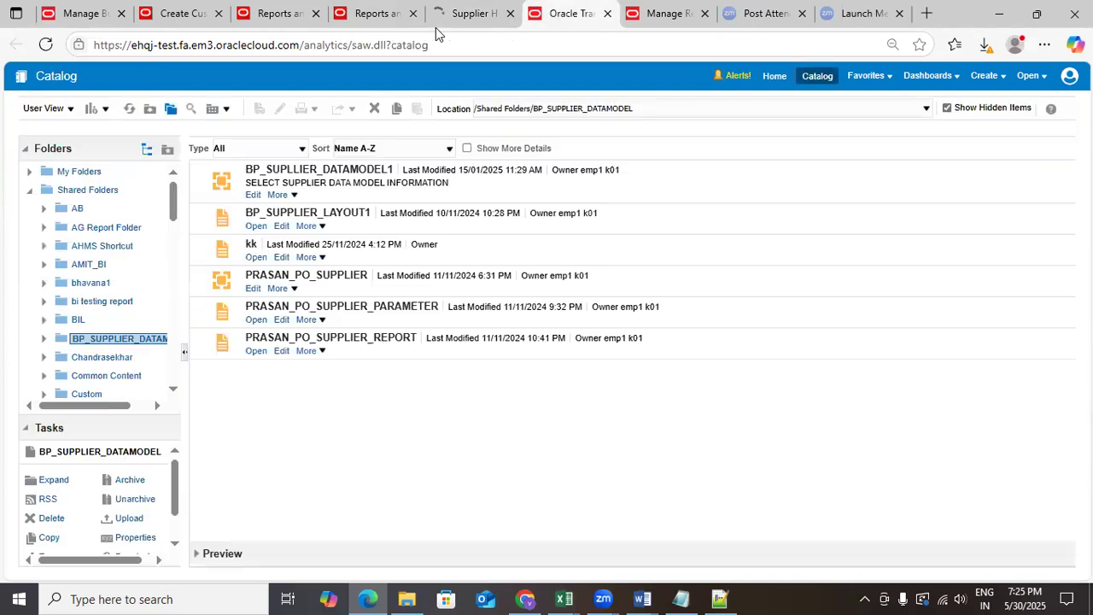
click(78, 174)
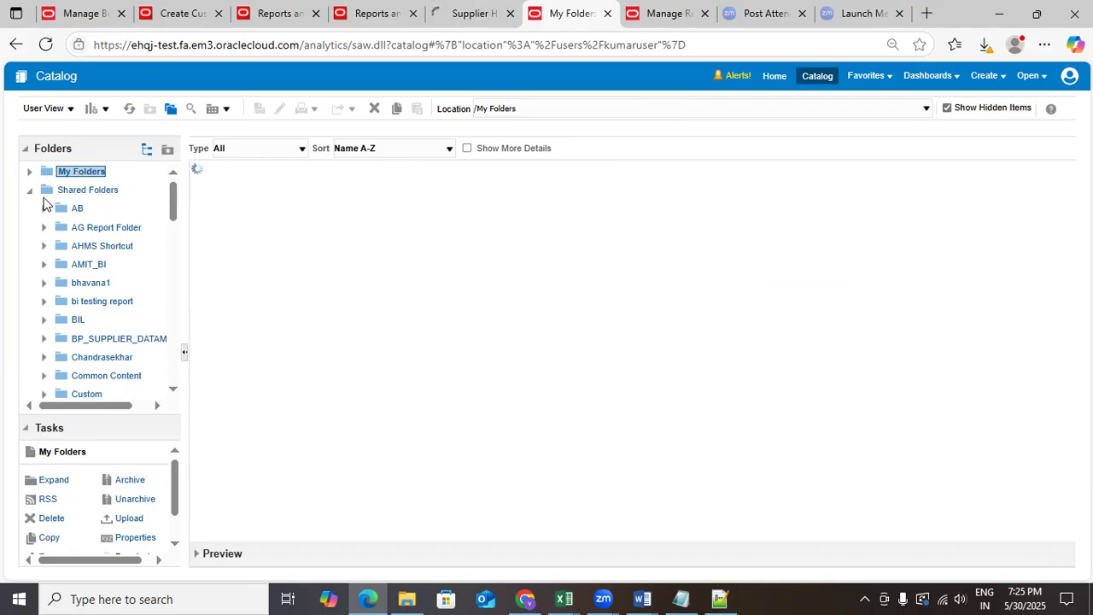
click(30, 192)
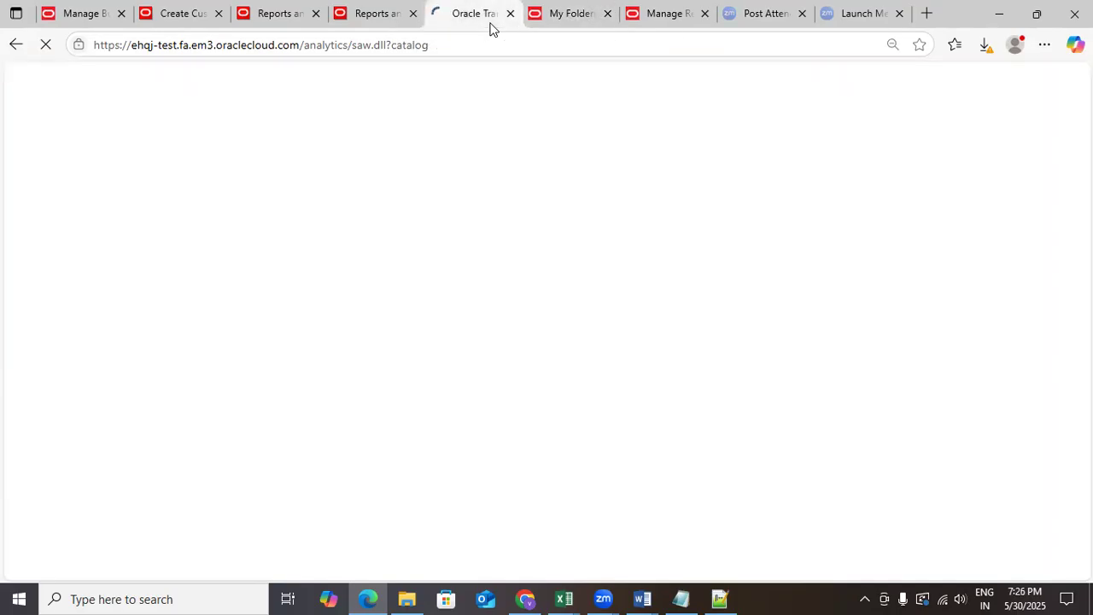
click(490, 28)
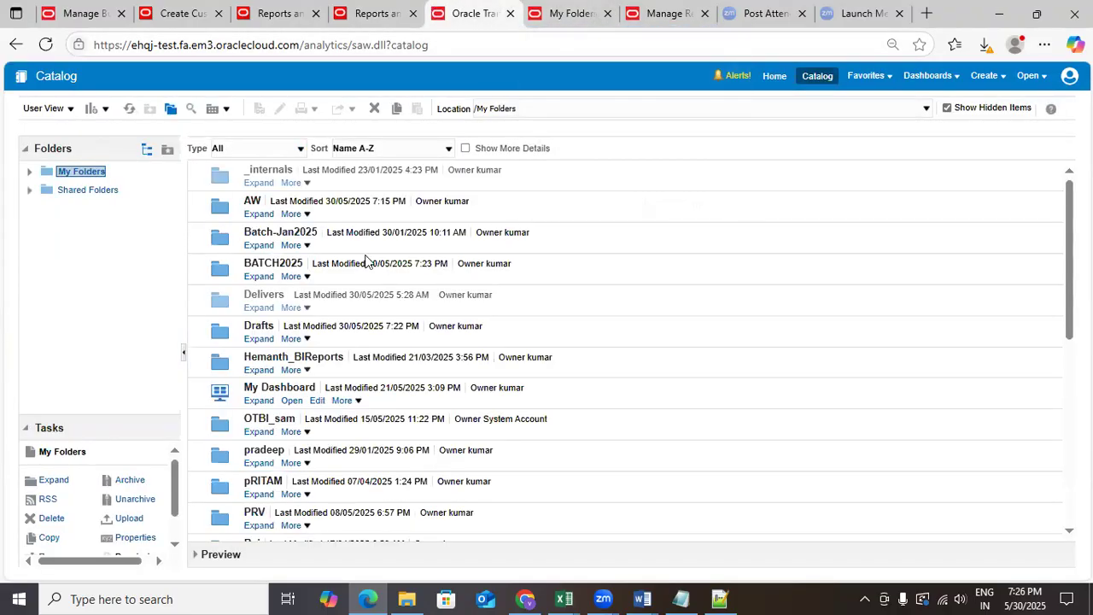
Step: Look through My Folders, open the BATCH2025 folder to view its contents, and collapse My Folders in the folder tree
scroll(402, 218, down, 5)
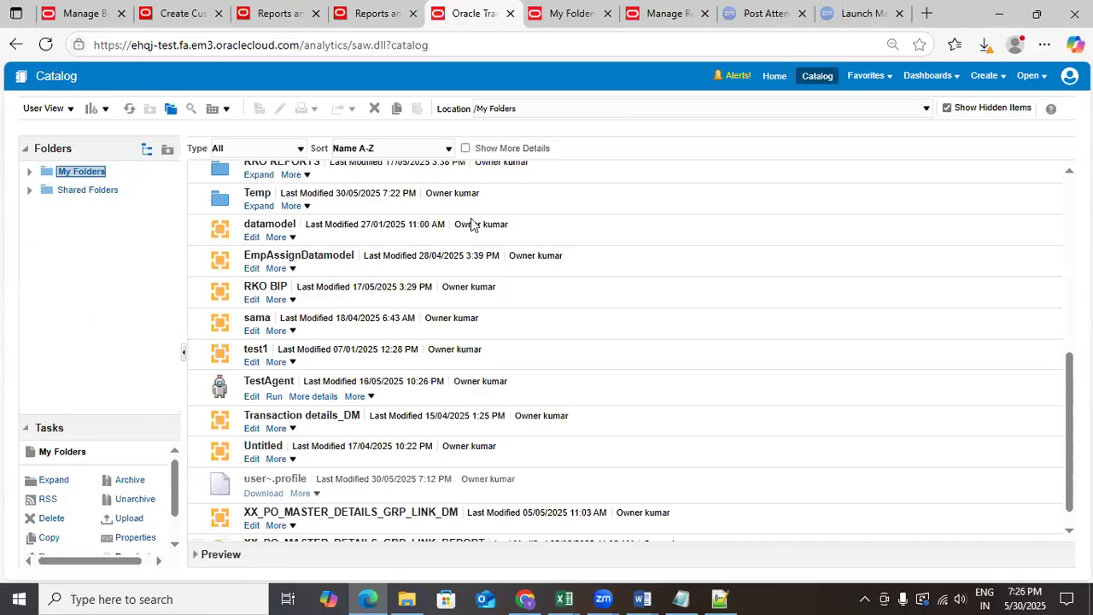
scroll(470, 220, down, 1)
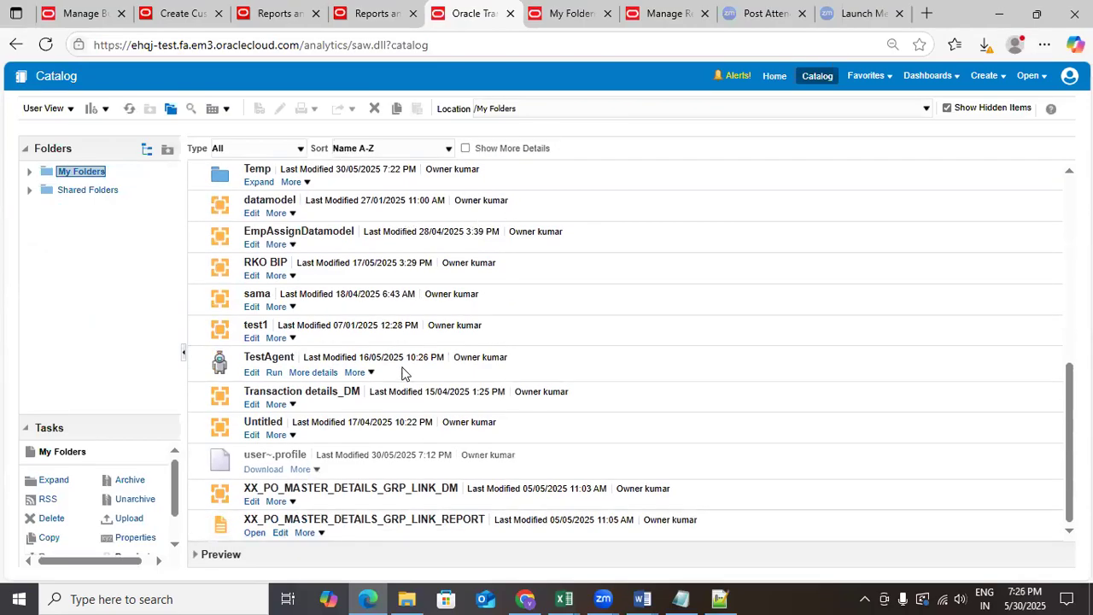
scroll(404, 374, up, 1)
scroll(404, 375, up, 2)
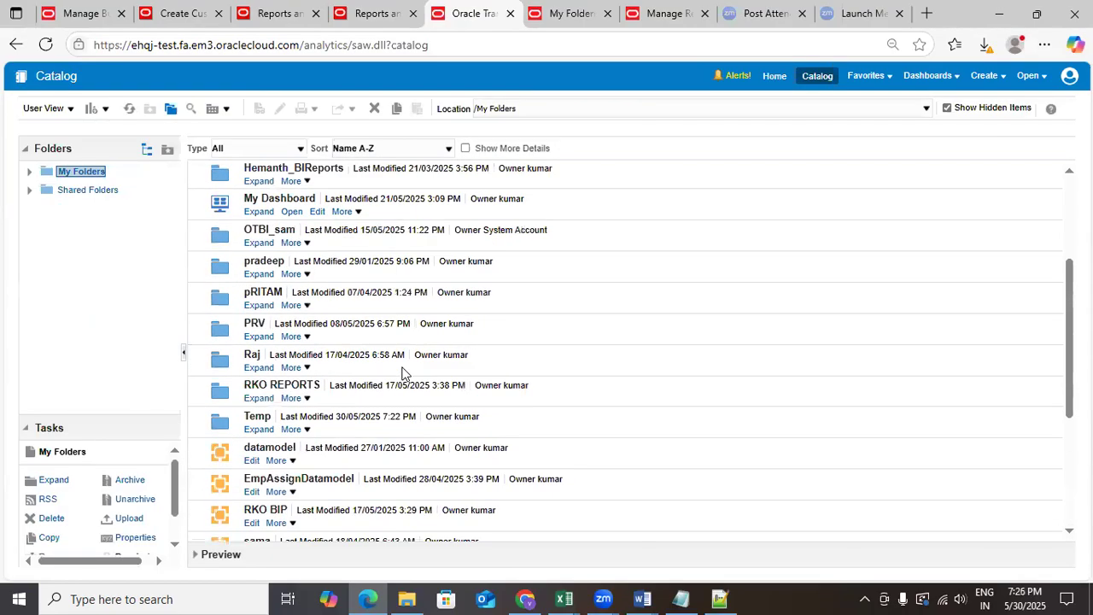
scroll(404, 374, up, 2)
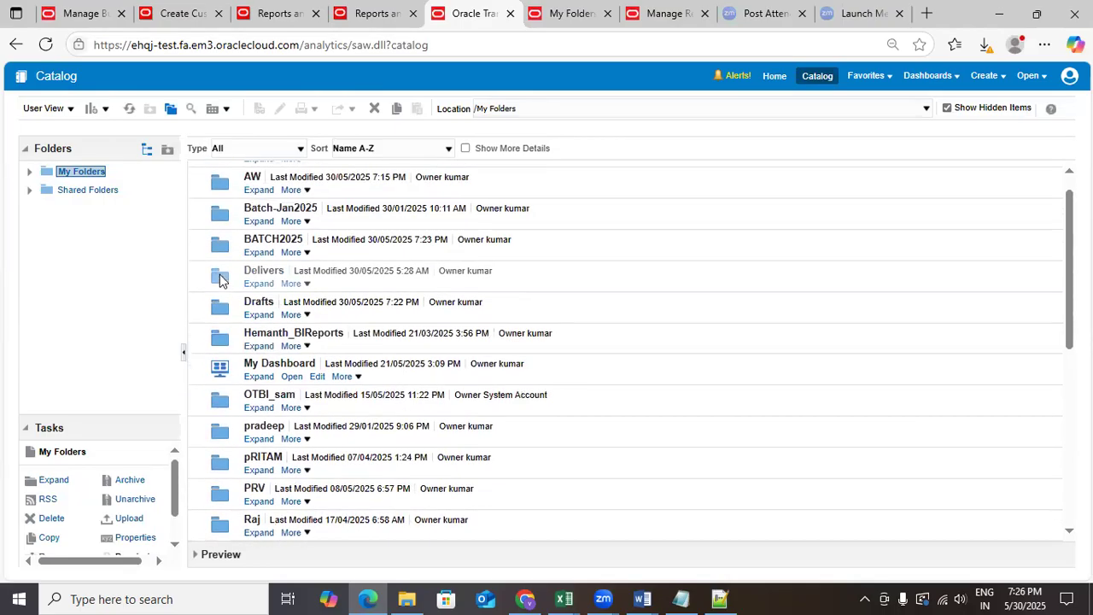
click(258, 252)
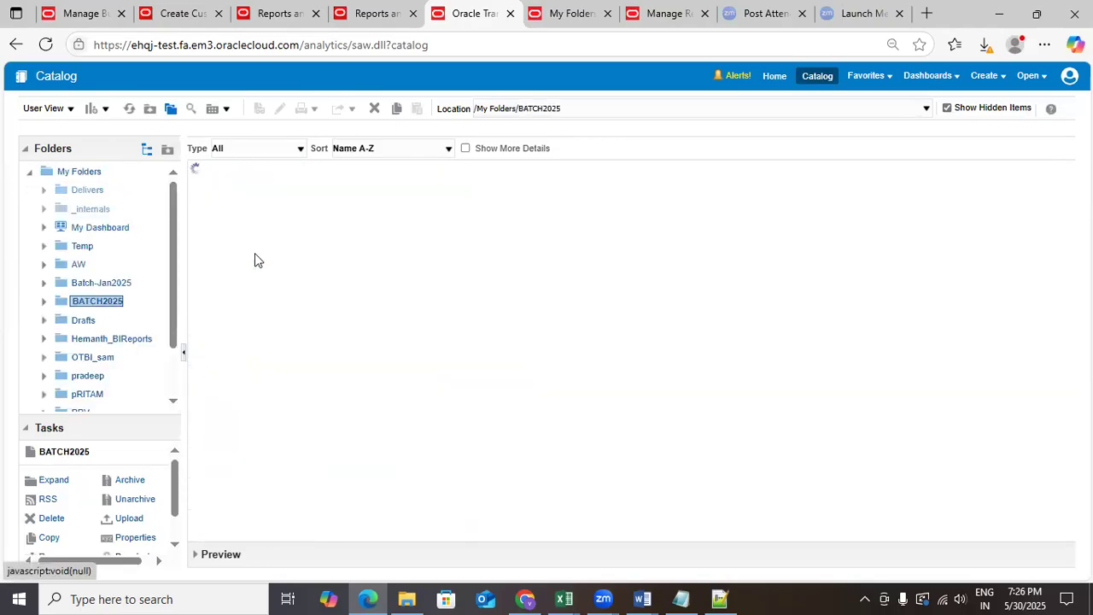
click(29, 172)
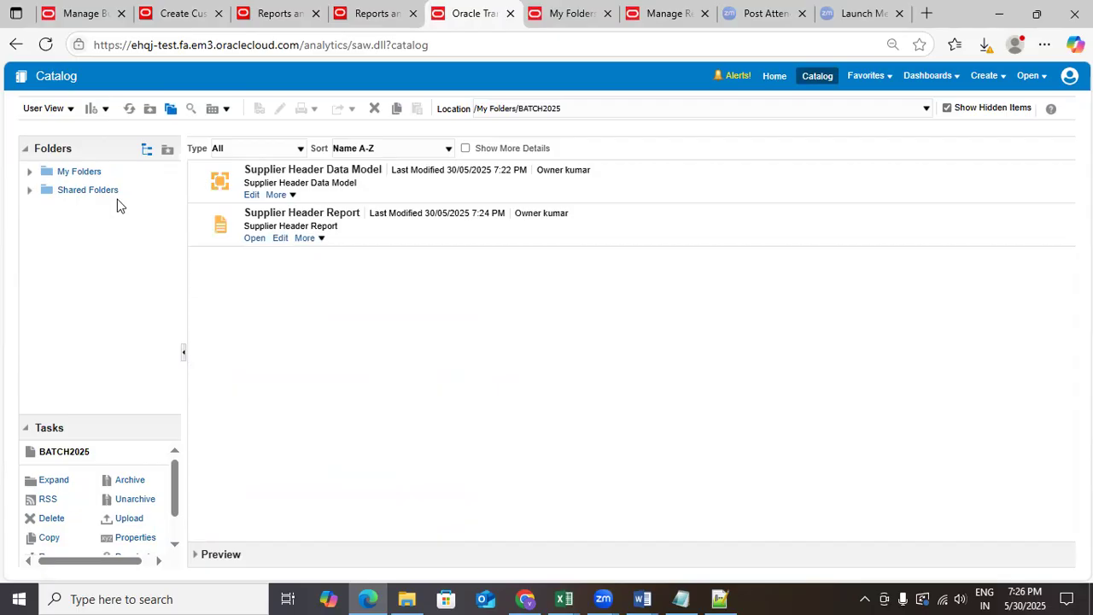
Step: View My Folders, open the Custom folder under Shared Folders, and expand its Ash-HCM subfolder
click(86, 172)
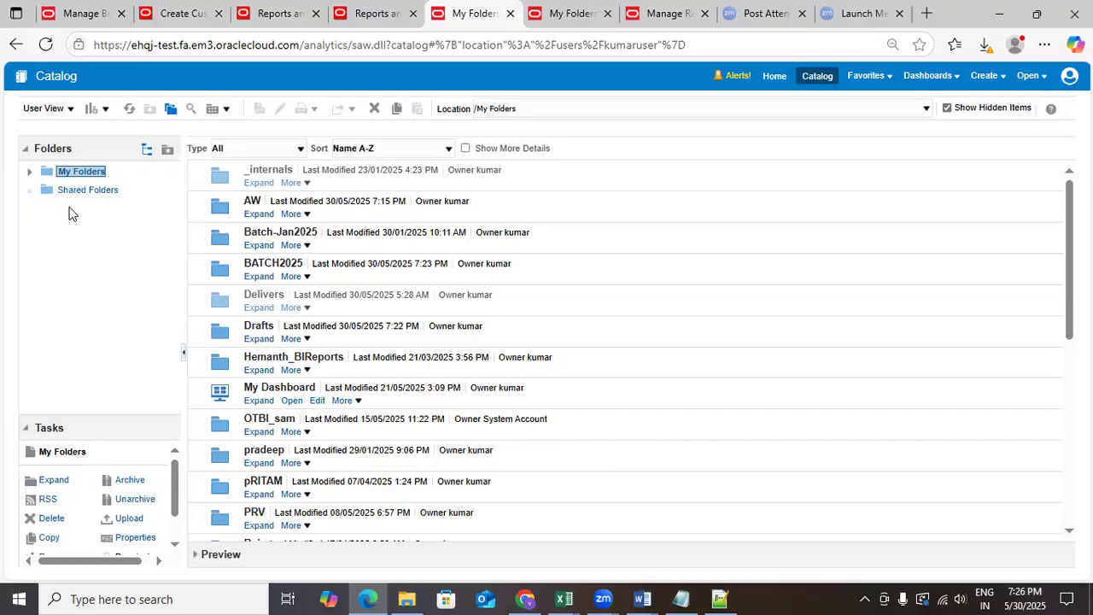
scroll(94, 282, down, 1)
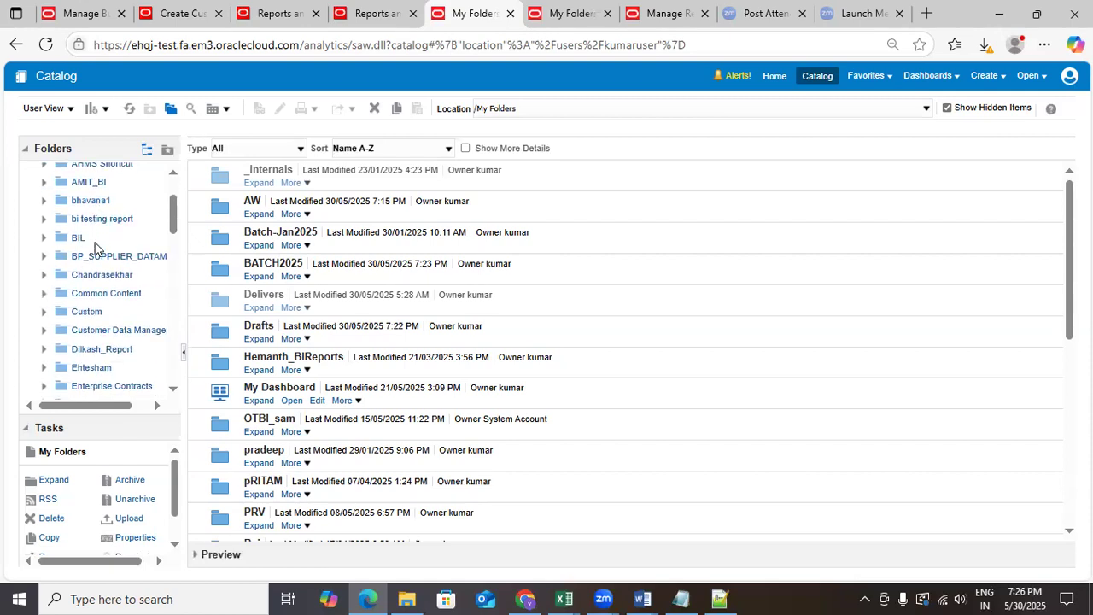
click(89, 311)
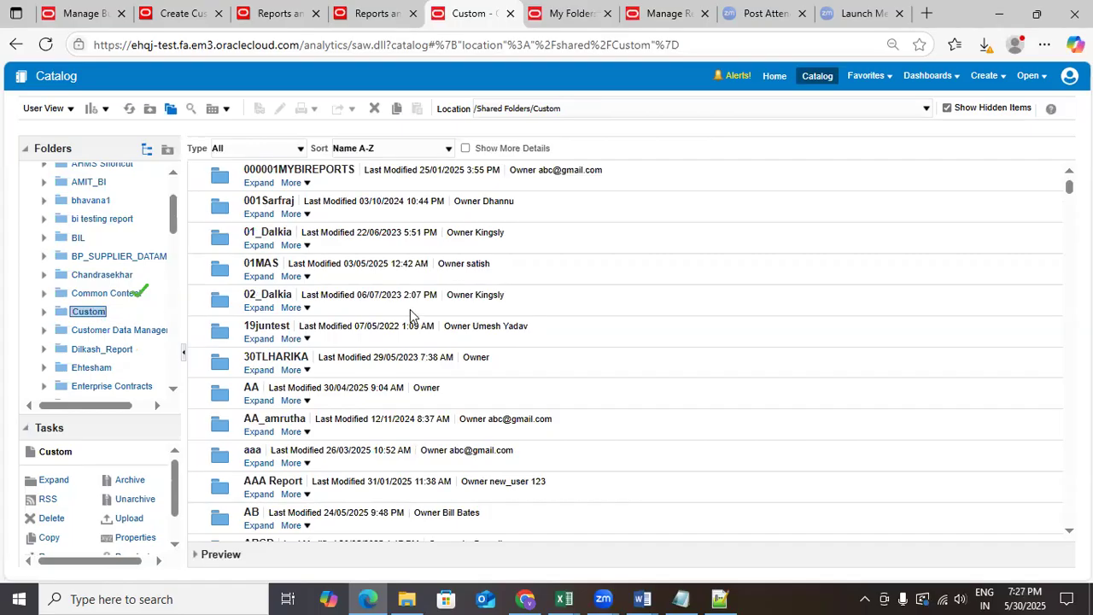
scroll(410, 312, down, 8)
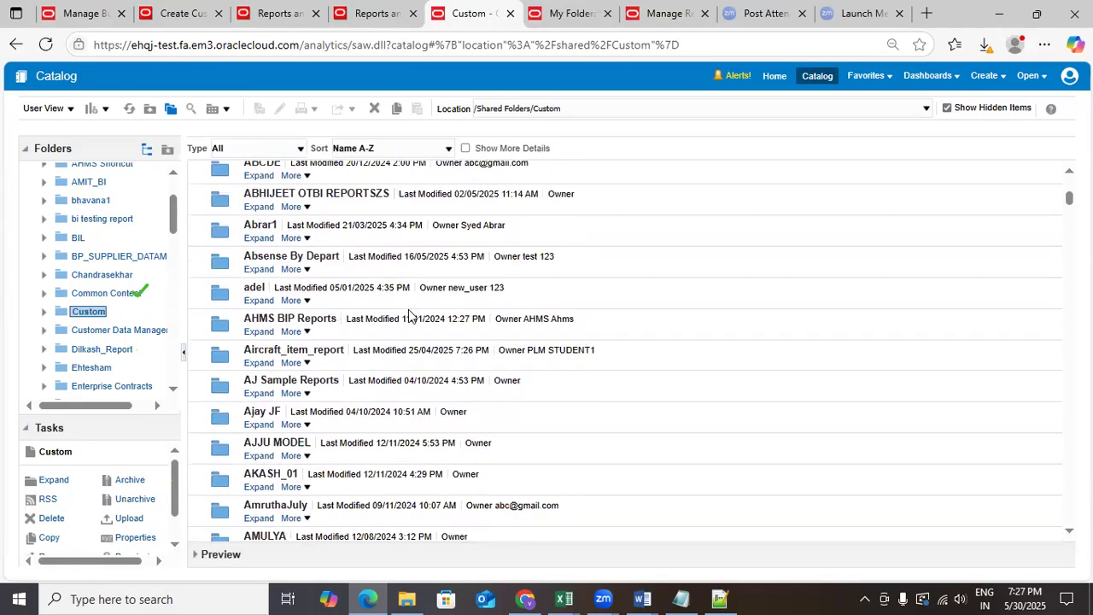
scroll(410, 312, down, 3)
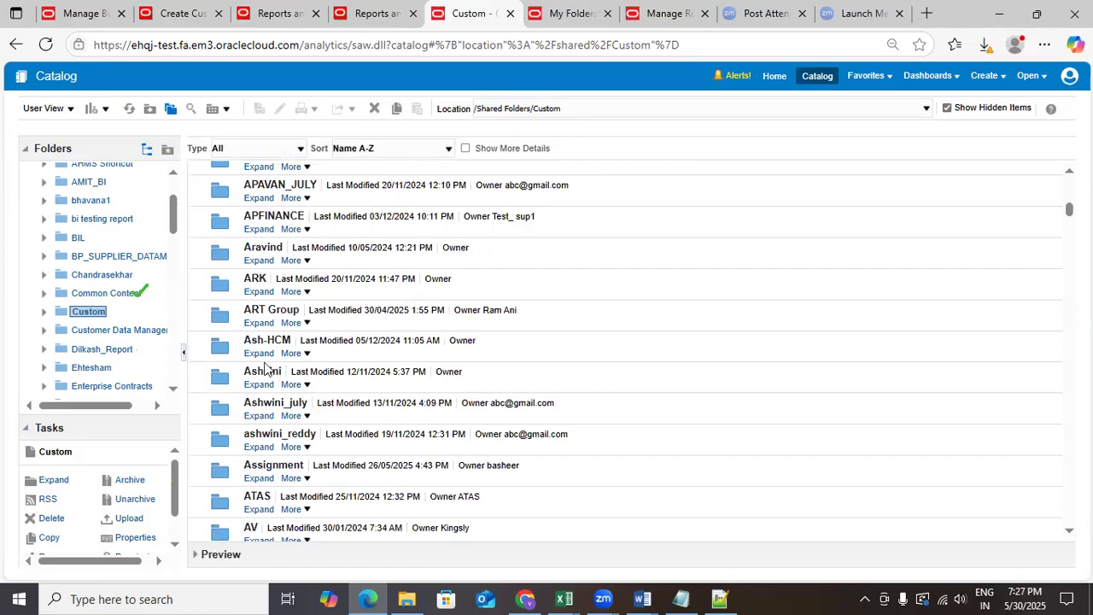
click(258, 354)
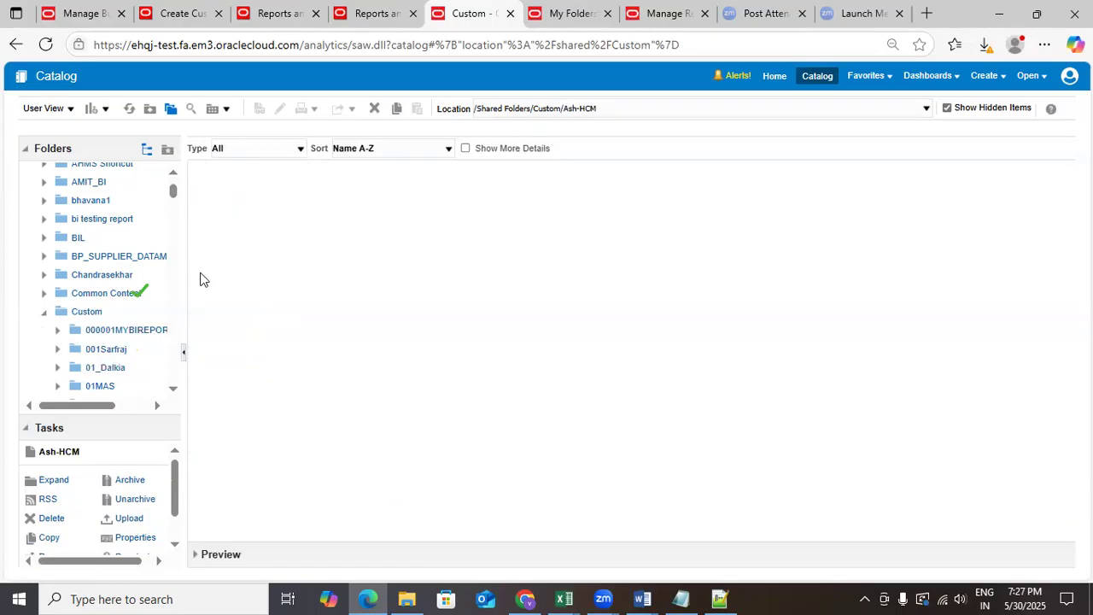
scroll(162, 316, down, 2)
scroll(166, 316, up, 5)
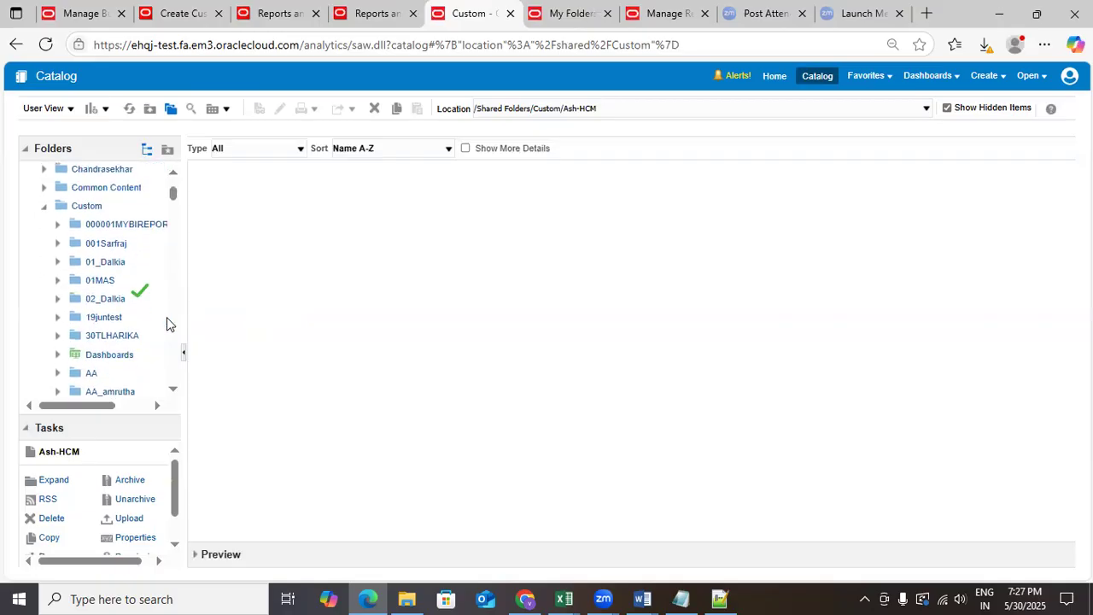
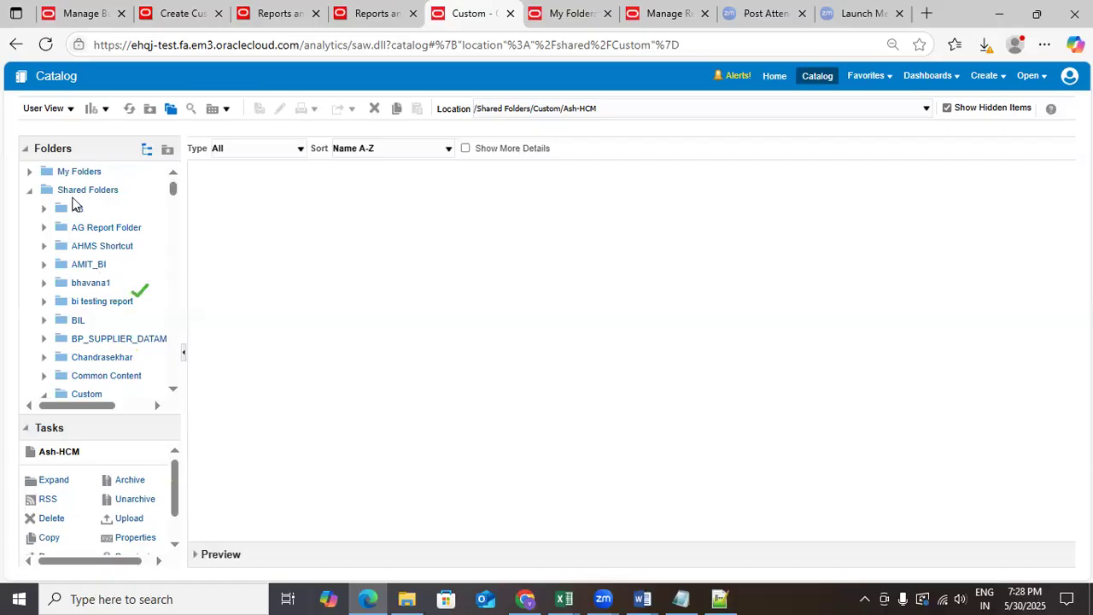
Step: View My Folders again, reopen Shared Folders/Custom, and expand the subfolder listed just before BIP Tutorial
click(76, 172)
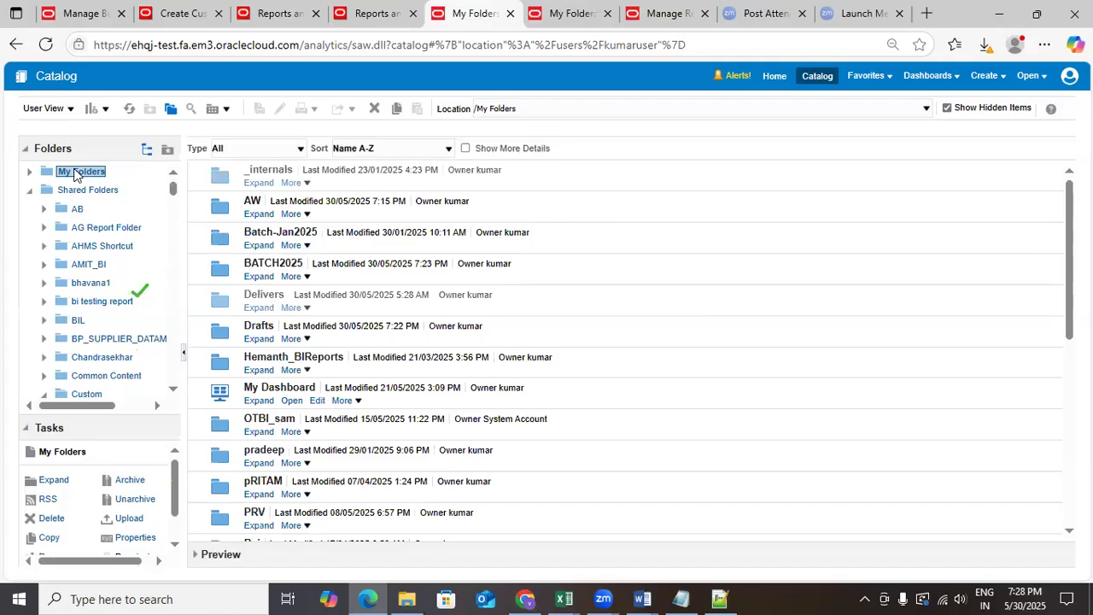
scroll(100, 220, down, 1)
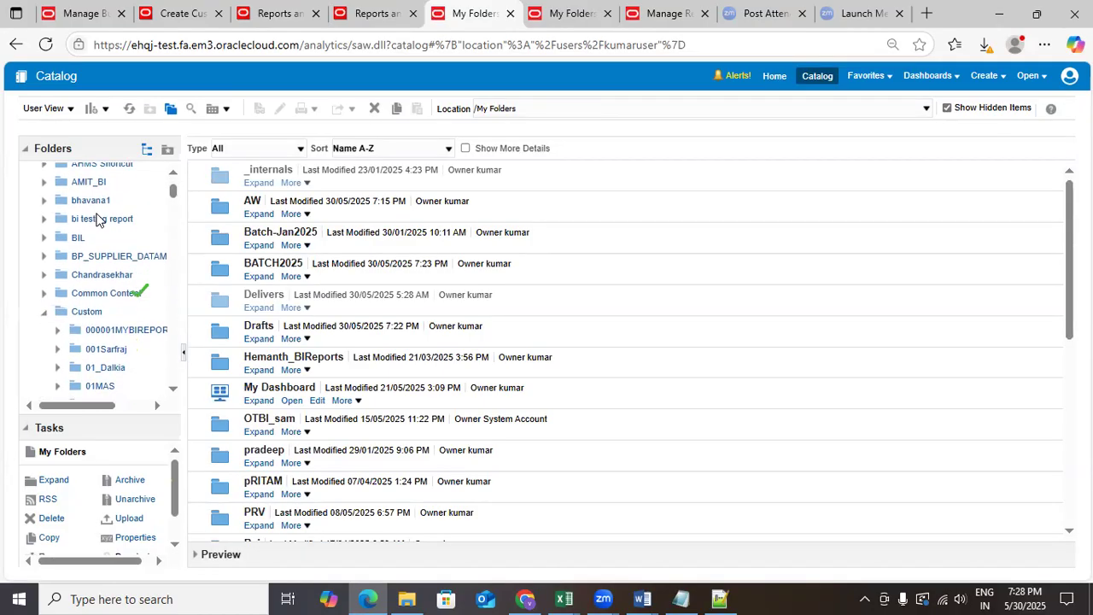
click(86, 314)
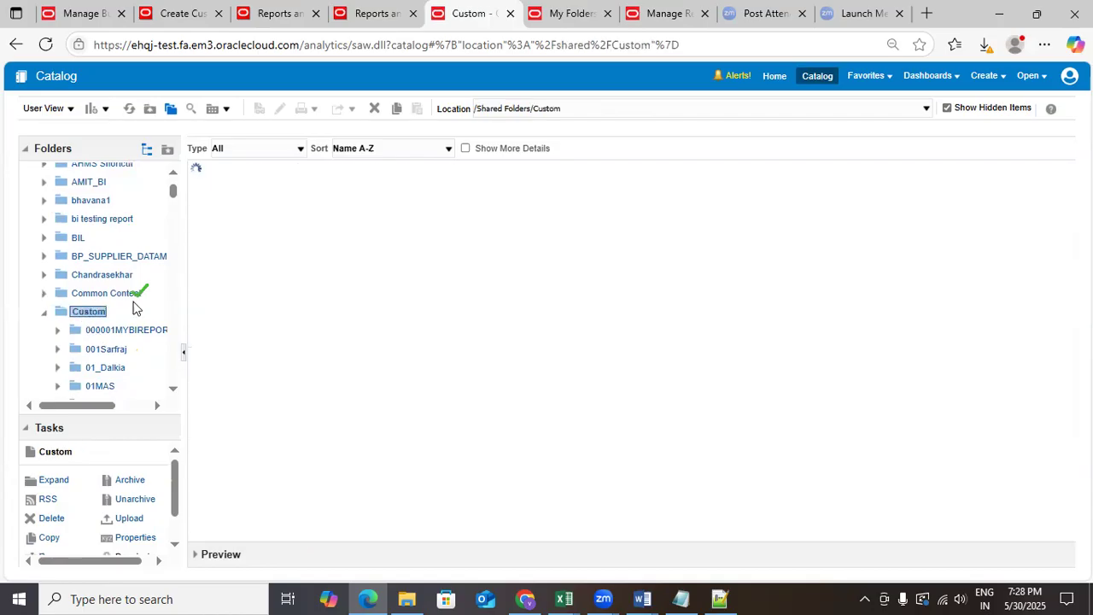
scroll(249, 270, down, 4)
scroll(249, 270, down, 6)
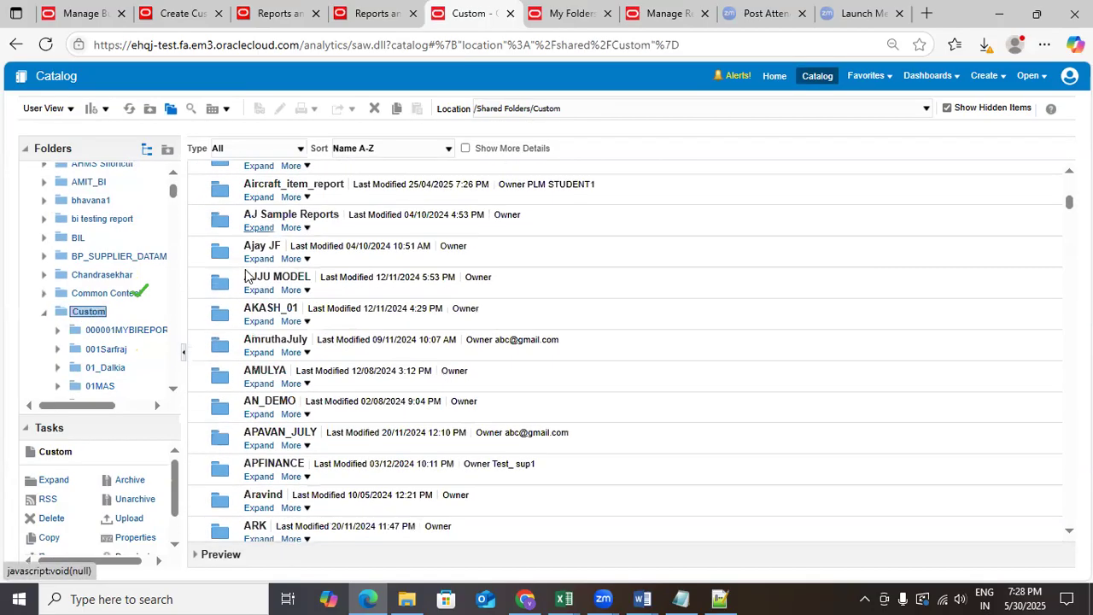
scroll(351, 369, down, 4)
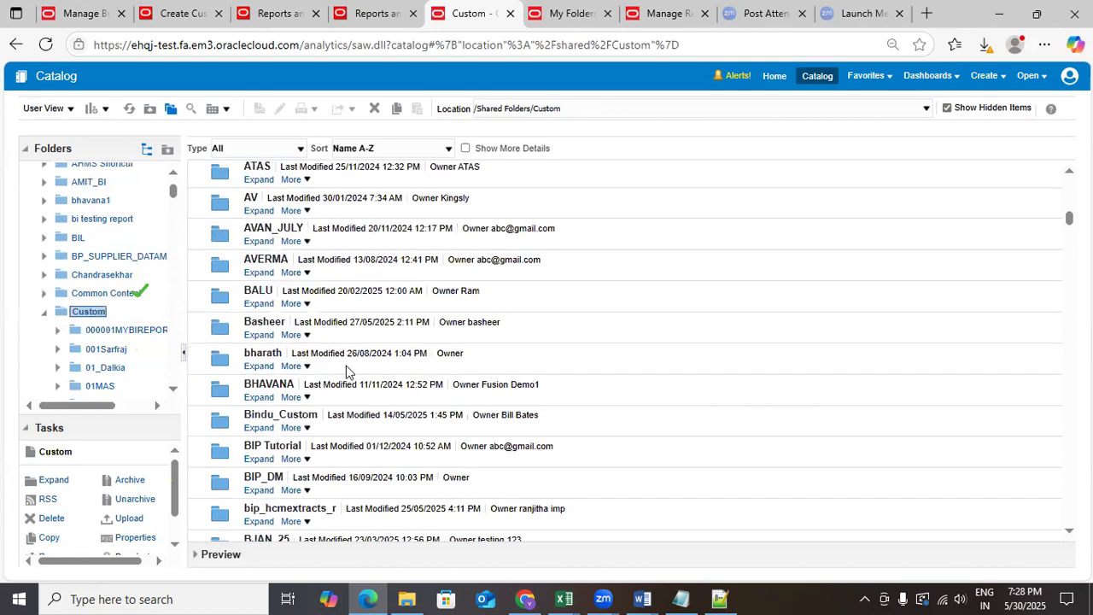
click(261, 429)
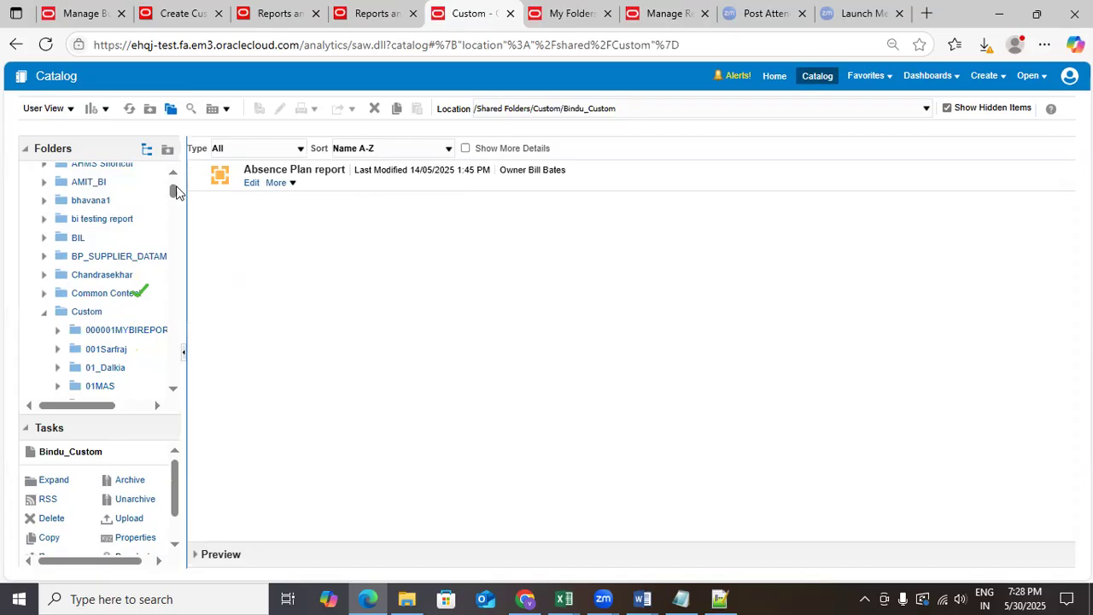
Step: Return to My Folders, expand it in the folder tree, and open and expand the BATCH2025 folder
drag(175, 194, 174, 181)
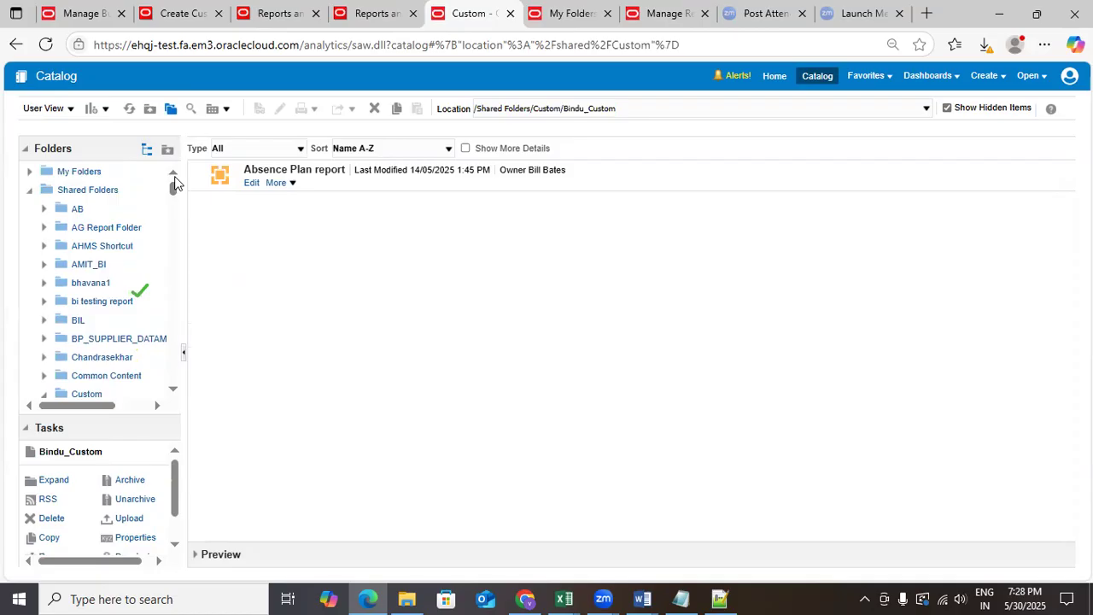
click(90, 173)
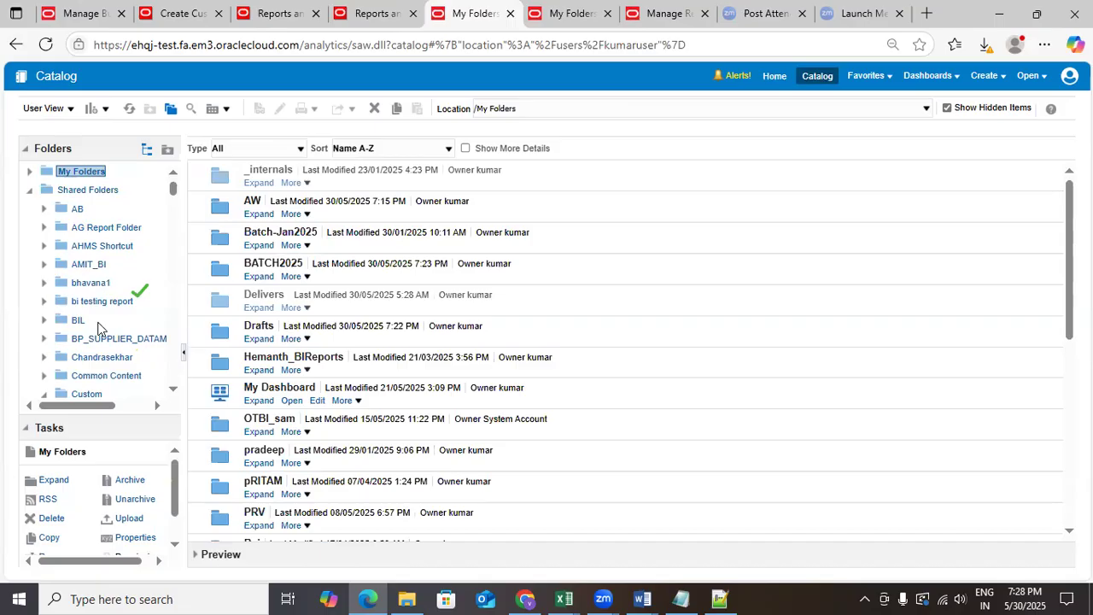
click(173, 390)
click(173, 389)
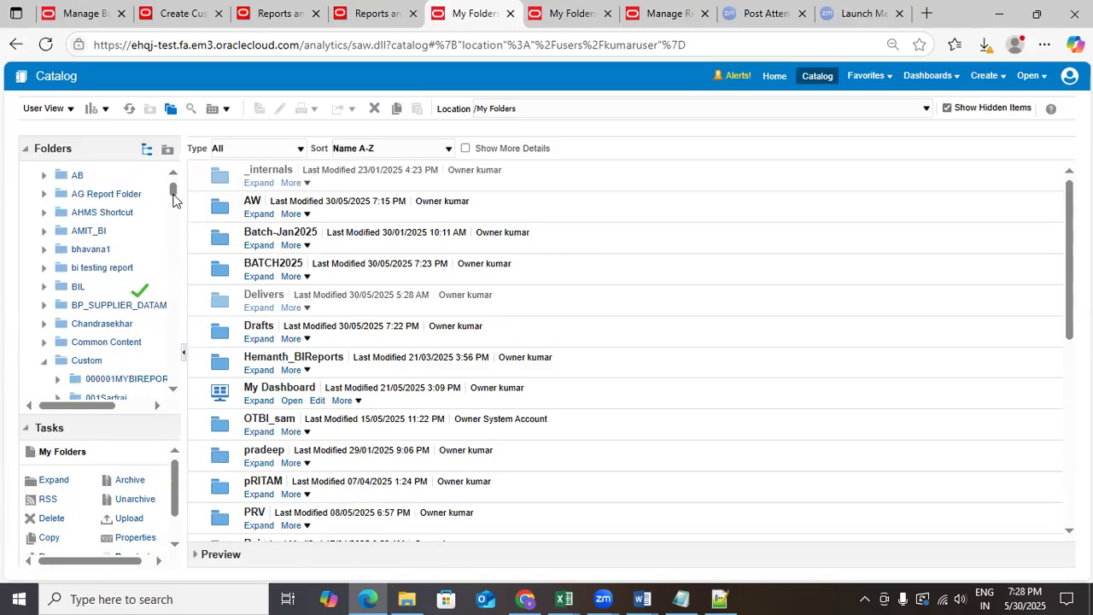
click(173, 171)
click(29, 172)
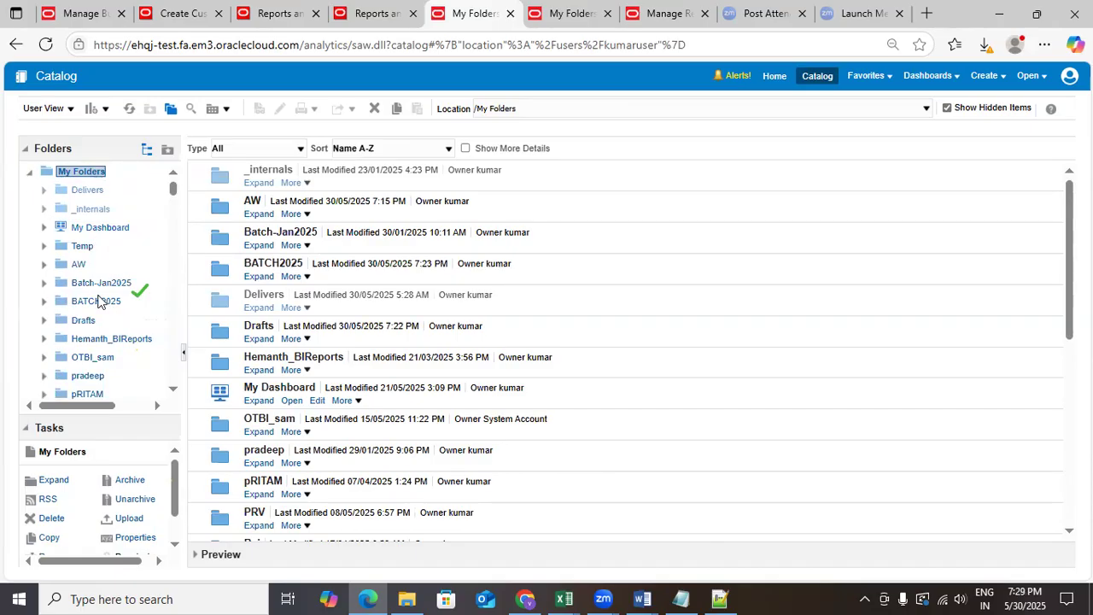
click(97, 301)
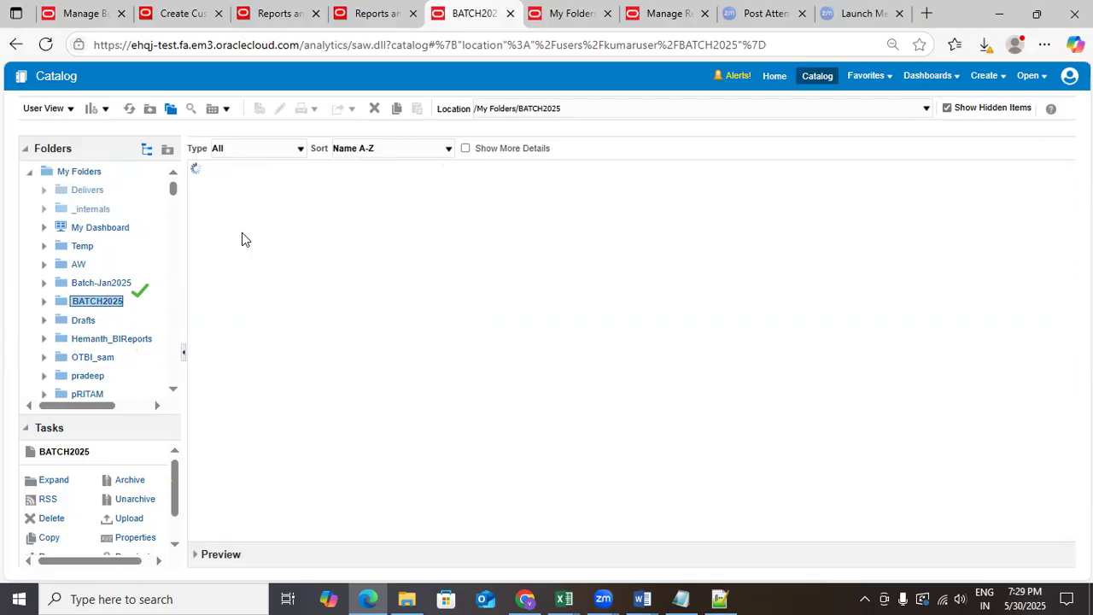
click(45, 303)
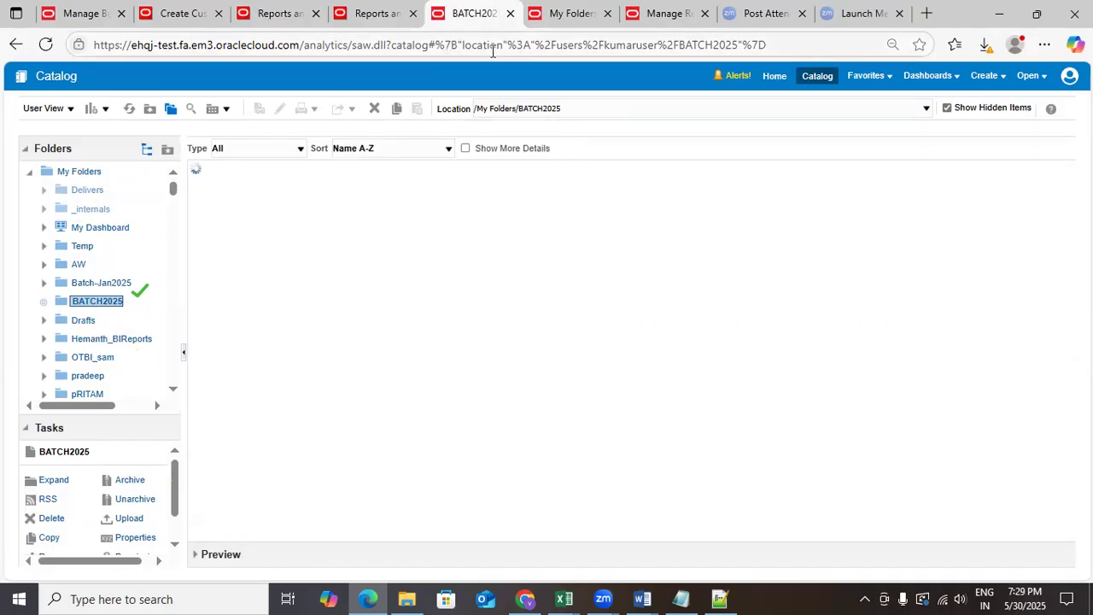
Step: Reload the My Folders catalog page in the other browser tab and return to the BATCH2025 tab
click(568, 14)
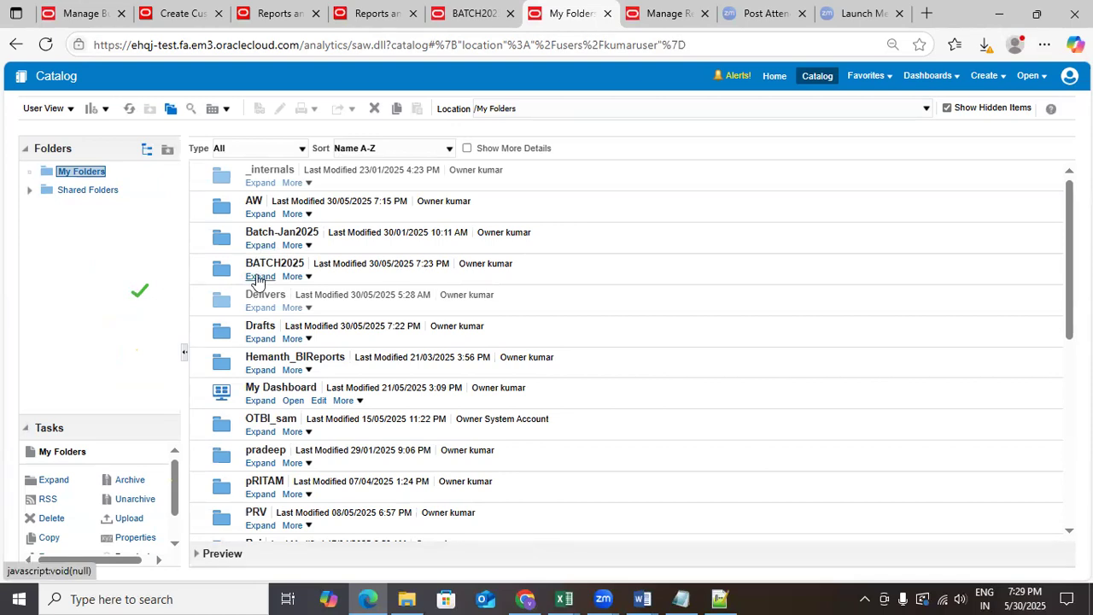
click(474, 13)
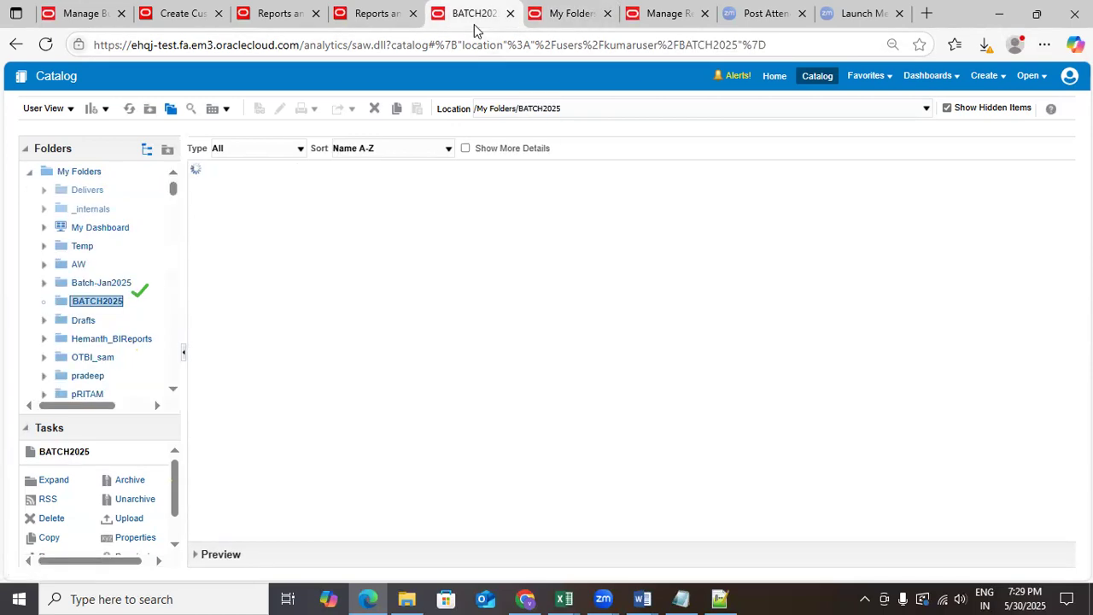
click(566, 26)
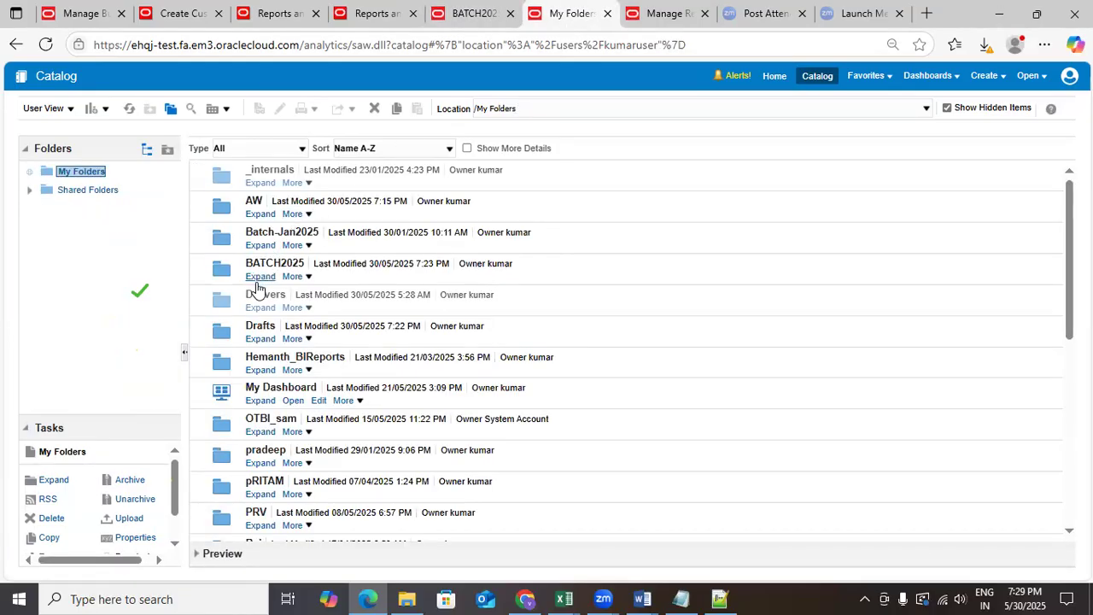
click(46, 46)
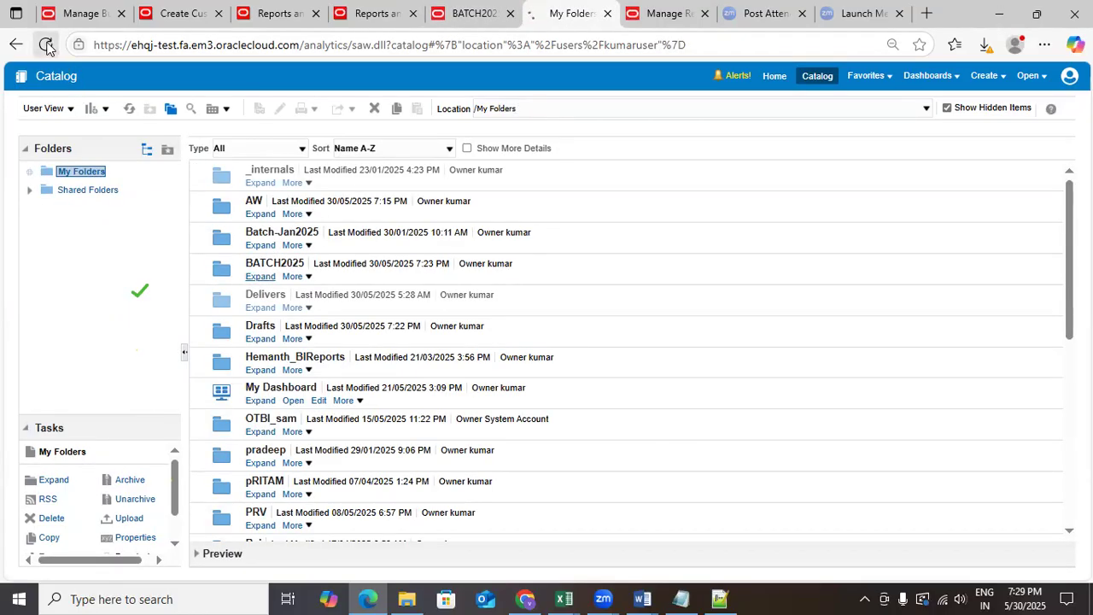
click(474, 13)
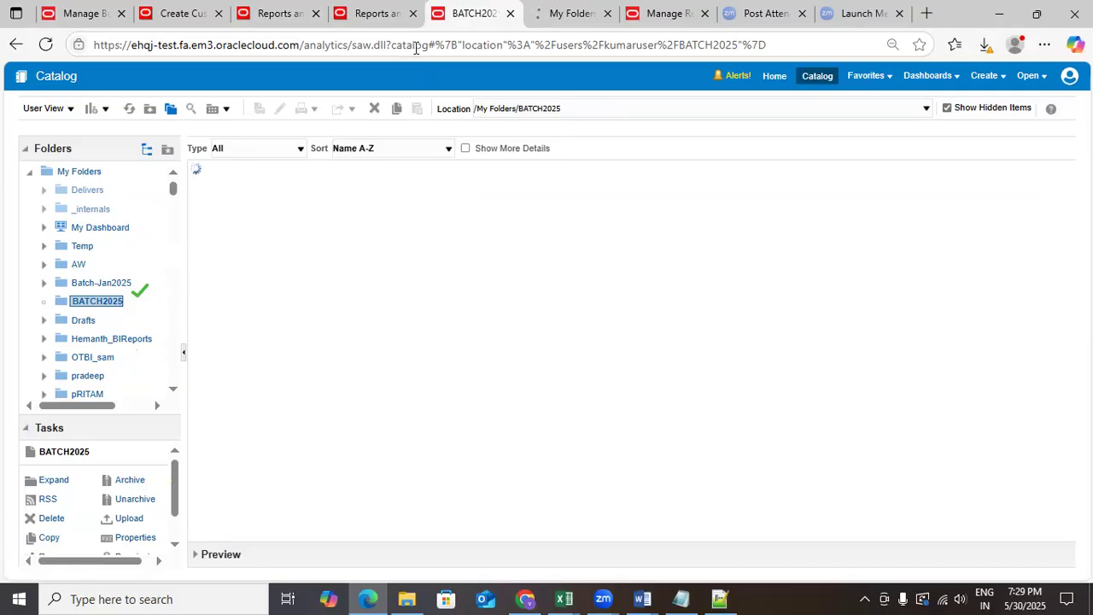
Step: Open the ORACLE SCM 1ST SESSION workbook from the ORACLE SCM TRAINING folder on New Volume (F:)
click(416, 598)
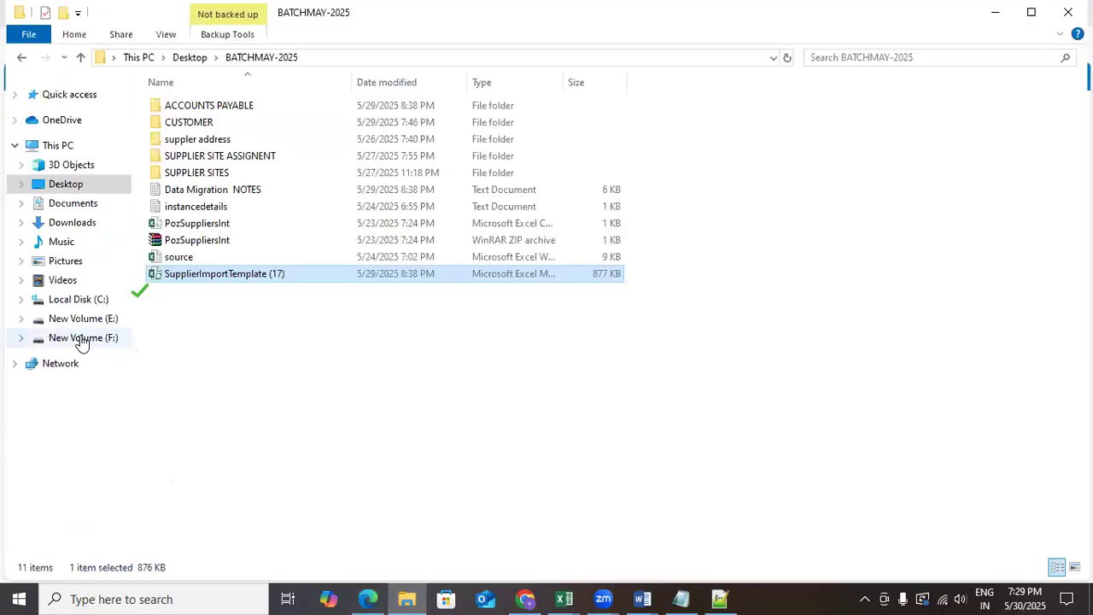
click(85, 343)
scroll(256, 402, down, 3)
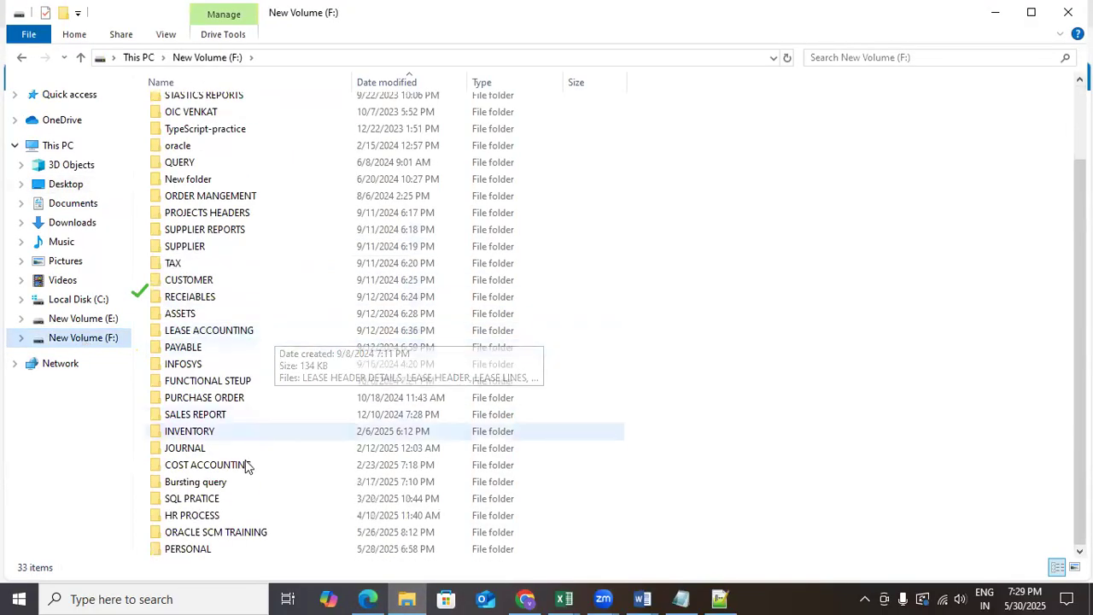
double_click(219, 536)
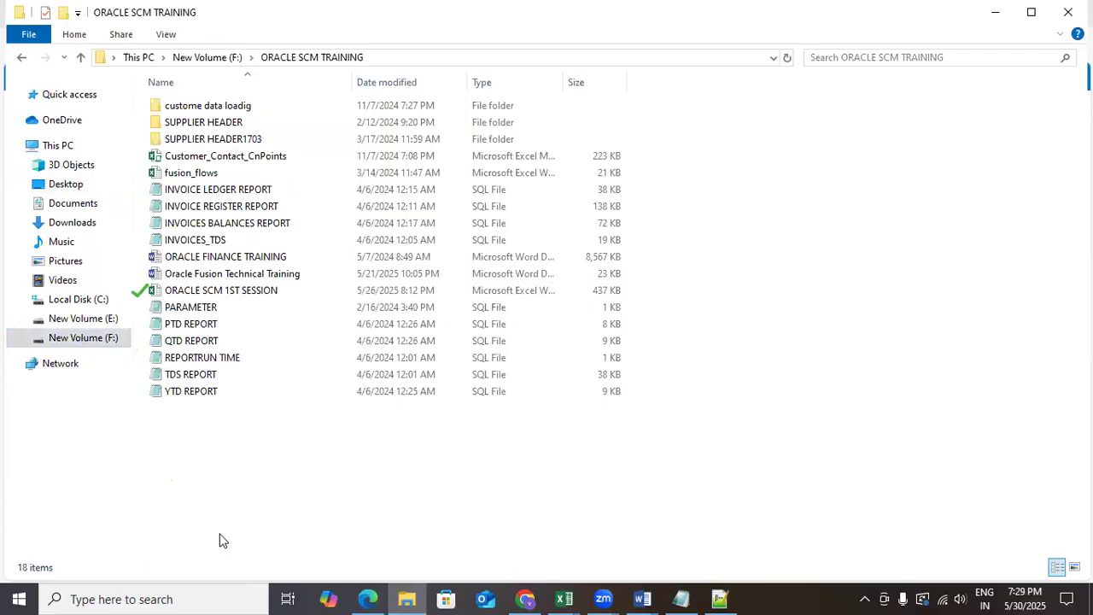
double_click(227, 290)
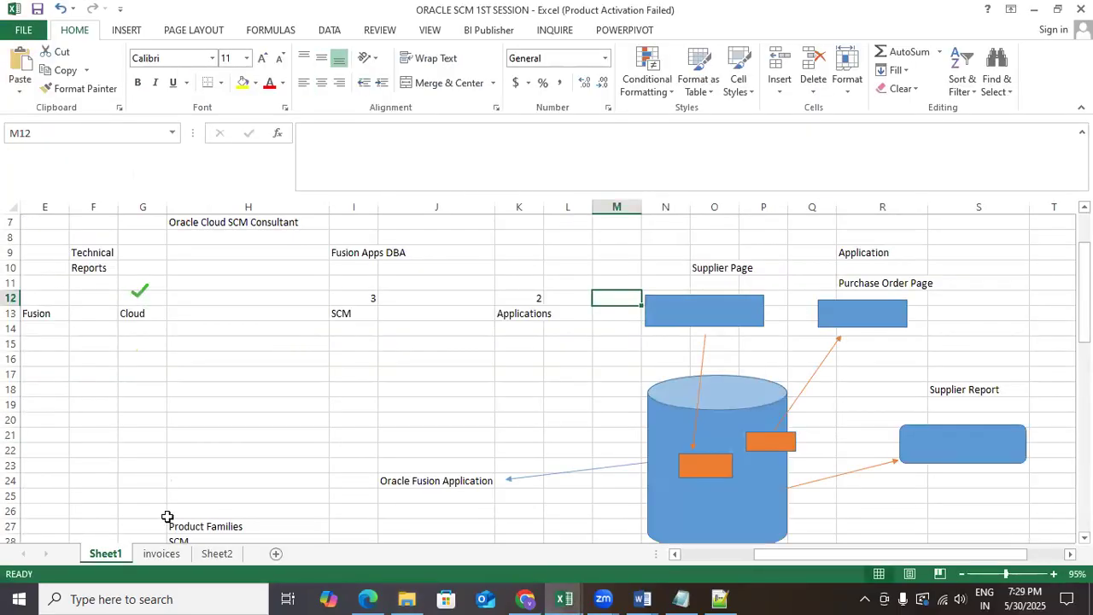
Step: Examine the layout of the sample tax invoice on the invoices sheet
click(160, 553)
scroll(158, 317, down, 3)
scroll(160, 316, up, 3)
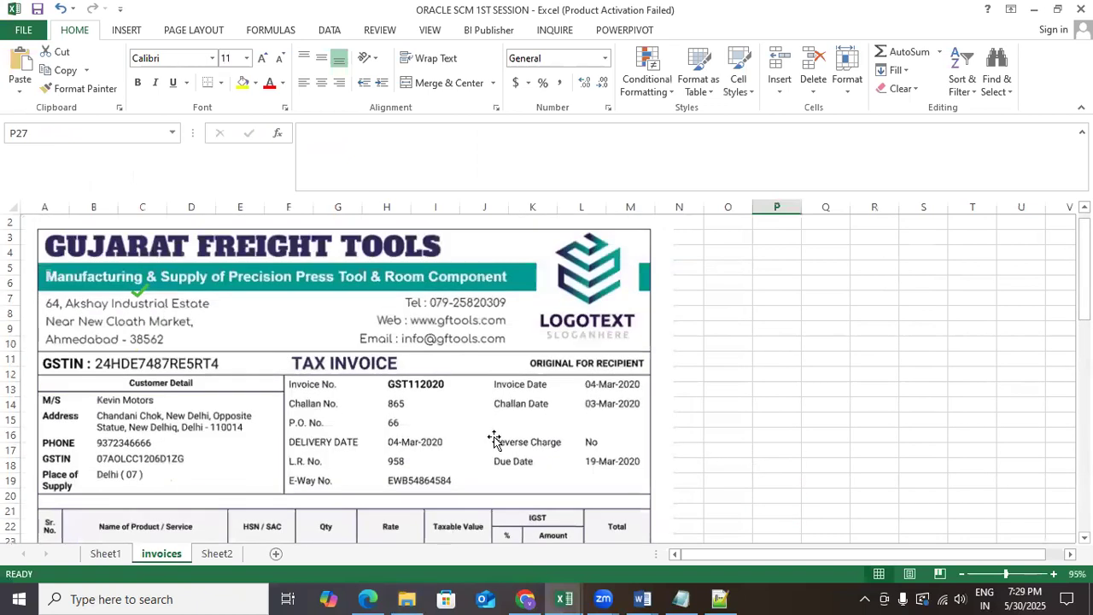
scroll(369, 384, down, 2)
Step: Compare the tabular layout of the Supplier Header Report_Output workbook with the sample tax invoice
click(565, 598)
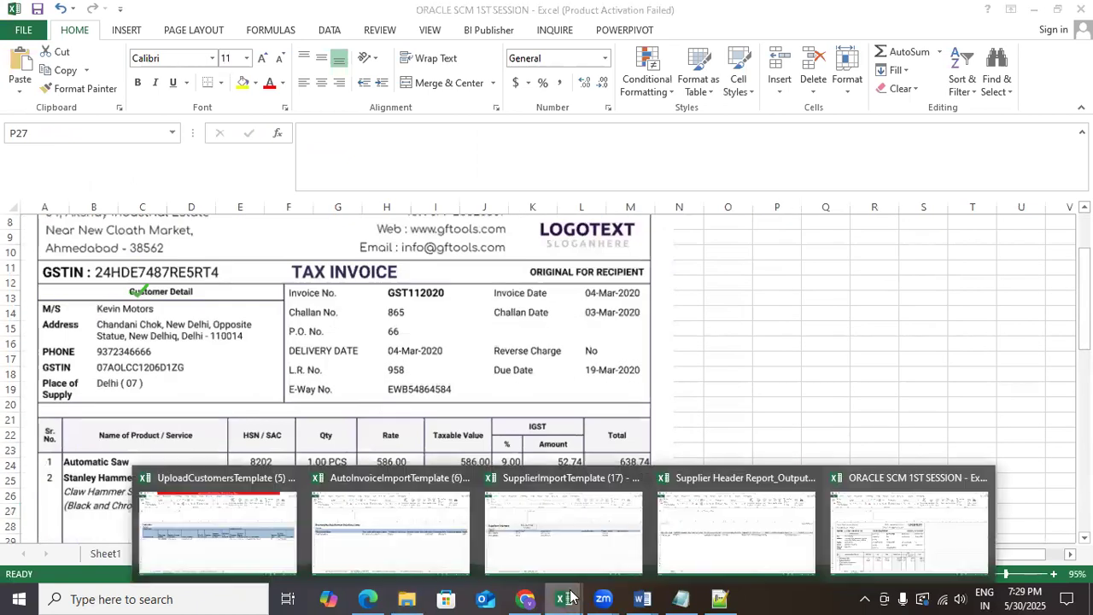
click(777, 558)
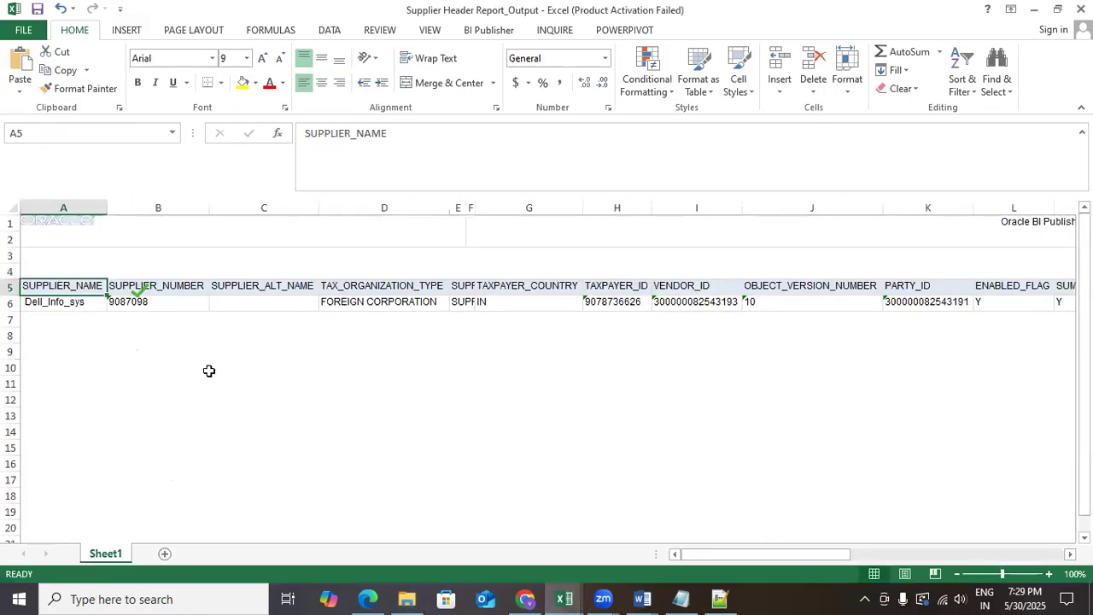
click(111, 271)
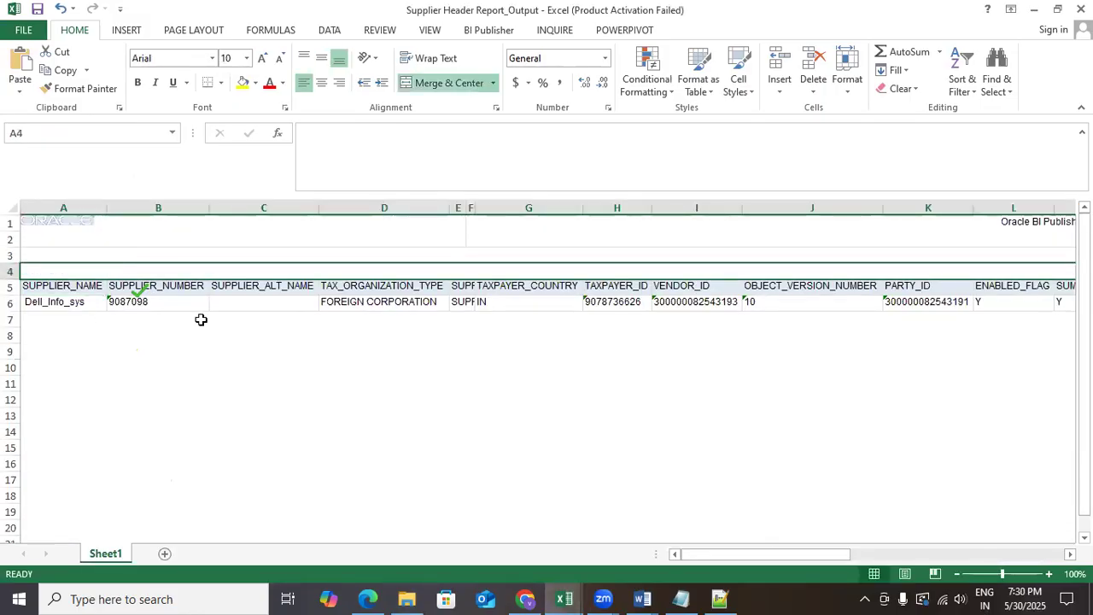
key(alt+Tab)
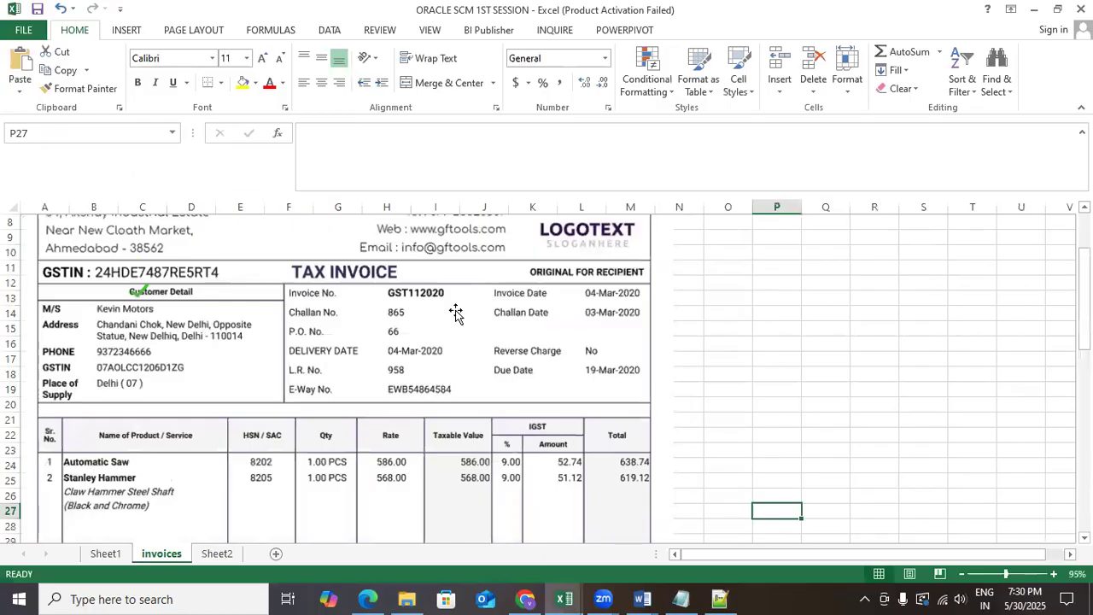
key(alt+Tab)
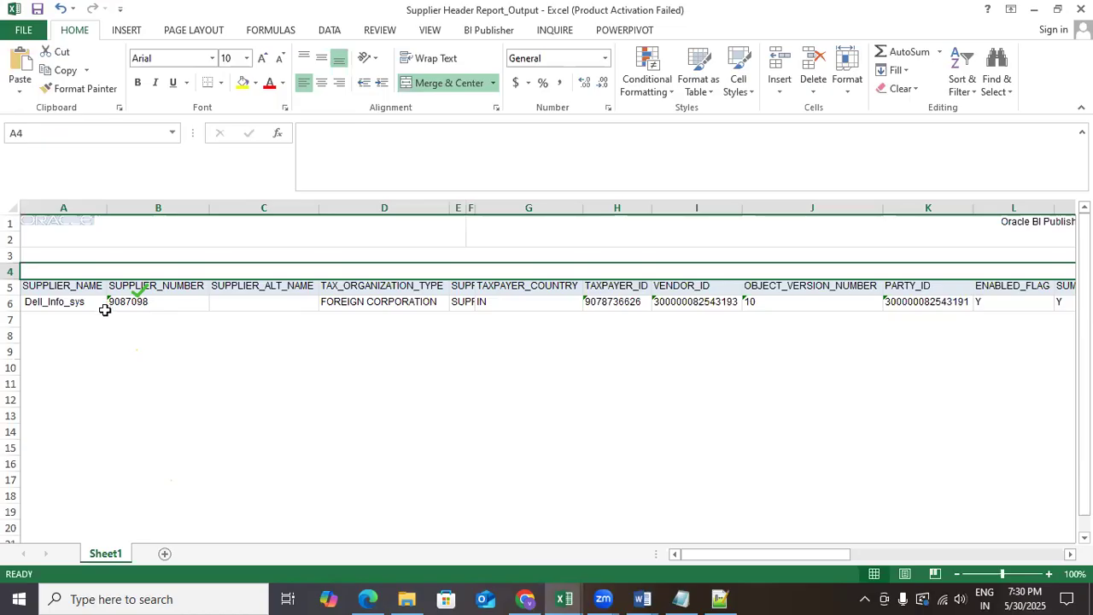
key(alt+Tab)
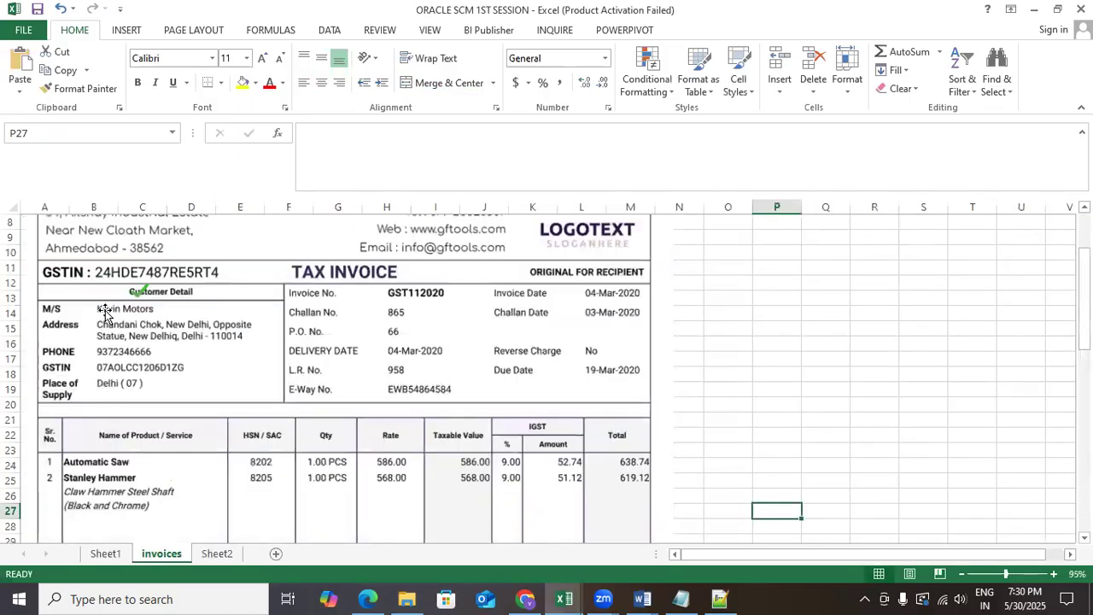
Step: Switch back to the Oracle catalog in Edge and reload the BATCH2025 folder page
key(alt+Tab)
key(alt+Tab)
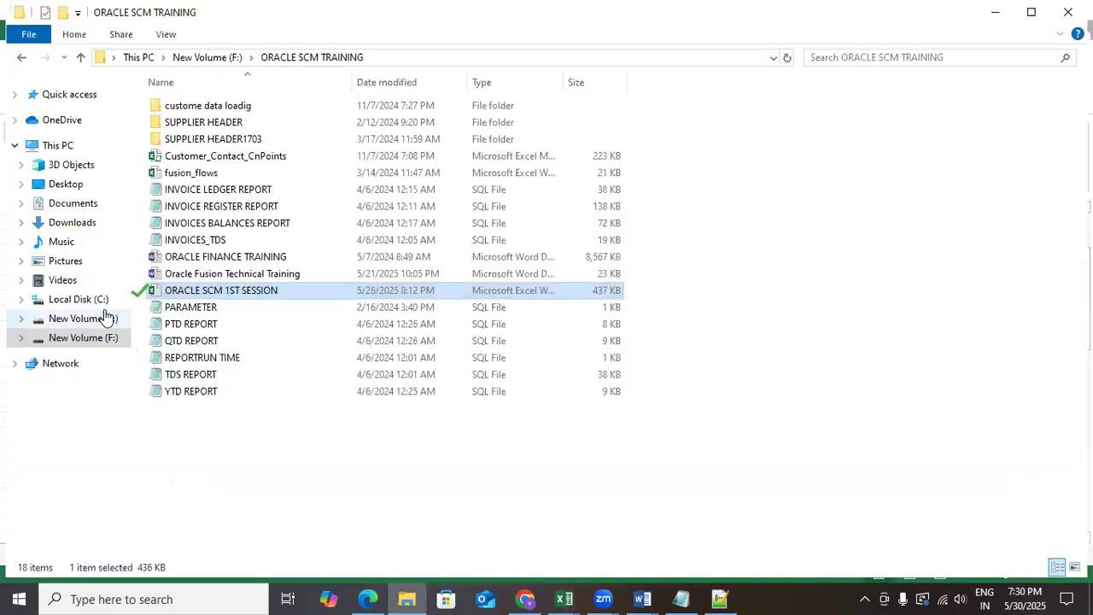
key(alt+Tab)
key(alt+Tab)
key(alt+Tab)
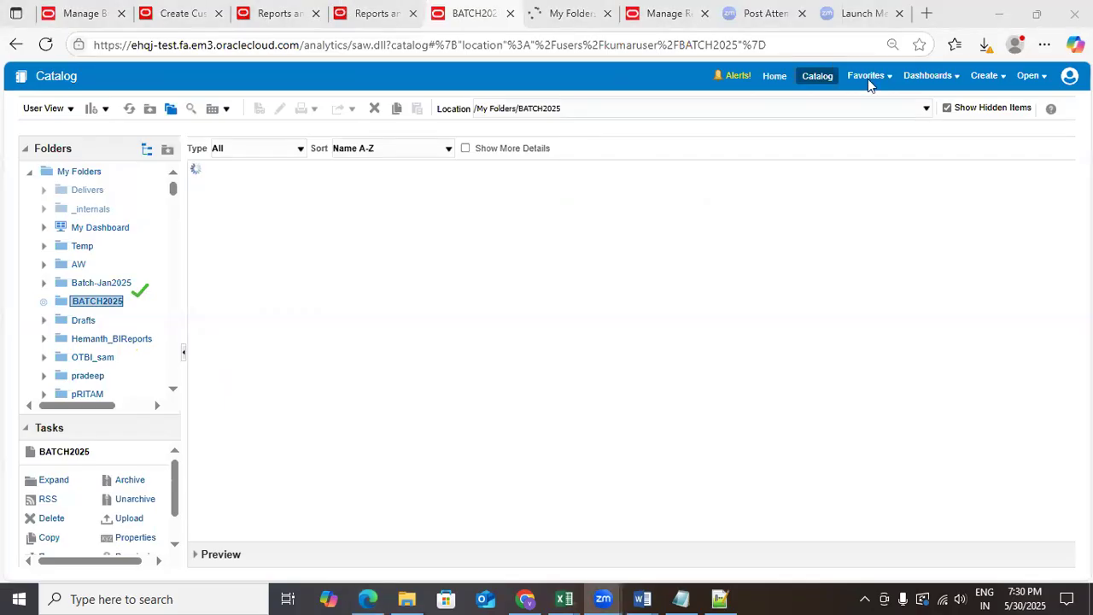
click(566, 14)
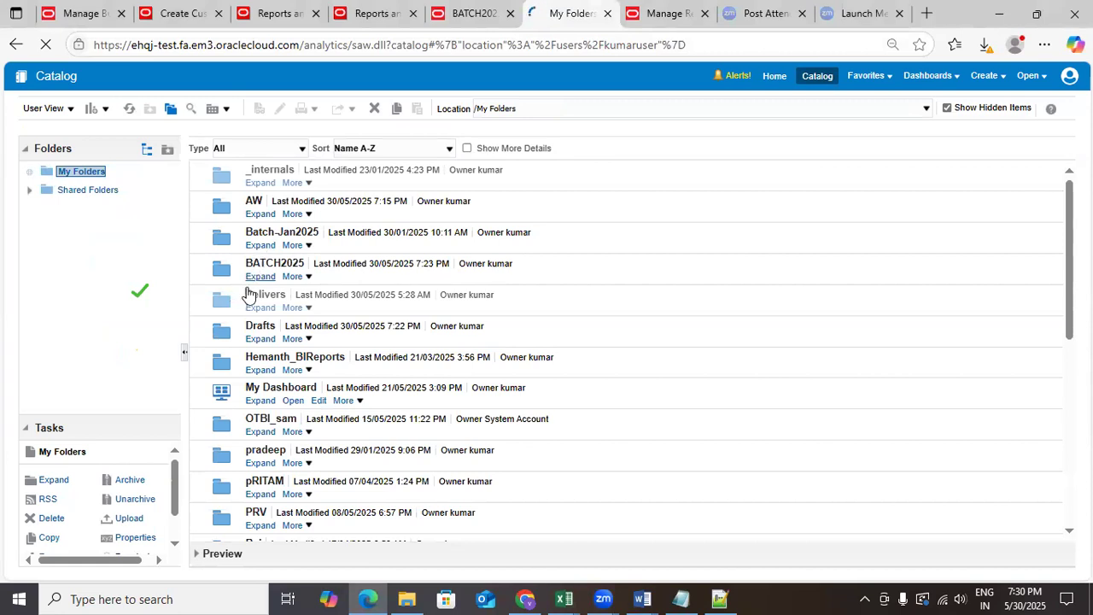
click(503, 10)
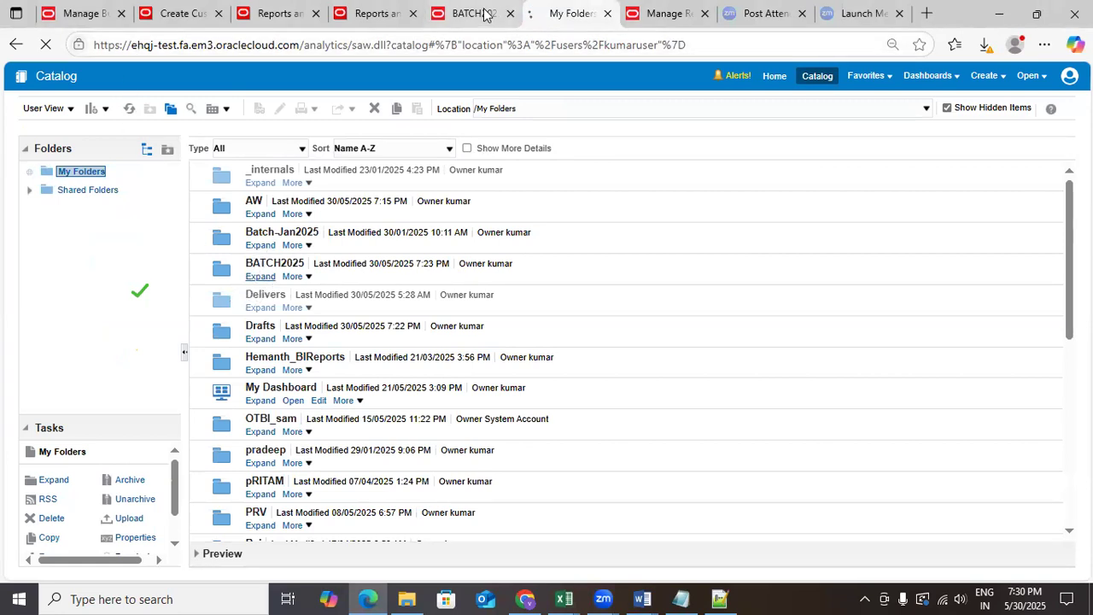
click(45, 47)
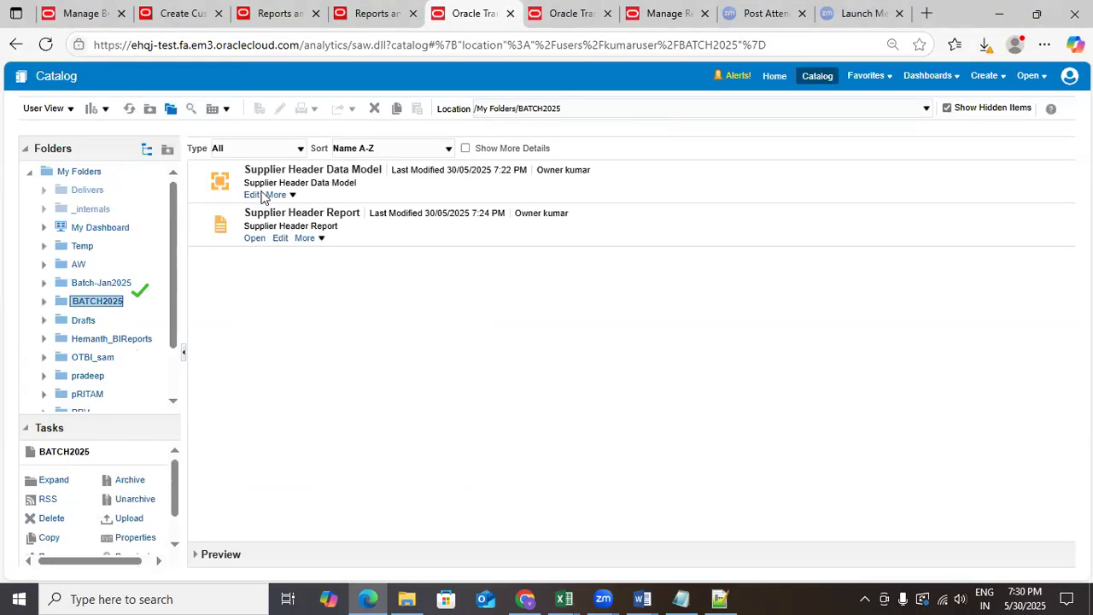
Step: Delete the Supplier Header Report from the BATCH2025 folder
click(319, 238)
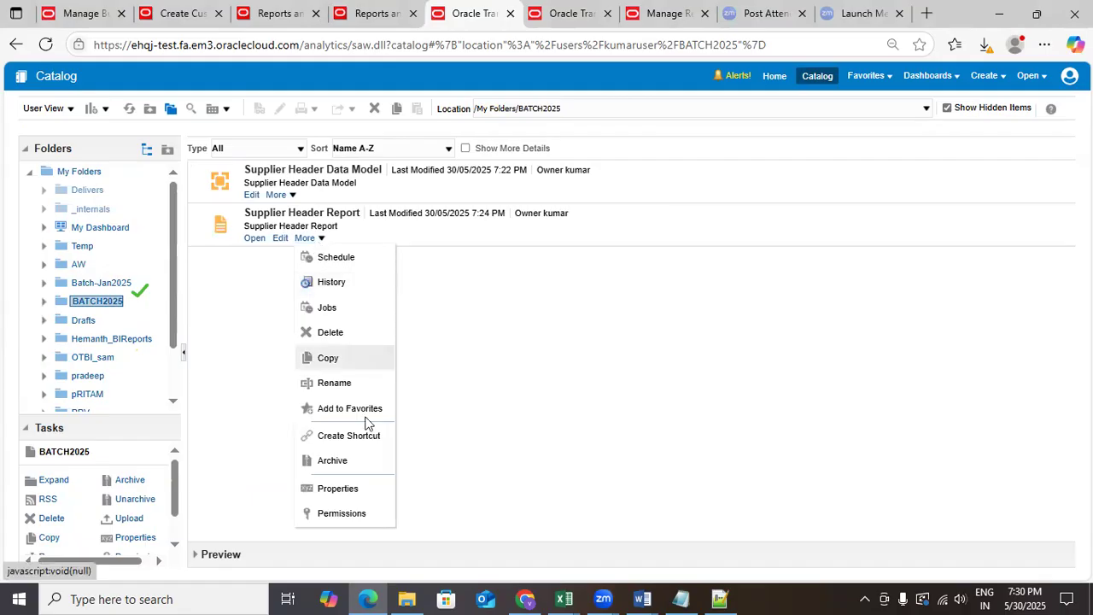
click(344, 332)
click(655, 347)
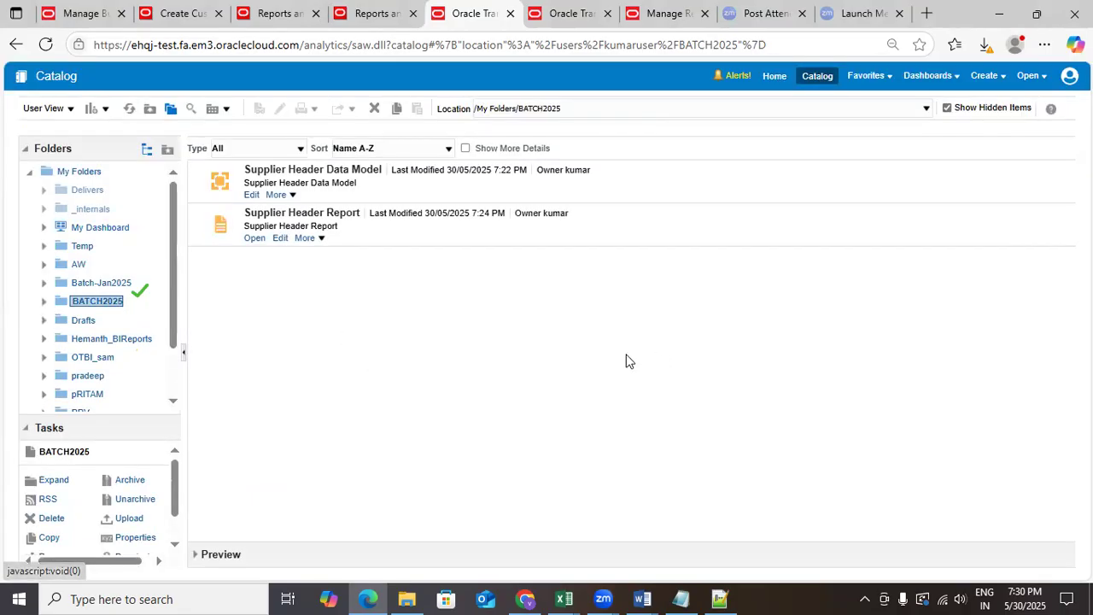
Step: Start a guided report from the Supplier Header Data Model, using the portrait page option and Table layout
click(250, 196)
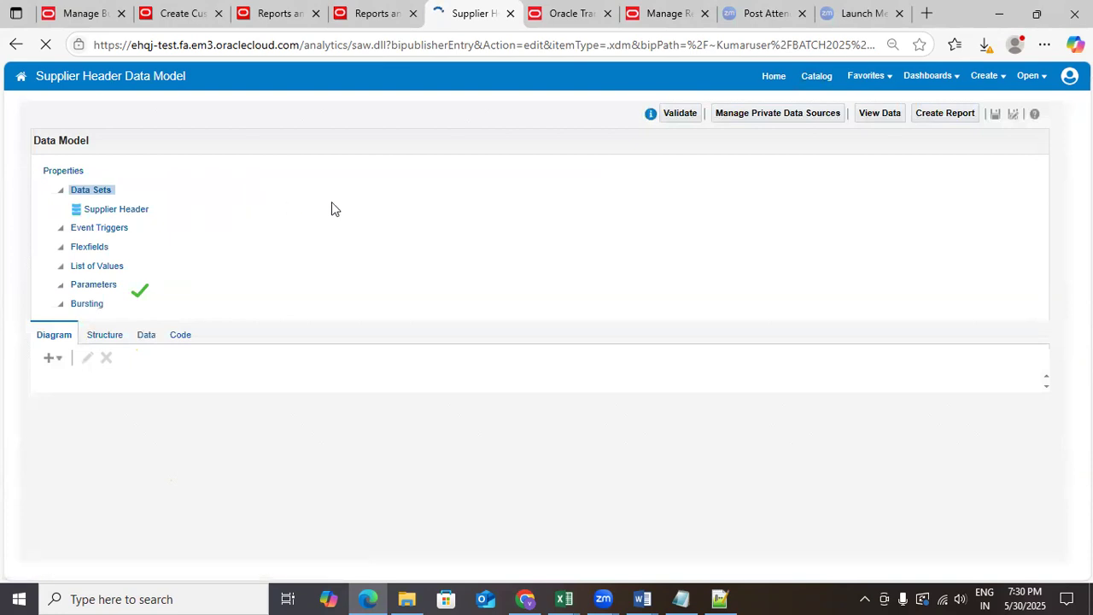
click(956, 113)
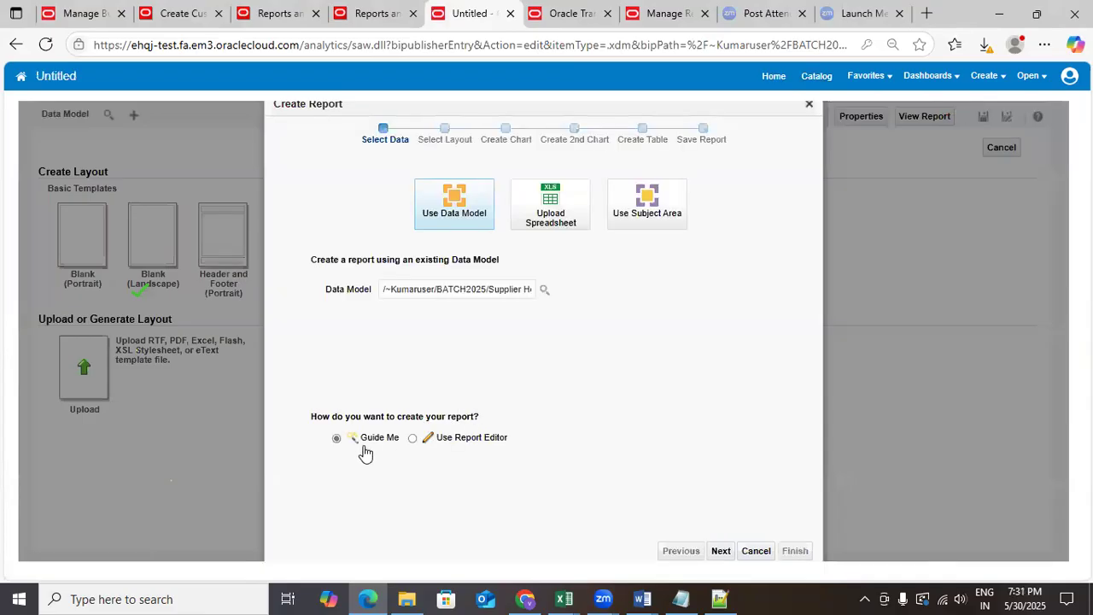
click(721, 552)
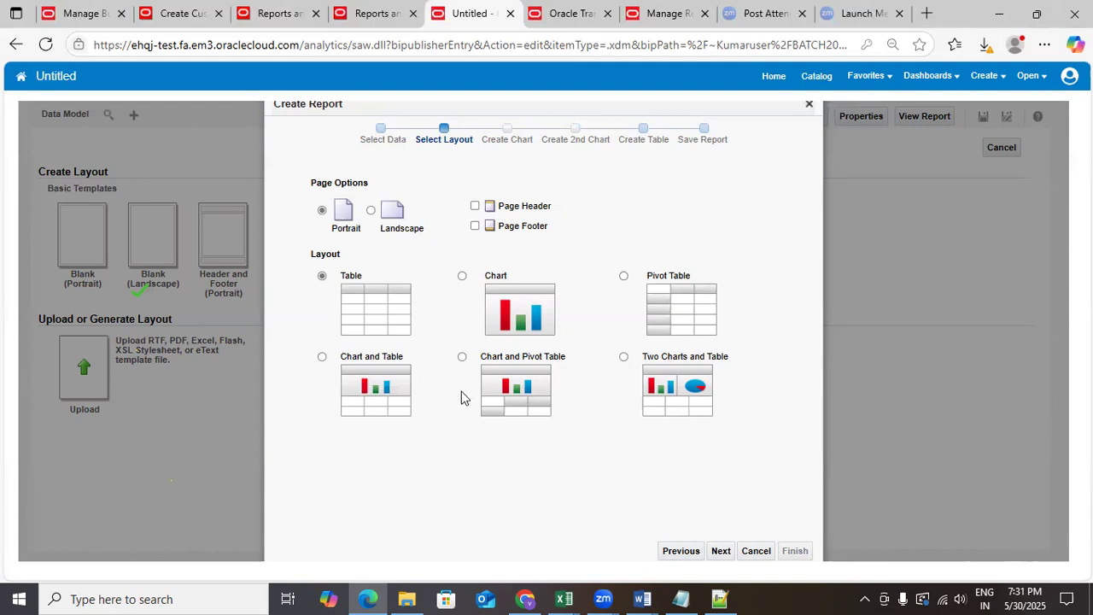
click(722, 553)
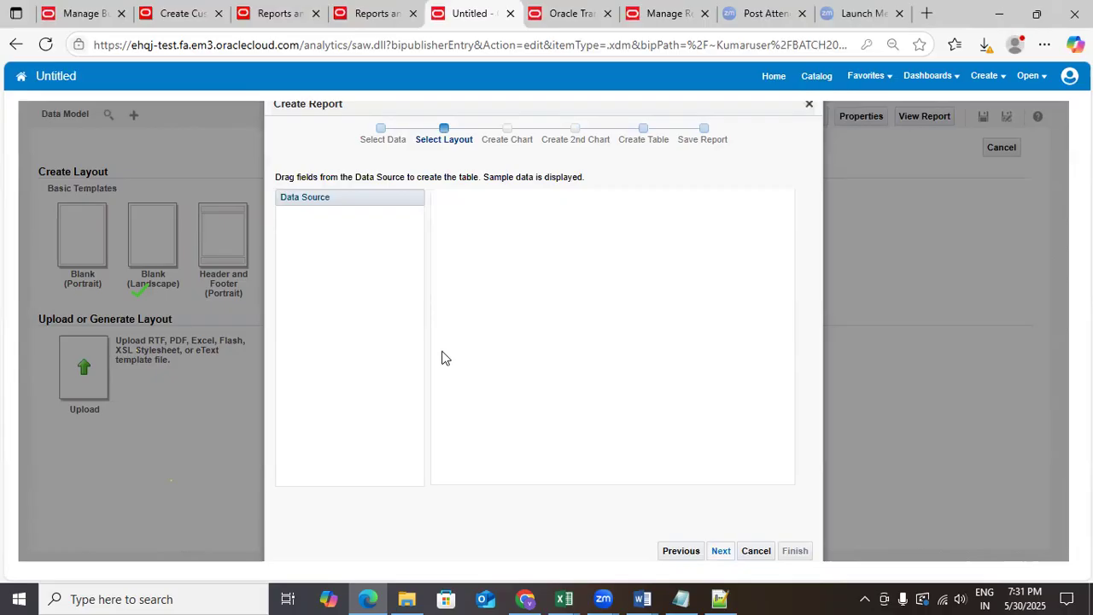
Step: Add the SUPPLIER_NAME, SUPPLIER_NUMBER, SUPPLIER_ALT_NAME, TAX_ORGANIZATION_TYPE and SUPPLIER_TYPE fields as columns of the report table
drag(366, 266, 567, 241)
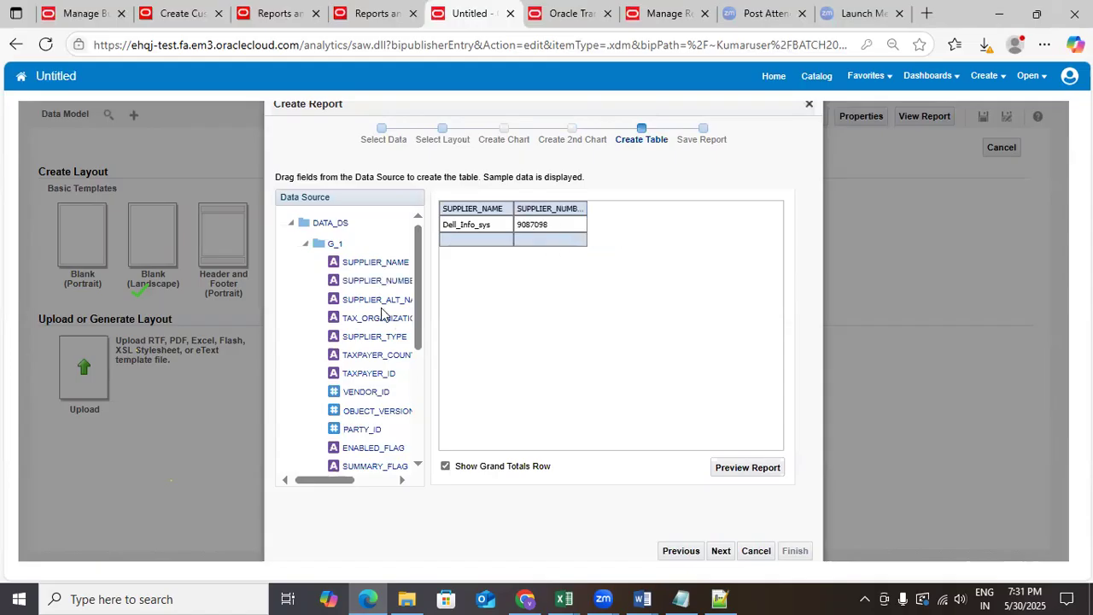
drag(379, 304, 627, 236)
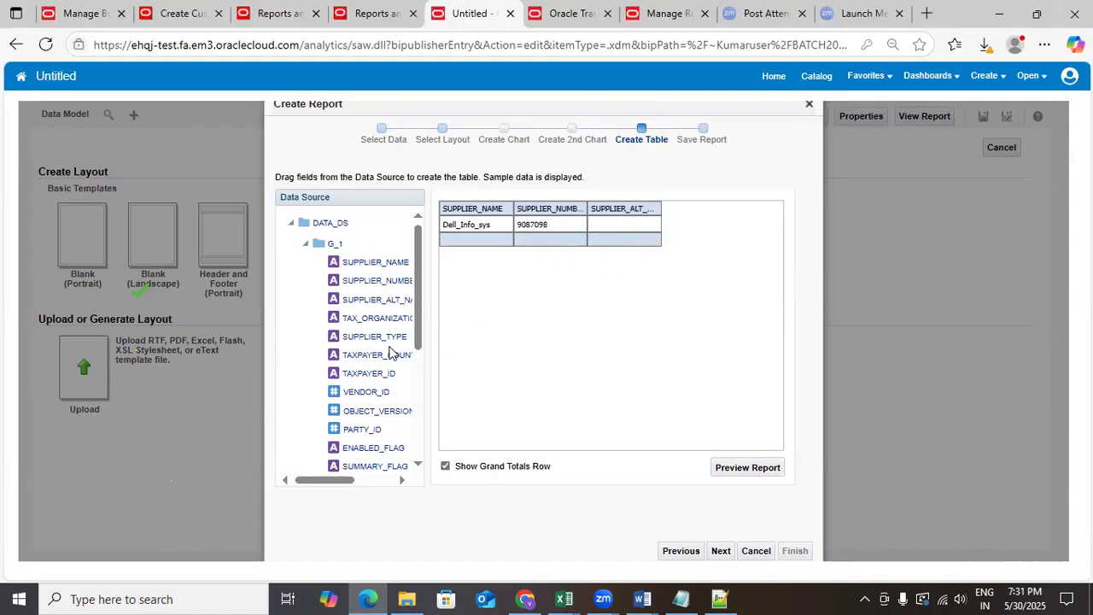
drag(367, 323, 681, 247)
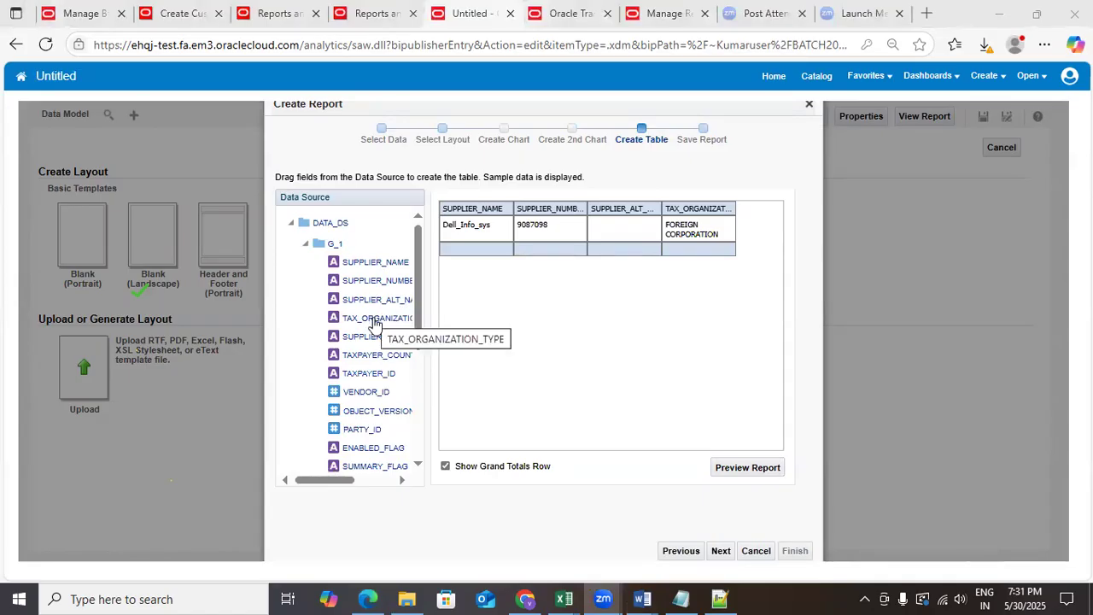
drag(370, 336, 753, 235)
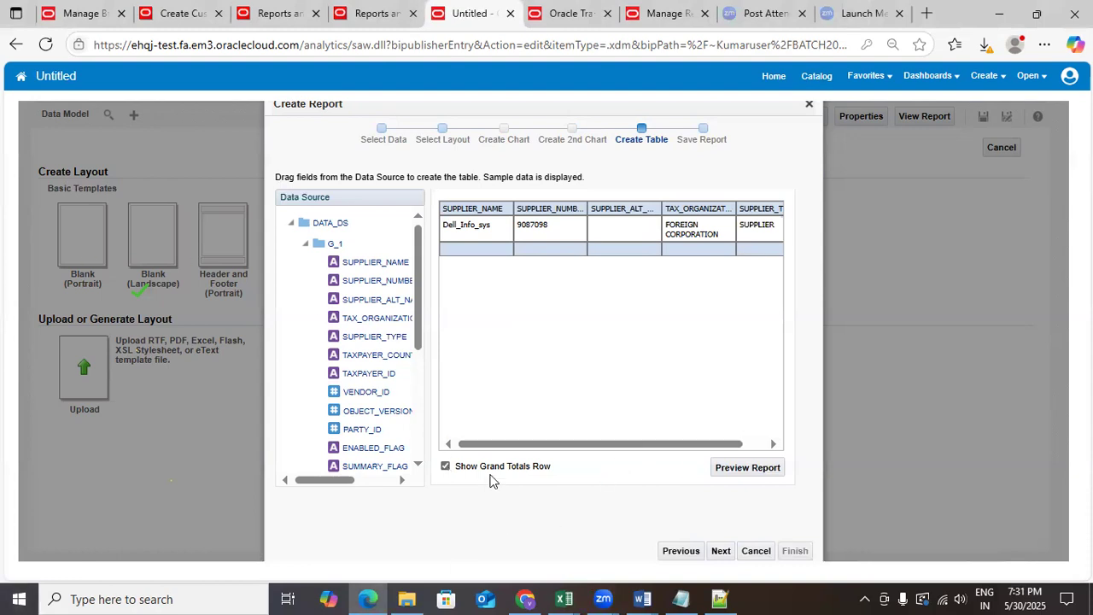
Step: Append the TAXPAYER_COUNTRY, TAXPAYER_ID and VENDOR_ID fields as columns at the end of the report table
drag(574, 451, 639, 447)
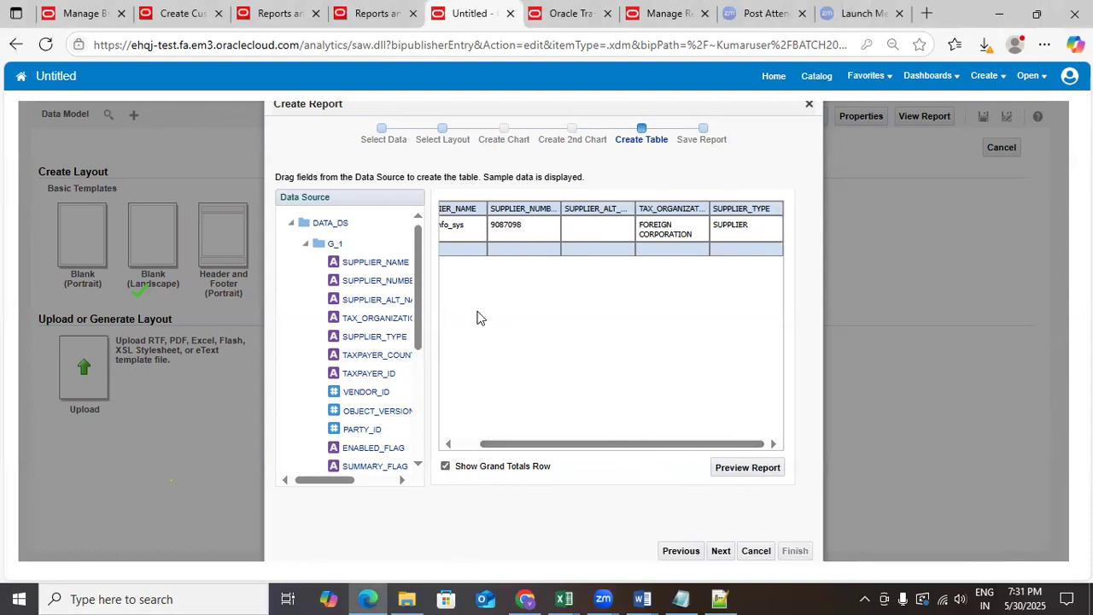
drag(367, 359, 747, 258)
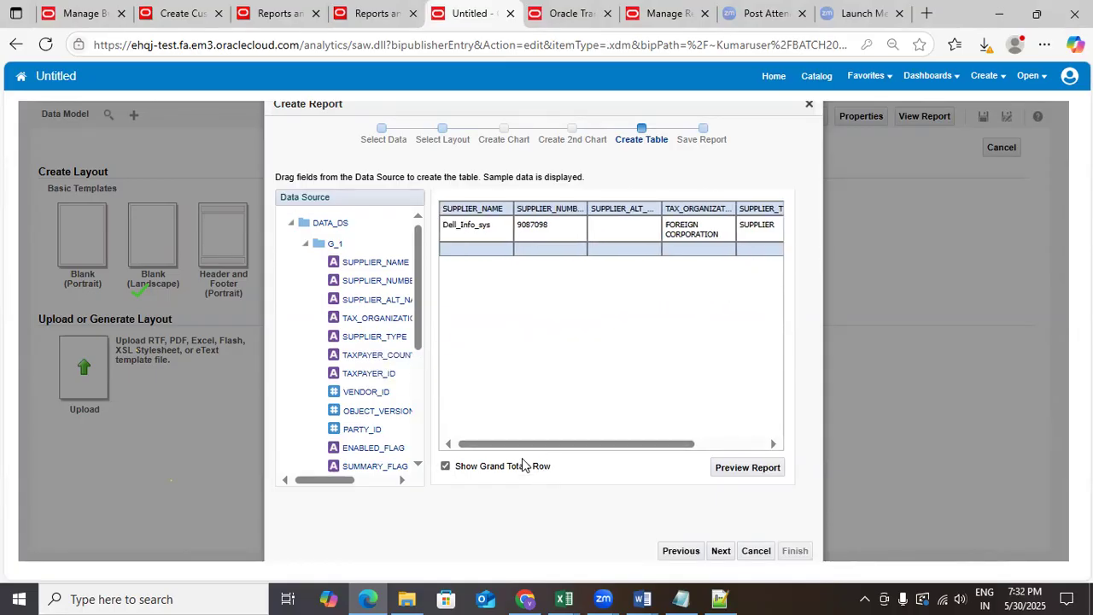
drag(520, 446, 681, 453)
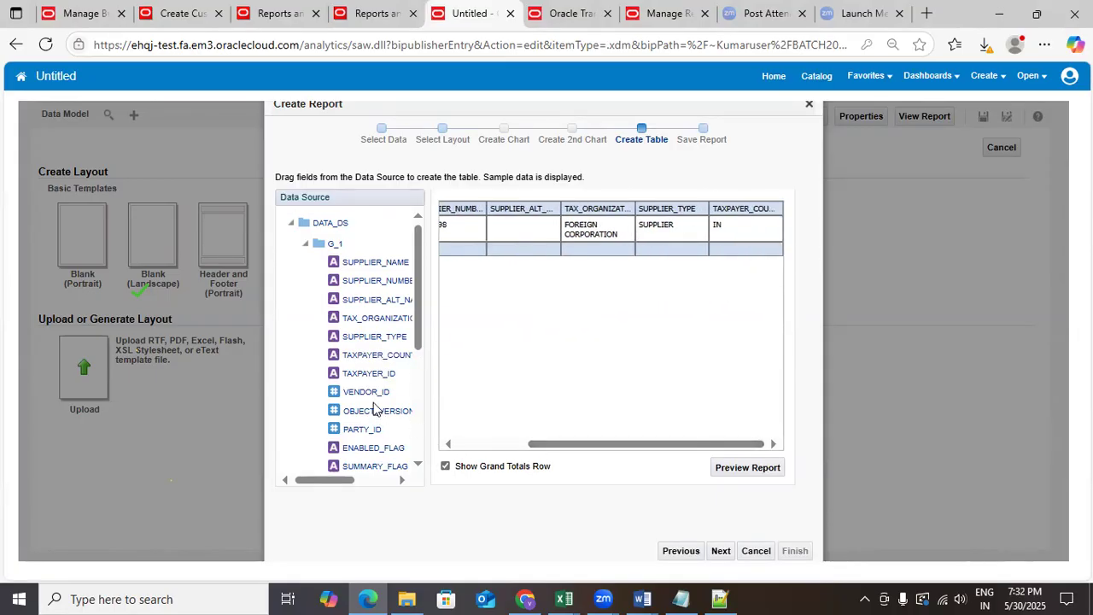
drag(359, 374, 755, 256)
drag(542, 446, 732, 452)
drag(362, 392, 759, 267)
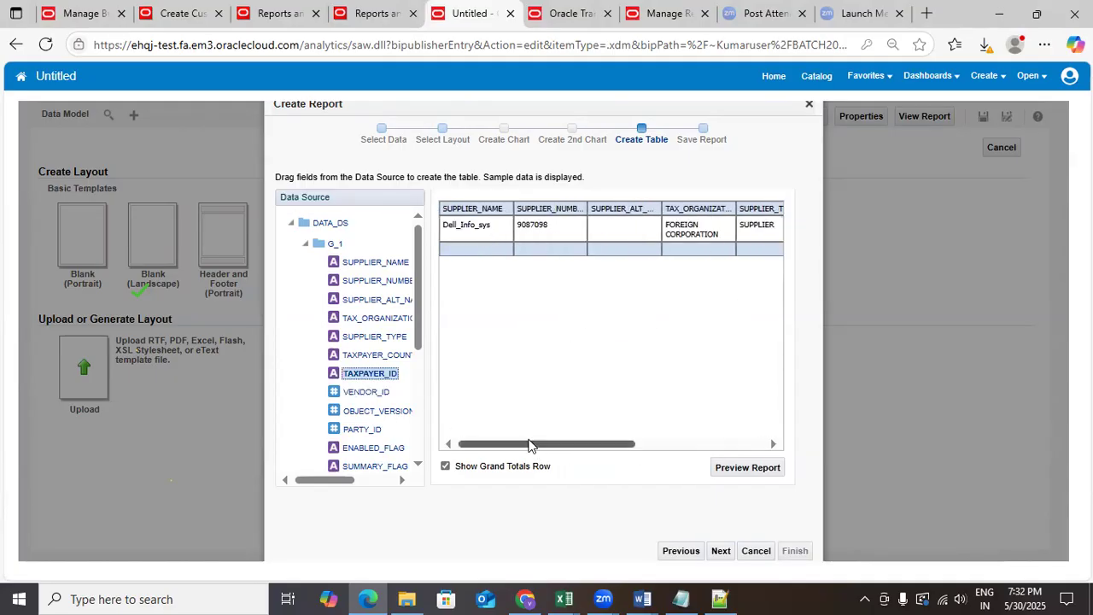
Step: Append the OBJECT_VERSION_NUMBER, PARTY_ID and ENABLED_FLAG fields as columns at the end of the report table
drag(538, 445, 738, 437)
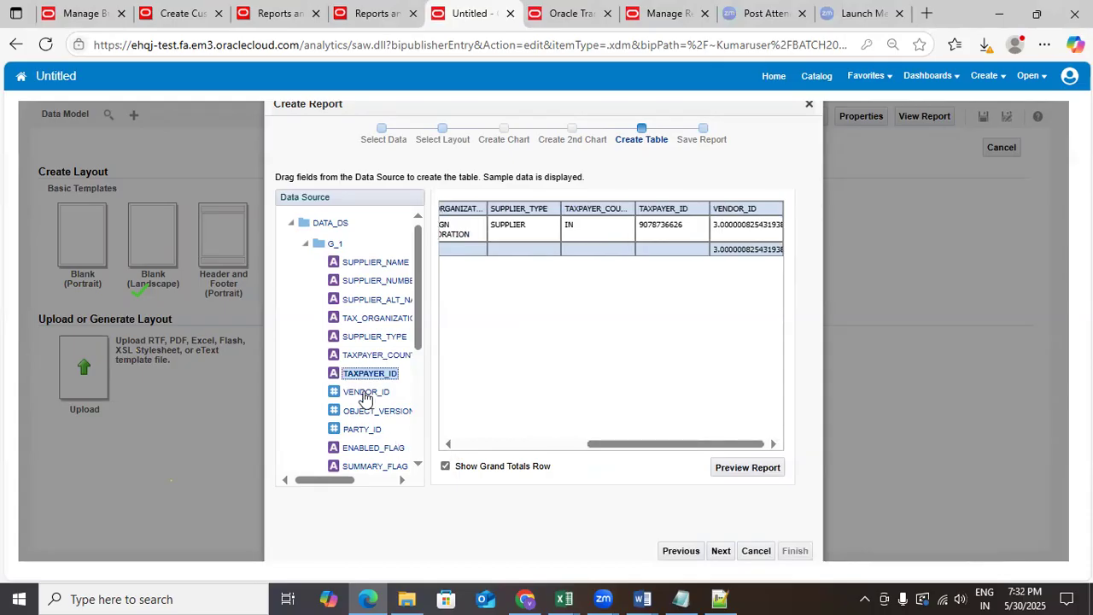
drag(362, 416, 748, 277)
drag(581, 446, 766, 445)
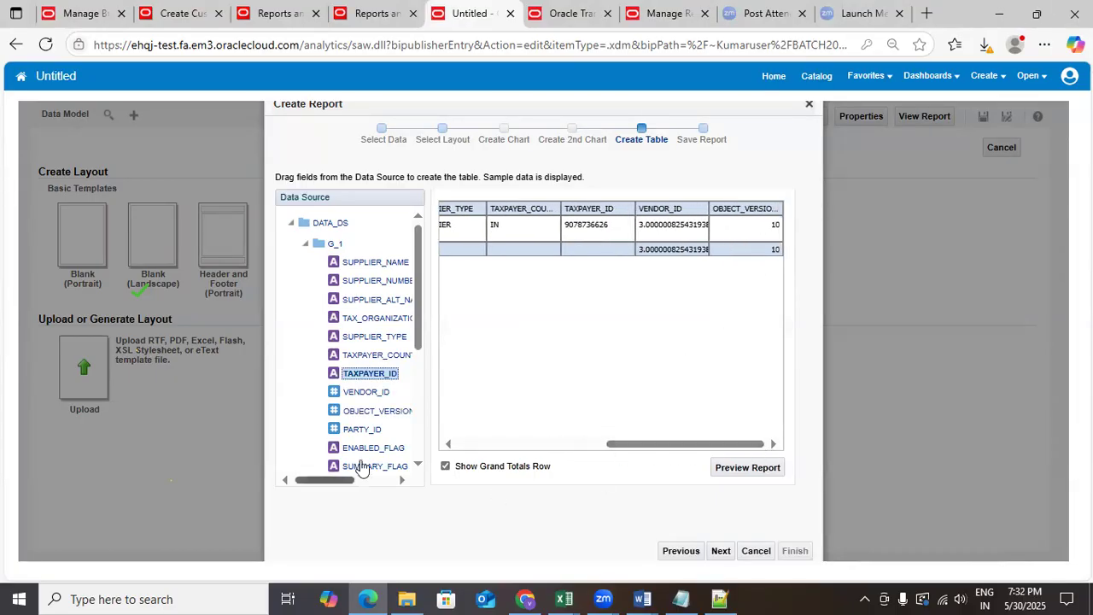
drag(362, 434, 764, 271)
drag(547, 445, 794, 458)
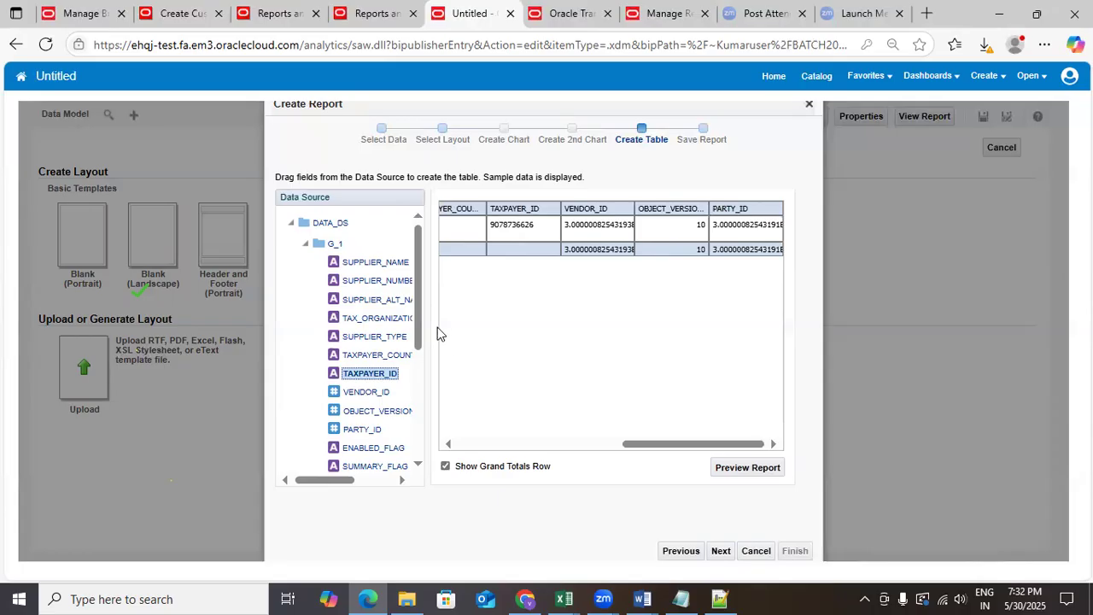
drag(419, 325, 420, 383)
mouse_move(374, 299)
mouse_down()
mouse_move(777, 282)
mouse_move(751, 299)
mouse_up()
Step: Turn off the grand totals row and add the SUMMARY_FLAG field to the report table
drag(543, 445, 770, 451)
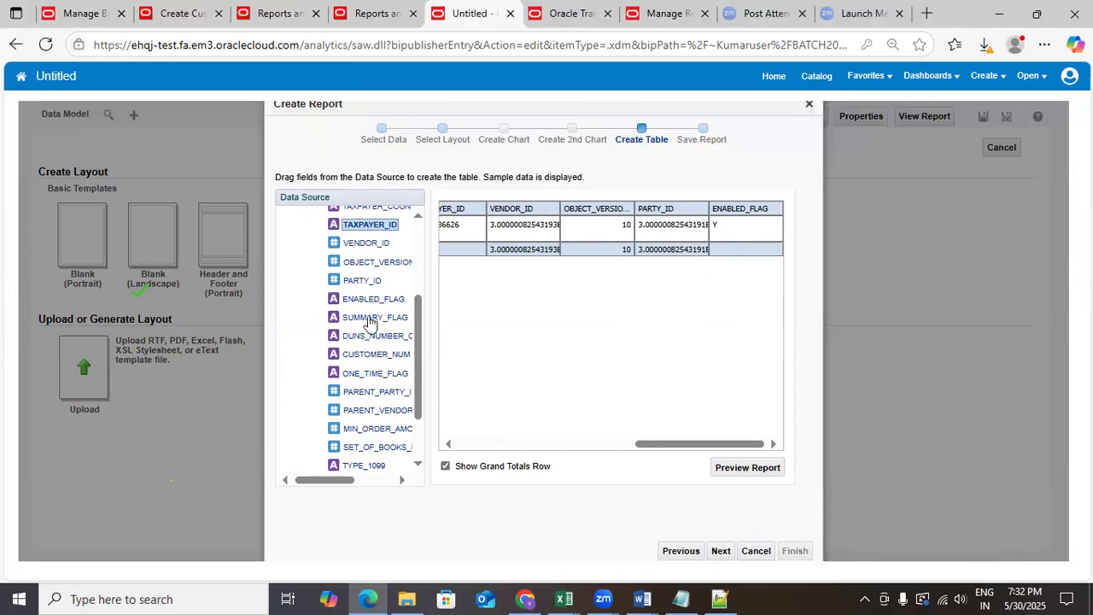
click(447, 469)
mouse_move(363, 318)
mouse_down()
mouse_move(659, 276)
mouse_move(760, 249)
mouse_move(746, 242)
mouse_up()
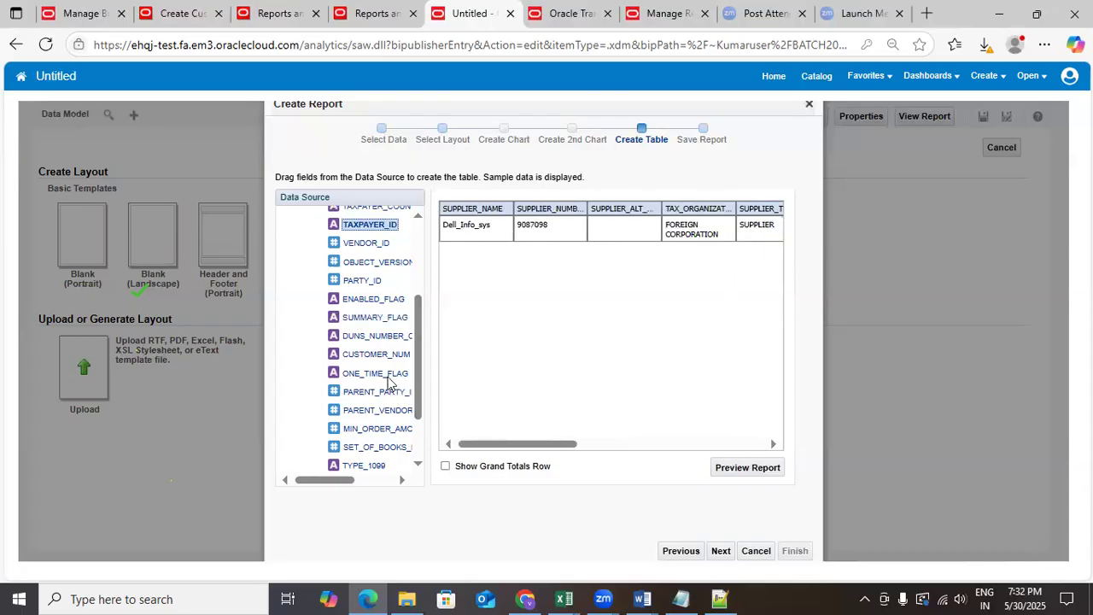
Step: Append the DUNS_NUMBER_C, CUSTOMER_NUM and ONE_TIME_FLAG fields as columns at the end of the report table
mouse_move(363, 342)
mouse_down()
mouse_move(396, 347)
mouse_move(790, 263)
mouse_move(751, 266)
mouse_up()
drag(508, 444, 751, 435)
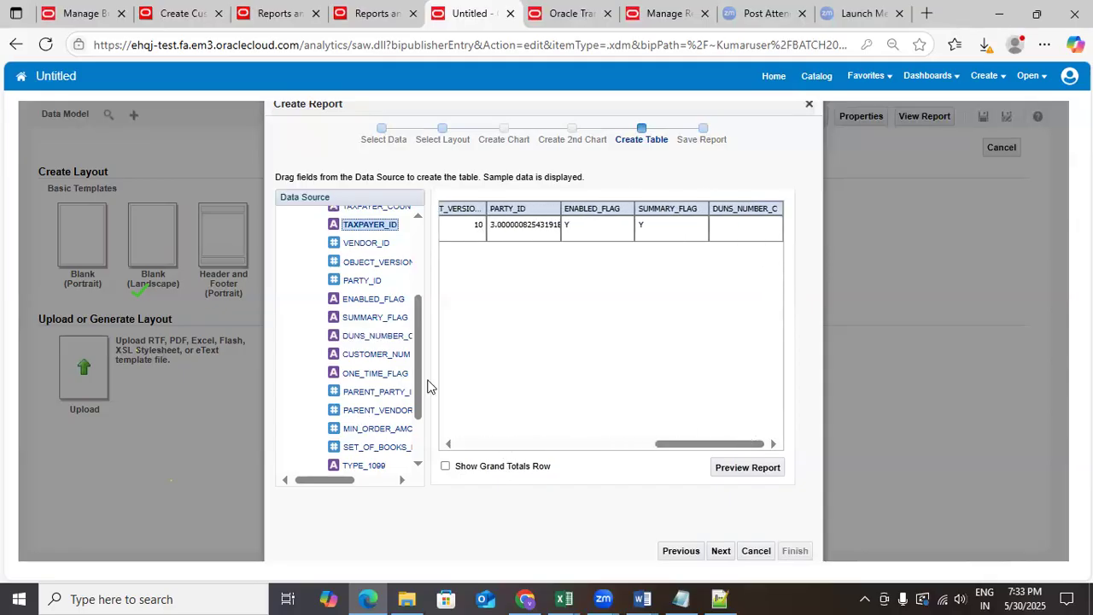
drag(373, 364, 748, 311)
drag(516, 446, 722, 446)
drag(357, 374, 768, 345)
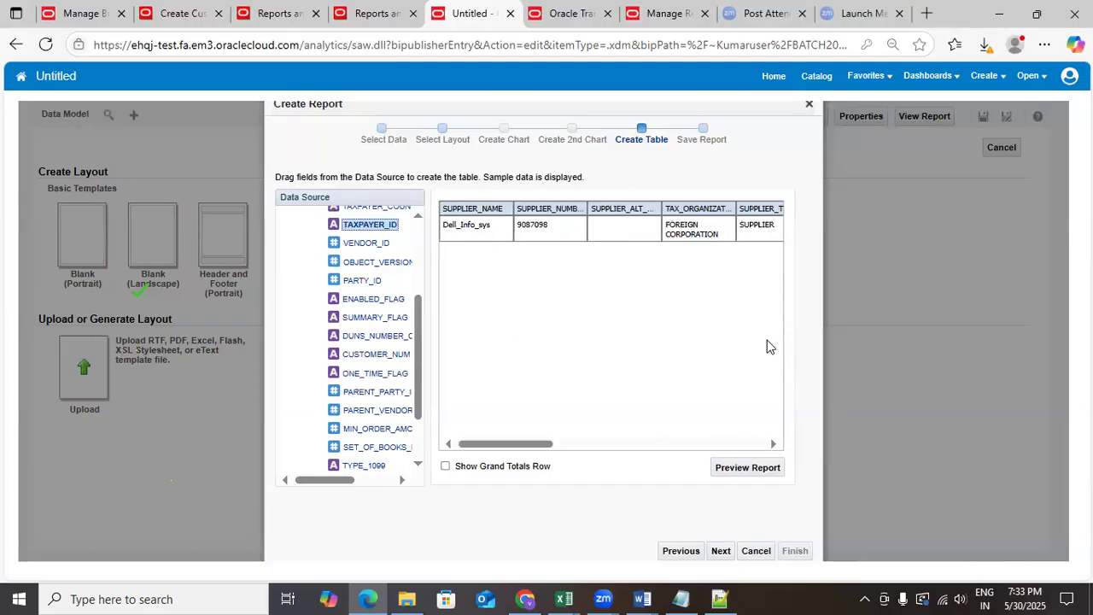
drag(476, 445, 688, 445)
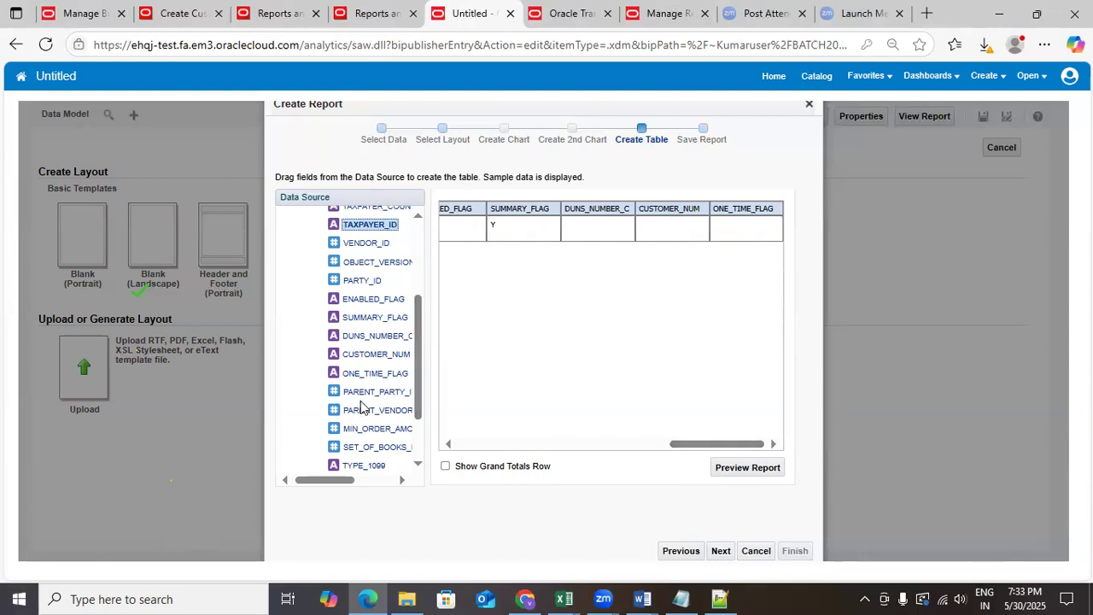
Step: Append the parent party, parent vendor and minimum order amount fields as columns at the end of the report table
drag(357, 392, 753, 255)
drag(473, 447, 826, 444)
mouse_move(361, 412)
mouse_down()
mouse_move(795, 279)
mouse_move(767, 276)
mouse_up()
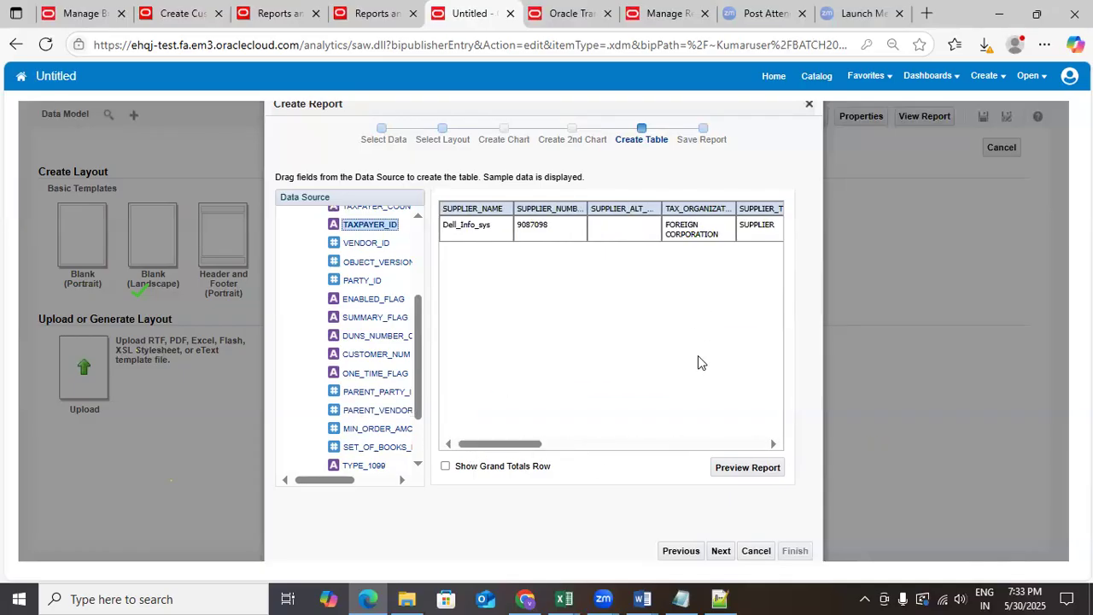
drag(492, 448, 777, 446)
drag(364, 438, 755, 258)
drag(506, 445, 843, 450)
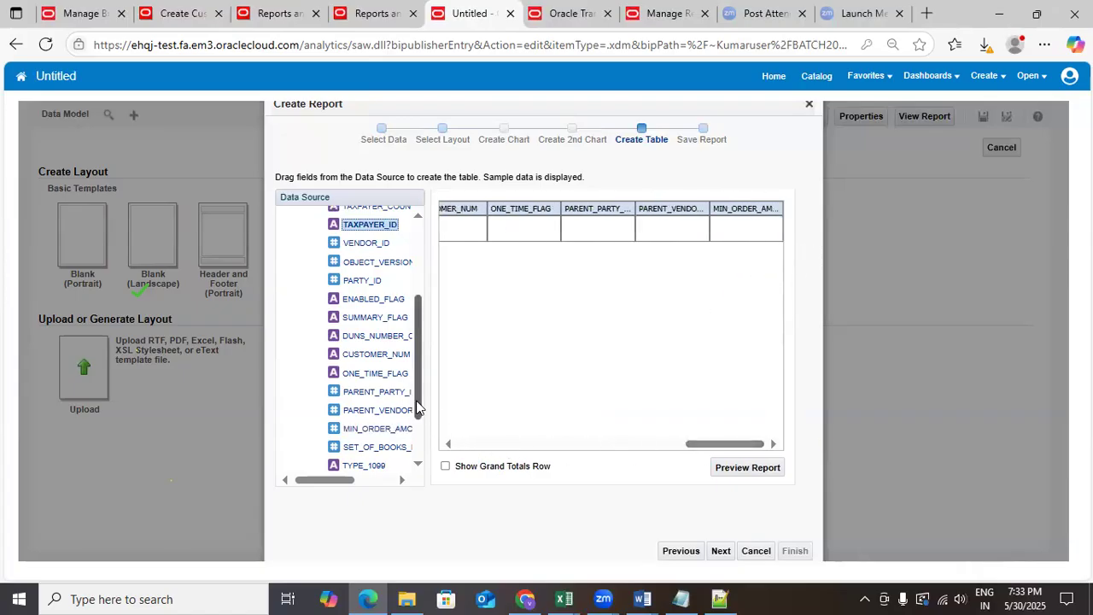
Step: Append the set of books and TYPE_1099 fields as columns at the end of the report table
scroll(416, 409, down, 1)
mouse_move(373, 386)
mouse_down()
mouse_move(780, 269)
mouse_move(769, 267)
mouse_up()
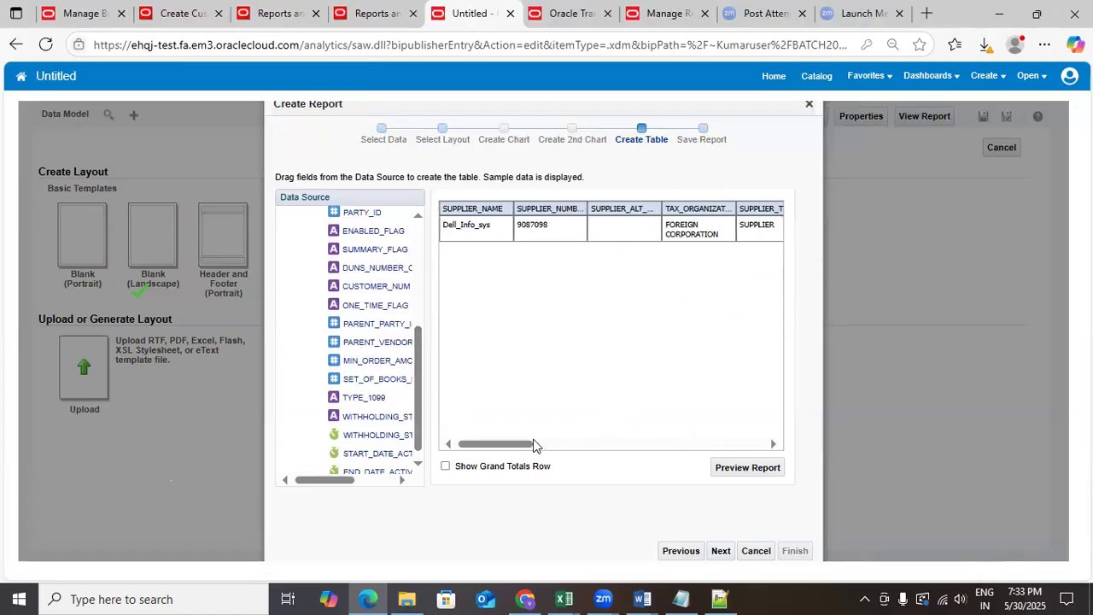
drag(504, 444, 753, 455)
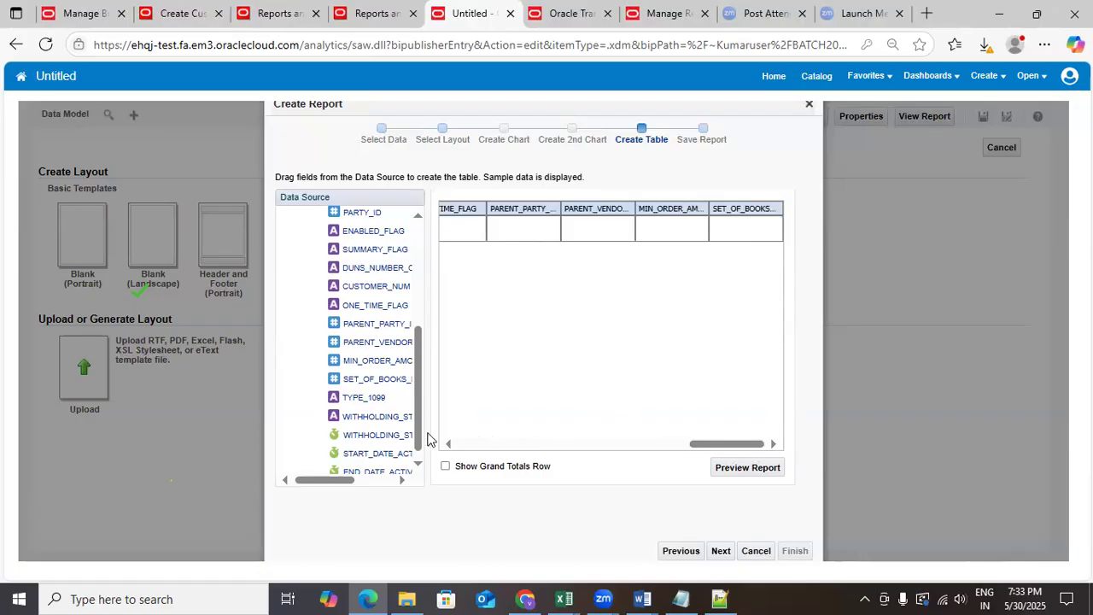
mouse_move(361, 399)
mouse_down()
mouse_move(456, 386)
mouse_move(707, 311)
mouse_move(781, 276)
mouse_up()
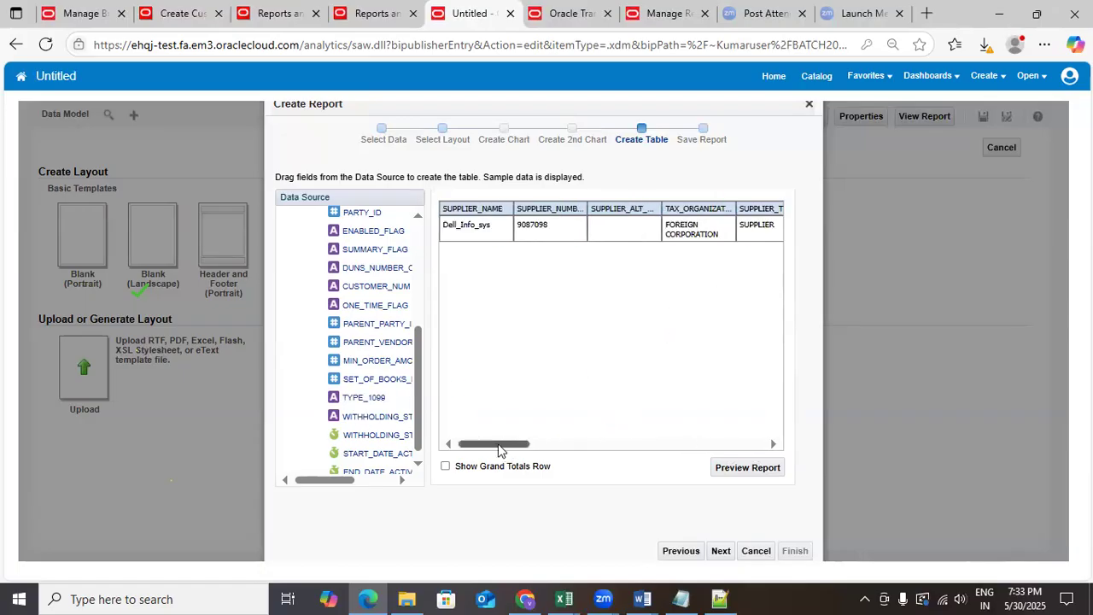
drag(503, 447, 817, 456)
Step: Add a withholding field and the active start date and active end date fields to the end section of the report table
scroll(419, 423, down, 1)
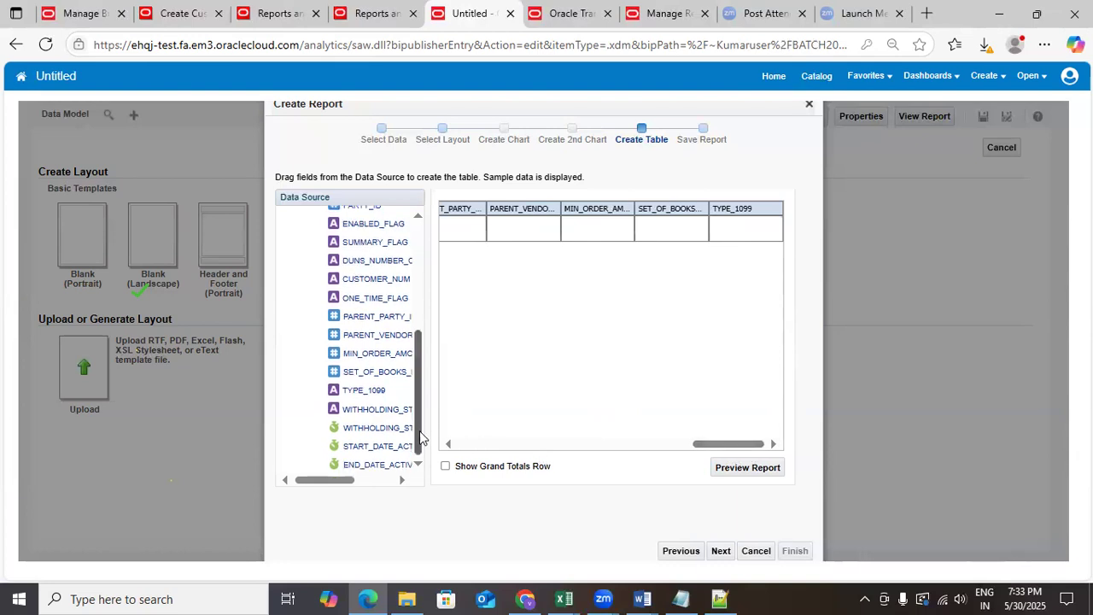
mouse_move(379, 419)
mouse_down()
mouse_move(835, 249)
mouse_move(765, 261)
mouse_up()
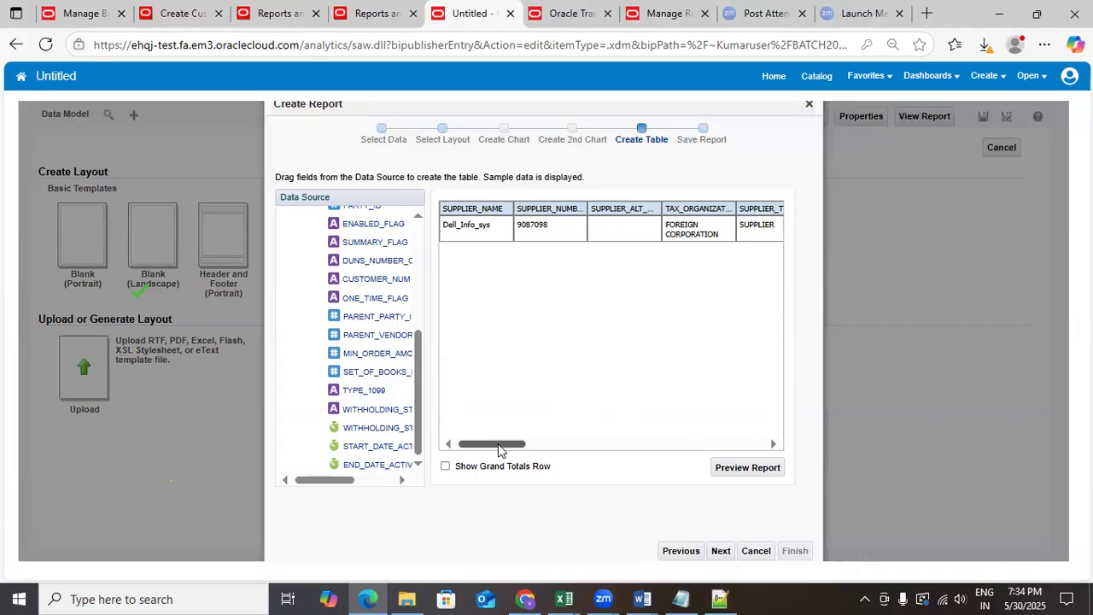
drag(505, 445, 779, 452)
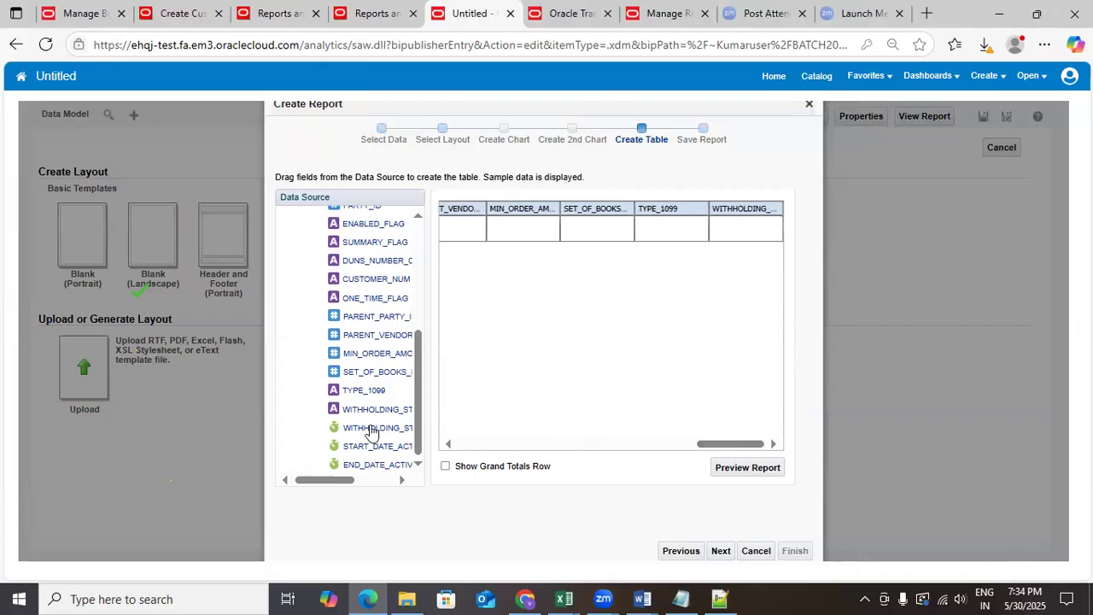
mouse_move(368, 445)
mouse_down()
mouse_move(541, 408)
mouse_move(740, 269)
mouse_move(712, 293)
mouse_up()
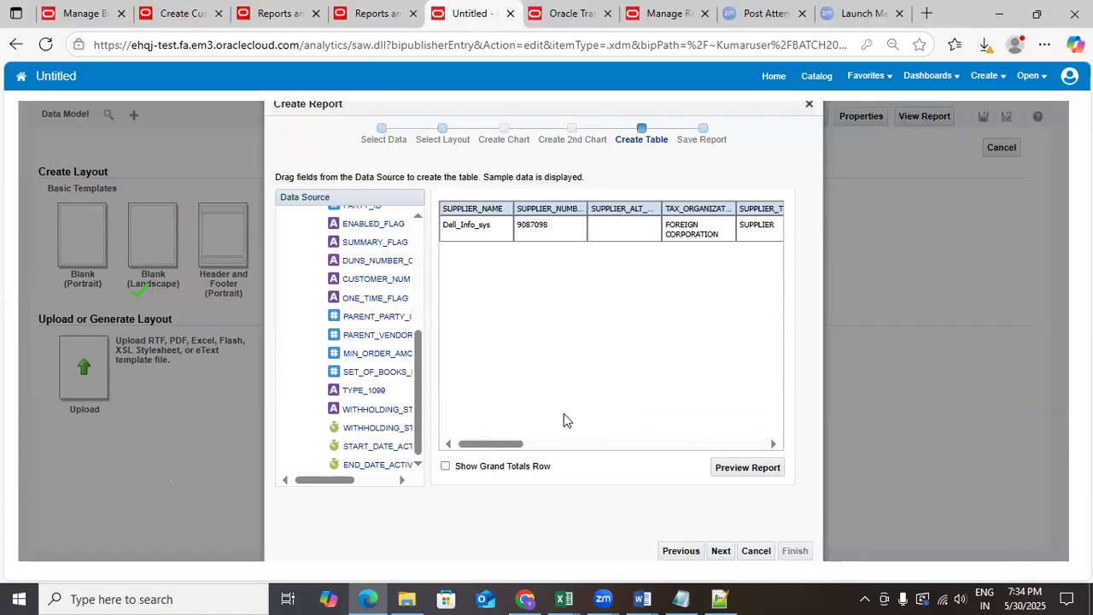
drag(501, 445, 759, 438)
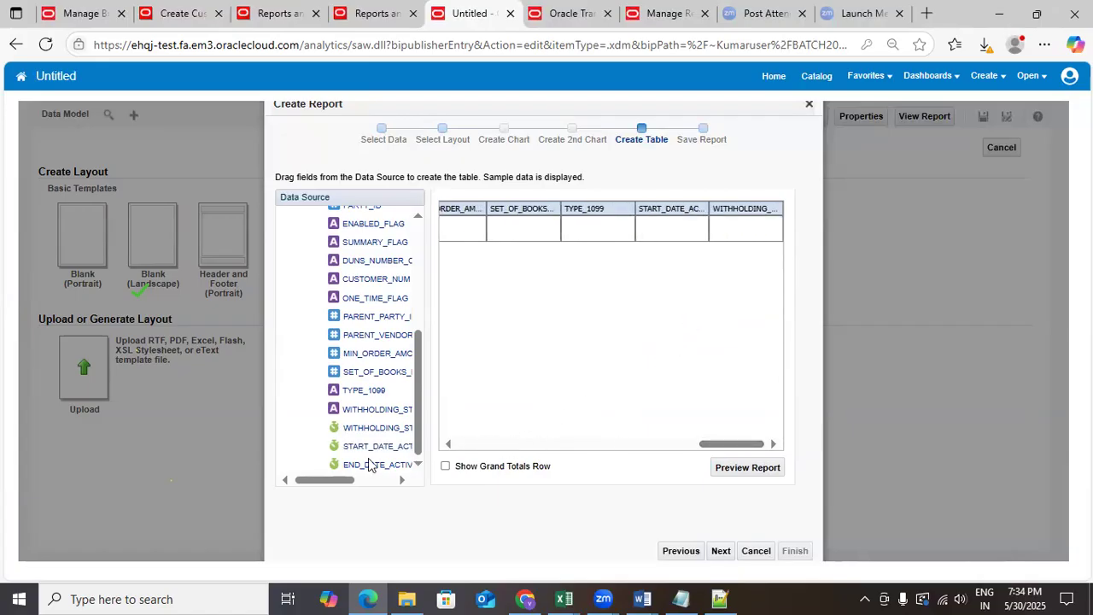
mouse_move(367, 464)
mouse_down()
mouse_move(795, 244)
mouse_move(723, 293)
mouse_up()
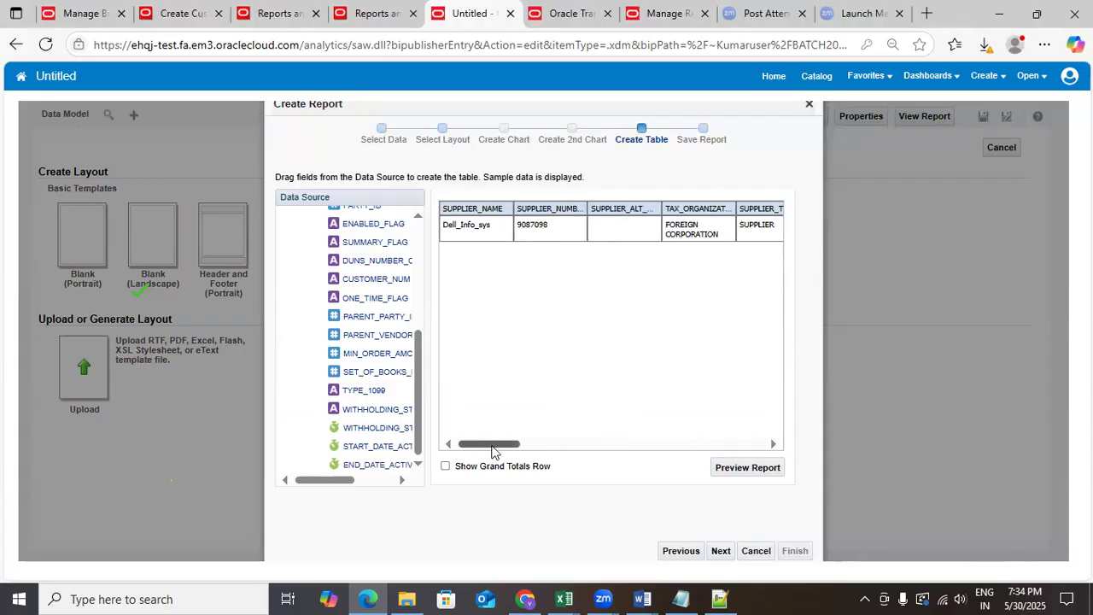
drag(489, 450, 762, 448)
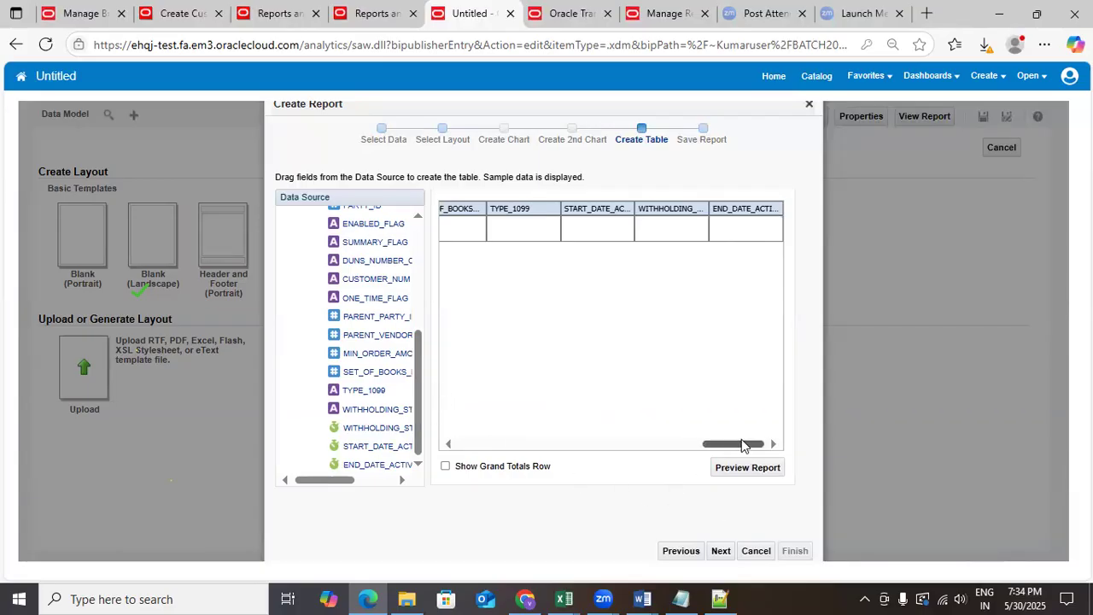
Step: Check the table columns against the data source fields and advance the report wizard to the Save Report stage
drag(743, 450, 672, 452)
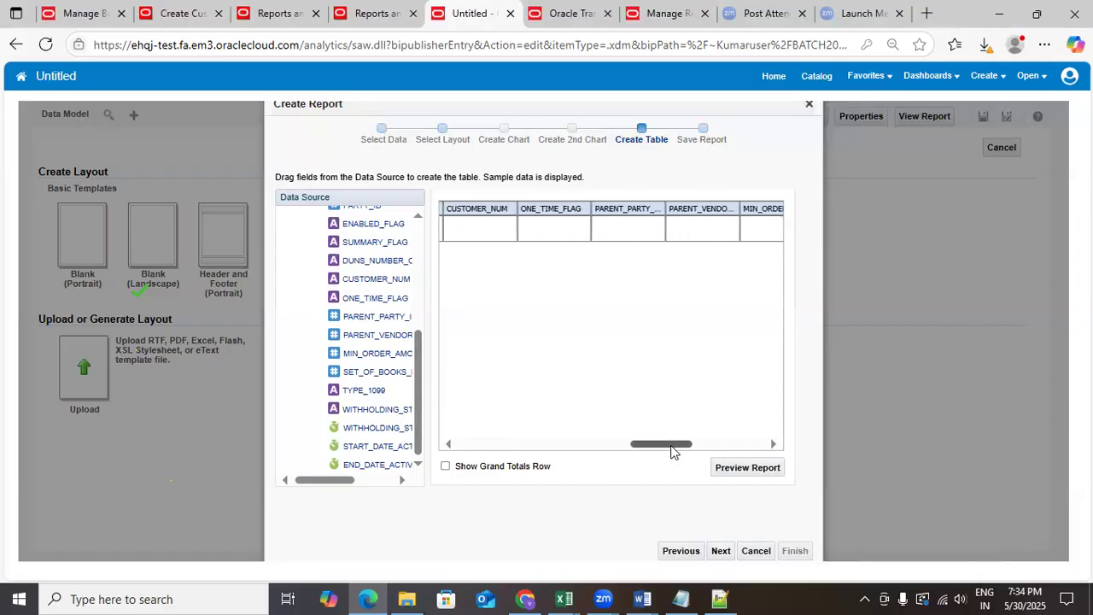
scroll(388, 349, up, 3)
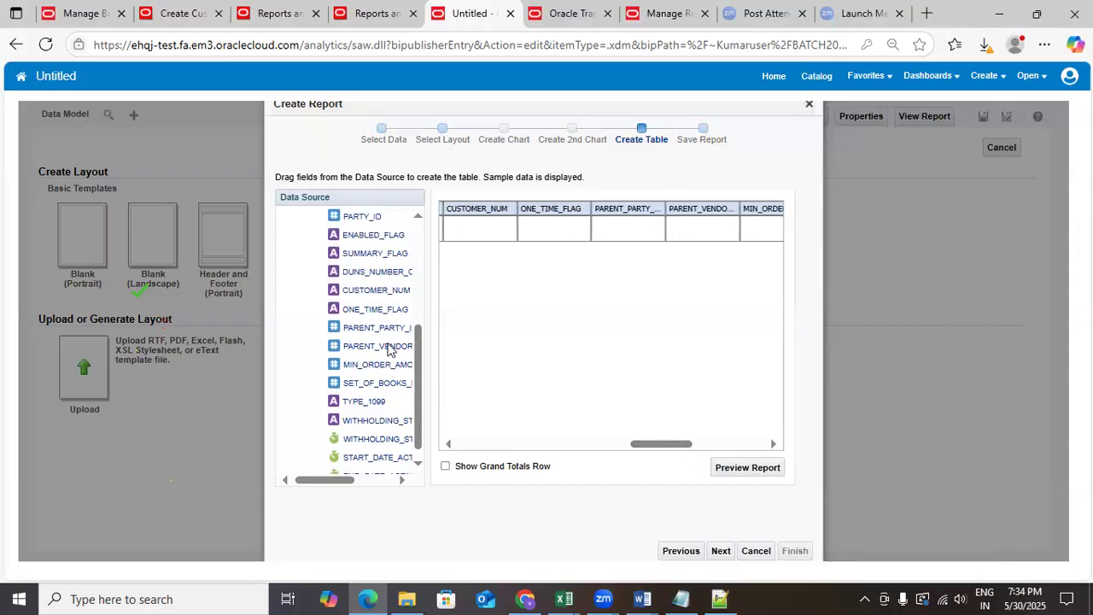
scroll(386, 350, down, 3)
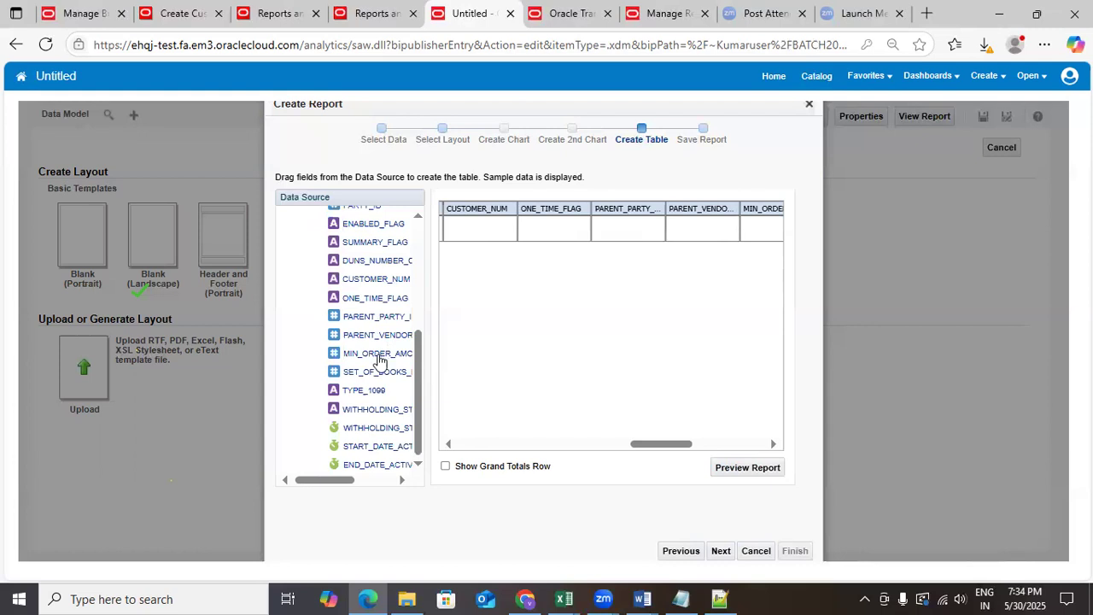
scroll(380, 361, up, 2)
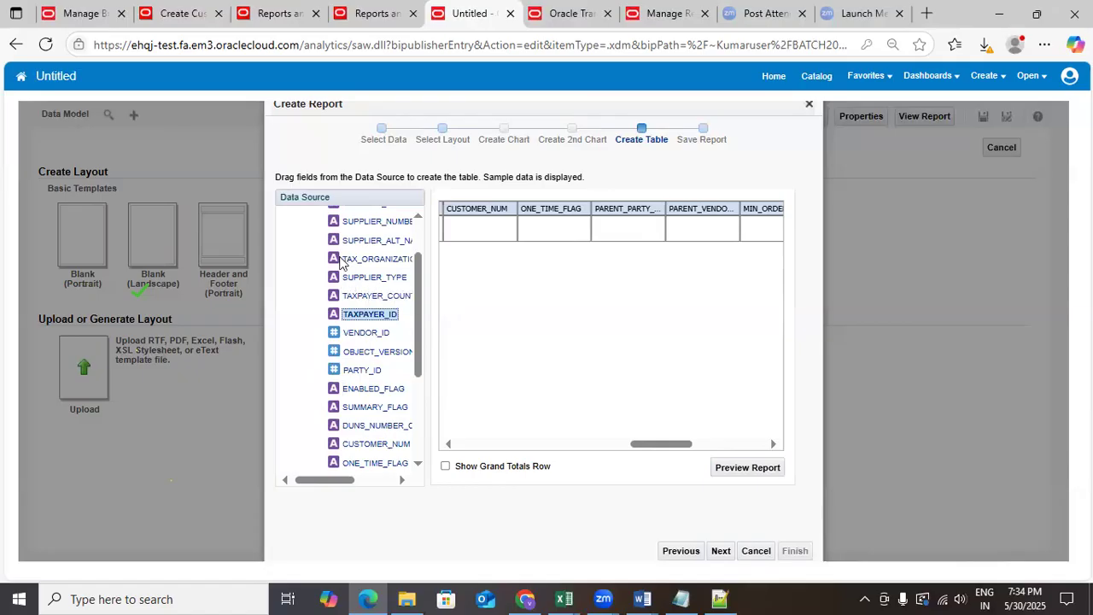
scroll(339, 262, down, 2)
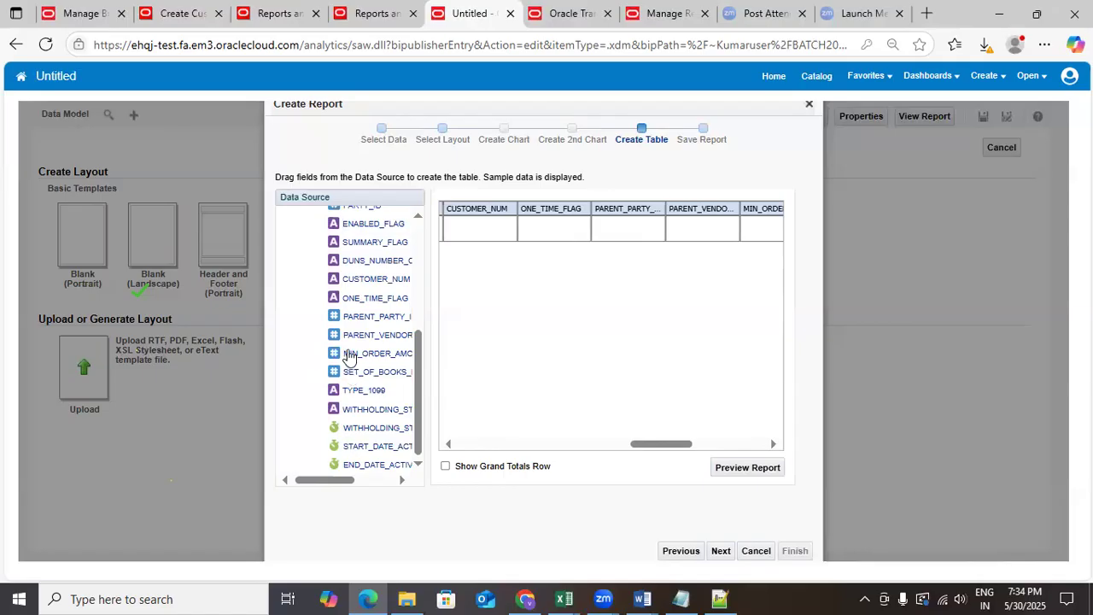
click(352, 322)
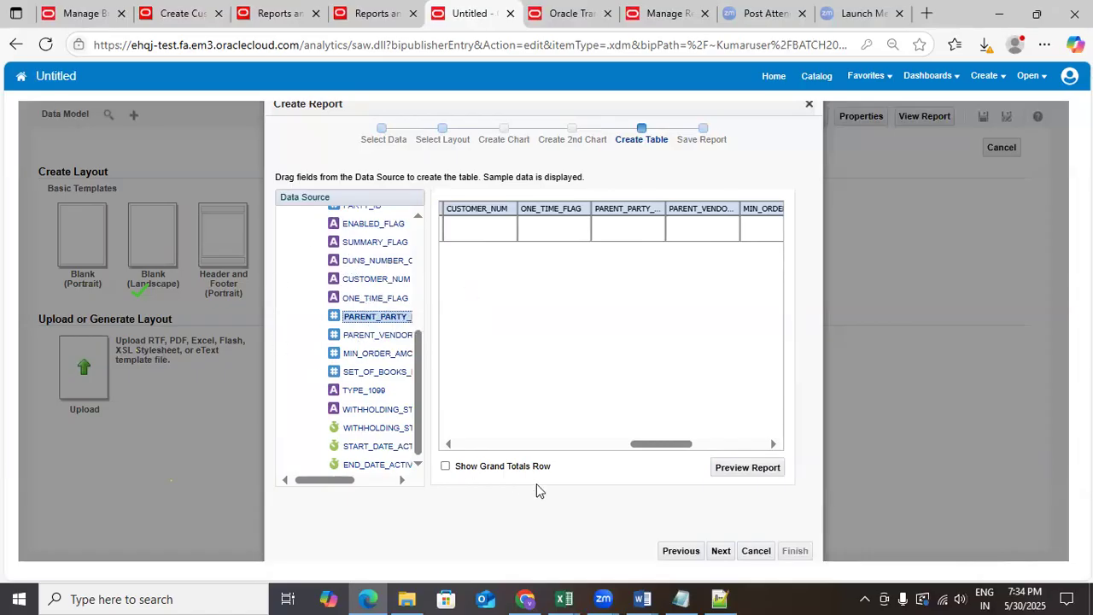
click(720, 551)
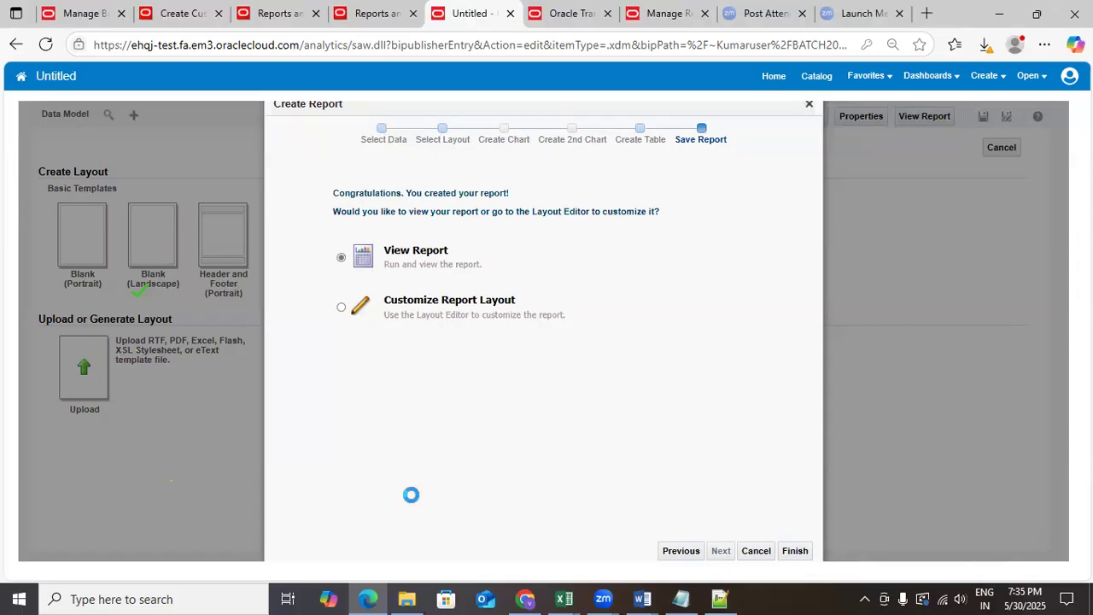
Step: Switch to File Explorer and examine the contents of the CASH MANAGEMENT and JOURNAL folders on New Volume (F:)
click(406, 599)
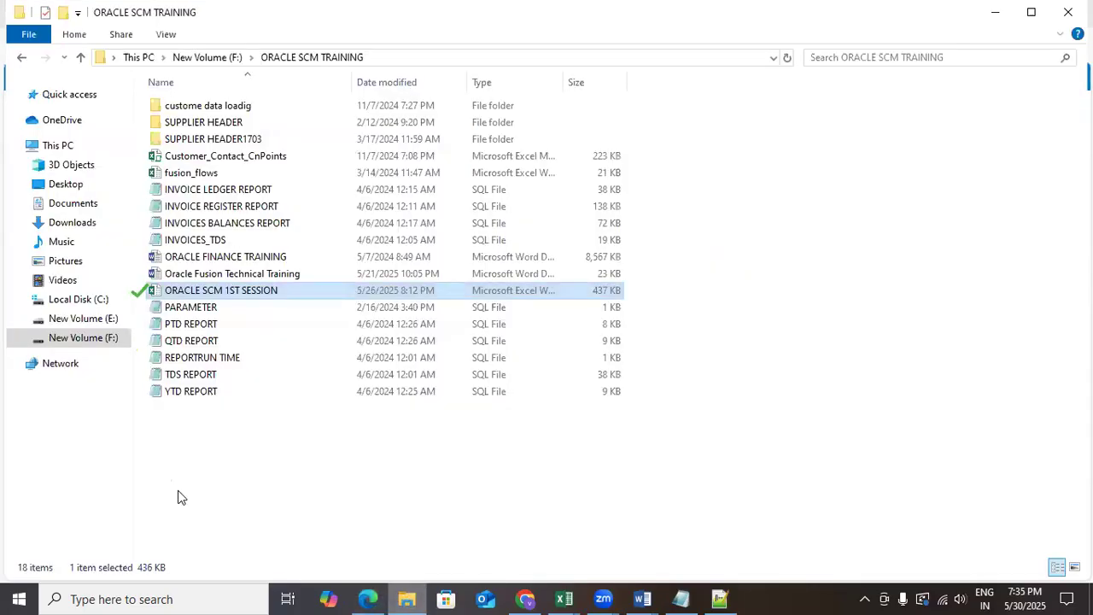
click(108, 338)
scroll(266, 261, down, 1)
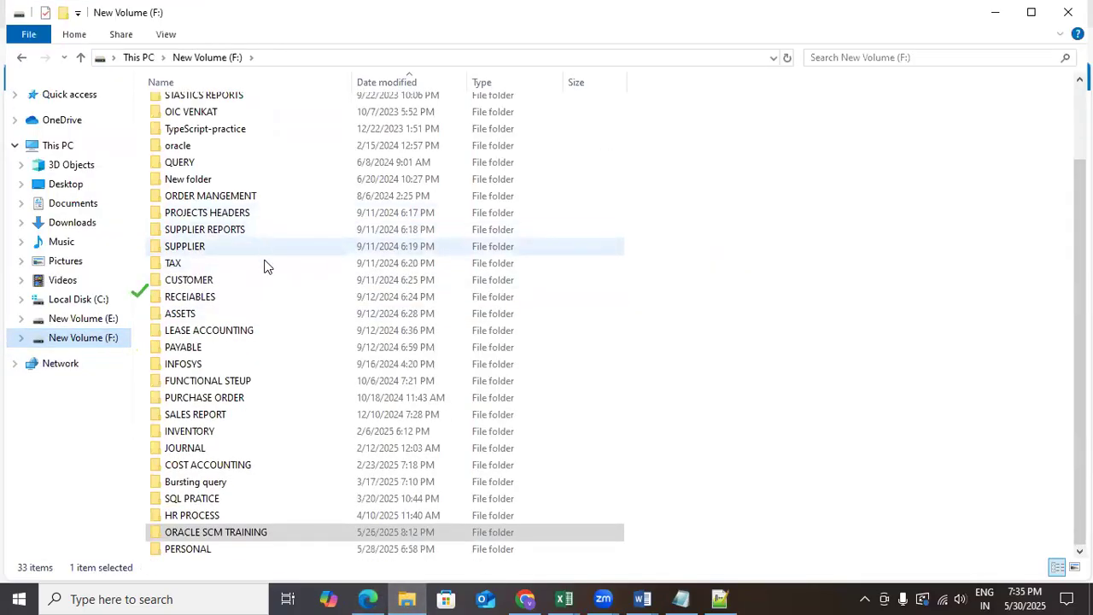
scroll(268, 237, up, 2)
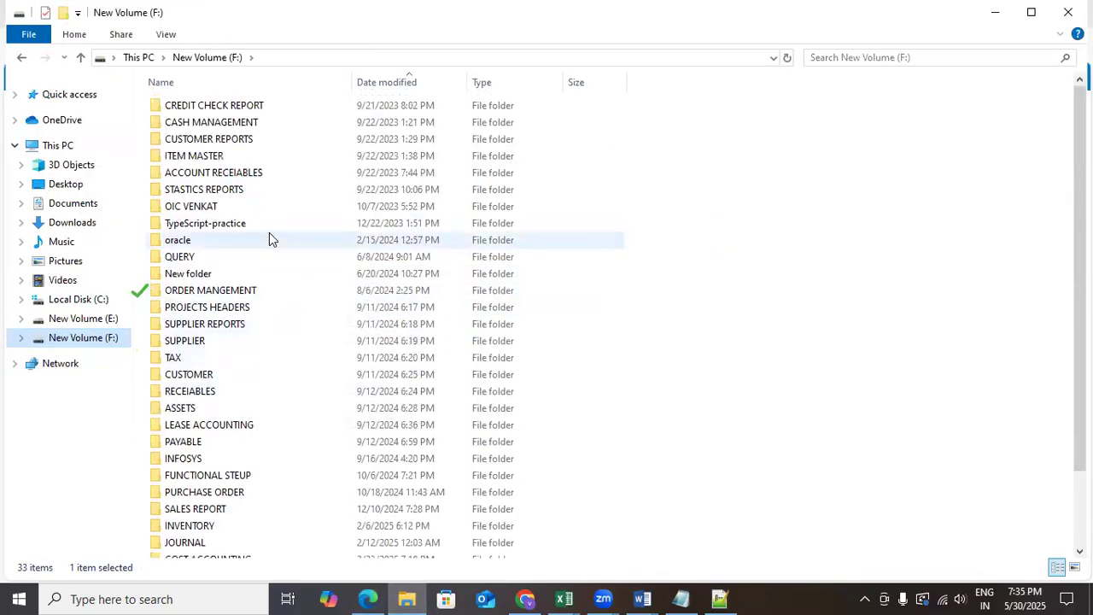
double_click(192, 122)
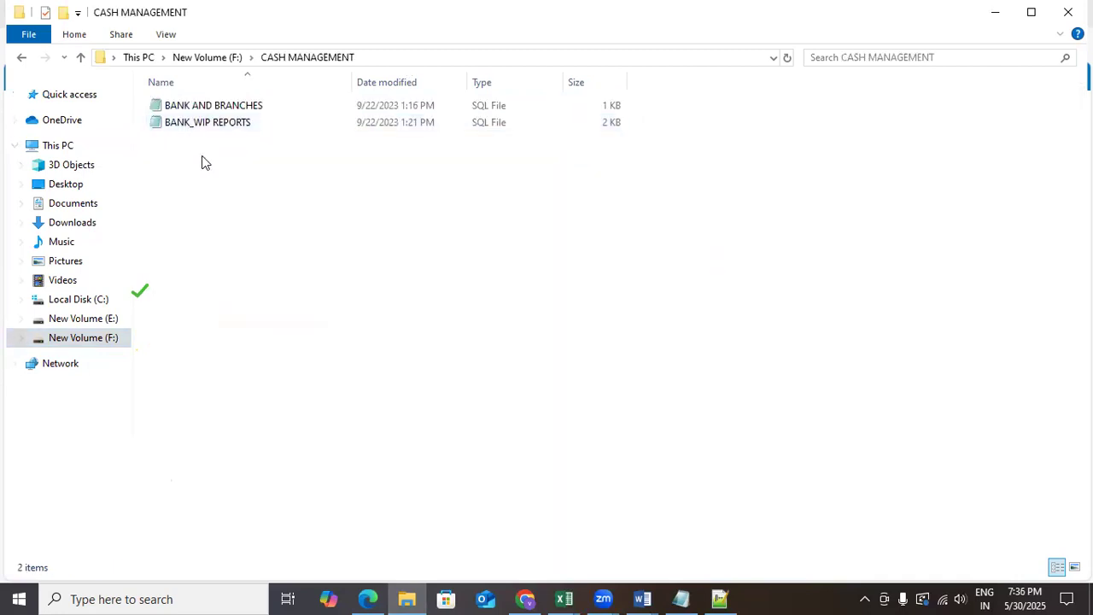
click(220, 62)
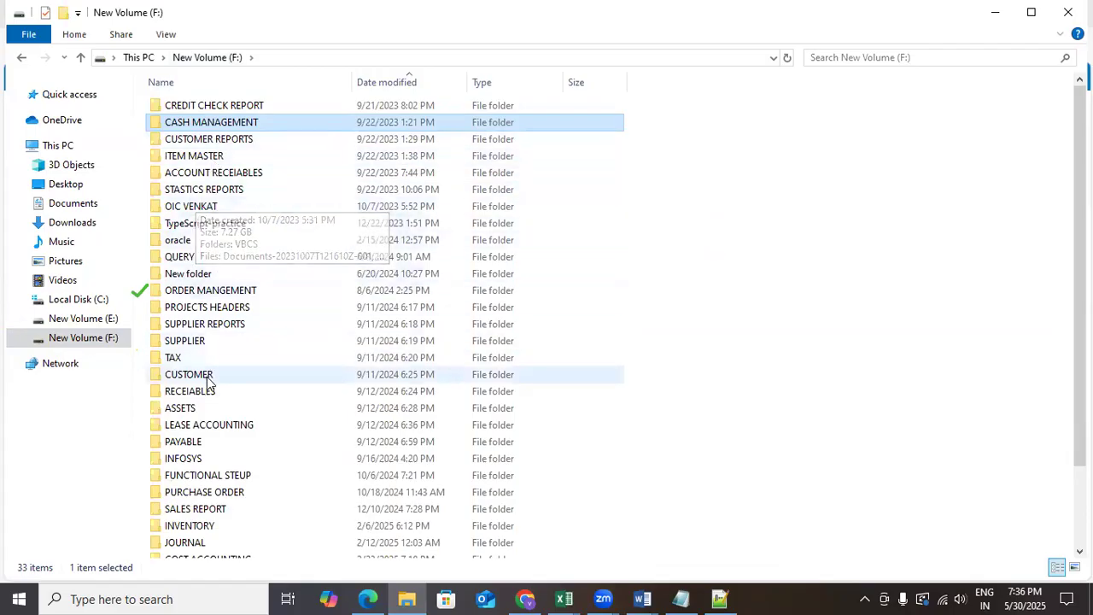
scroll(202, 461, down, 2)
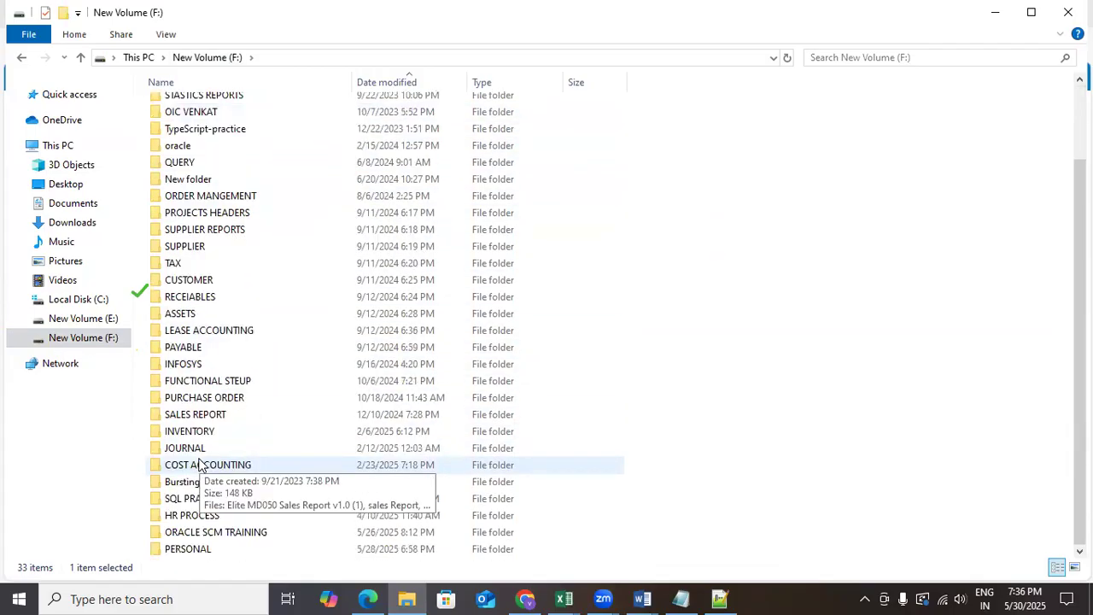
double_click(192, 448)
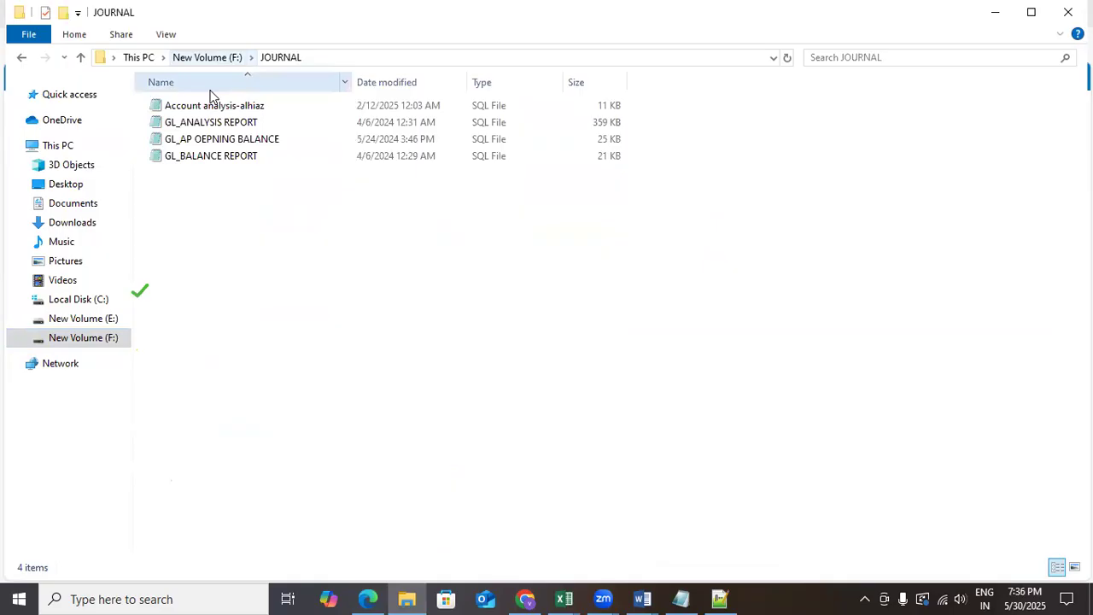
Step: Read through the ITEMMASTER REPORT SQL file in the INFOSYS folder, and return to the root of New Volume (F:)
click(209, 60)
scroll(256, 419, down, 2)
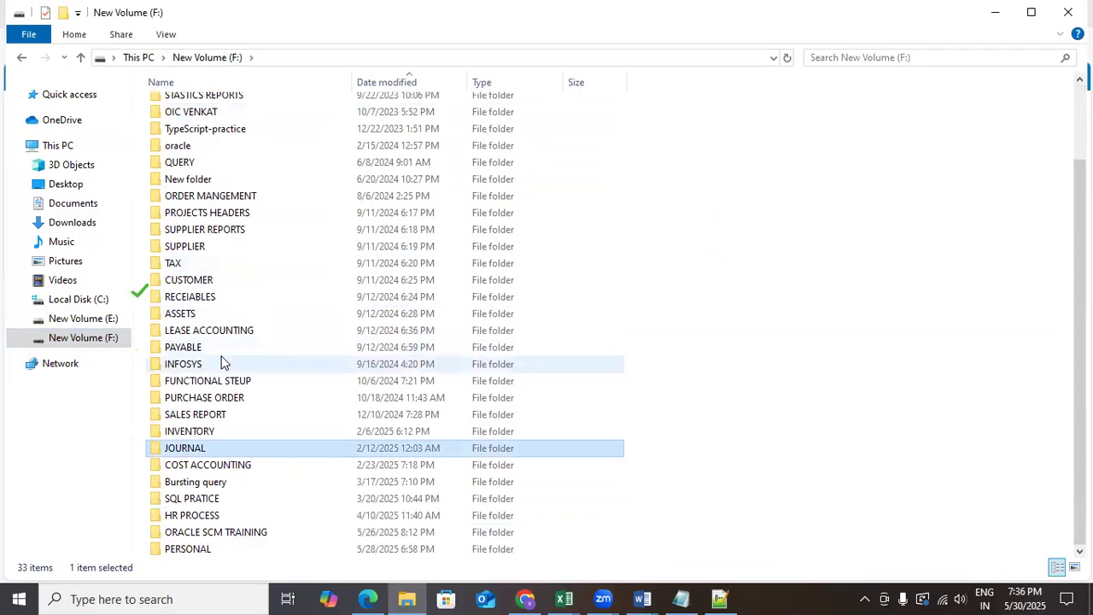
double_click(195, 366)
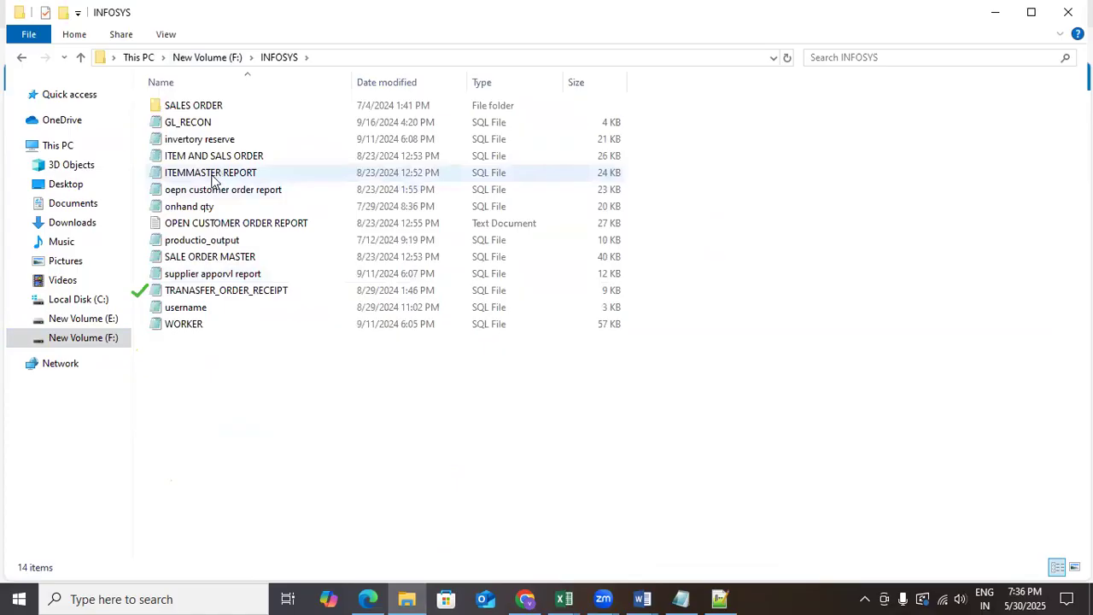
double_click(213, 175)
scroll(418, 229, down, 15)
scroll(418, 229, down, 20)
scroll(418, 229, down, 20)
scroll(418, 233, down, 20)
scroll(418, 236, down, 10)
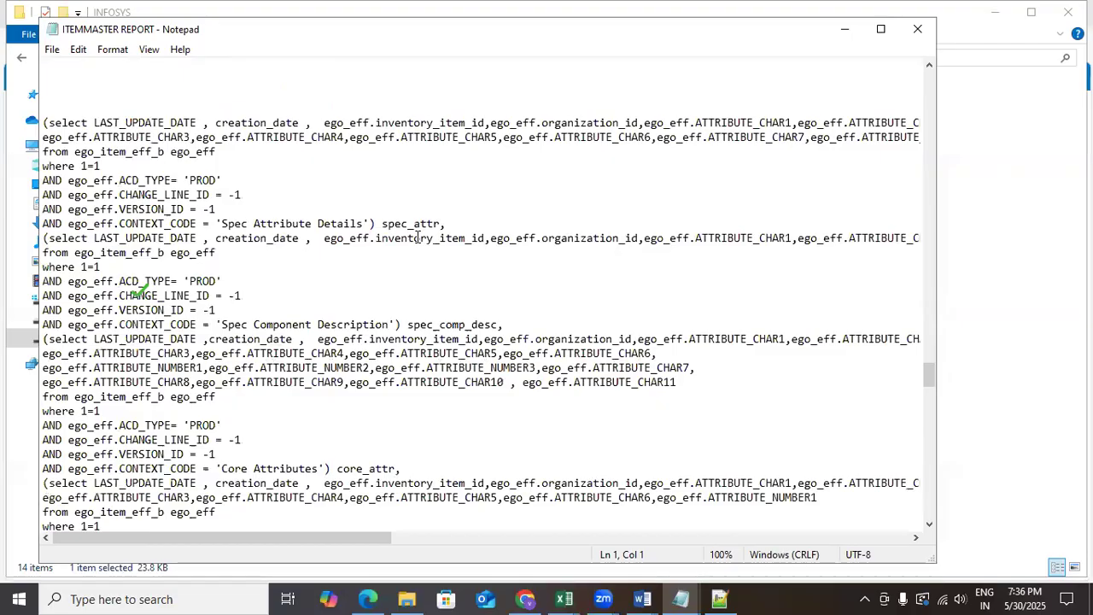
scroll(418, 237, down, 15)
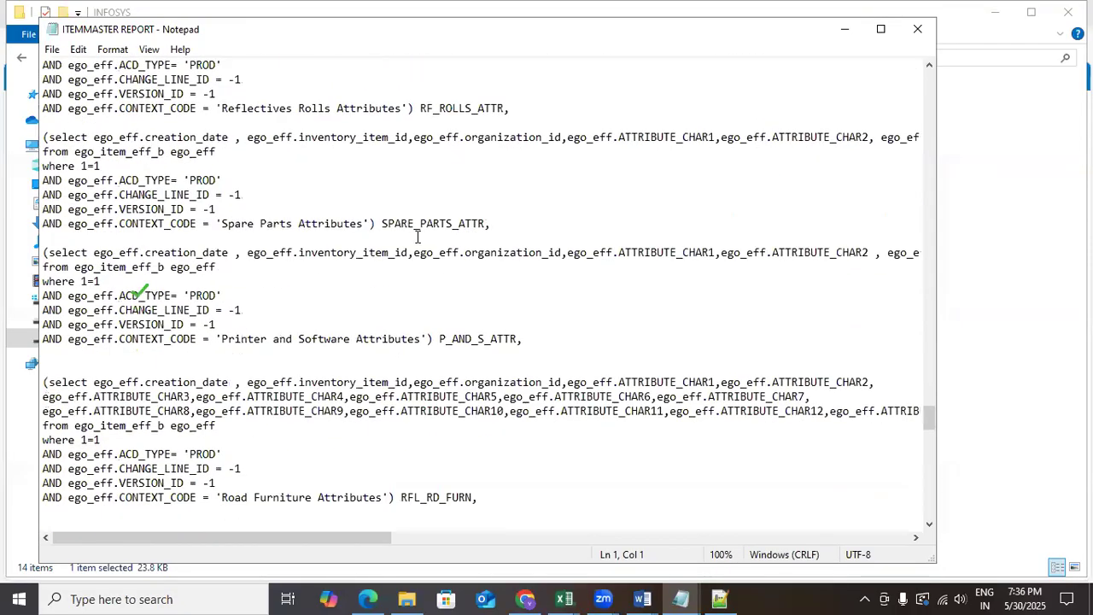
scroll(419, 236, down, 5)
key(alt+Tab)
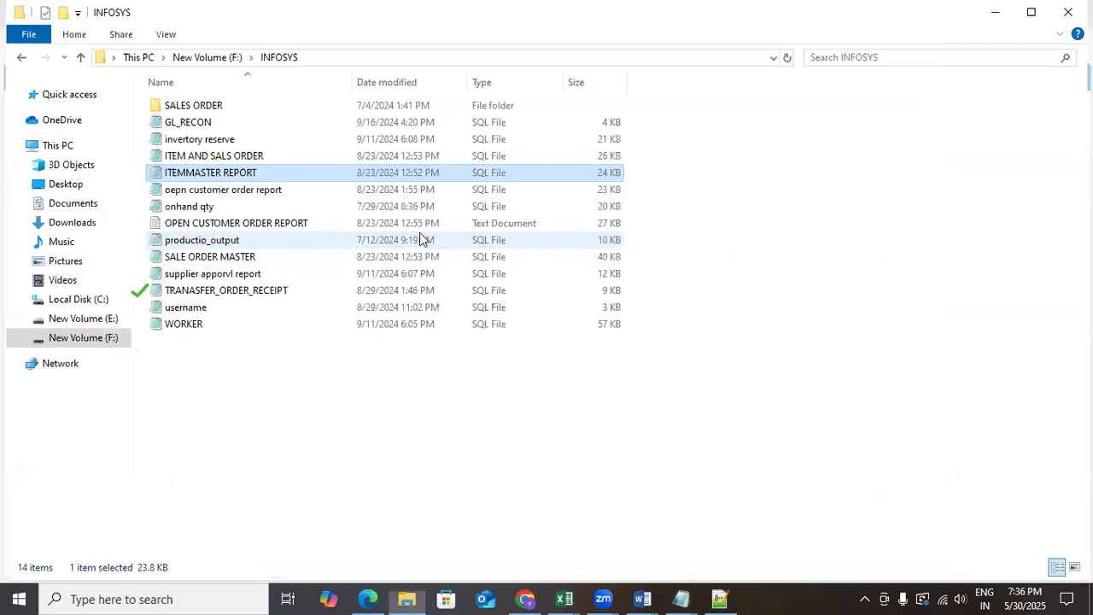
click(217, 58)
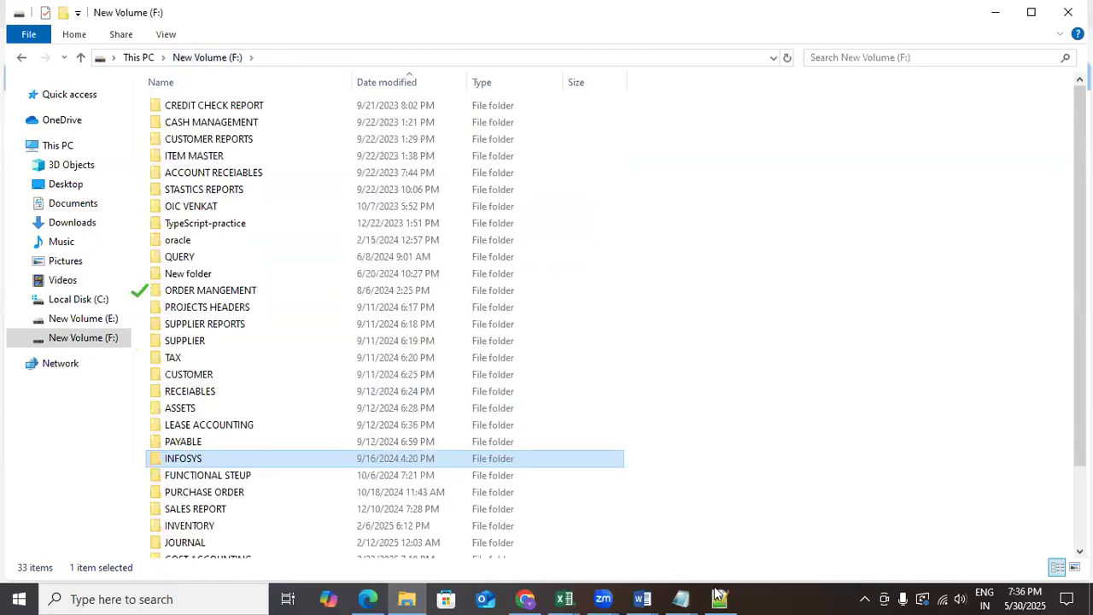
Step: Return to the Save As dialog in Edge and save the report as Supplier Header Report in the BATCH2025 folder
click(527, 599)
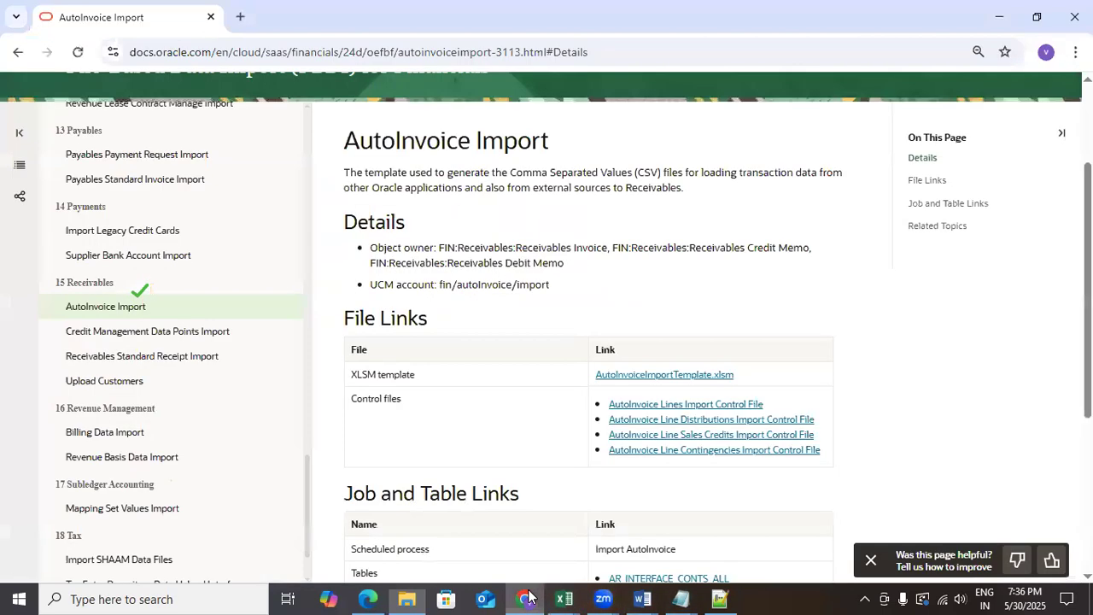
click(367, 598)
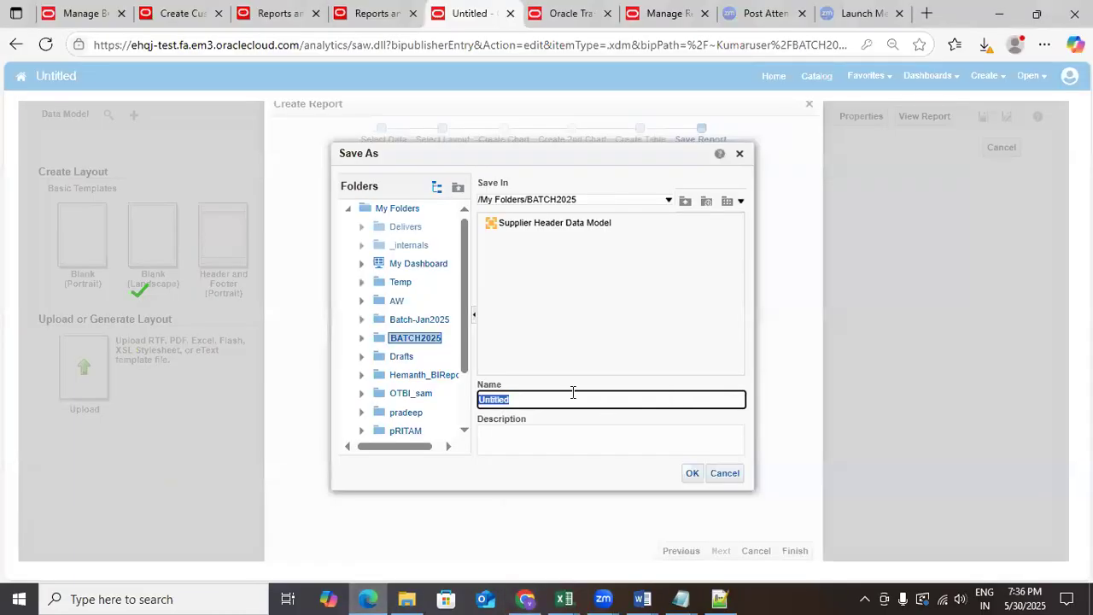
text(s)
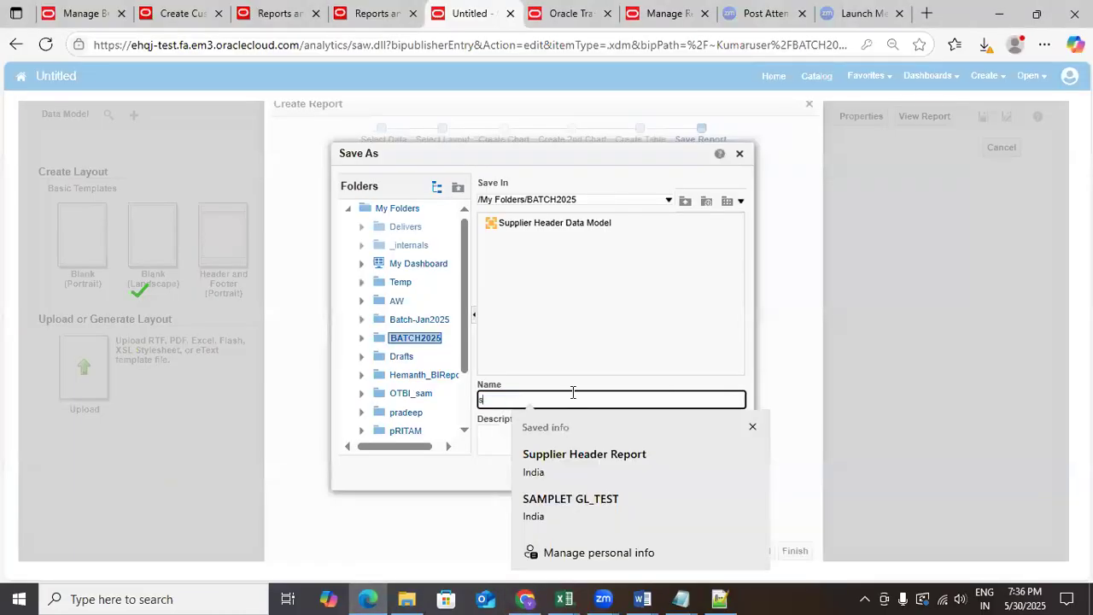
click(589, 457)
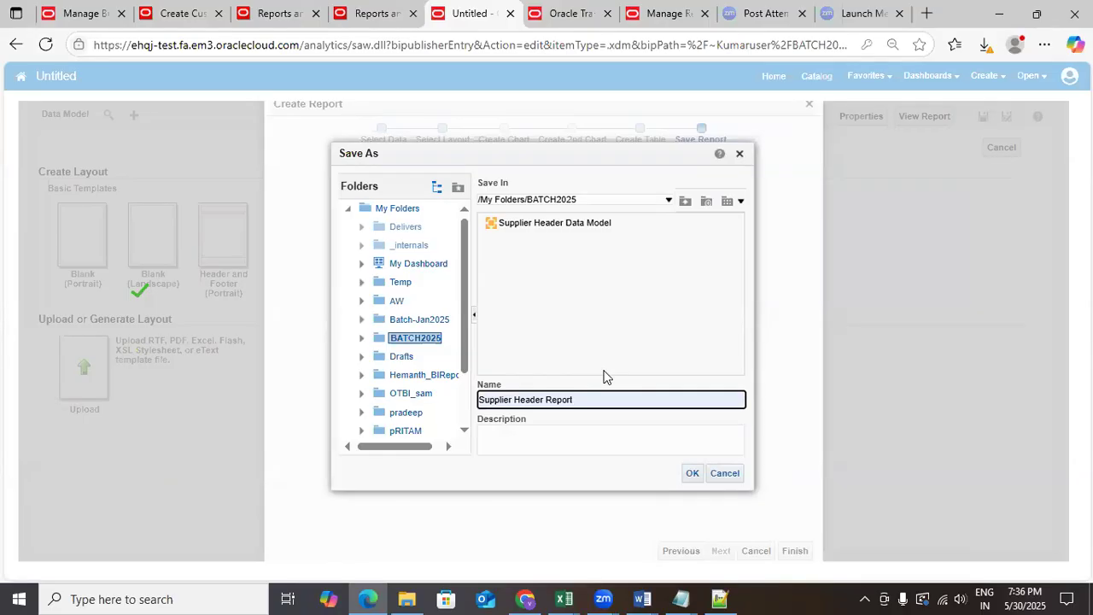
text(t)
click(693, 473)
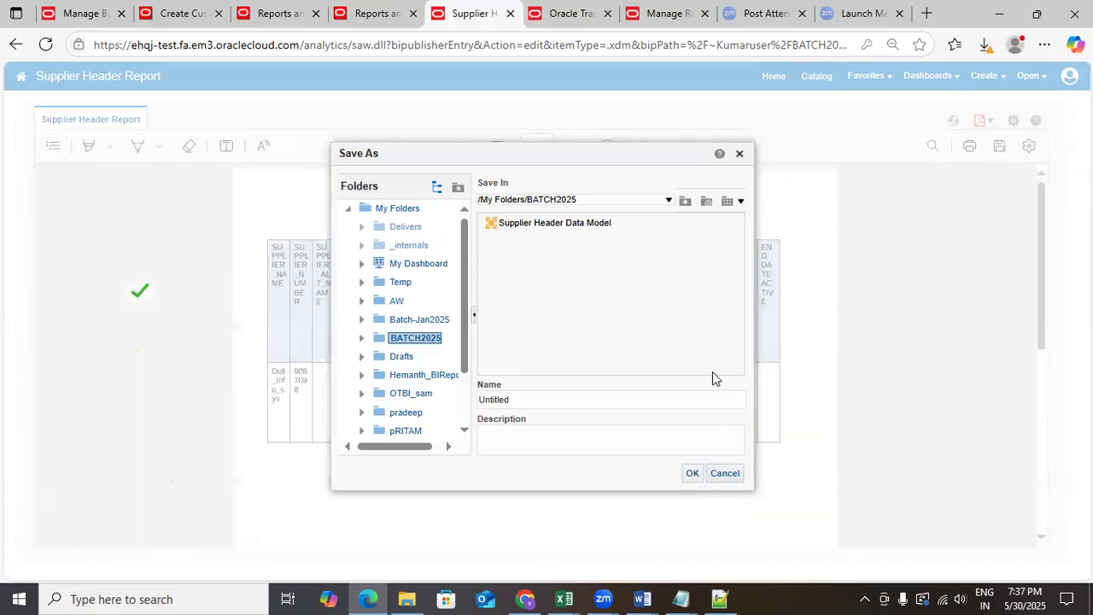
click(728, 475)
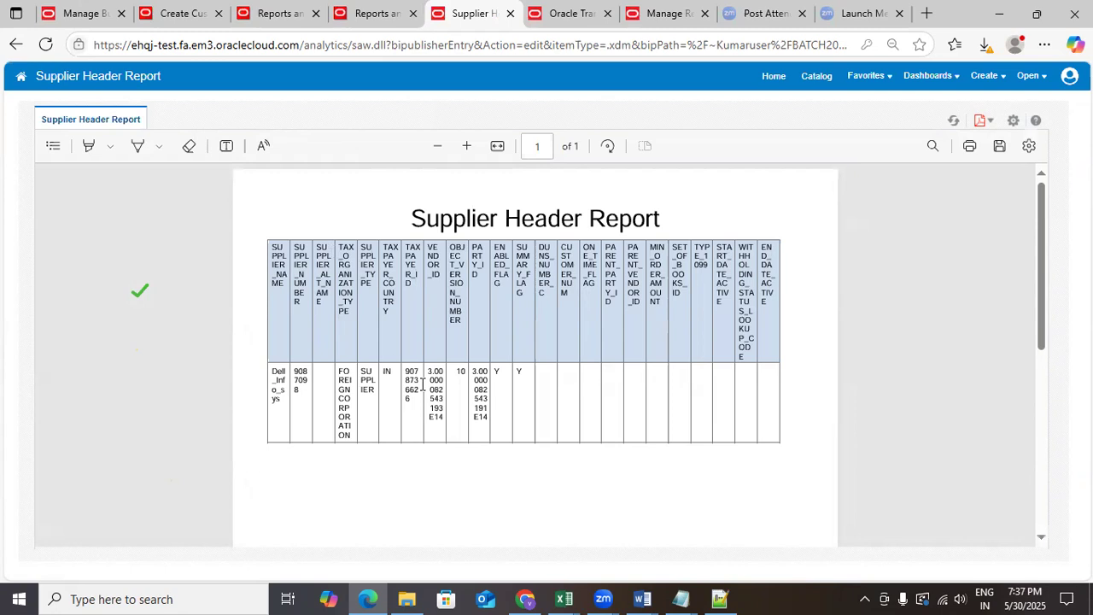
Step: Switch to the Data Migration NOTES file in Notepad and add a separator line of equals signs below item 26
click(686, 594)
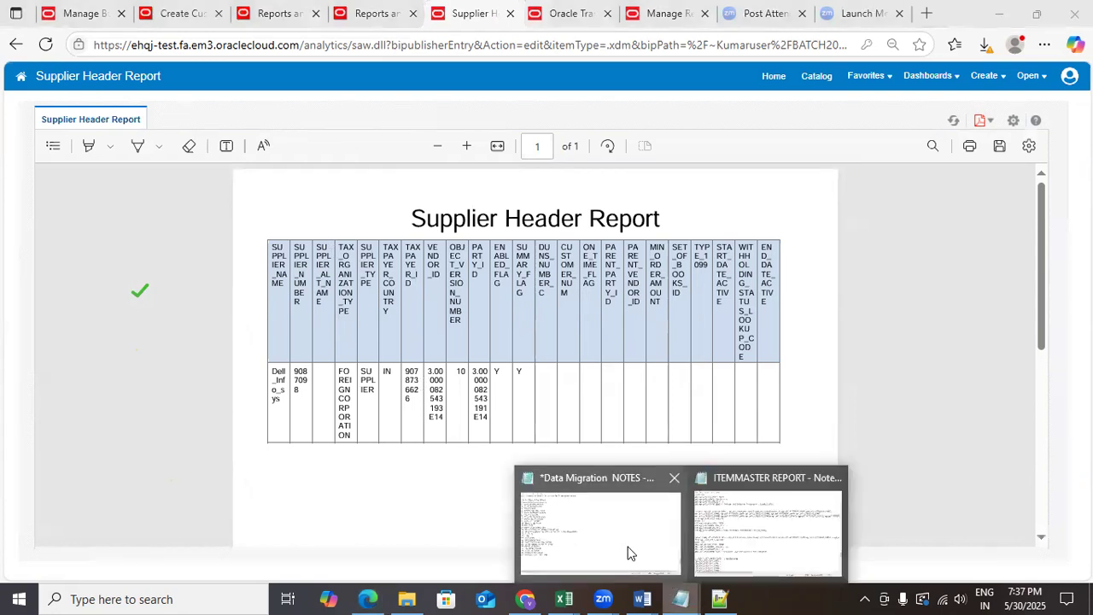
click(630, 552)
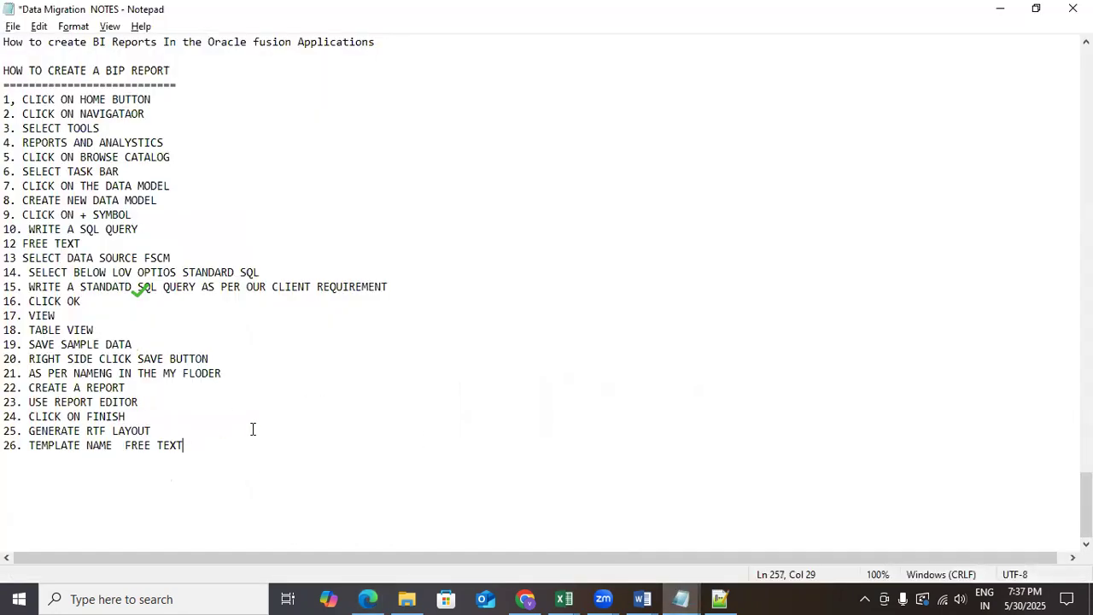
key(ctrl+End)
text(=================================)
key(Return)
key(Return)
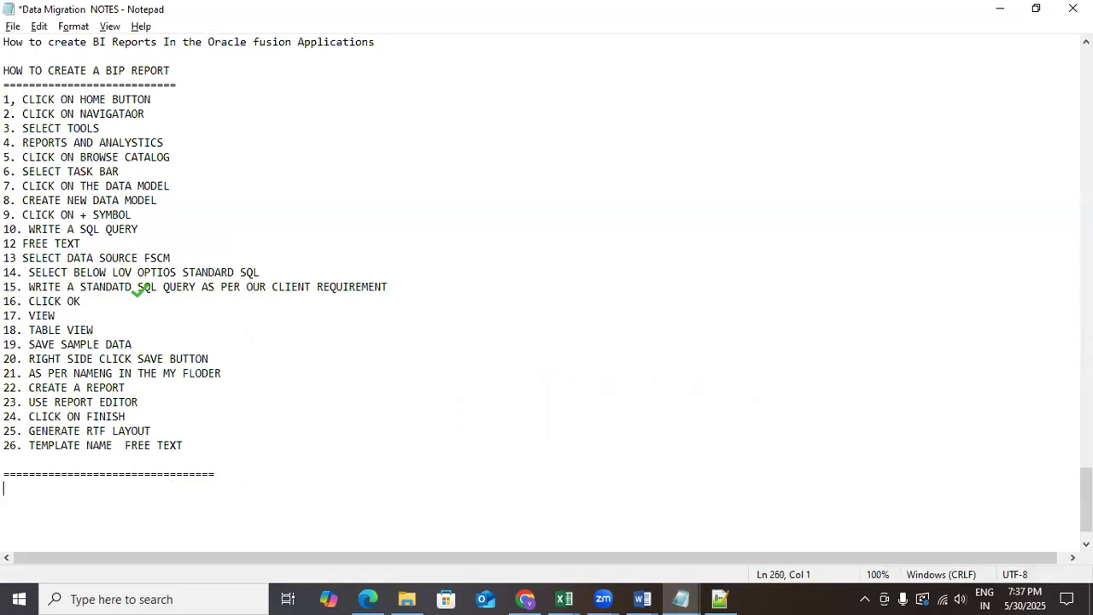
Step: Write a numbered list of template types below the separator: 1. RTF, 2. EXCEL, 3. E-TEXT
text(1. RTFZ)
key(BackSpace)
key(Return)
text(2. EX)
key(BackSpace)
key(BackSpace)
text(EXCE)
key(BackSpace)
key(BackSpace)
text(E)
text(E)
key(BackSpace)
key(BackSpace)
text(C)
key(BackSpace)
text(EL)
key(BackSpace)
key(BackSpace)
text(CEL)
key(Return)
text(3)
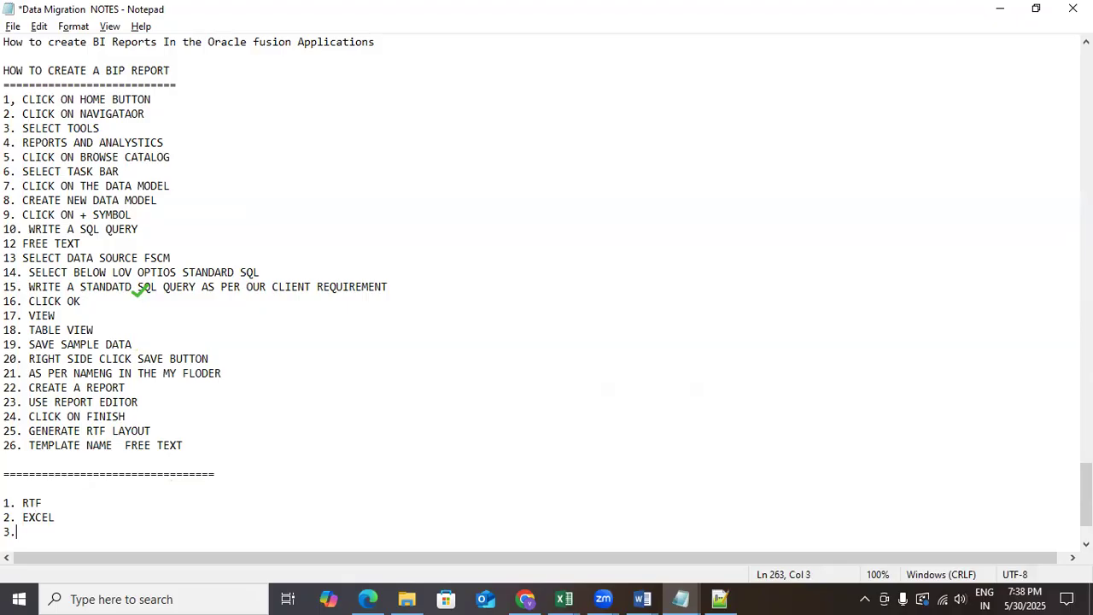
text(. E-TEXT)
key(Return)
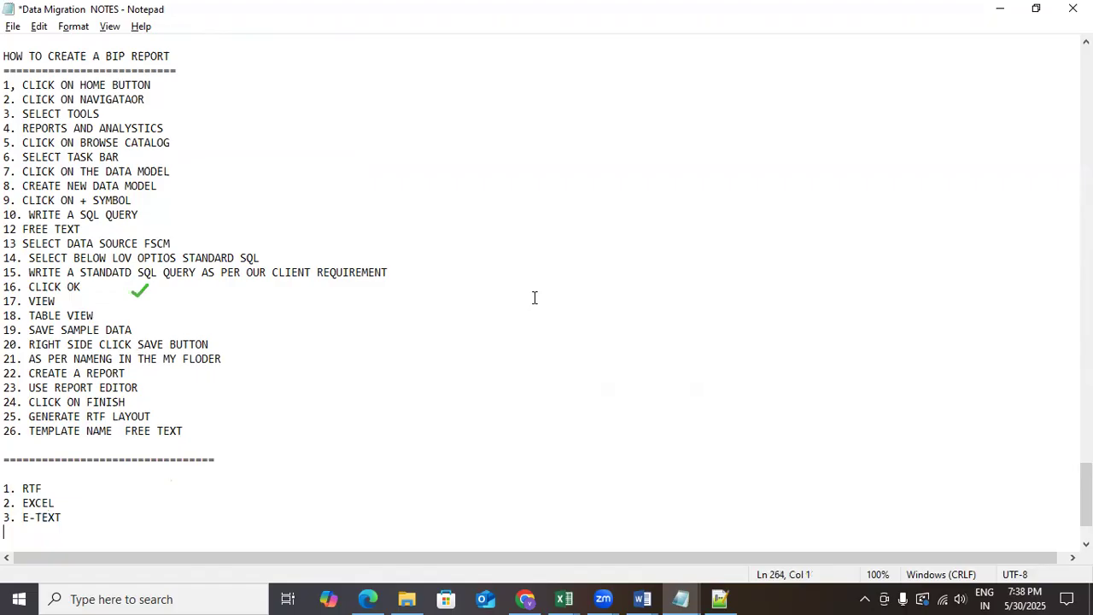
Step: Look over the open Word document and the sample tax invoice on the invoices sheet of the Excel workbook
click(642, 599)
click(581, 536)
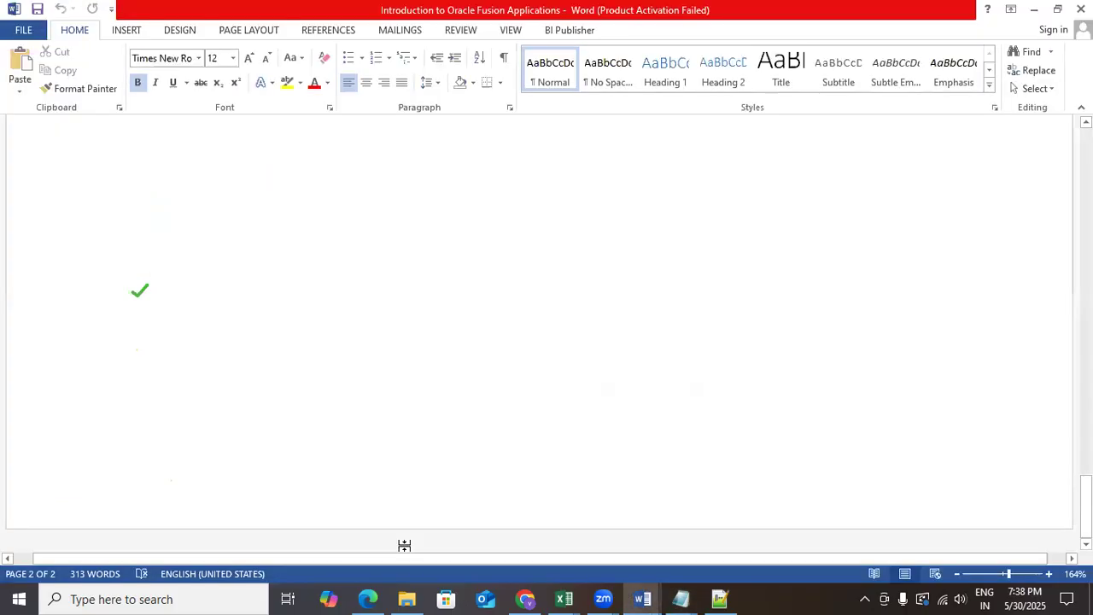
click(565, 599)
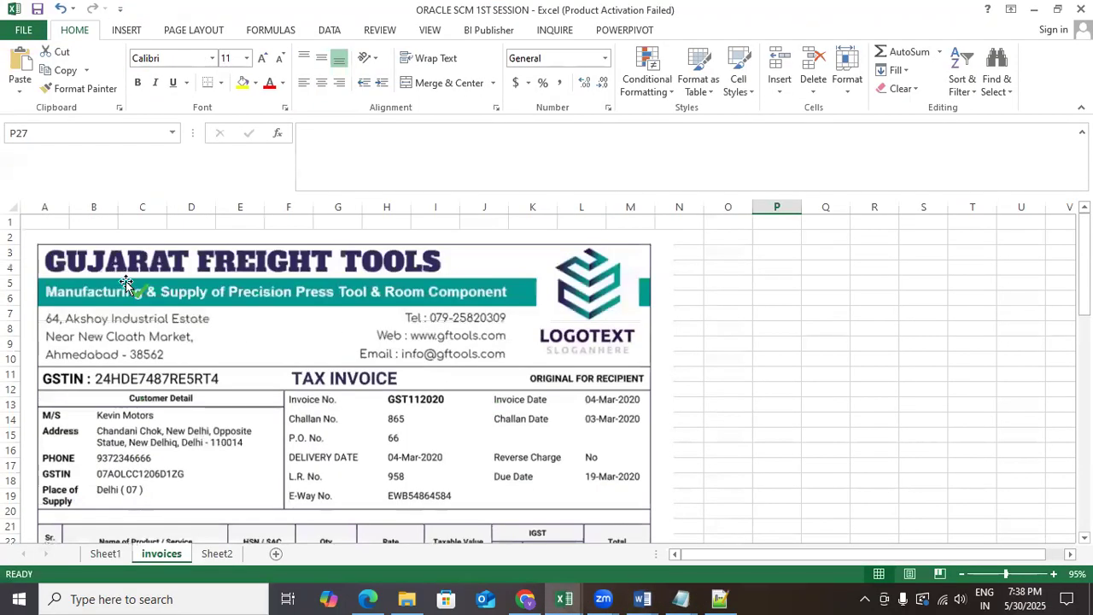
scroll(139, 283, down, 2)
scroll(142, 318, up, 2)
click(658, 596)
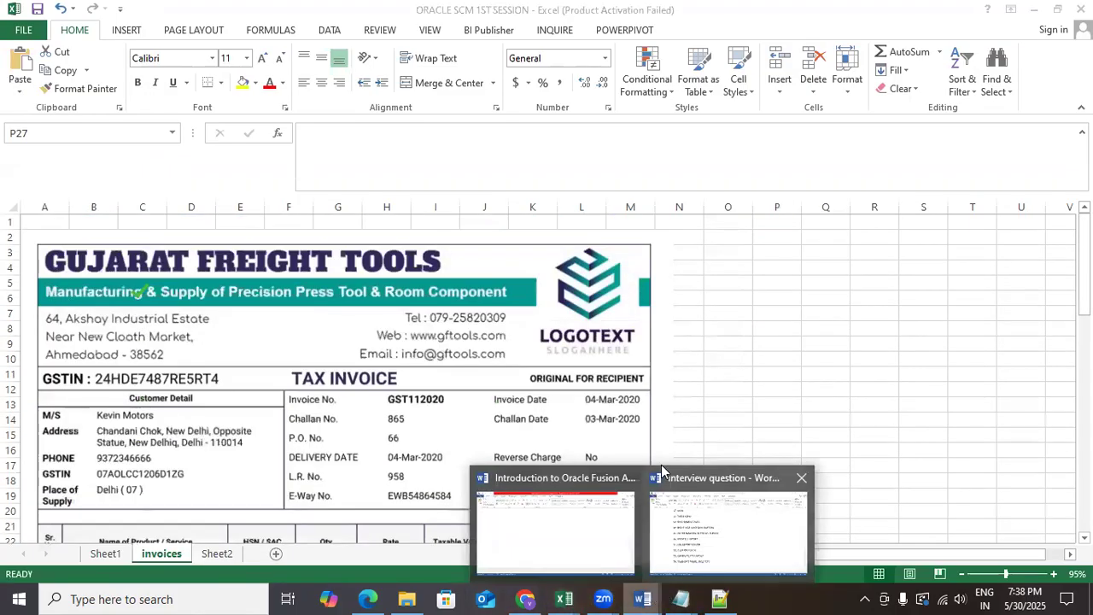
click(571, 537)
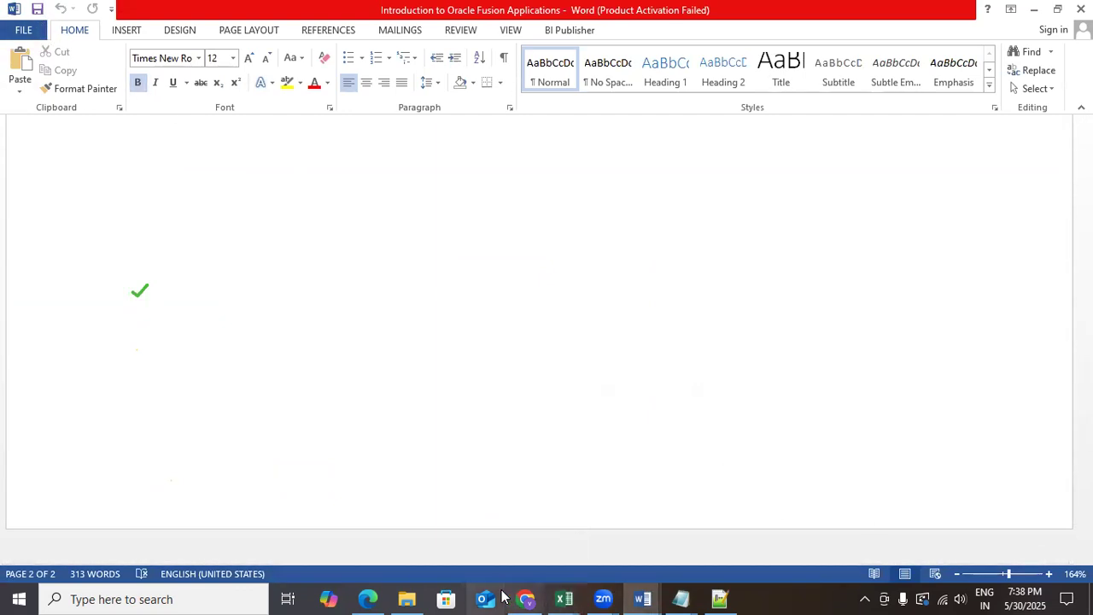
click(535, 597)
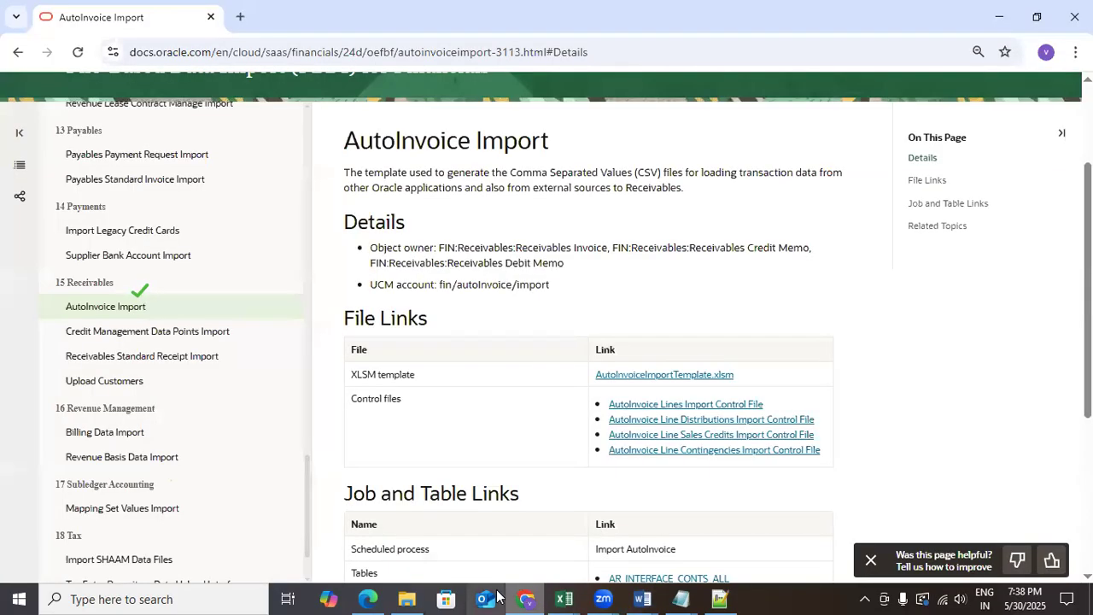
Step: Switch to Edge, open the Supplier Header Report for editing, and select the Supplier Header data set in its data model
click(369, 597)
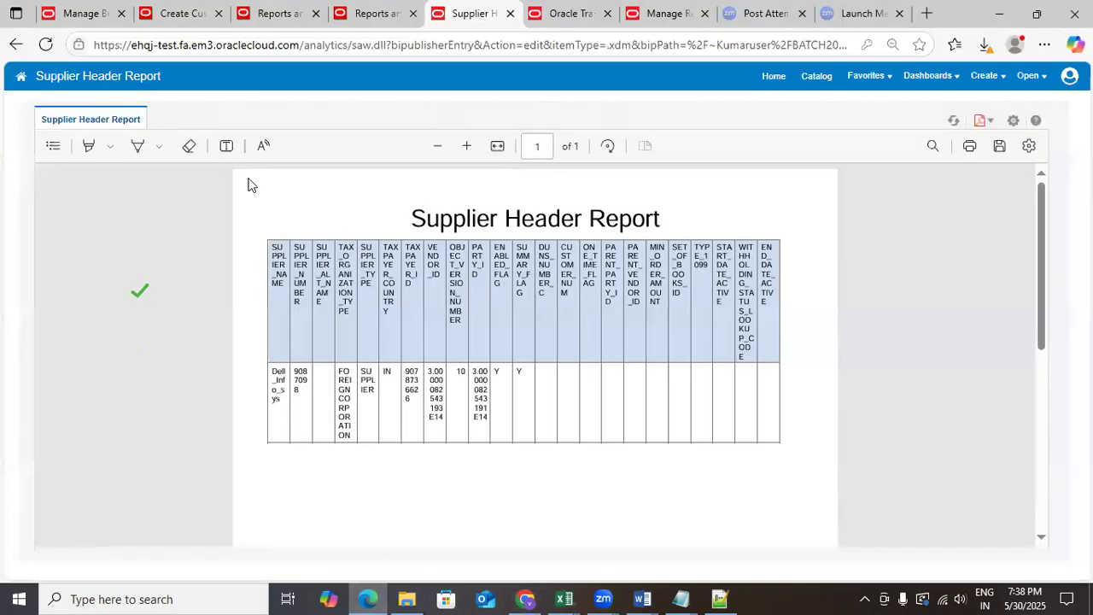
click(1015, 124)
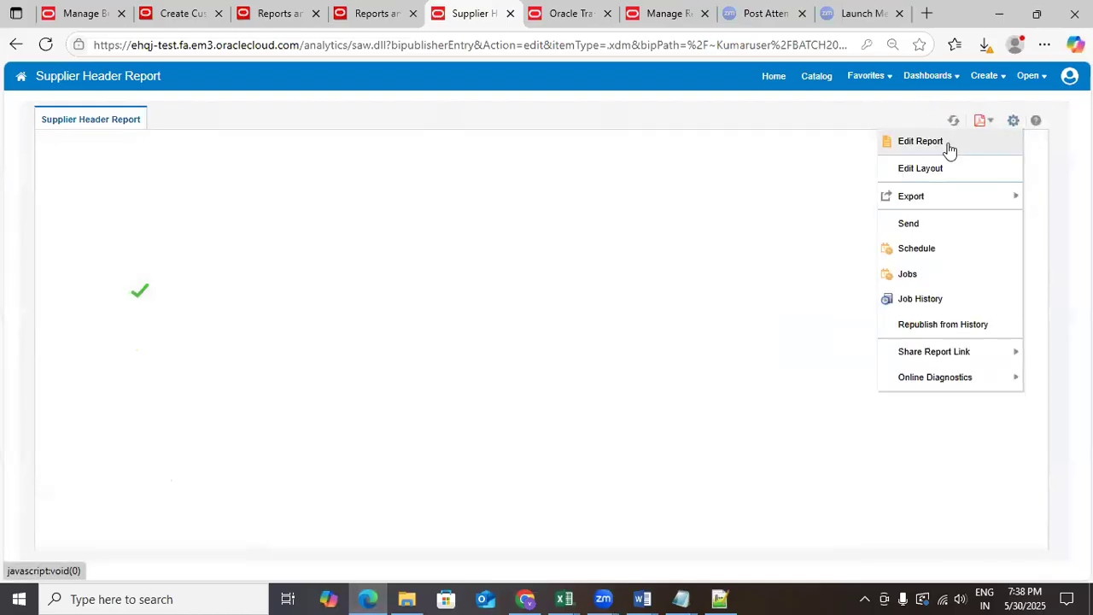
click(948, 147)
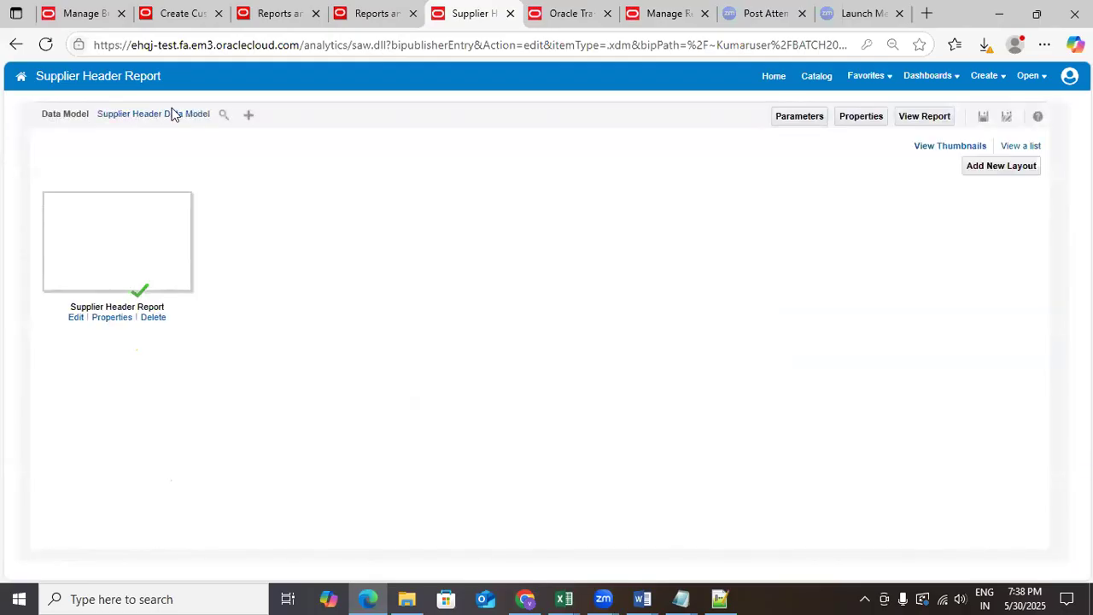
click(172, 115)
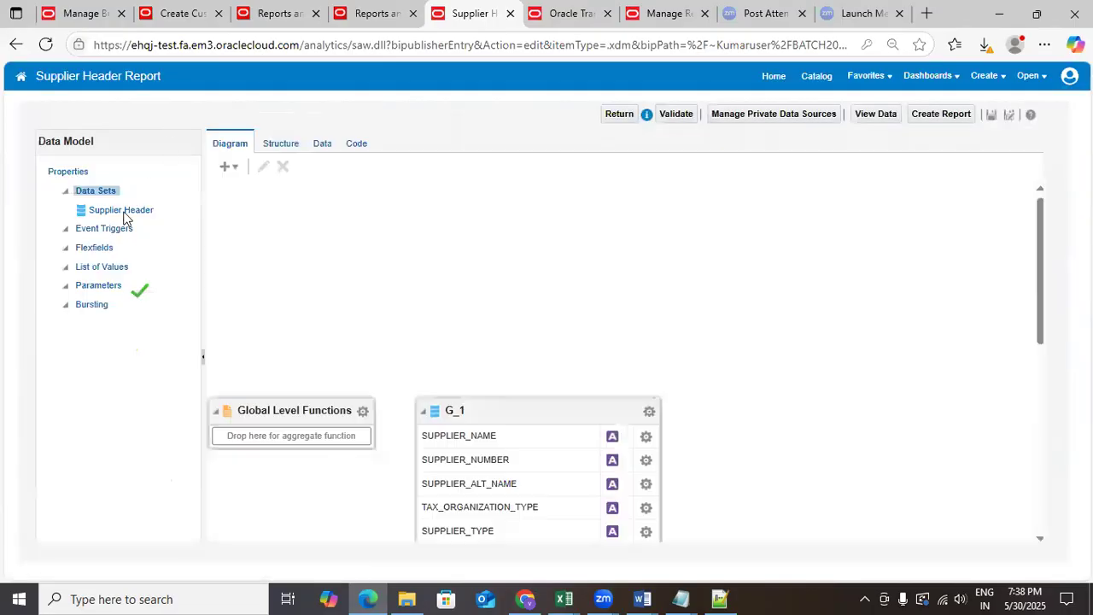
click(127, 211)
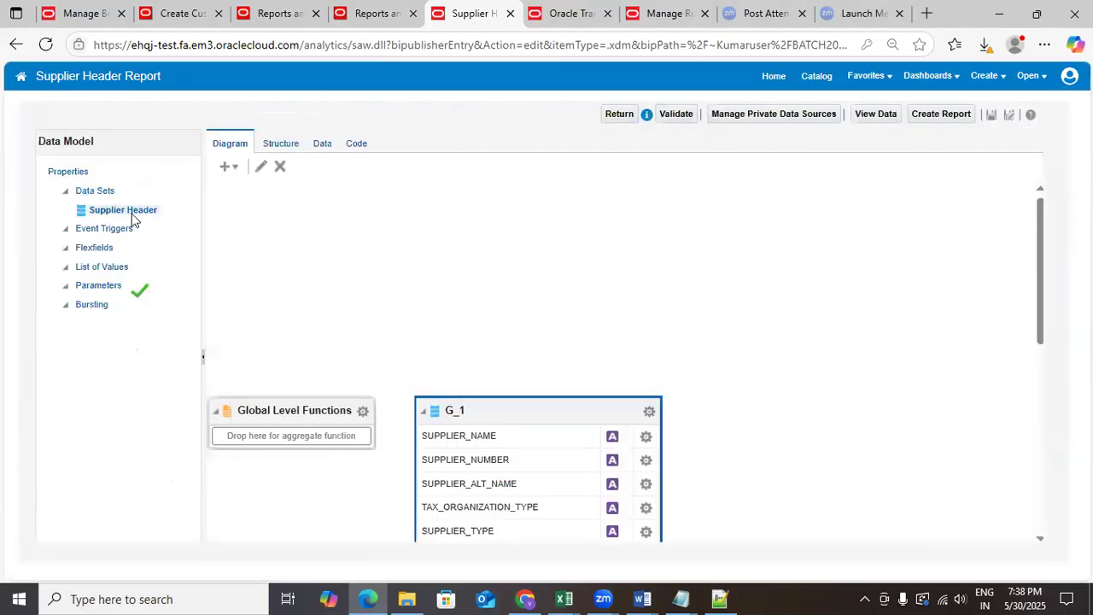
Step: Display the Supplier Header data with 5 rows in table view and export it as an XML file
click(311, 149)
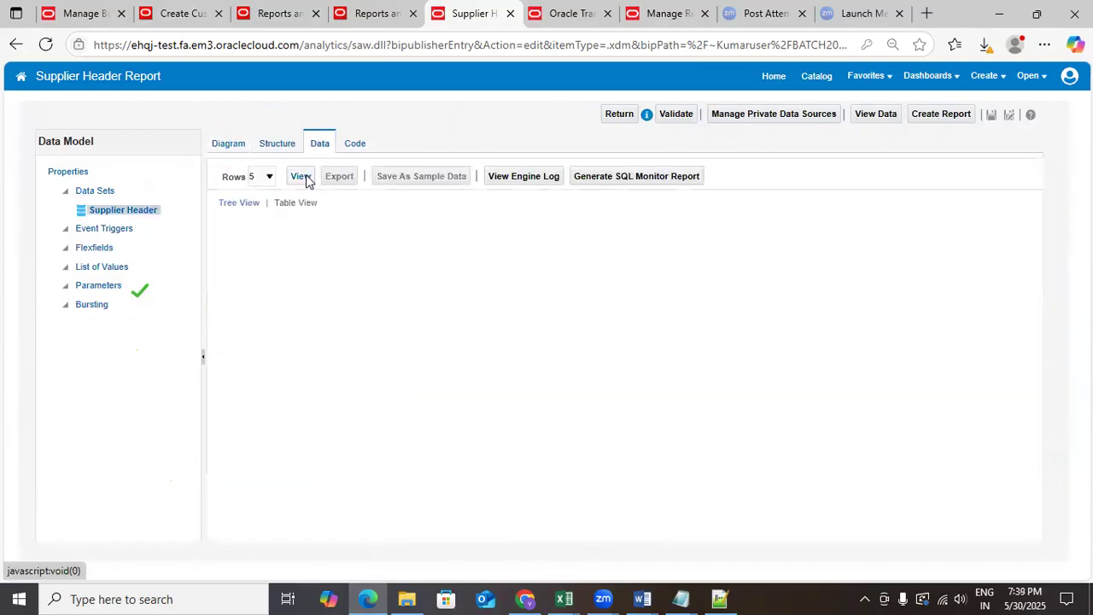
click(299, 176)
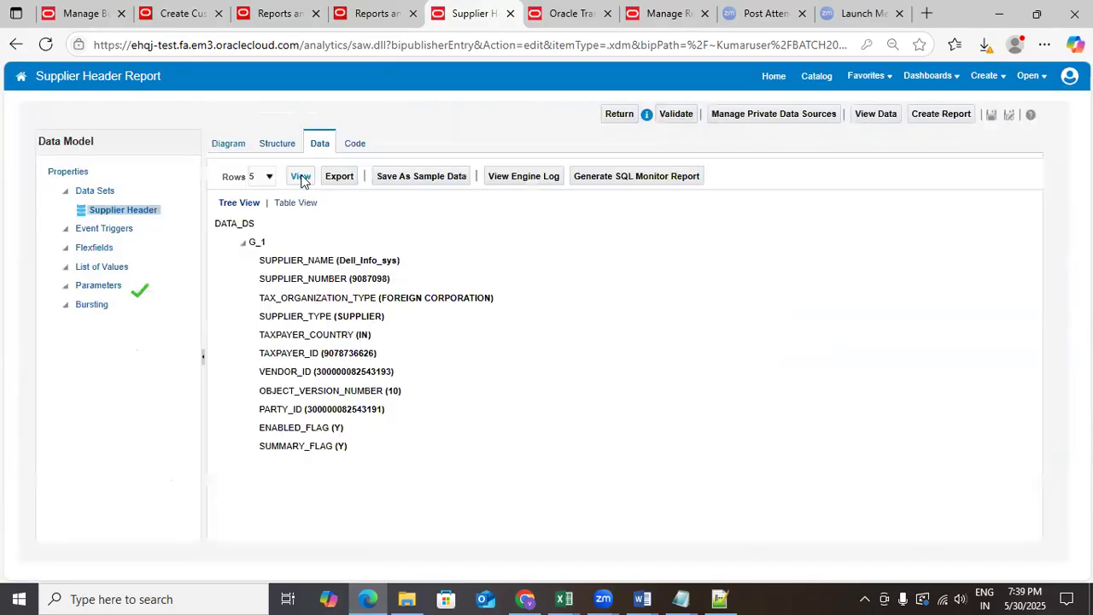
click(298, 203)
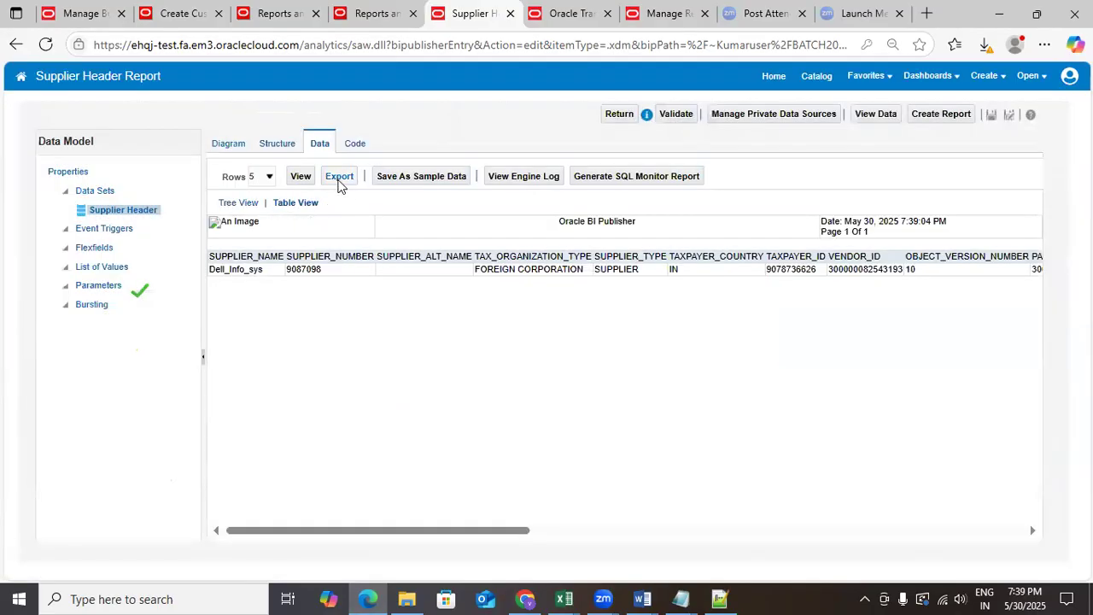
click(339, 177)
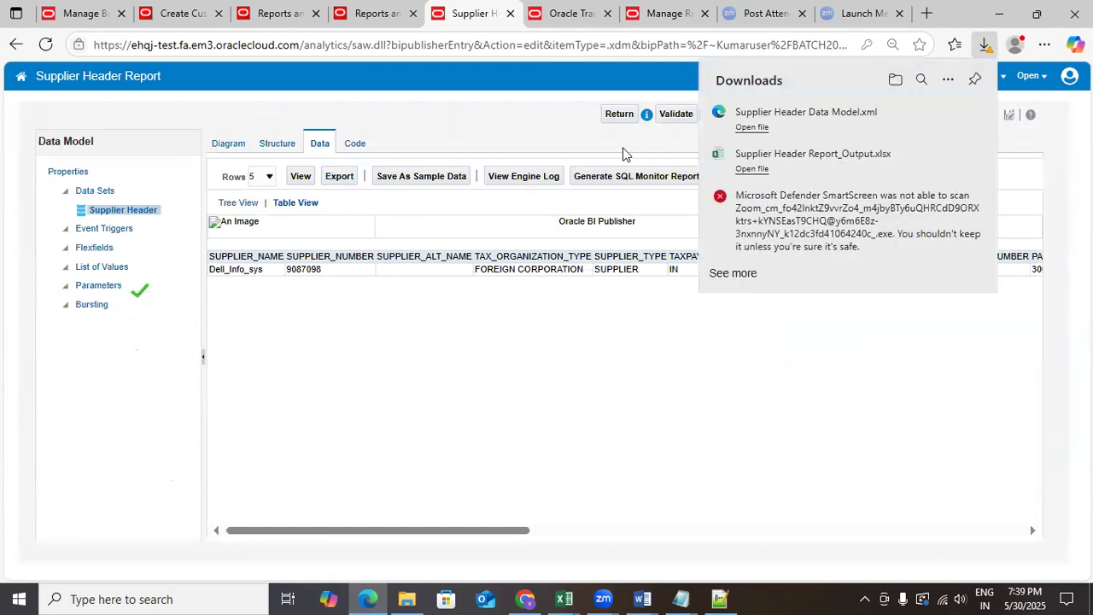
click(583, 357)
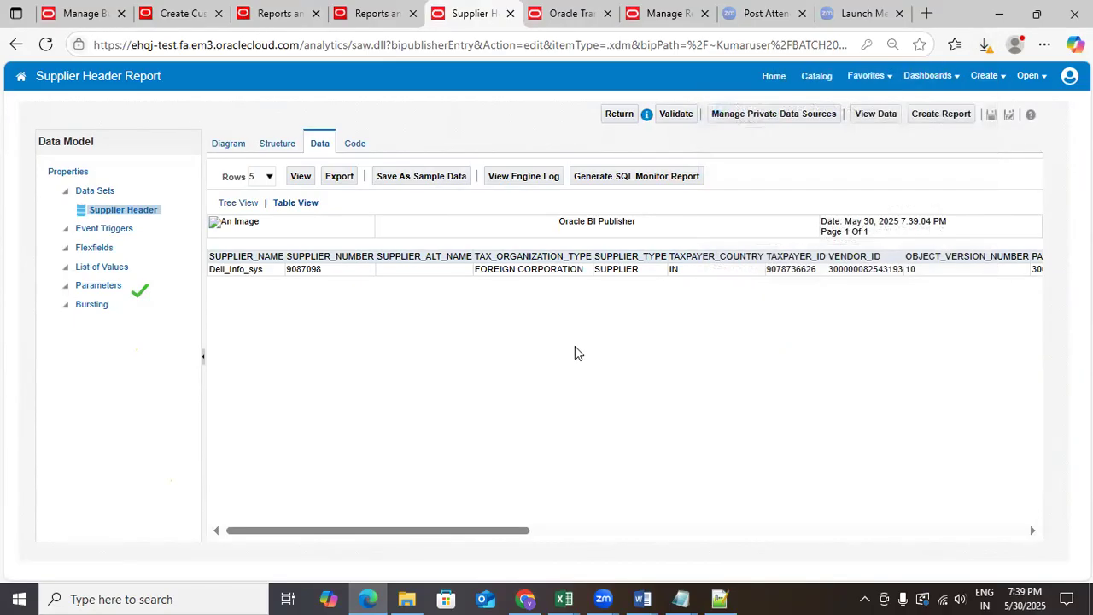
Step: Switch to the Introduction to Oracle Fusion Applications document in Word and load the Supplier Header Data Model XML as BI Publisher sample data
click(642, 598)
click(559, 533)
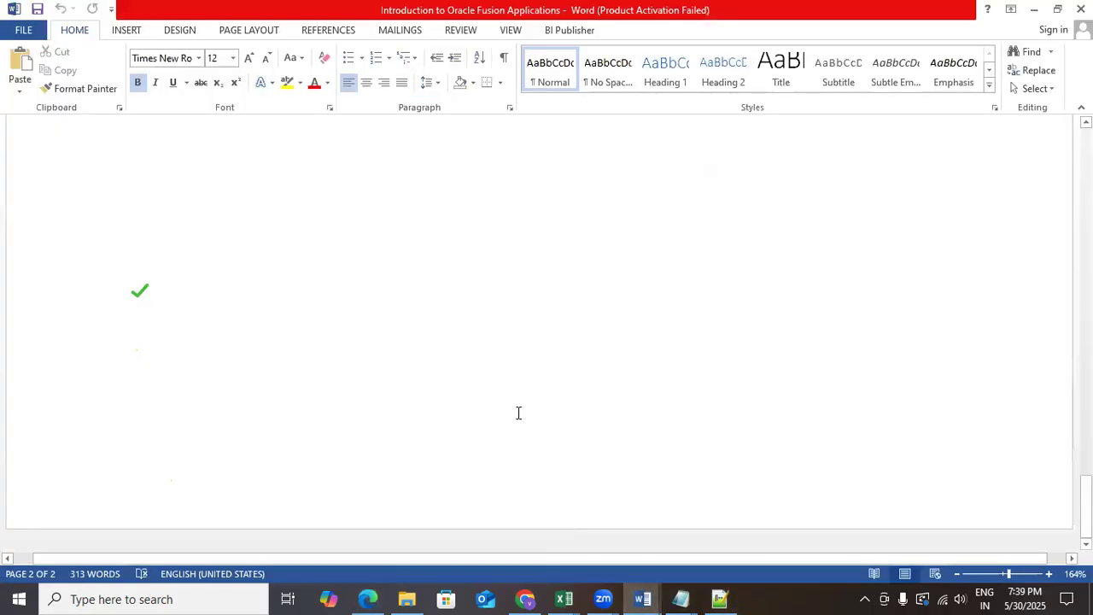
click(569, 31)
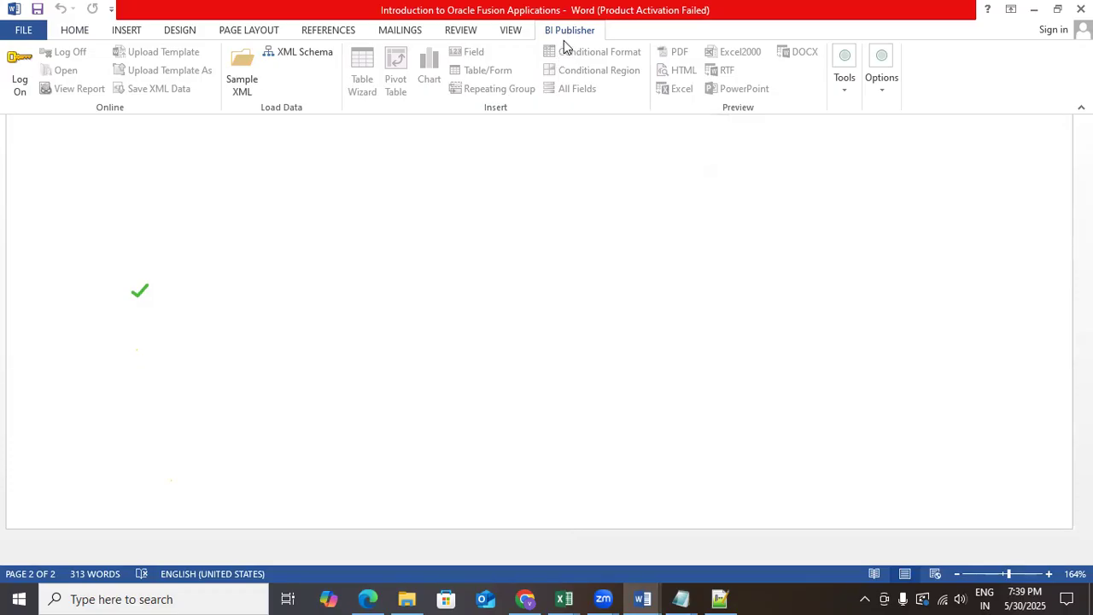
click(241, 78)
click(243, 137)
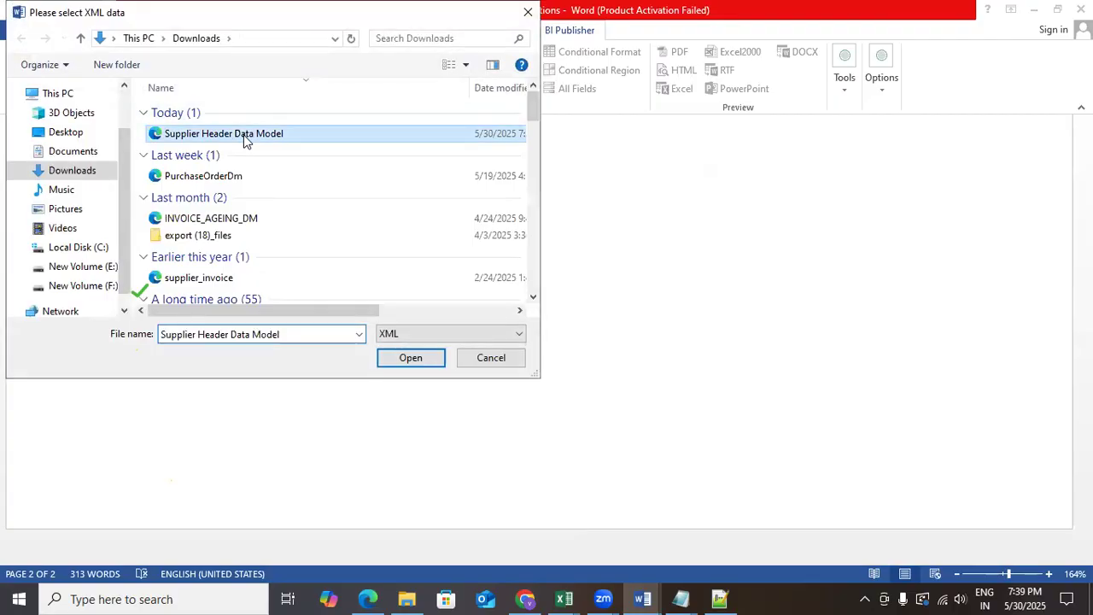
click(384, 361)
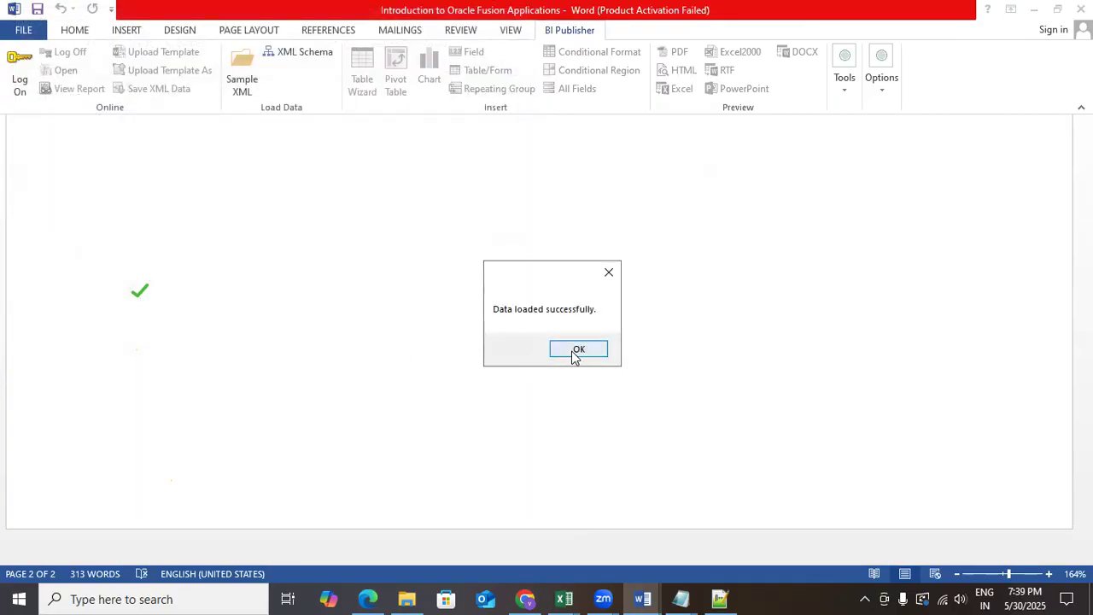
click(574, 352)
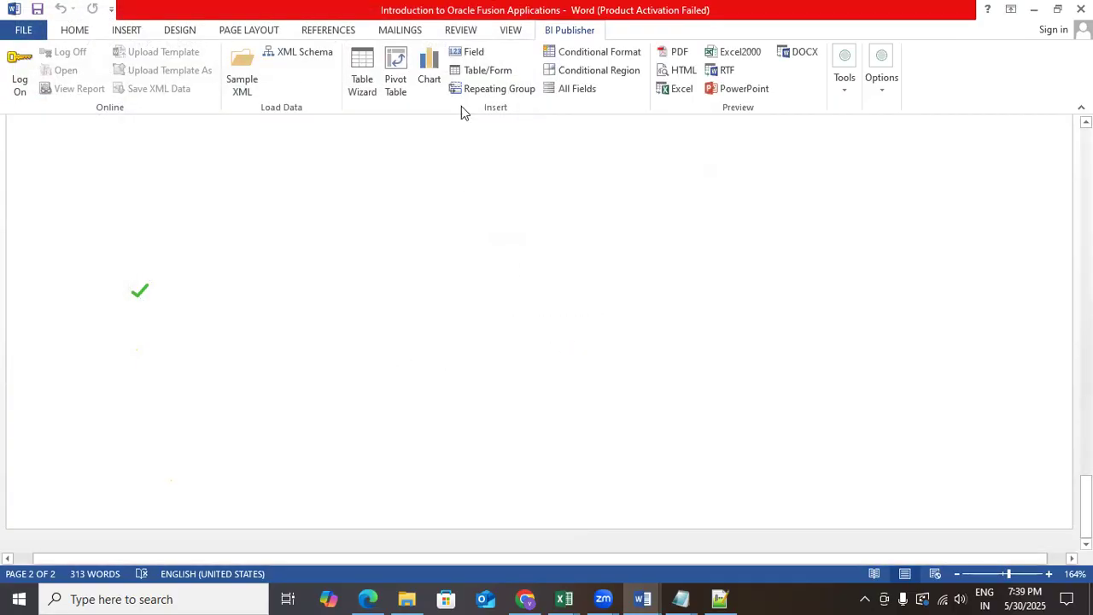
Step: Check which fields of the loaded XML can be inserted, and look over the end of the document
click(473, 55)
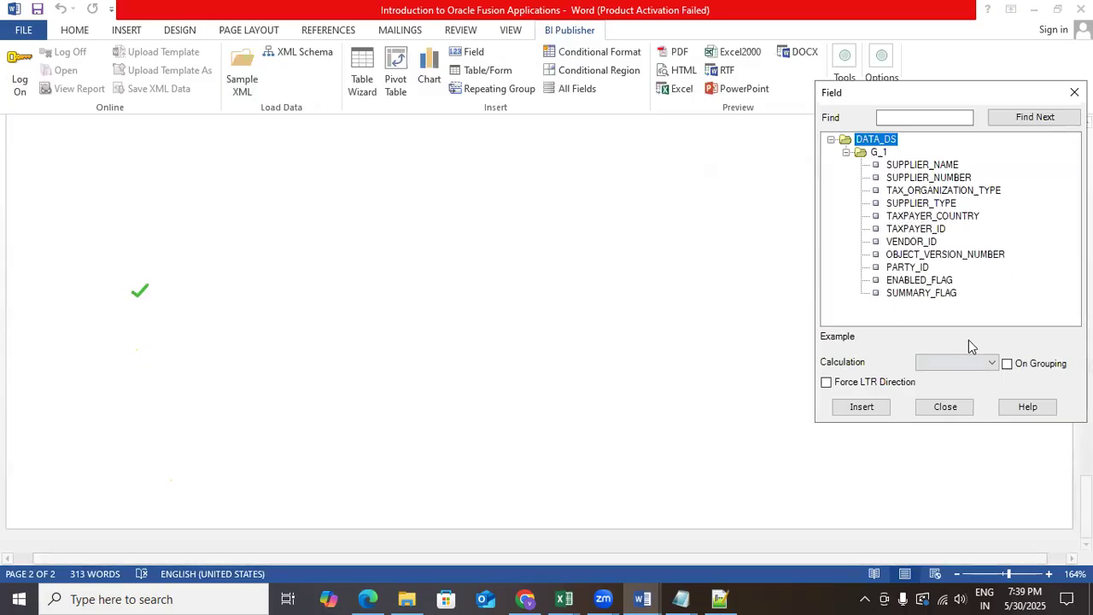
click(948, 411)
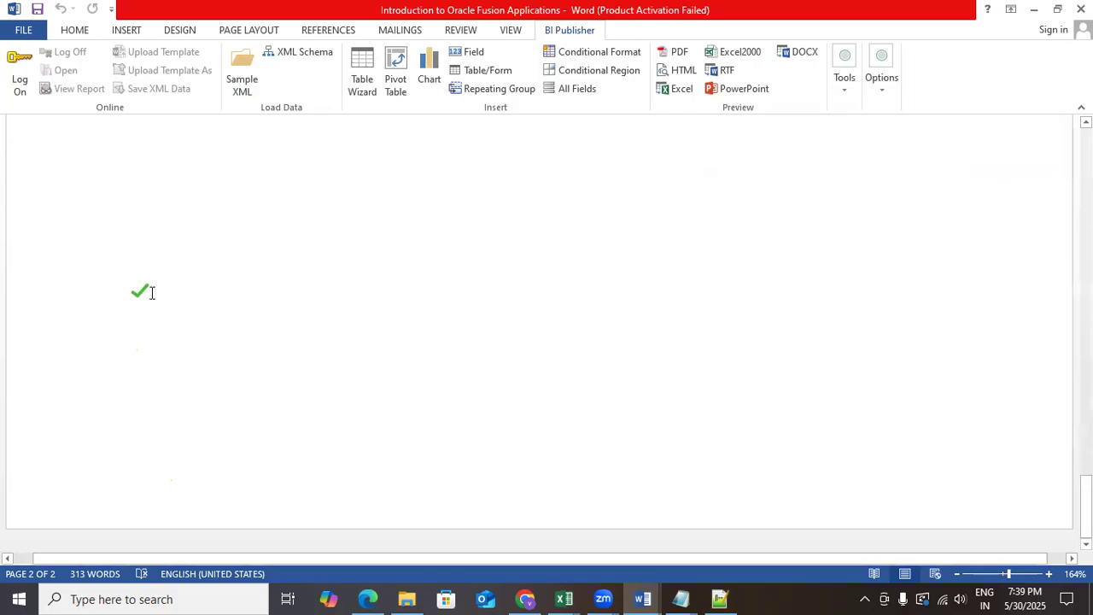
click(97, 306)
click(181, 298)
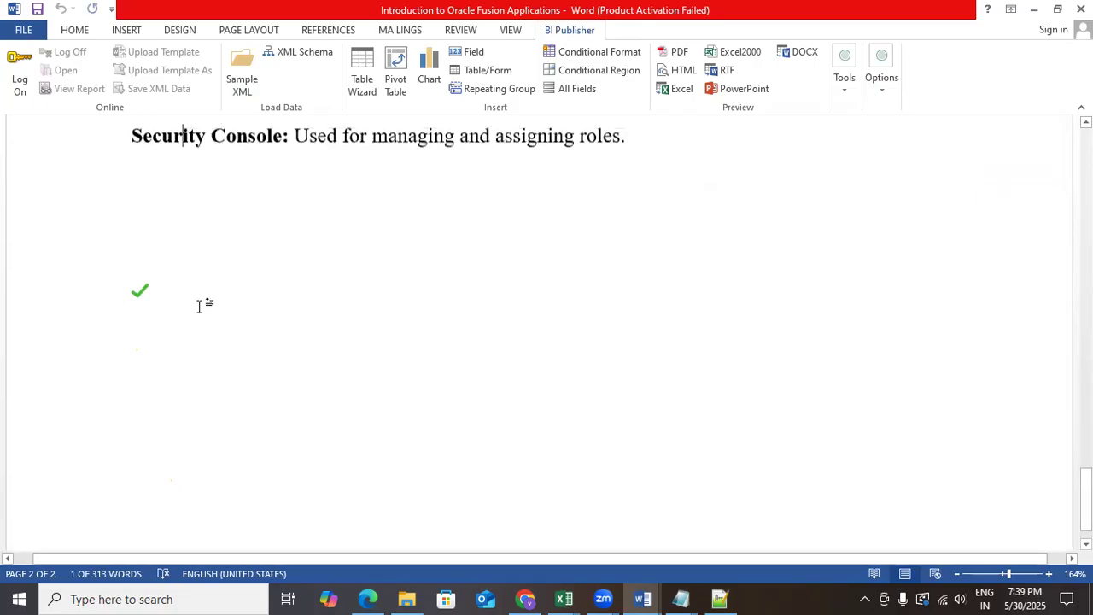
scroll(556, 182, up, 5)
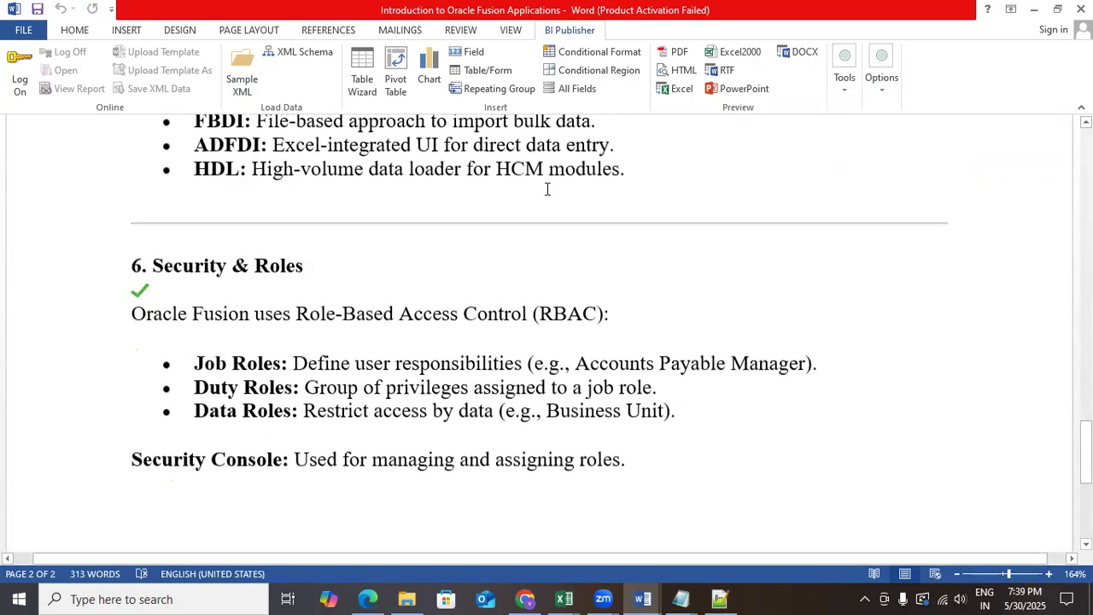
Step: Create a new blank document for the template and display it in Print Layout view
scroll(548, 188, down, 6)
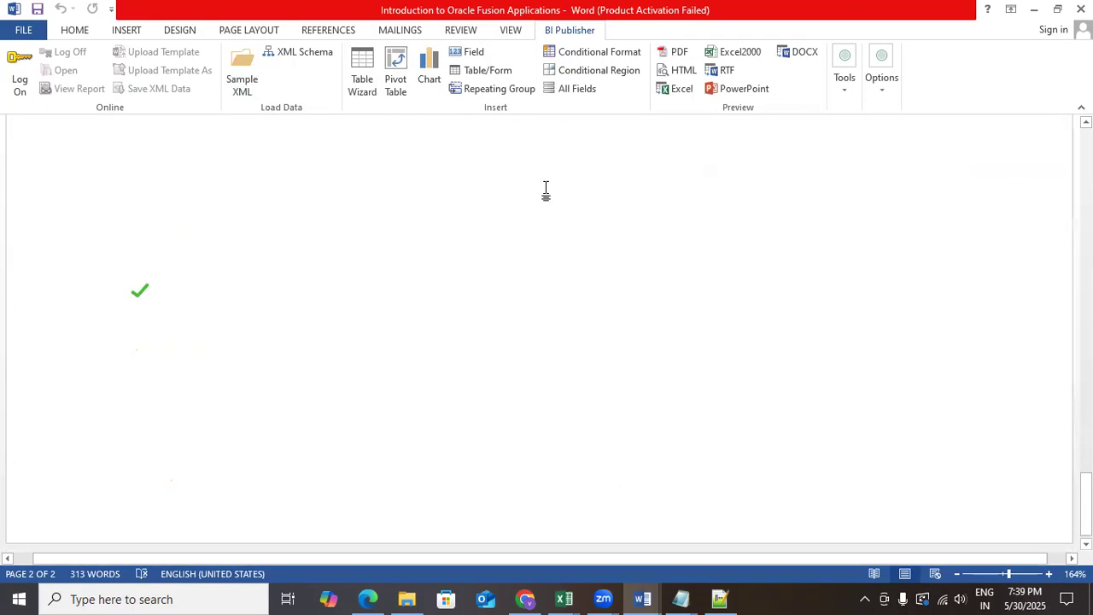
key(ctrl+n)
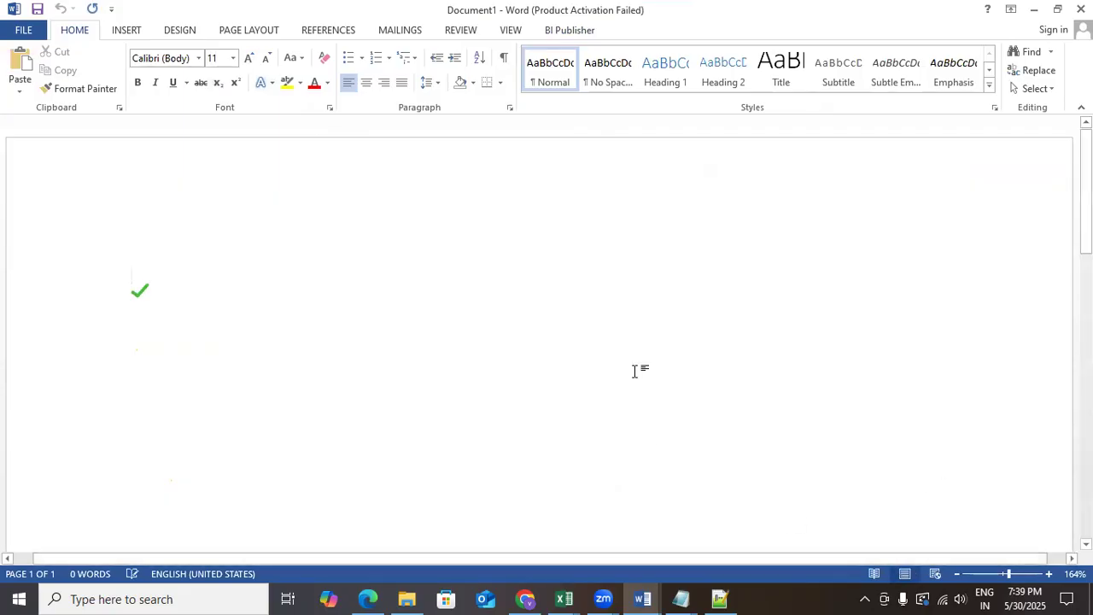
click(934, 575)
click(905, 576)
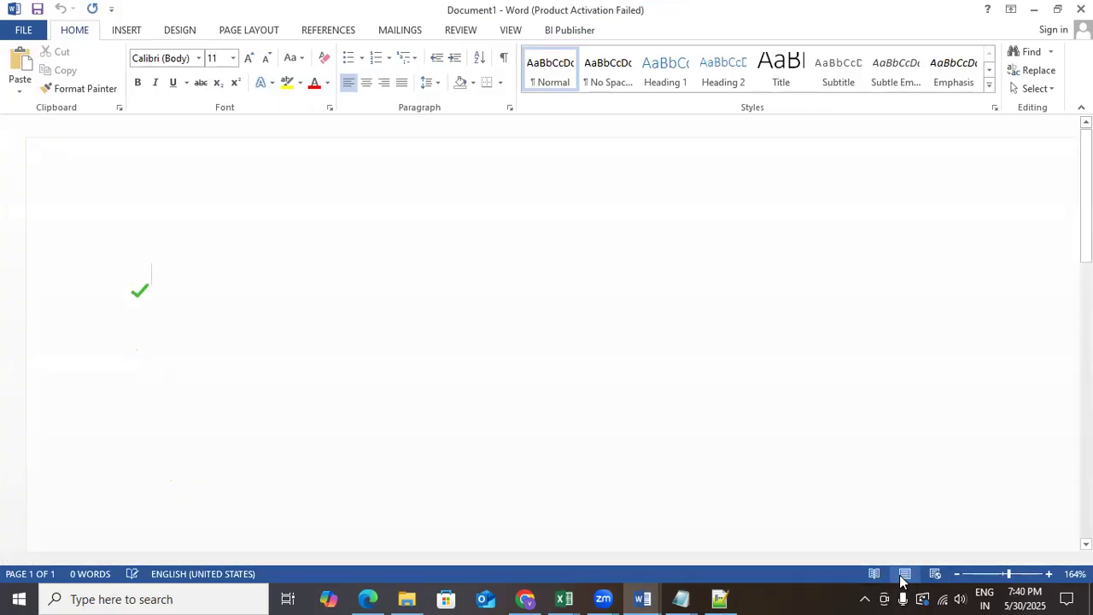
Step: Load the Supplier Header Data Model XML as BI Publisher sample data and insert all its fields as a table
click(563, 32)
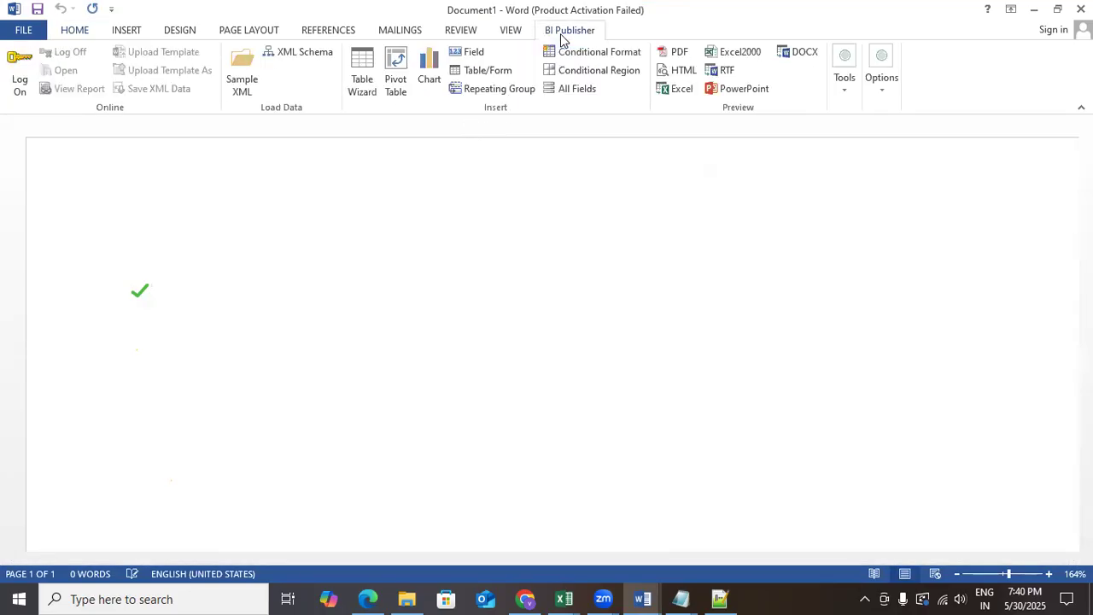
click(252, 76)
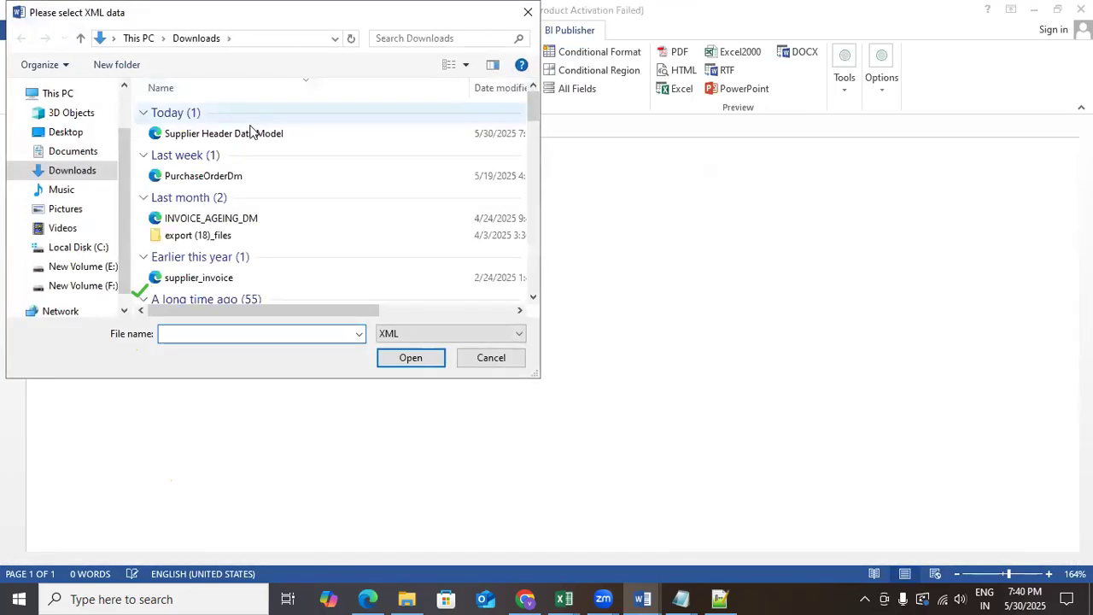
click(253, 135)
click(411, 358)
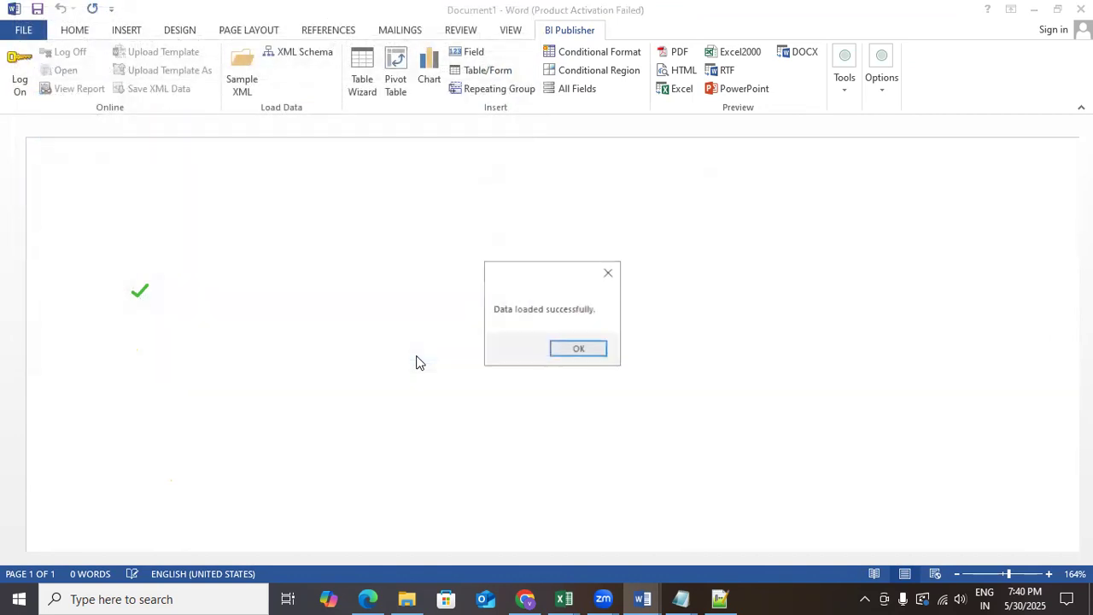
click(579, 348)
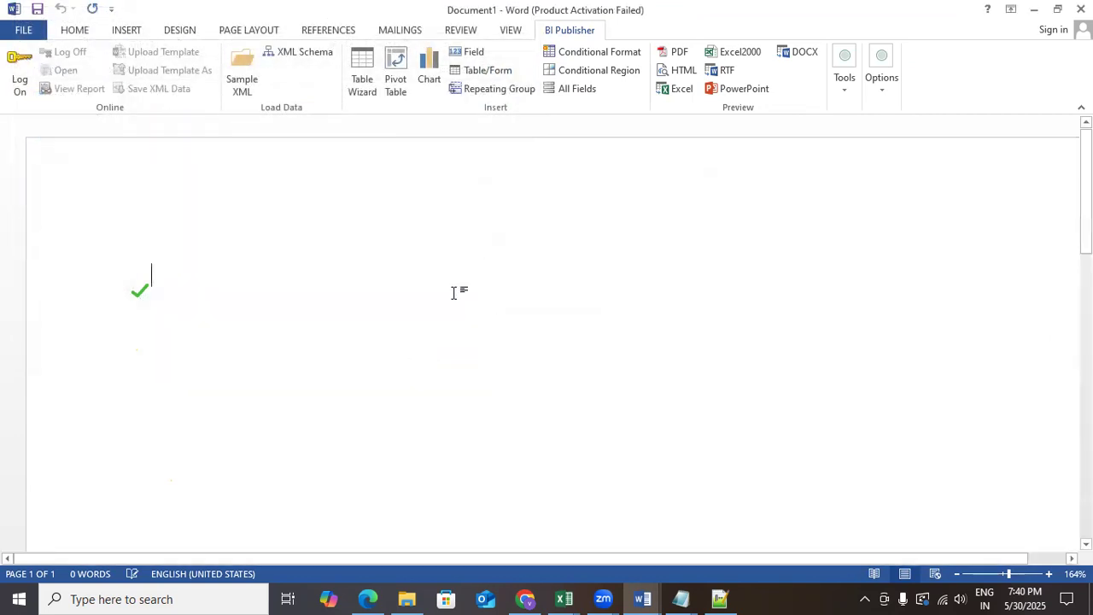
click(573, 86)
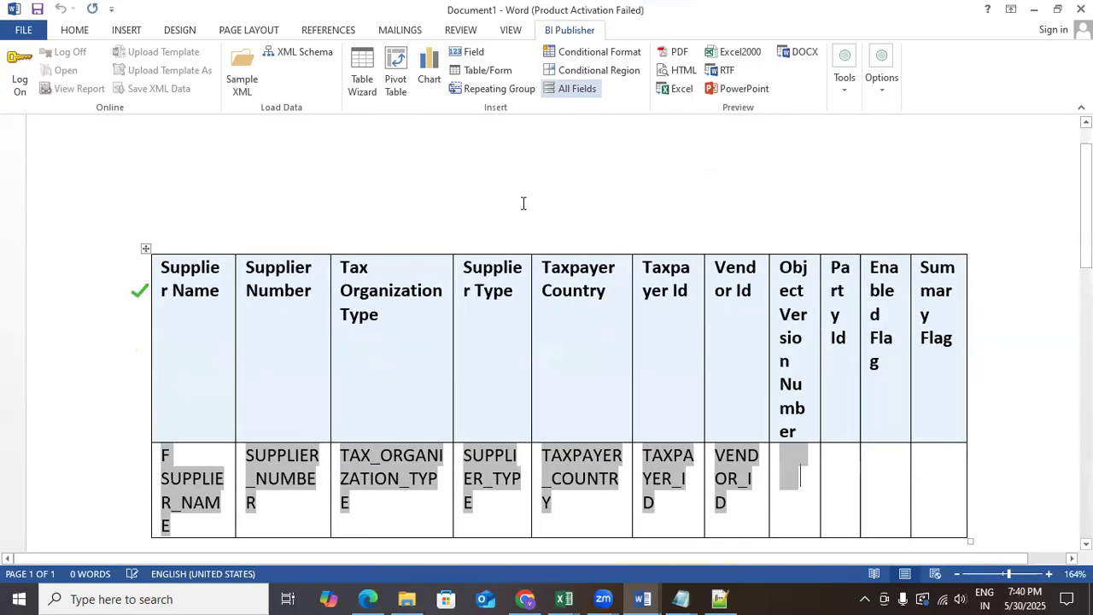
Step: Insert a single-cell table above the supplier fields table and split it into 2 columns and 1 row
click(226, 190)
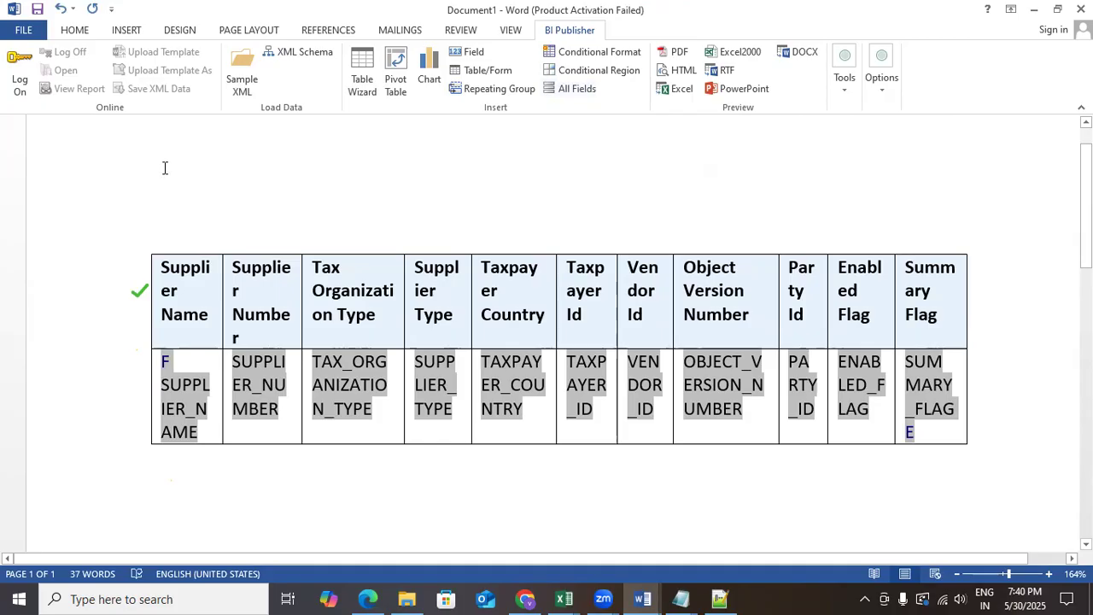
click(126, 30)
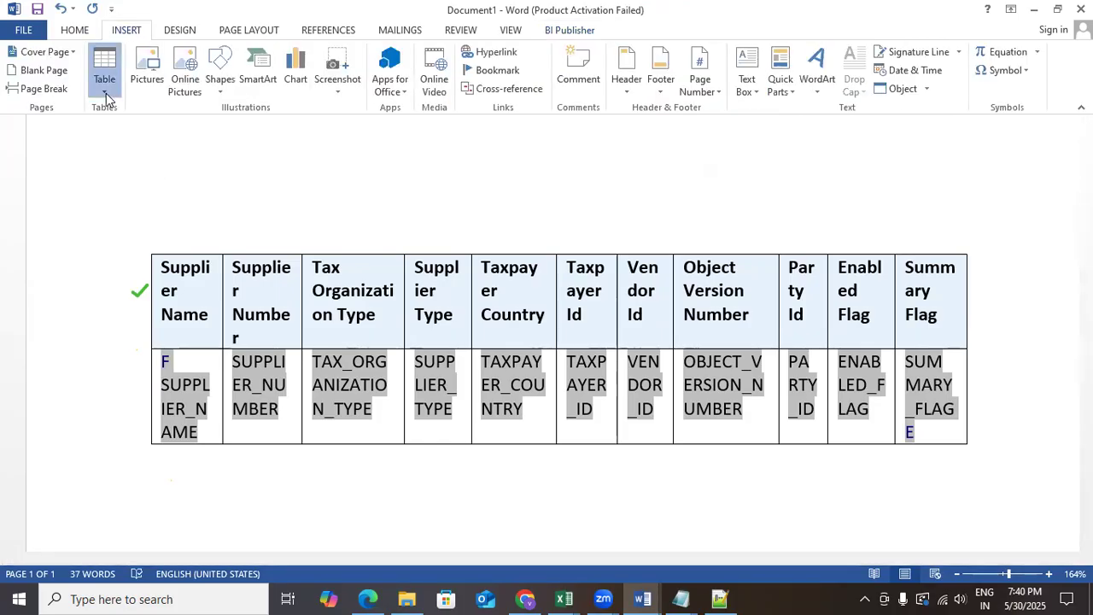
click(106, 96)
click(105, 147)
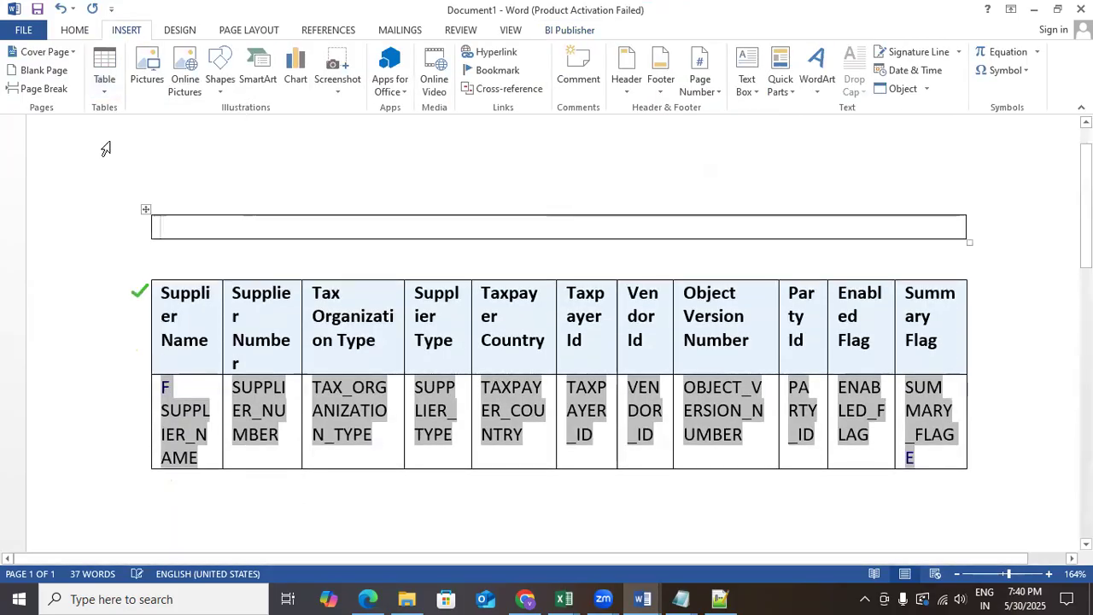
right_click(447, 229)
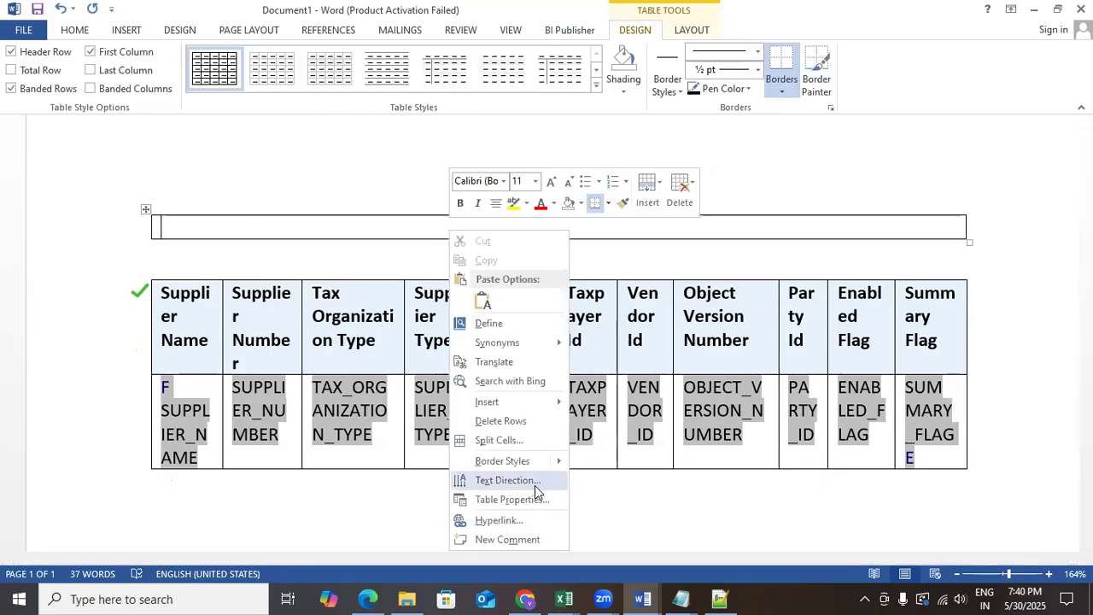
click(505, 440)
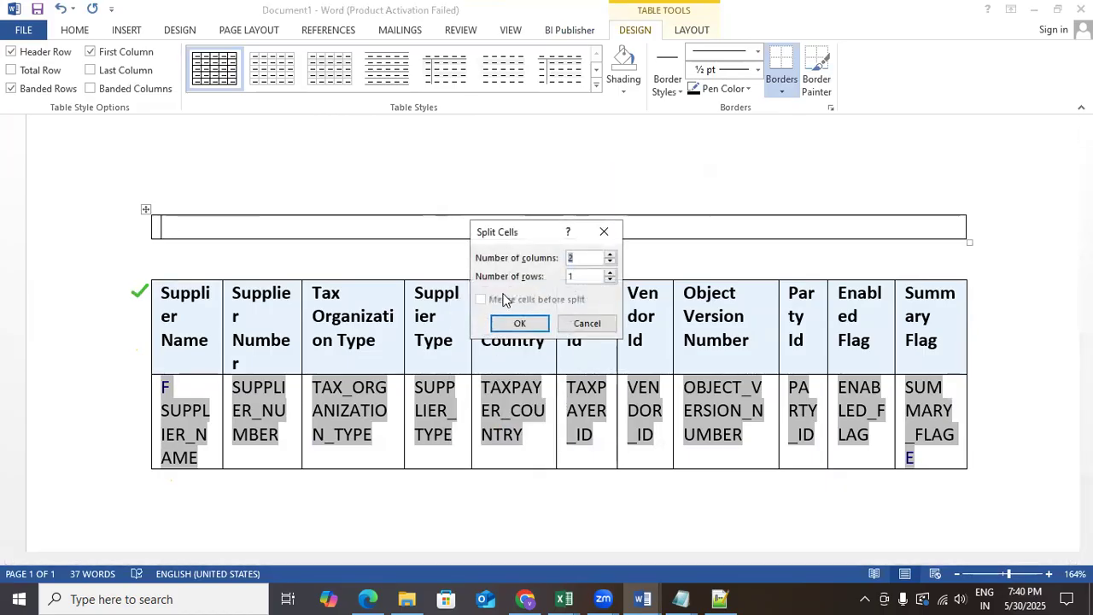
click(520, 323)
Step: Copy the 2048px-HP_logo_2012 image from the Pictures folder and paste it into the first cell of the upper table
click(307, 225)
click(407, 599)
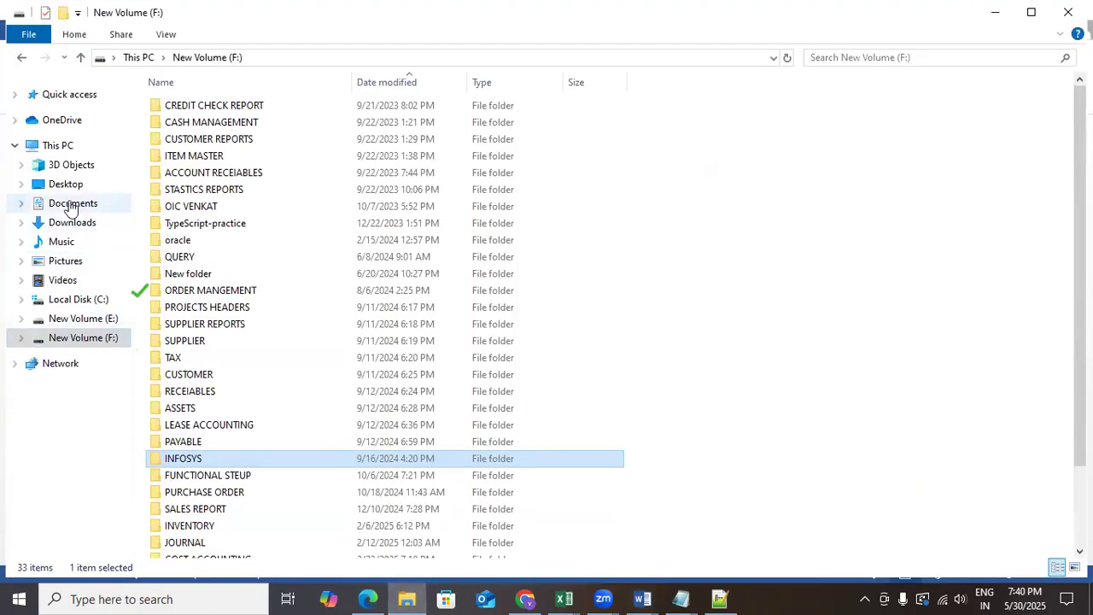
click(61, 267)
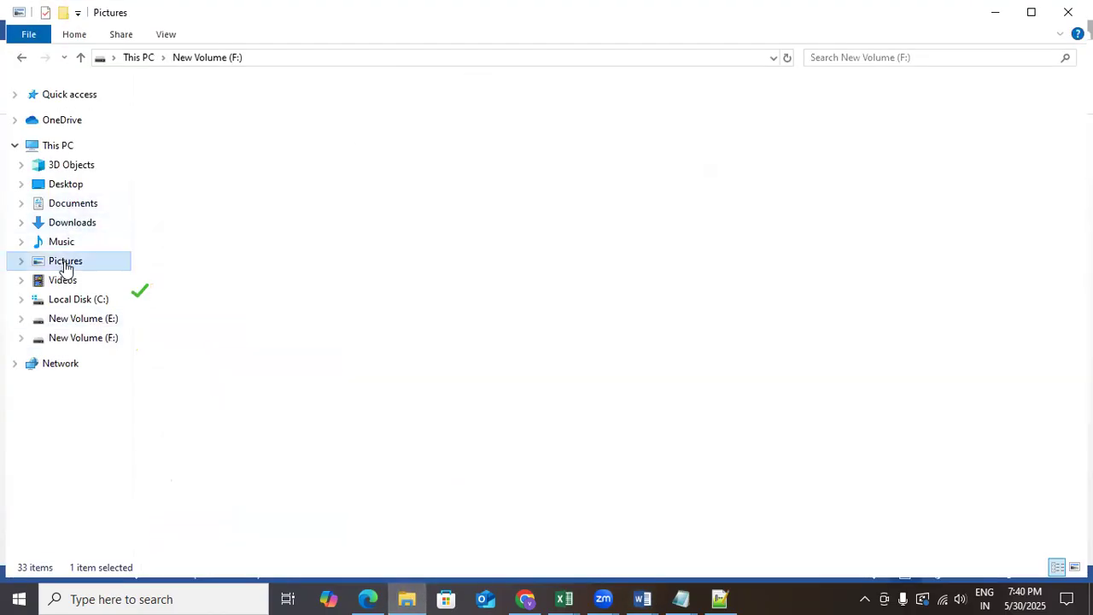
click(370, 119)
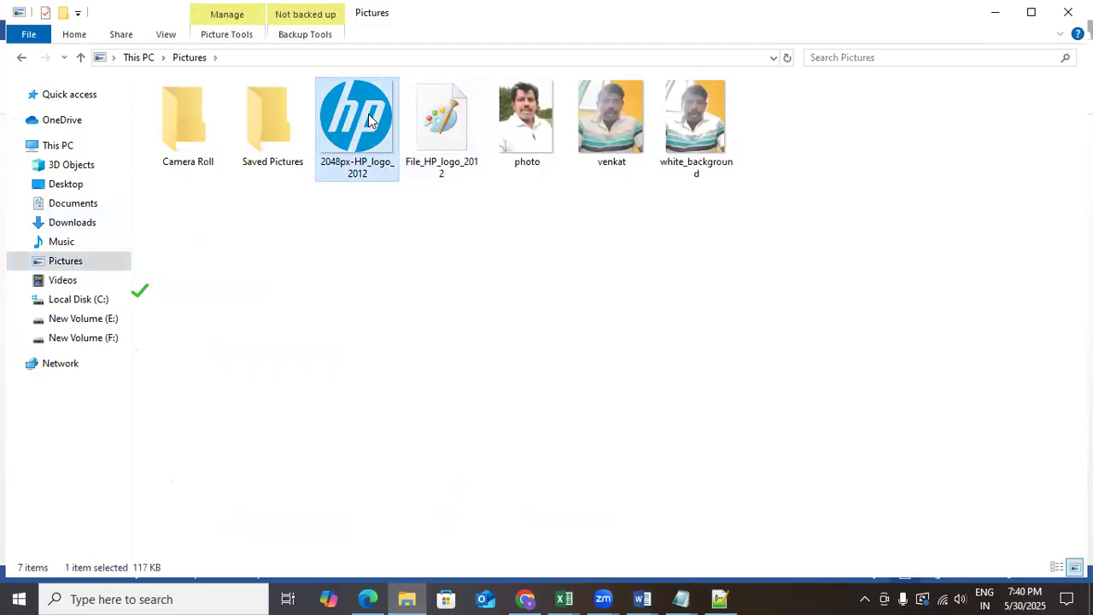
key(alt+Tab)
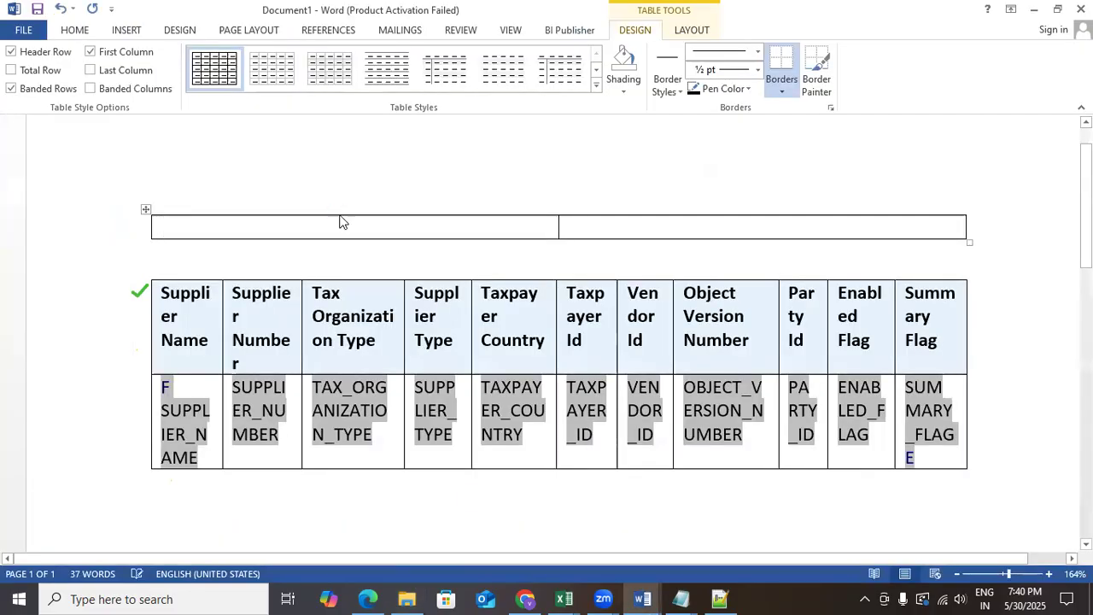
key(ctrl+v)
scroll(339, 231, down, 8)
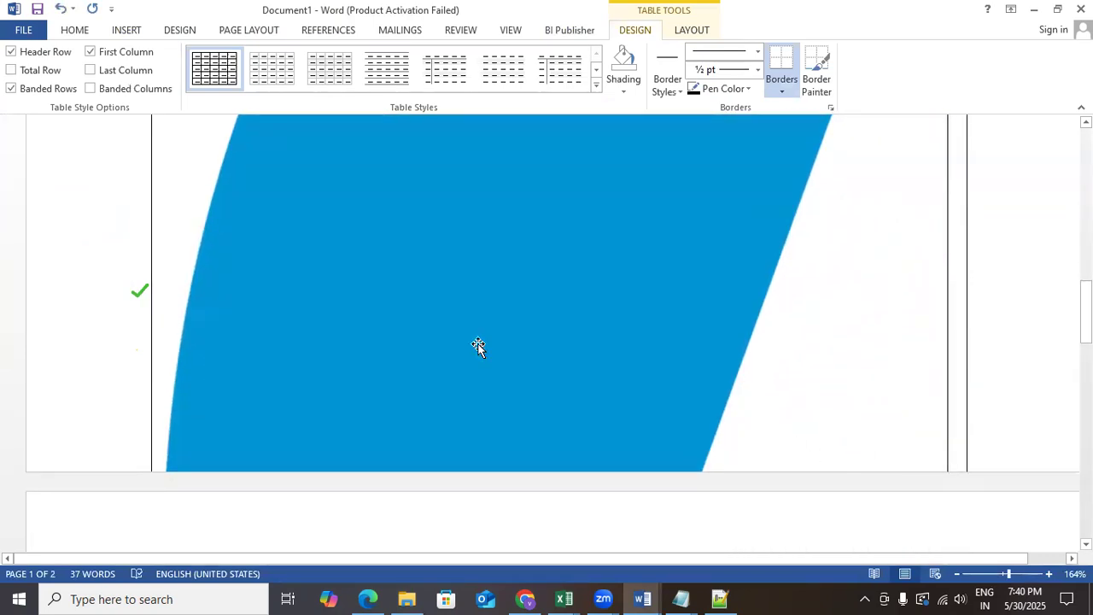
scroll(506, 323, up, 8)
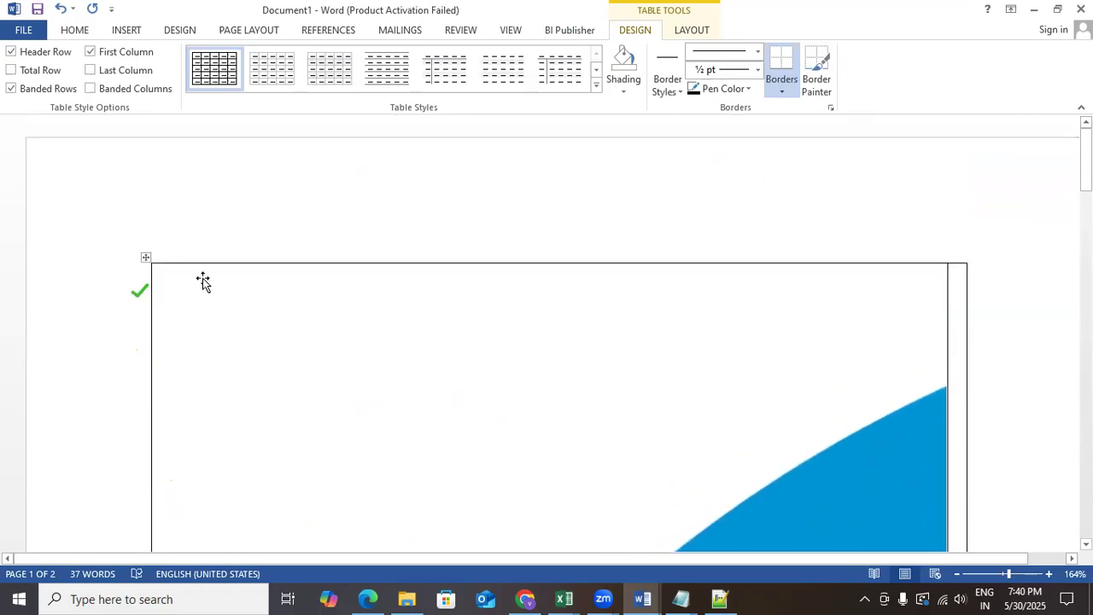
Step: Try to narrow the upper table that holds the oversized HP logo
click(147, 260)
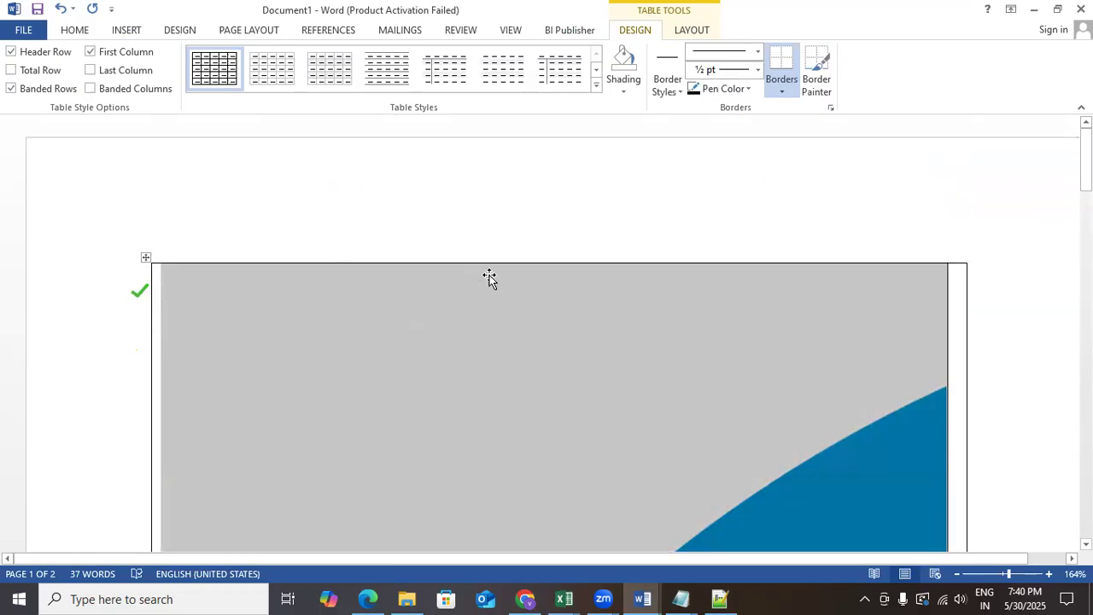
drag(966, 267, 879, 271)
scroll(581, 278, down, 2)
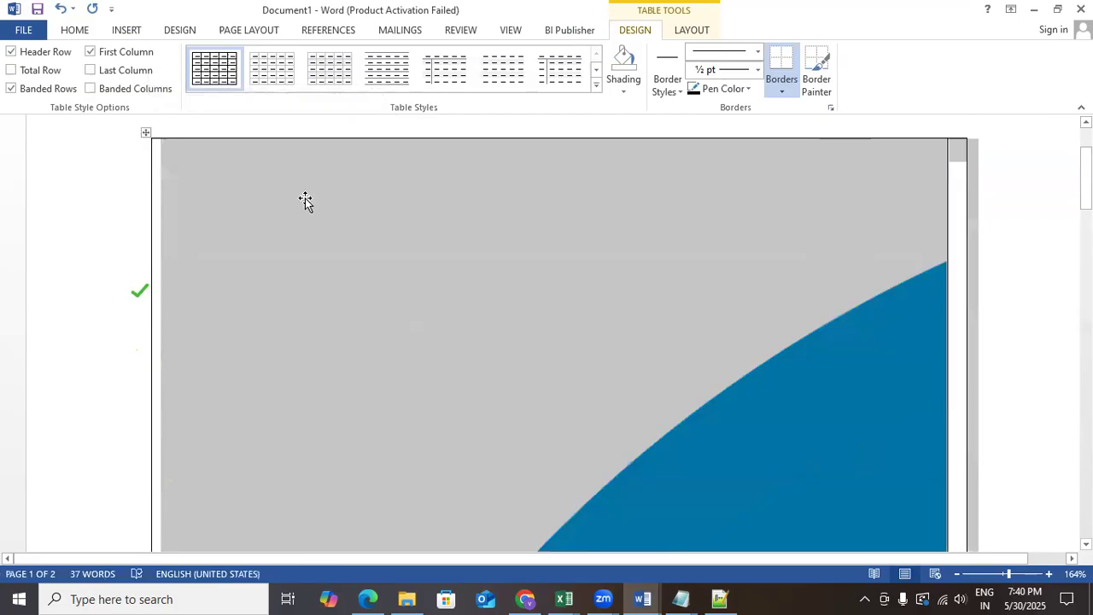
scroll(305, 203, down, 10)
scroll(314, 228, up, 6)
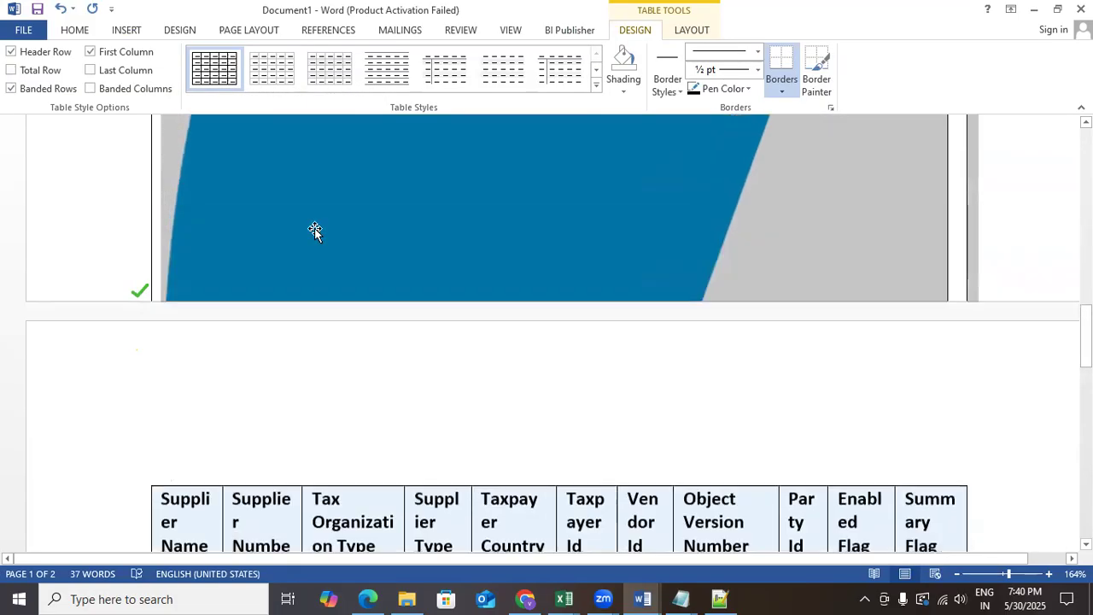
scroll(361, 285, down, 3)
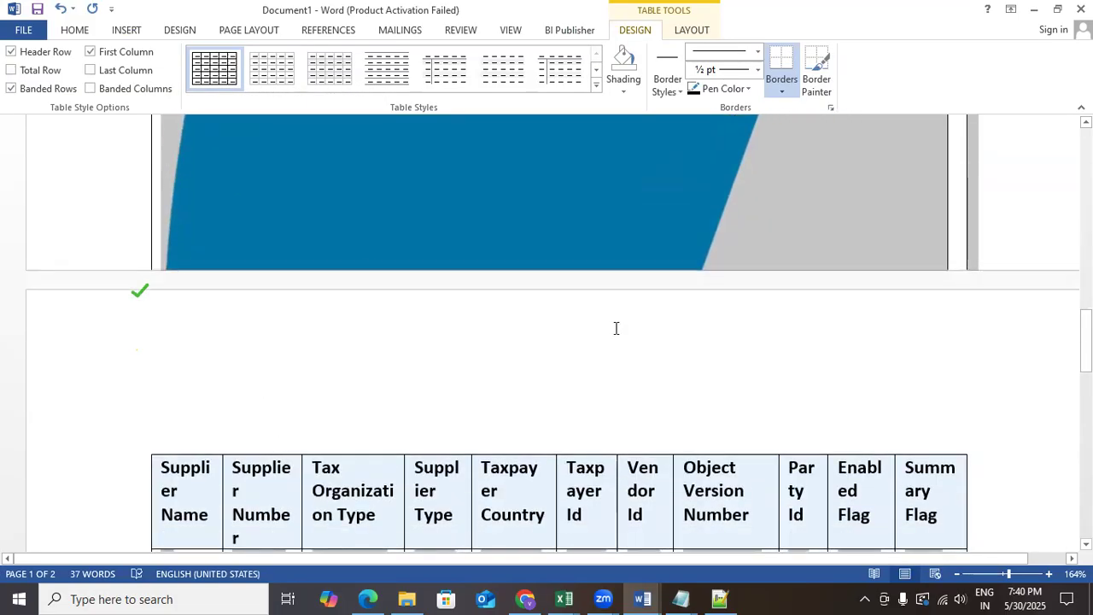
drag(740, 560, 897, 567)
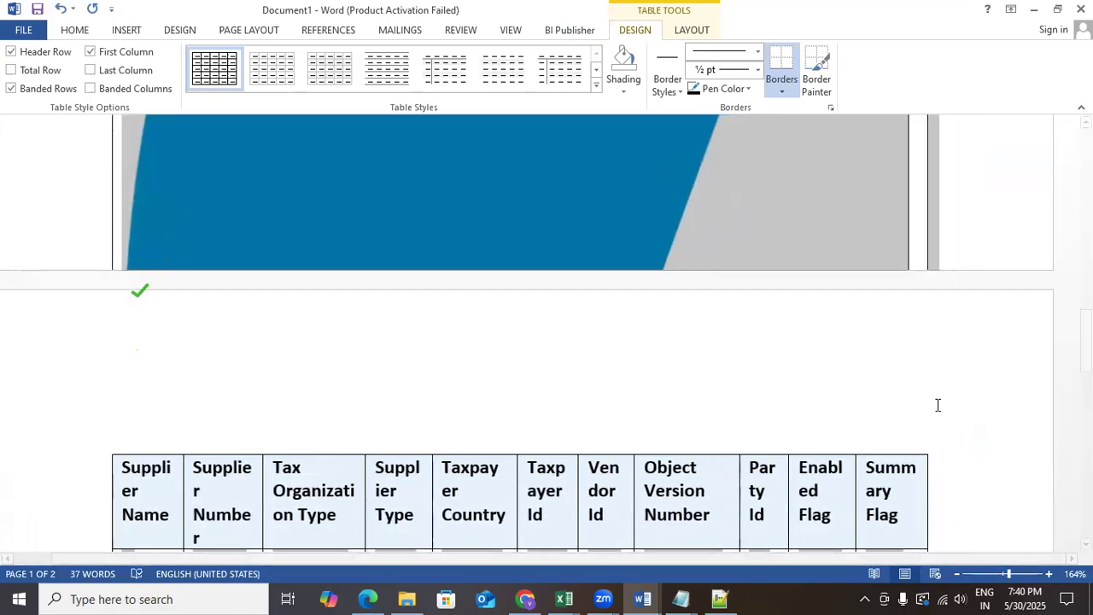
scroll(938, 404, up, 3)
Step: Scale the HP logo down proportionally until it is about as wide as the Supplier Name column
click(857, 334)
scroll(857, 335, up, 1)
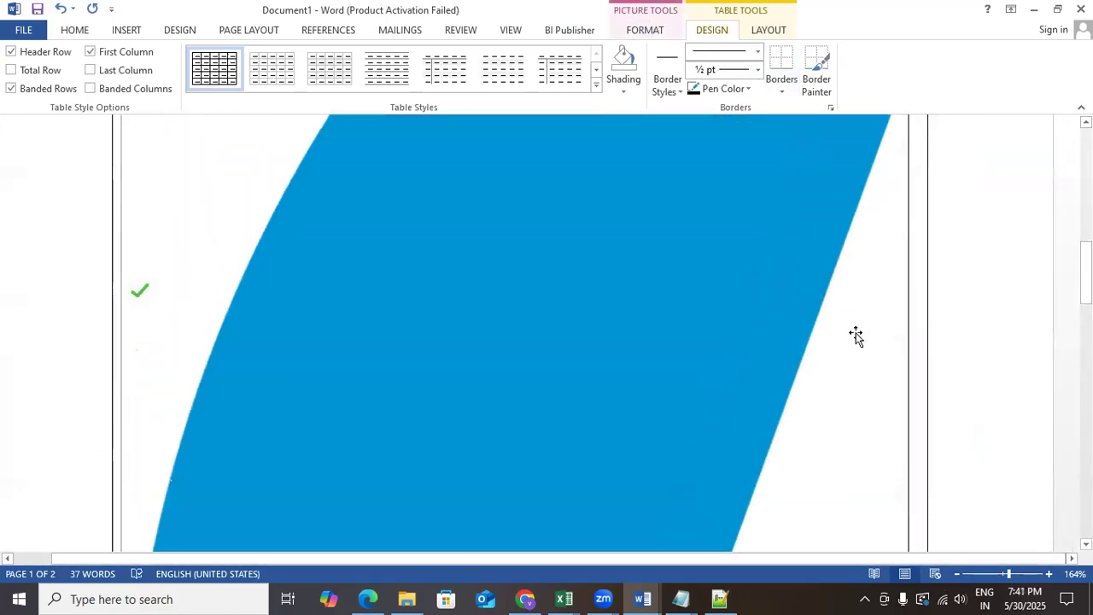
scroll(856, 334, up, 5)
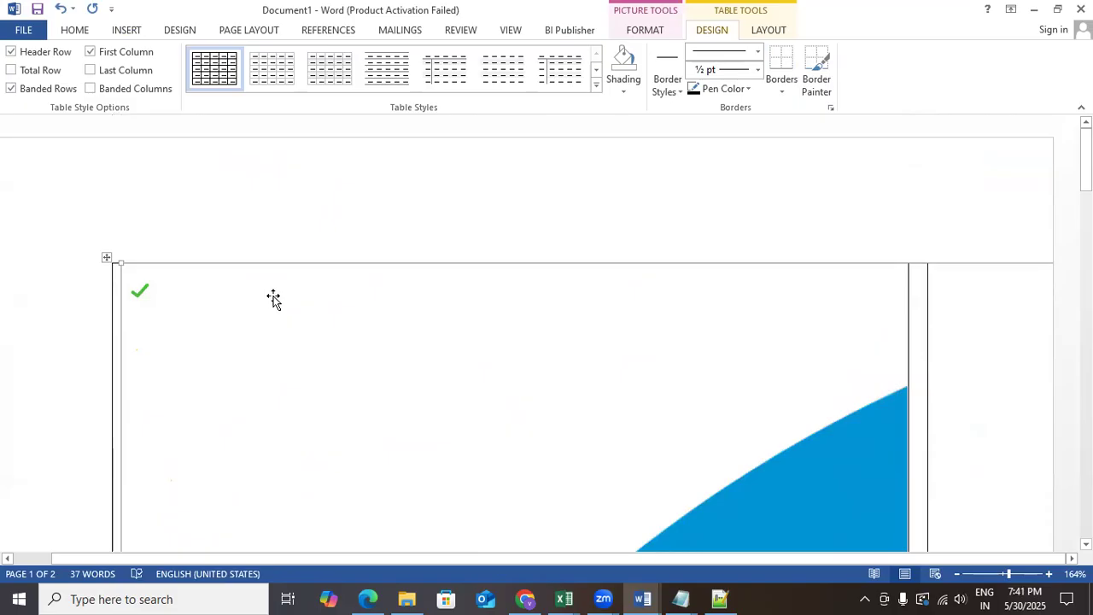
drag(121, 263, 726, 510)
scroll(495, 388, down, 3)
scroll(494, 386, up, 5)
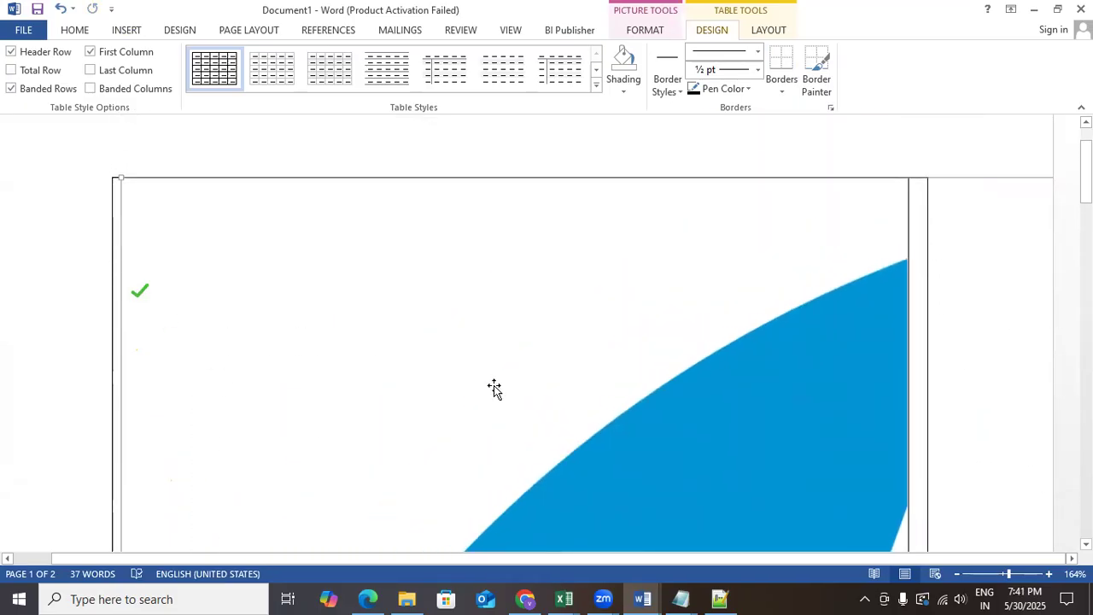
drag(113, 258, 737, 515)
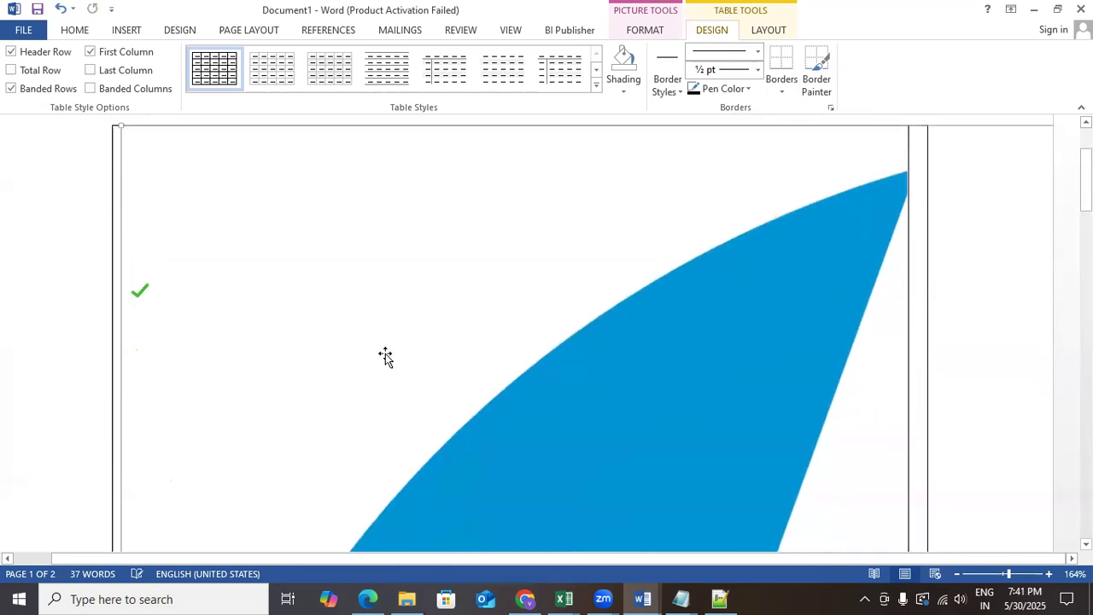
scroll(171, 242, up, 1)
drag(120, 181, 908, 532)
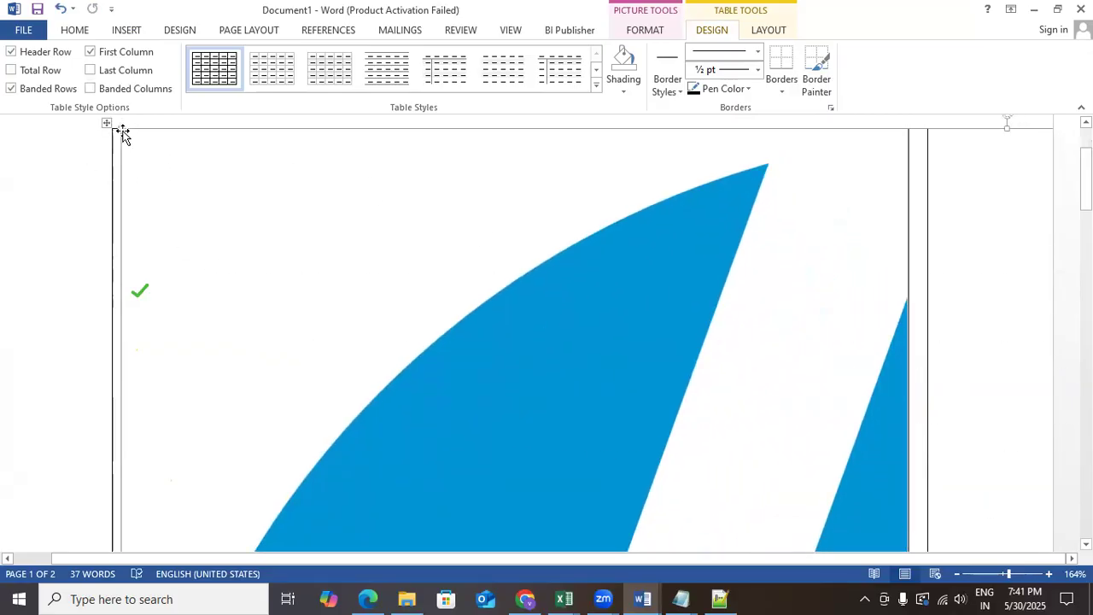
drag(119, 128, 808, 410)
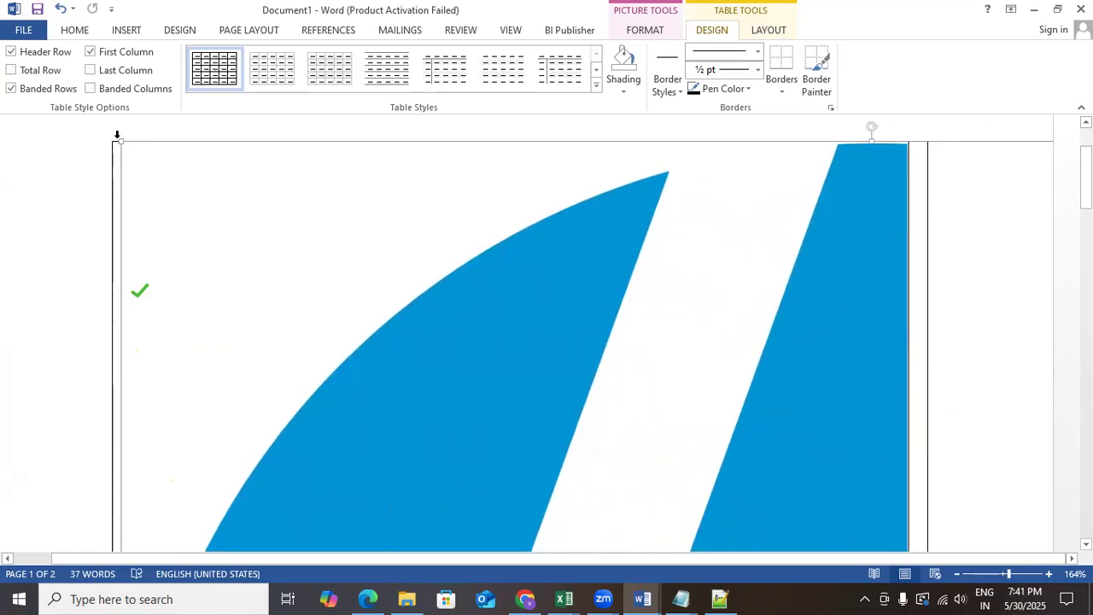
drag(119, 141, 229, 164)
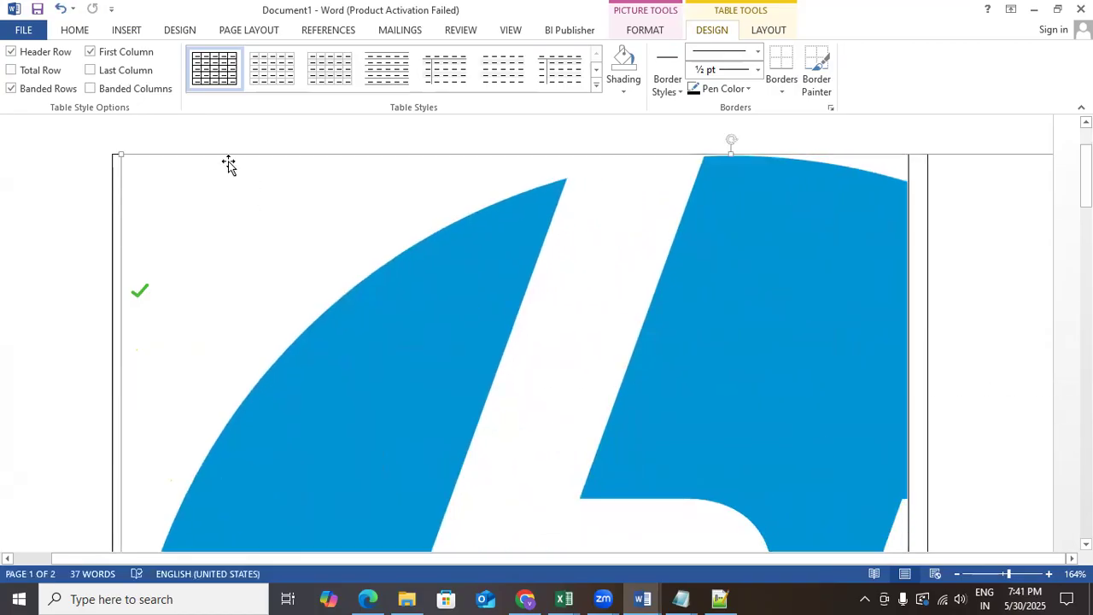
drag(119, 155, 955, 450)
drag(123, 152, 778, 412)
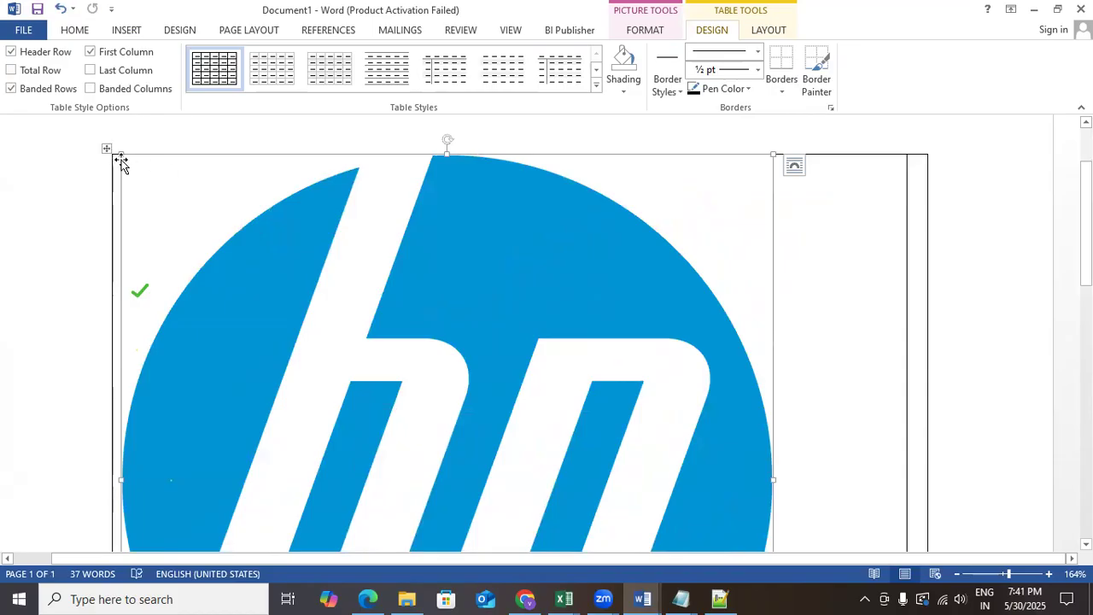
drag(121, 152, 686, 410)
drag(120, 152, 405, 350)
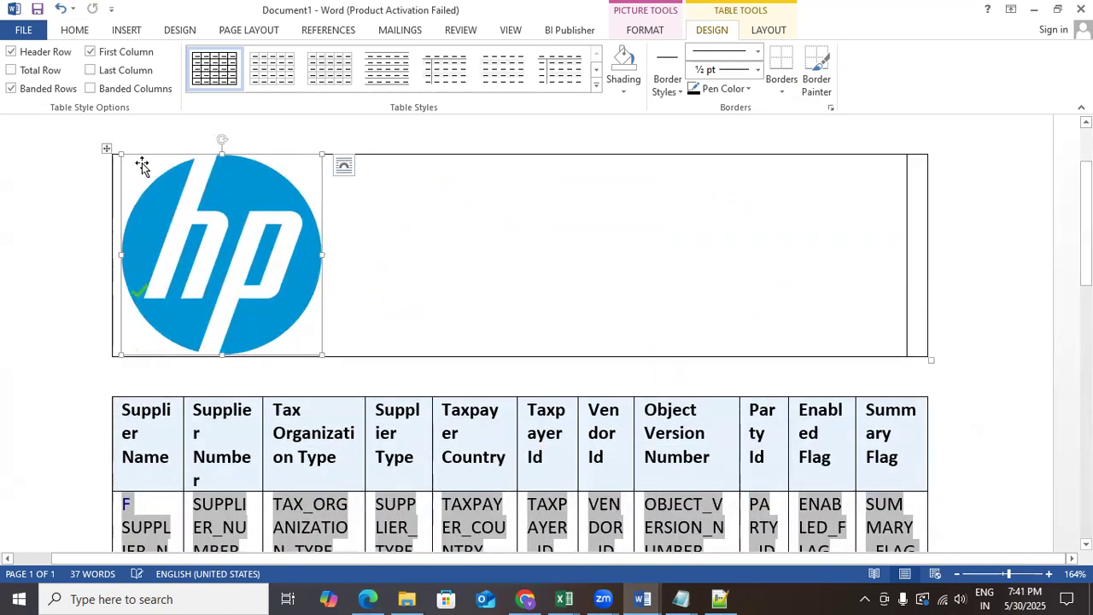
drag(120, 150, 276, 276)
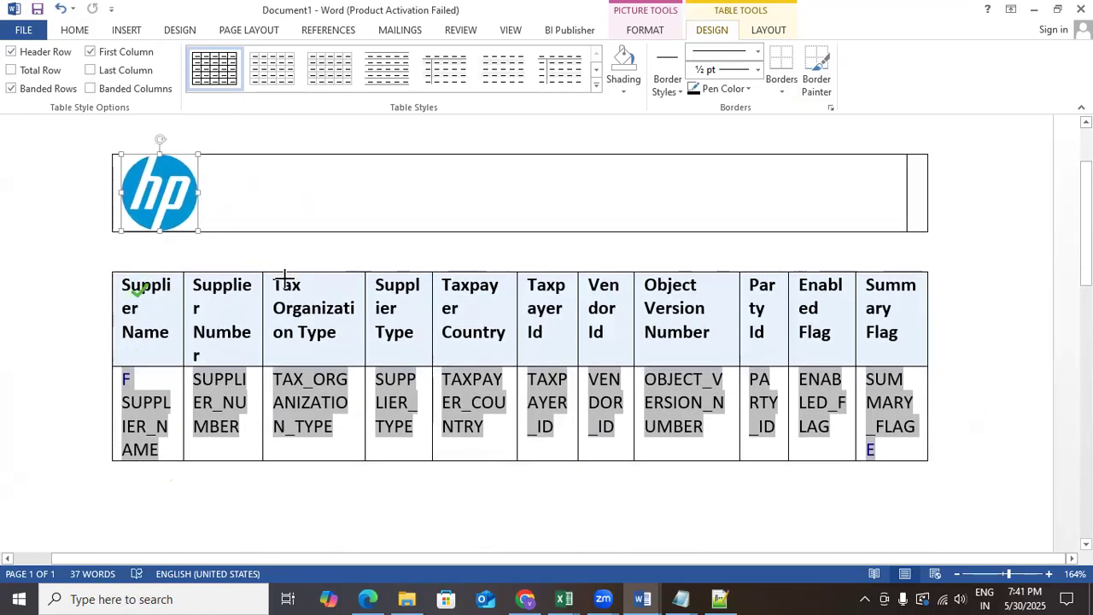
click(301, 198)
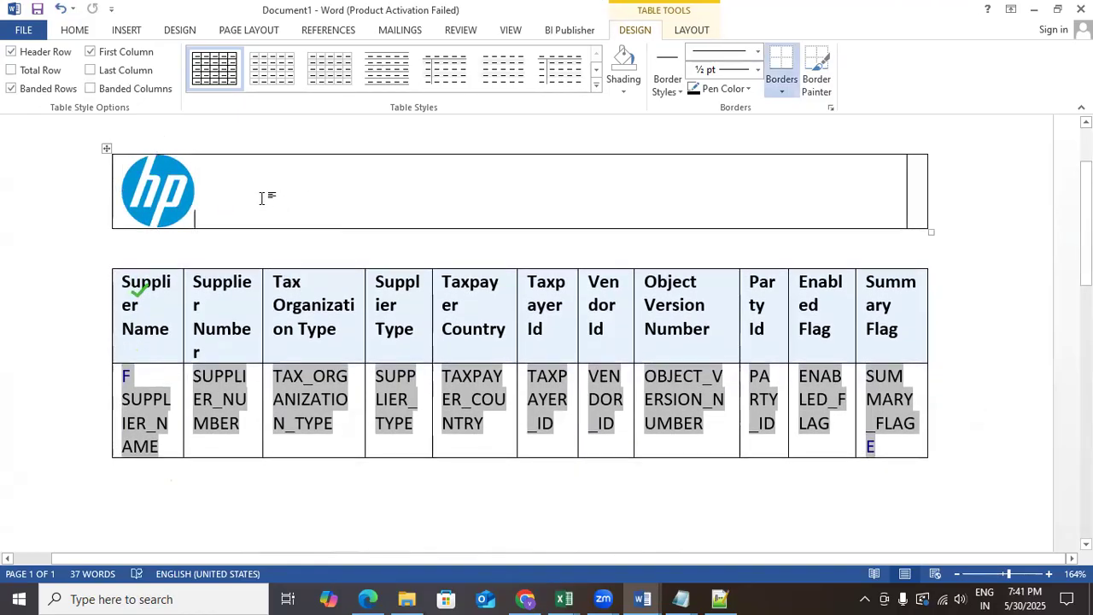
Step: Narrow the upper table's logo cell to about a quarter of the table width and enter the title SUPPLIER HEADER REPORT in the second cell
click(151, 177)
click(325, 191)
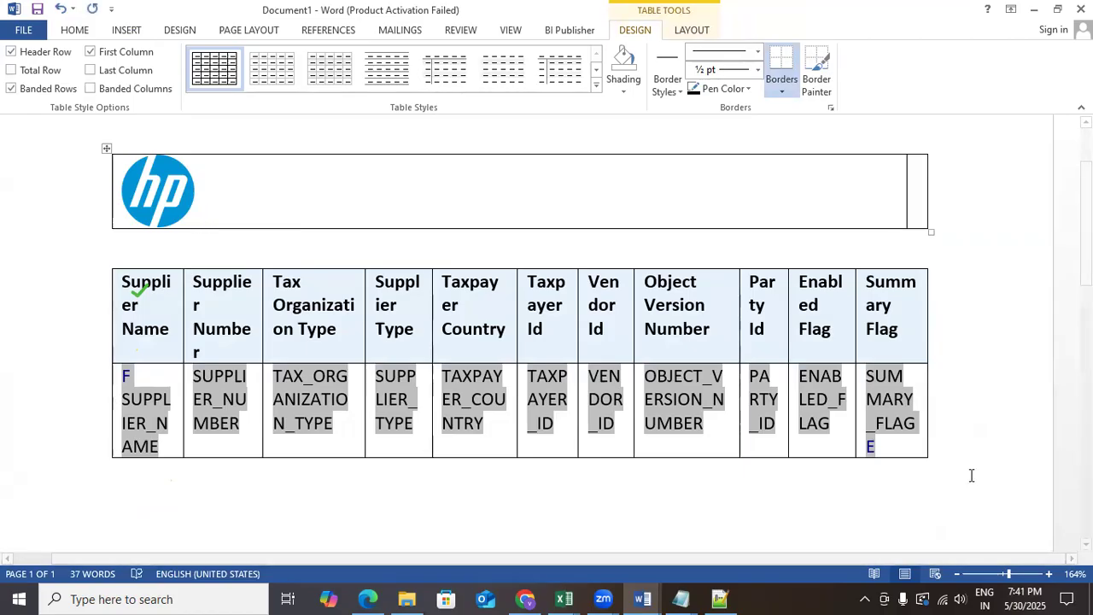
drag(909, 211, 348, 214)
click(494, 188)
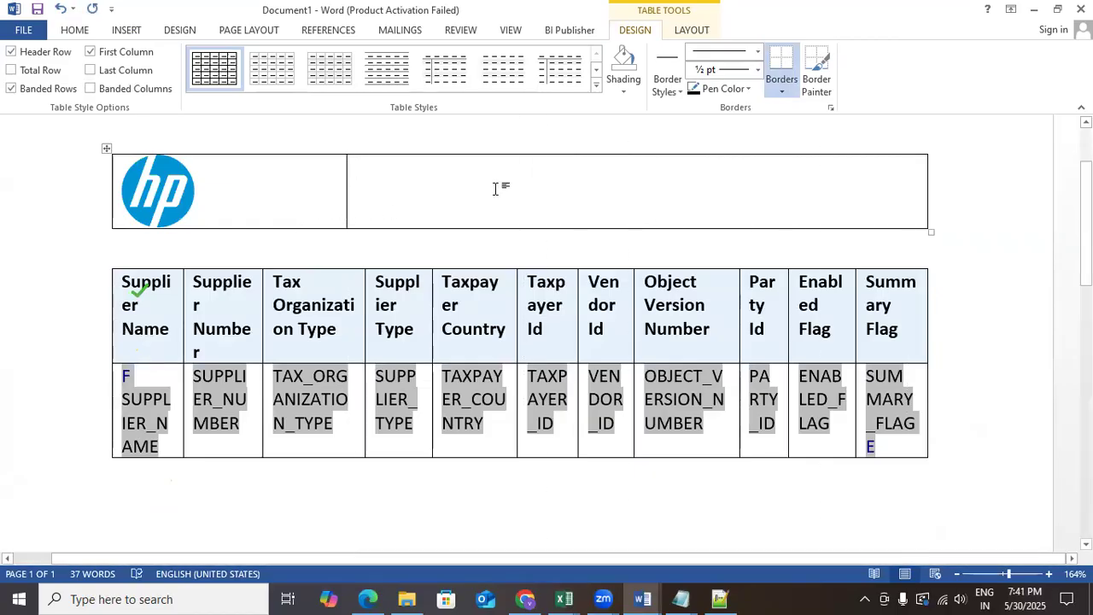
text(SUPPLIER HEADER REPORT)
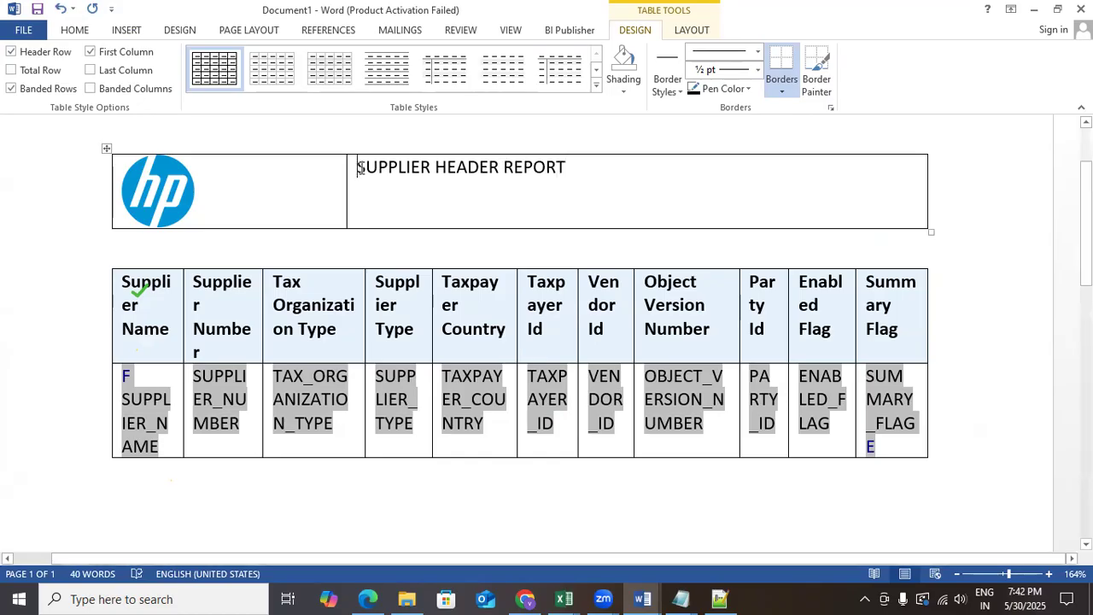
Step: Center the SUPPLIER HEADER REPORT title both horizontally and vertically within its table cell
drag(358, 167, 569, 187)
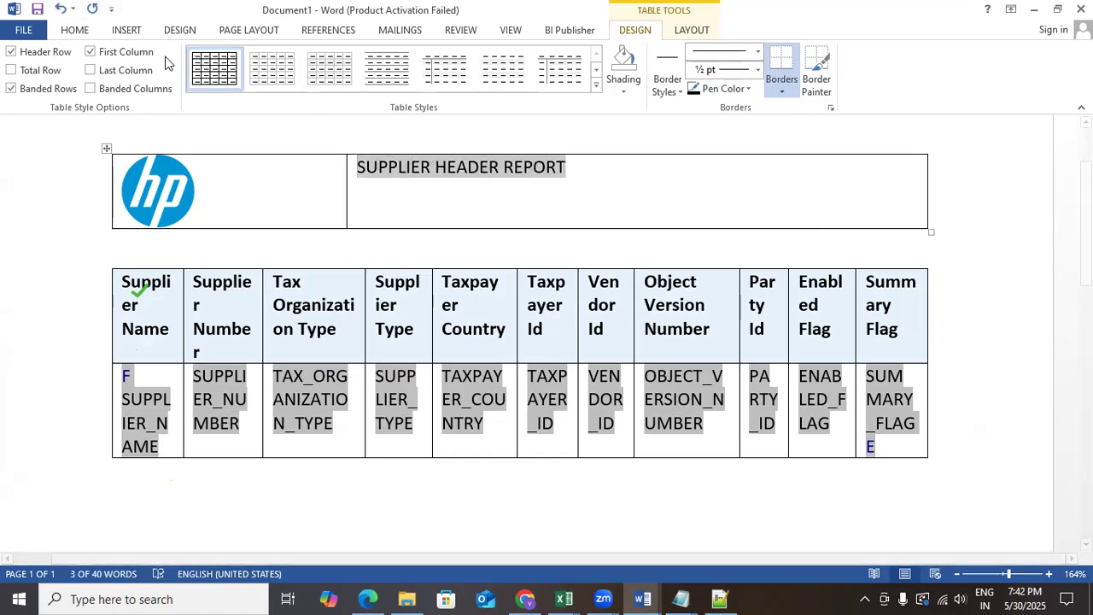
click(84, 33)
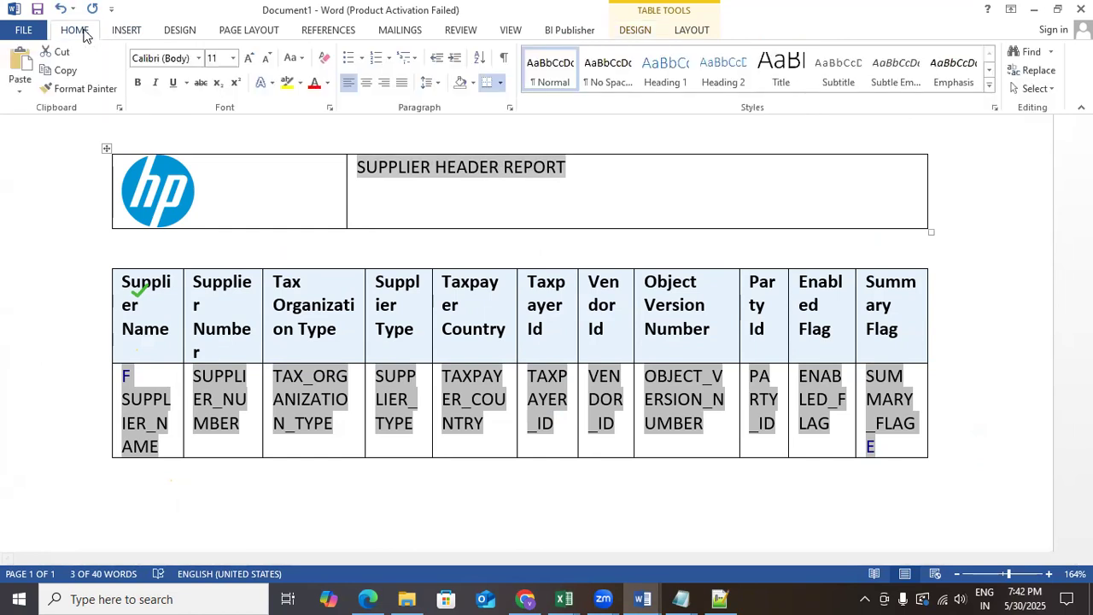
click(366, 83)
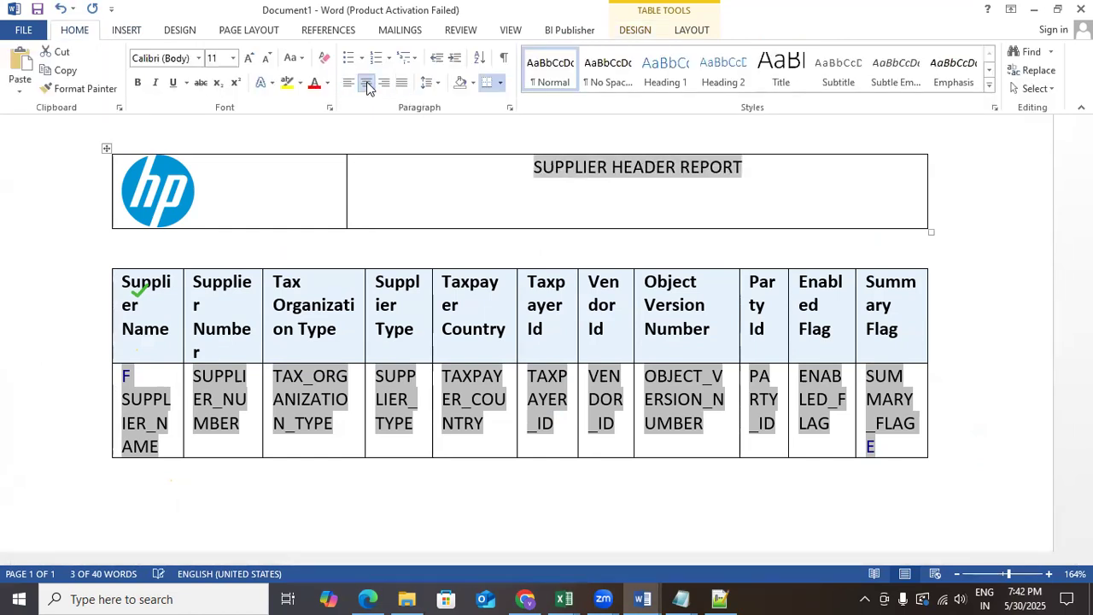
right_click(643, 173)
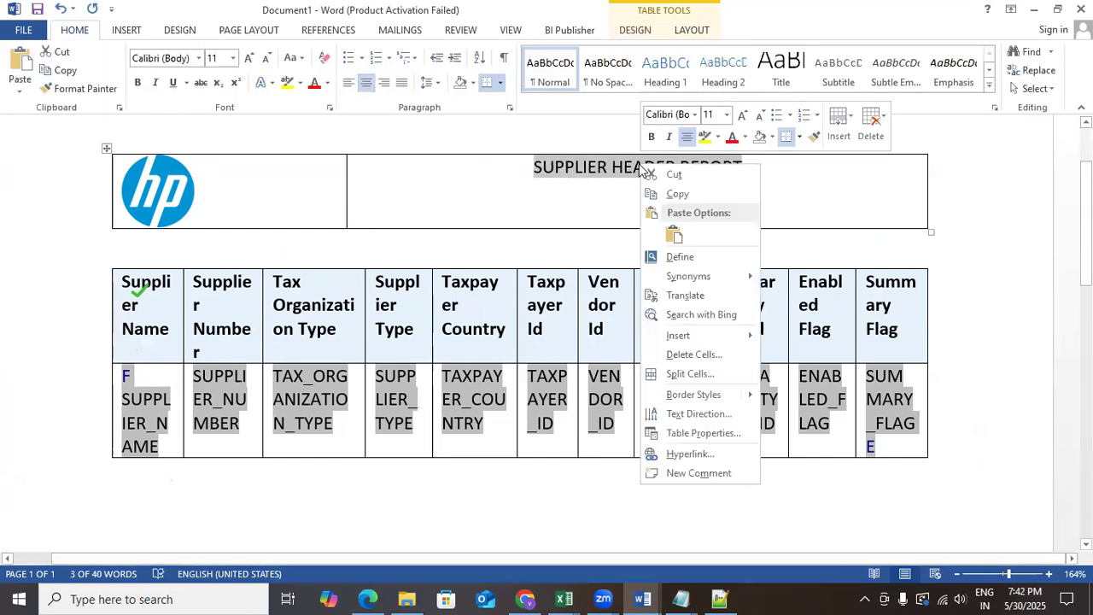
click(714, 433)
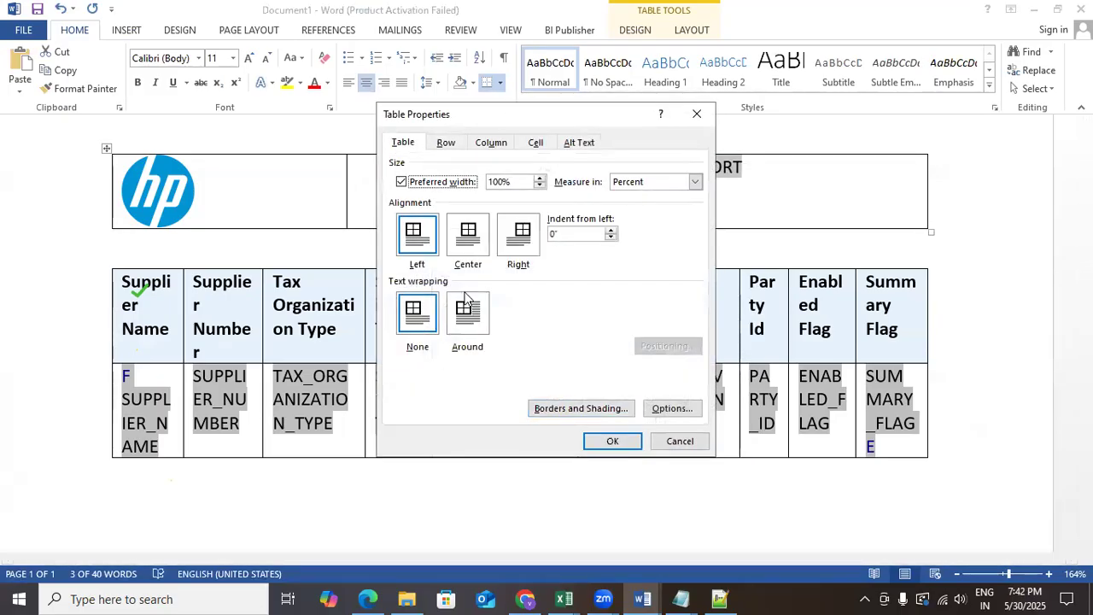
click(535, 143)
click(469, 239)
click(613, 441)
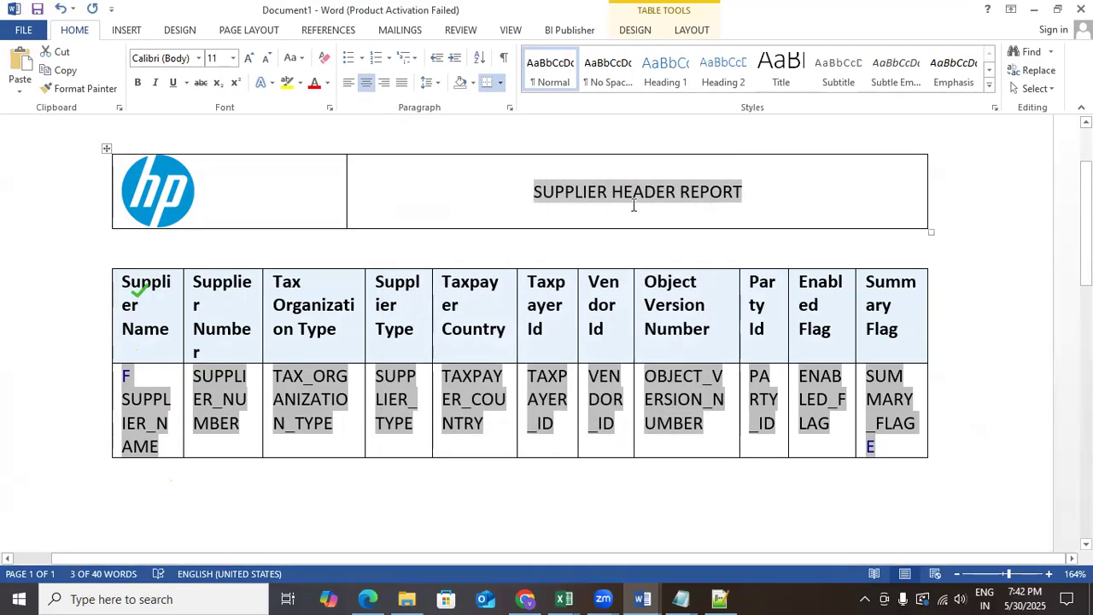
click(756, 213)
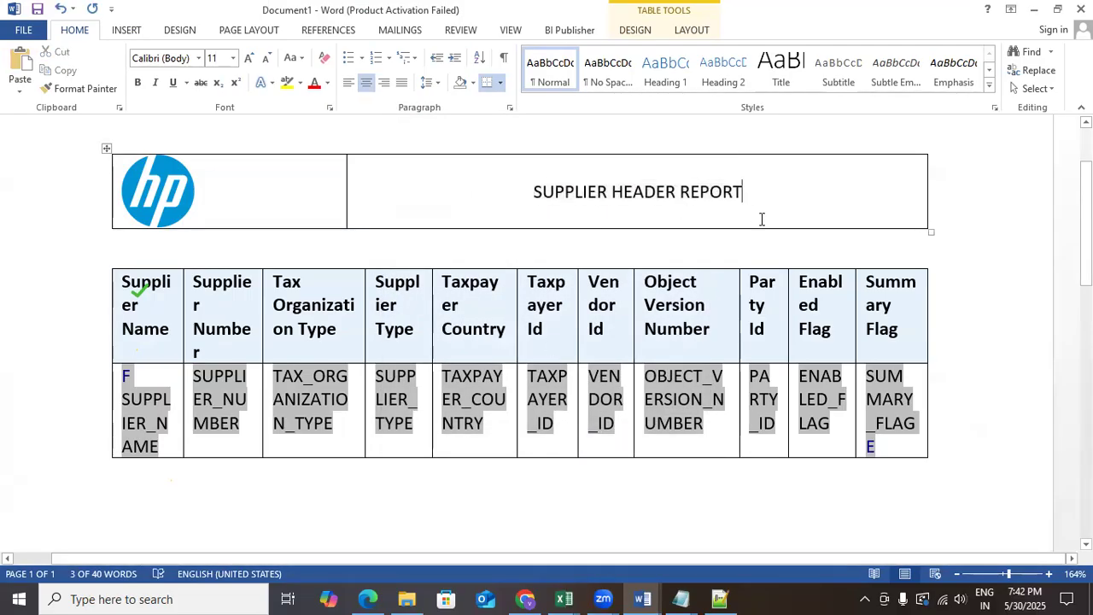
Step: Remove all borders from the upper table that holds the HP logo and the report title
click(111, 150)
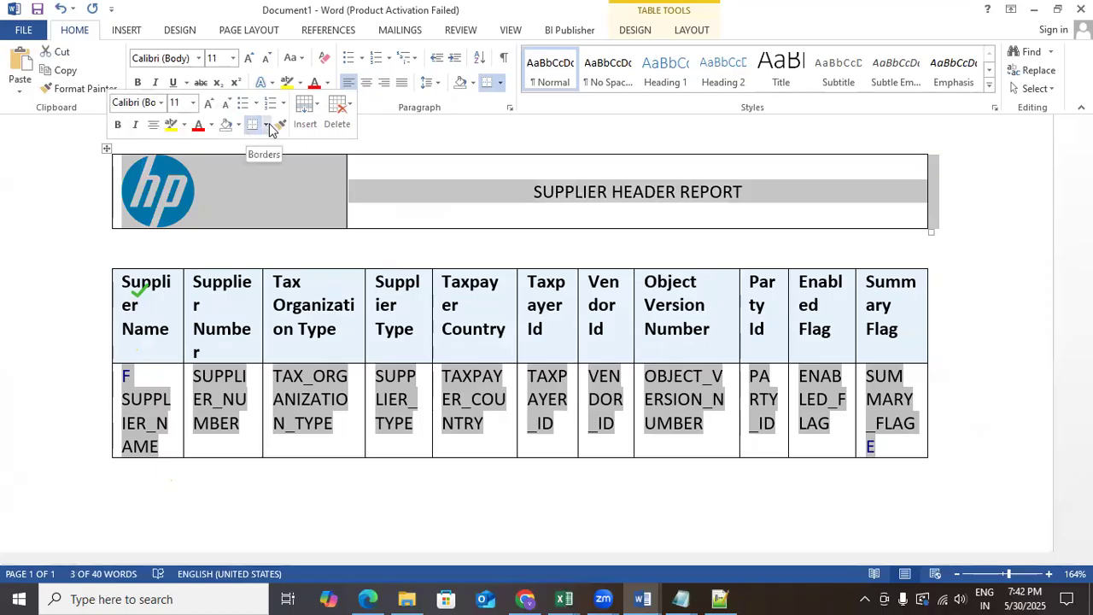
click(268, 129)
click(311, 226)
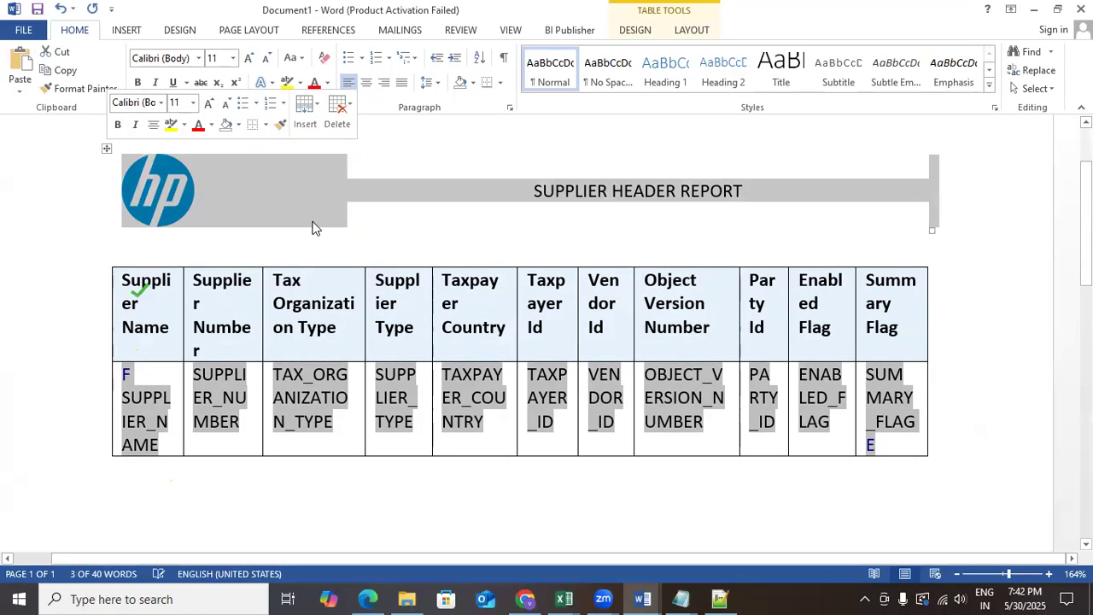
click(442, 205)
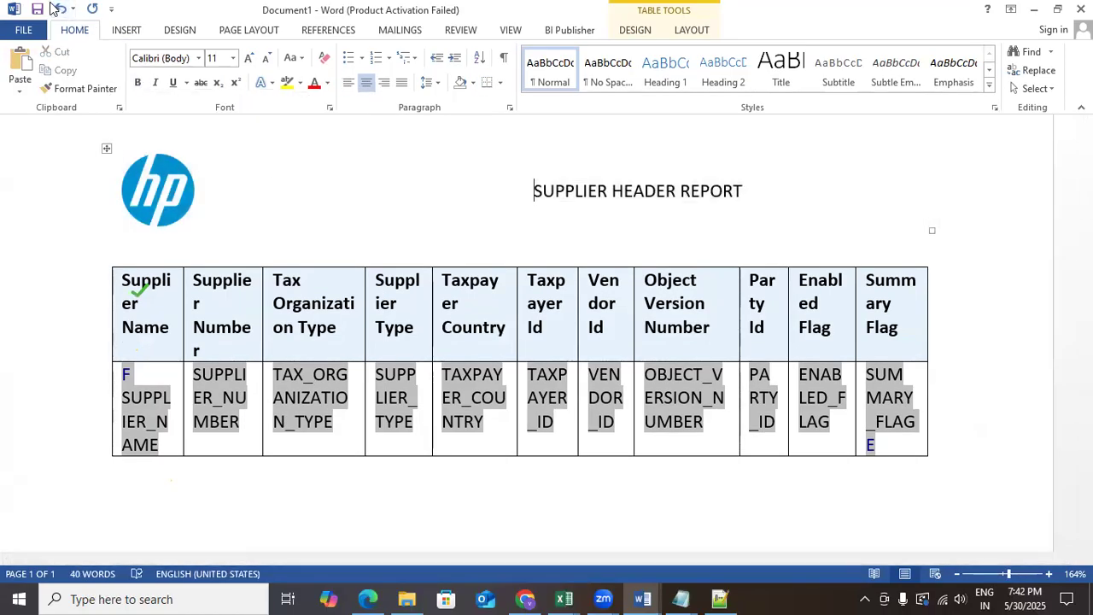
Step: Start saving the document under a new location and create and open a folder named RTF inside BATCHMAY-2025 on the Desktop
click(26, 32)
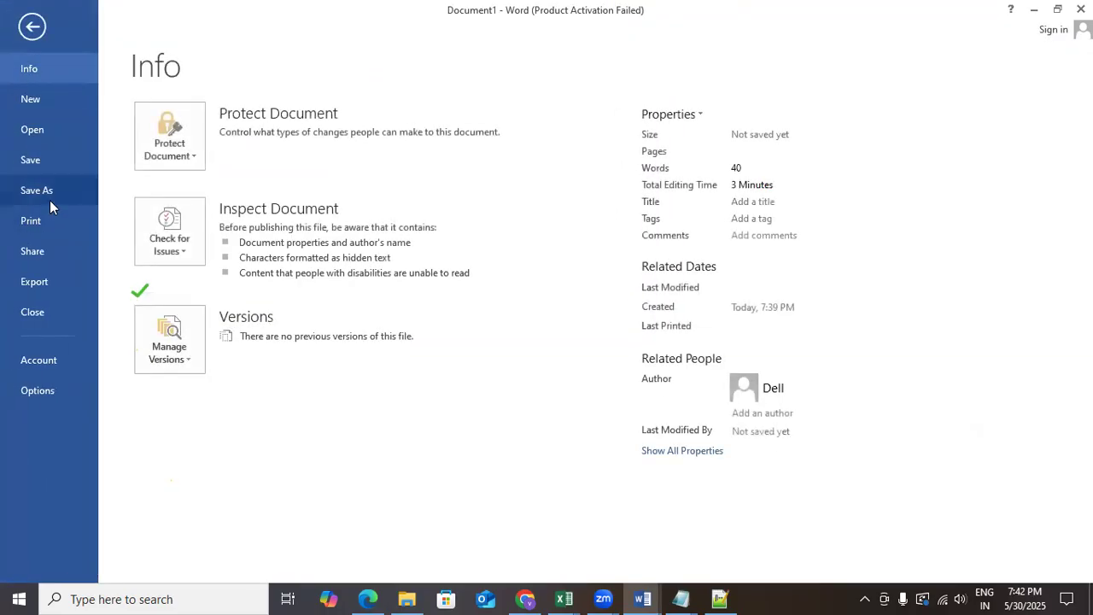
click(50, 190)
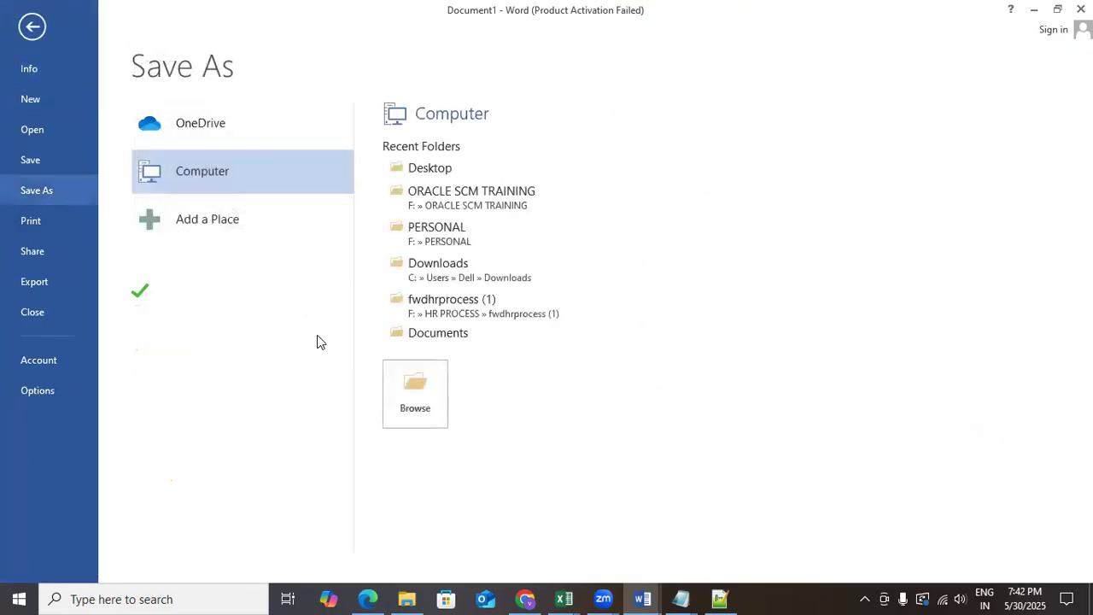
click(419, 392)
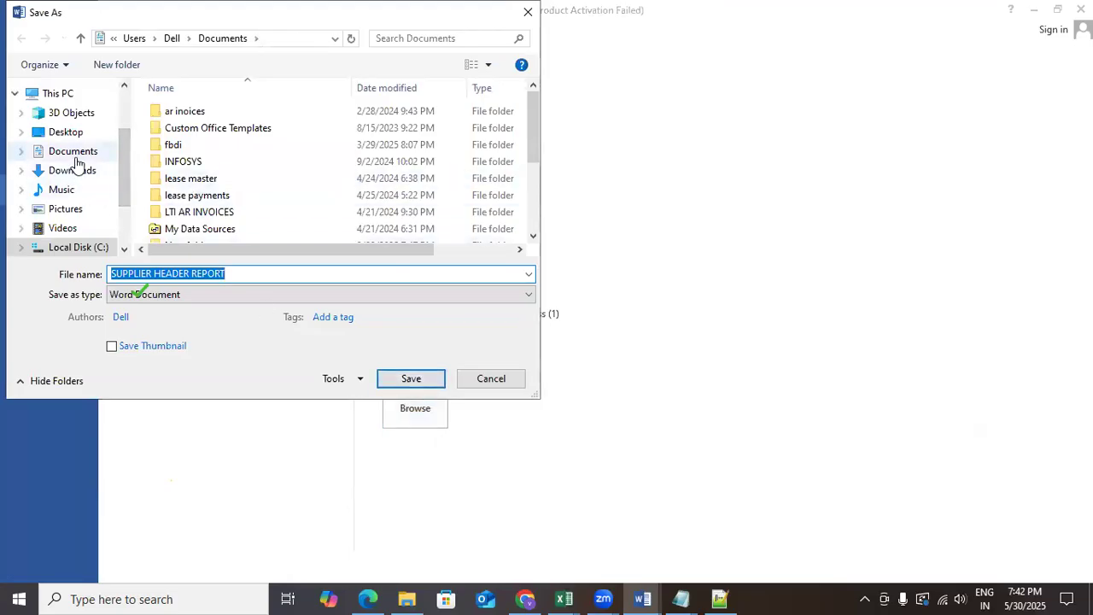
scroll(75, 162, up, 2)
scroll(76, 166, down, 1)
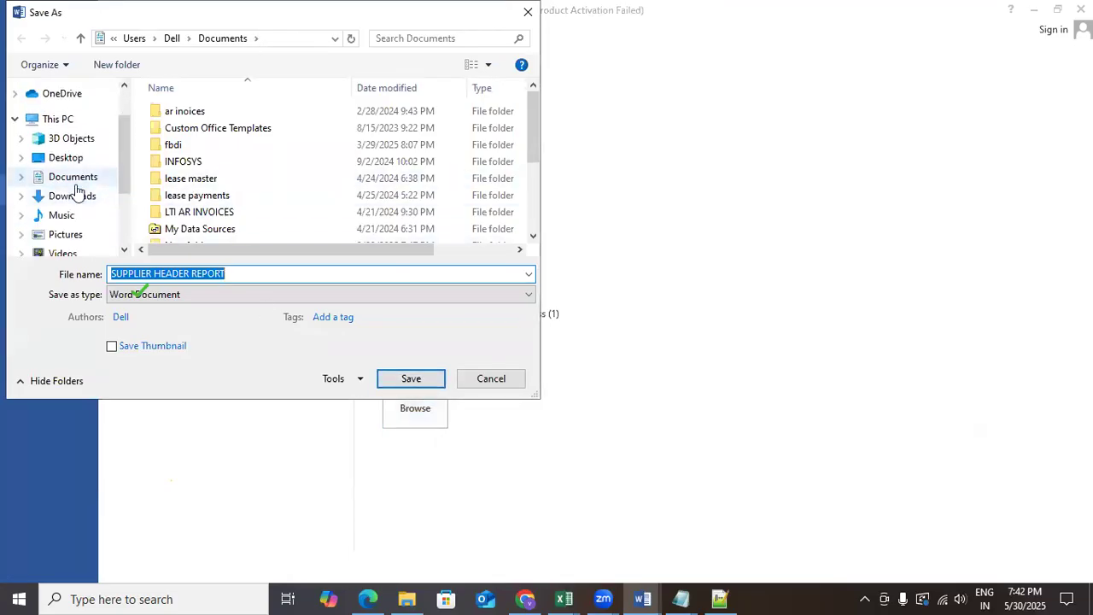
click(62, 158)
double_click(220, 145)
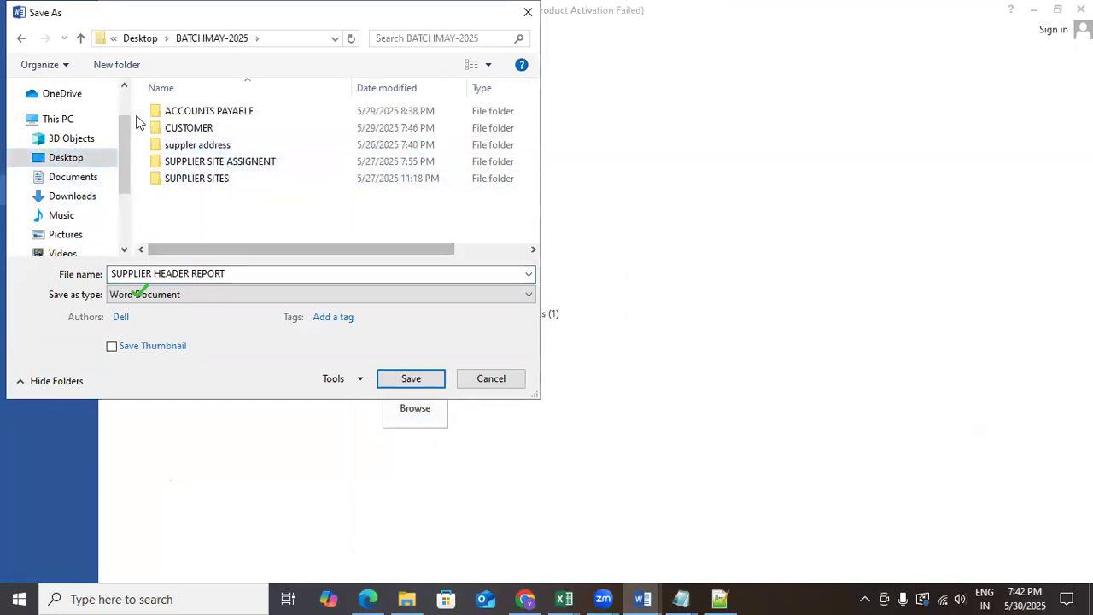
click(116, 64)
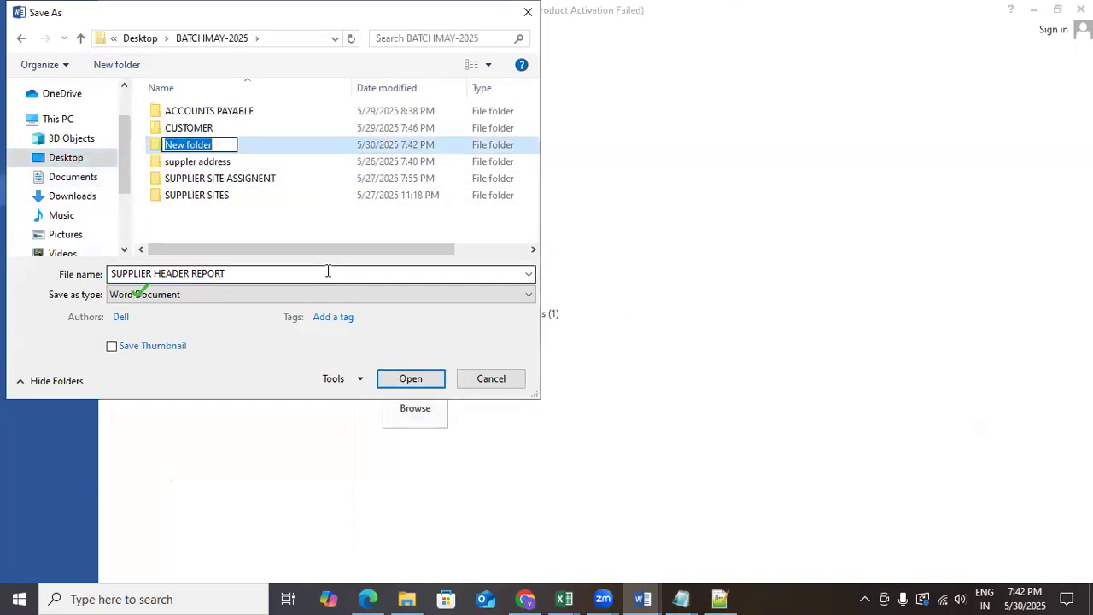
text(RTF)
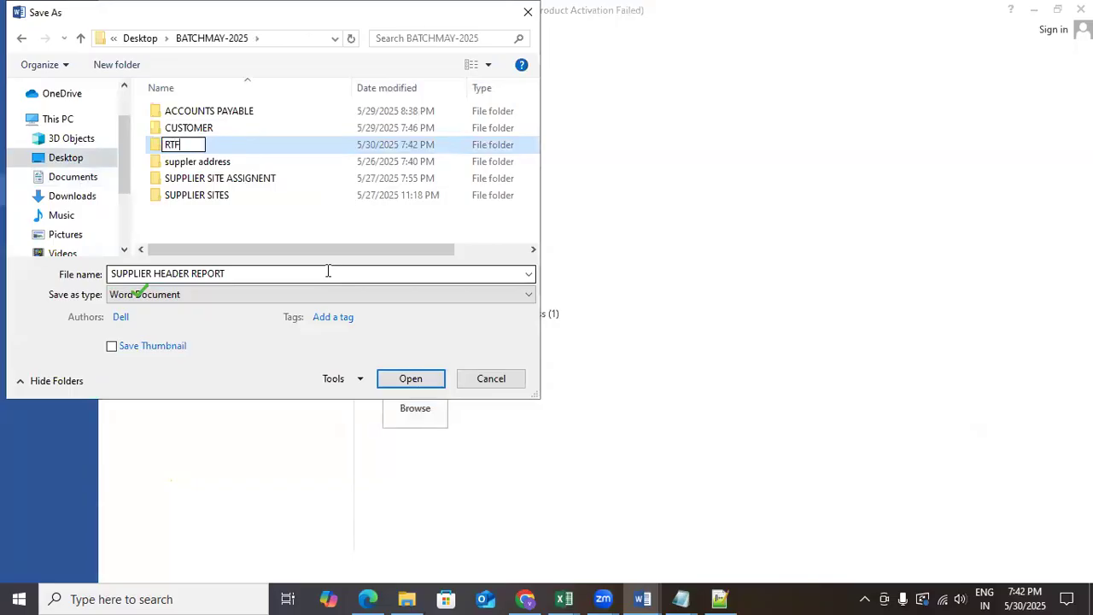
key(Return)
key(Return)
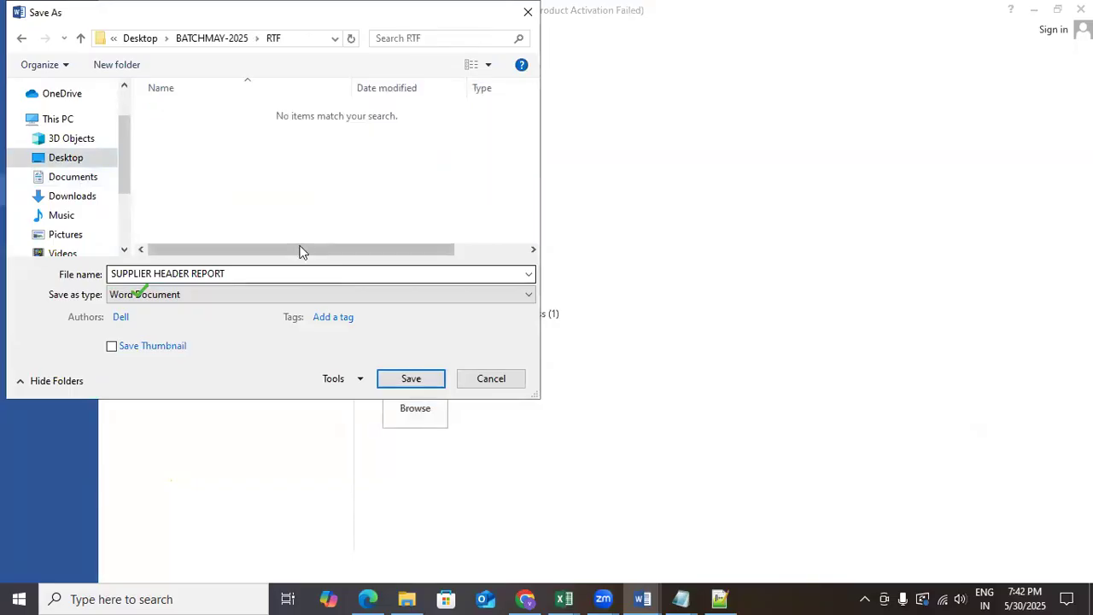
Step: Save the document as SUPPLIER HEADER REPORT in Rich Text Format in the RTF folder
click(335, 294)
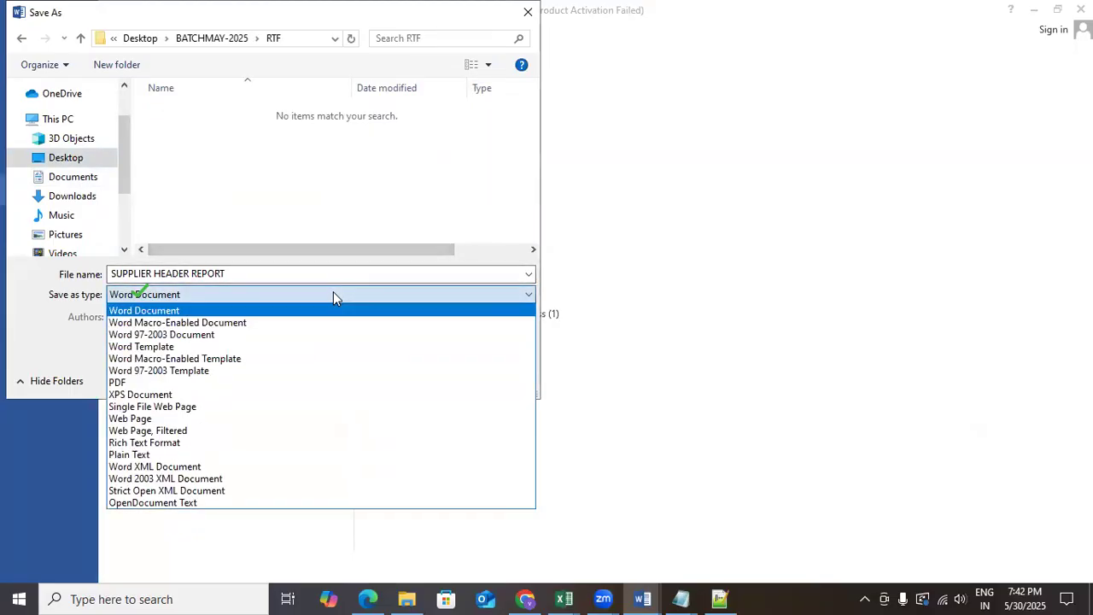
click(210, 447)
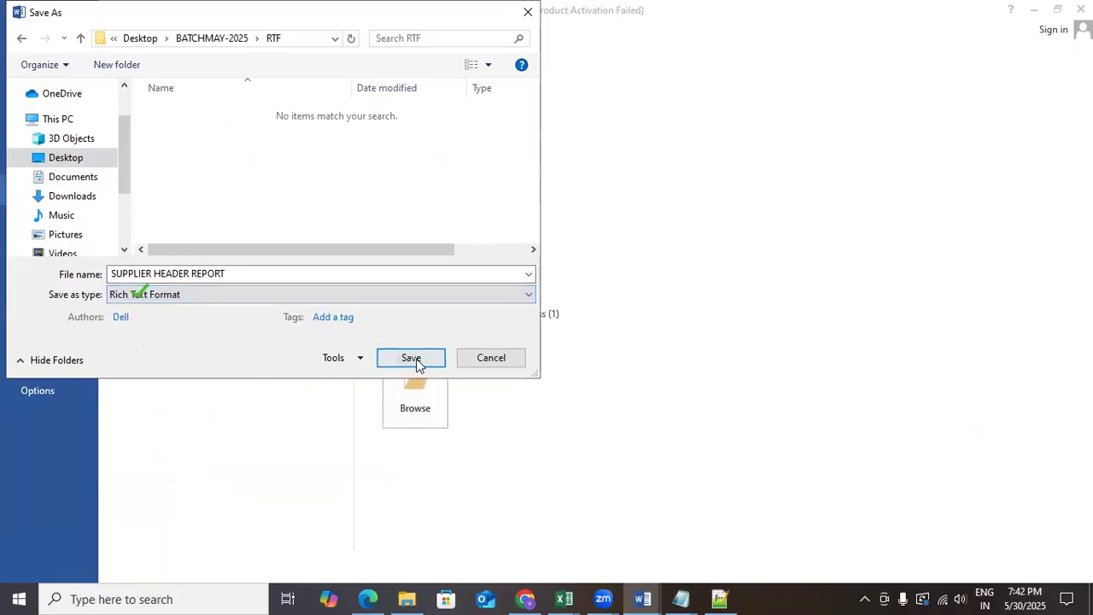
click(416, 365)
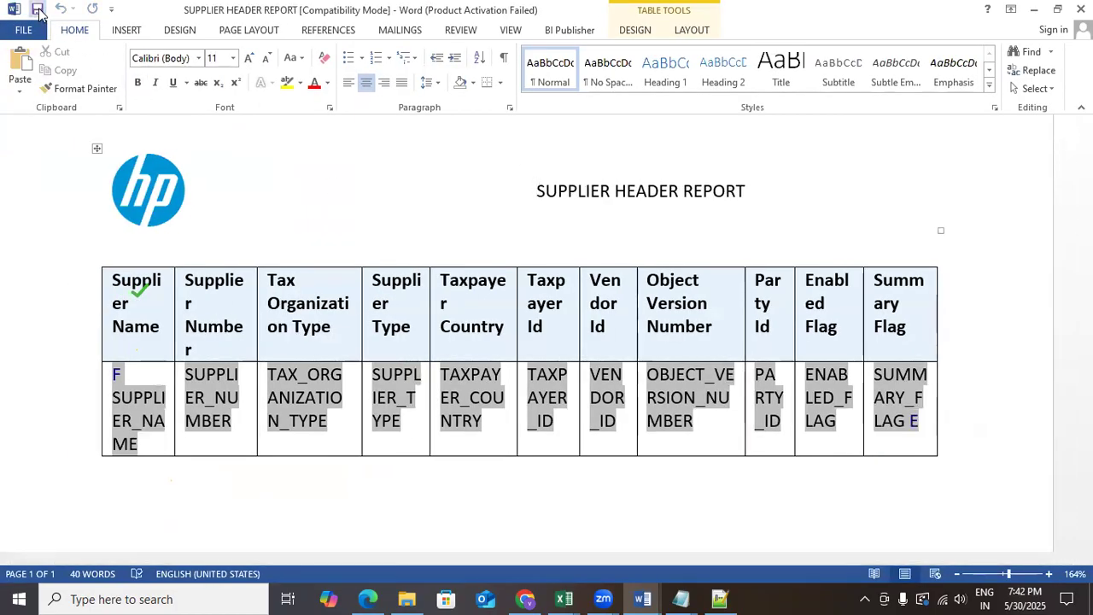
Step: Preview the template as a PDF with BI Publisher, check the logo, title and supplier table, and close the preview
click(584, 31)
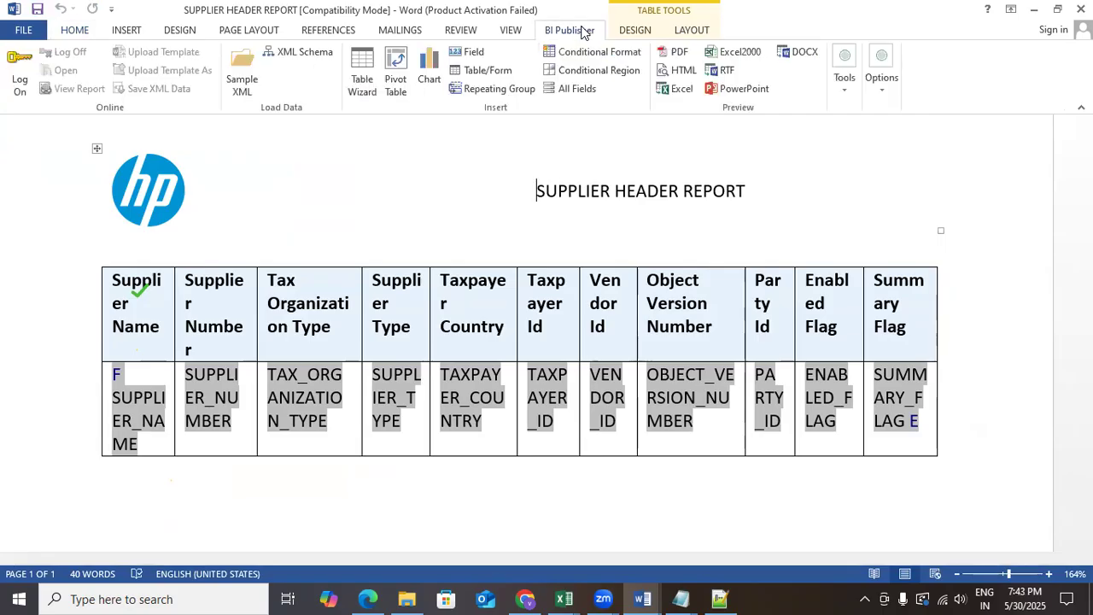
click(673, 53)
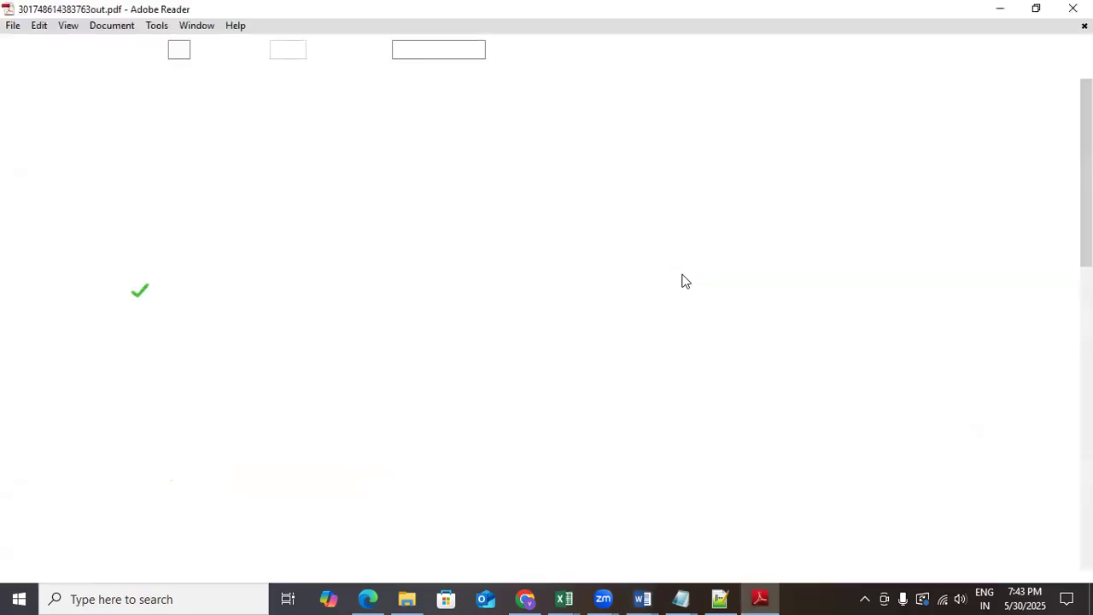
scroll(666, 285, down, 3)
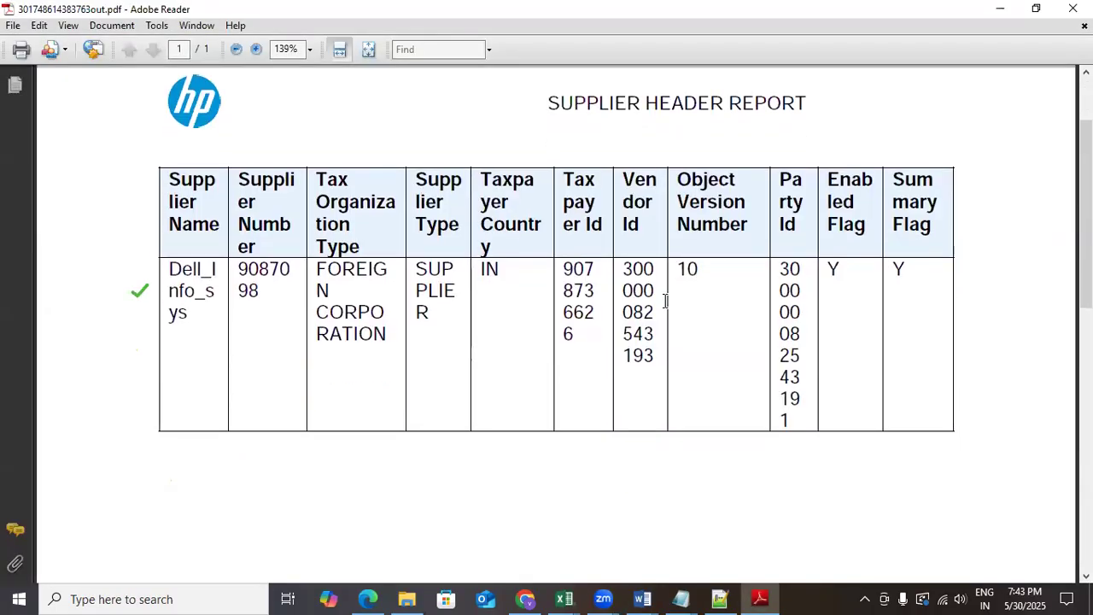
scroll(665, 301, up, 2)
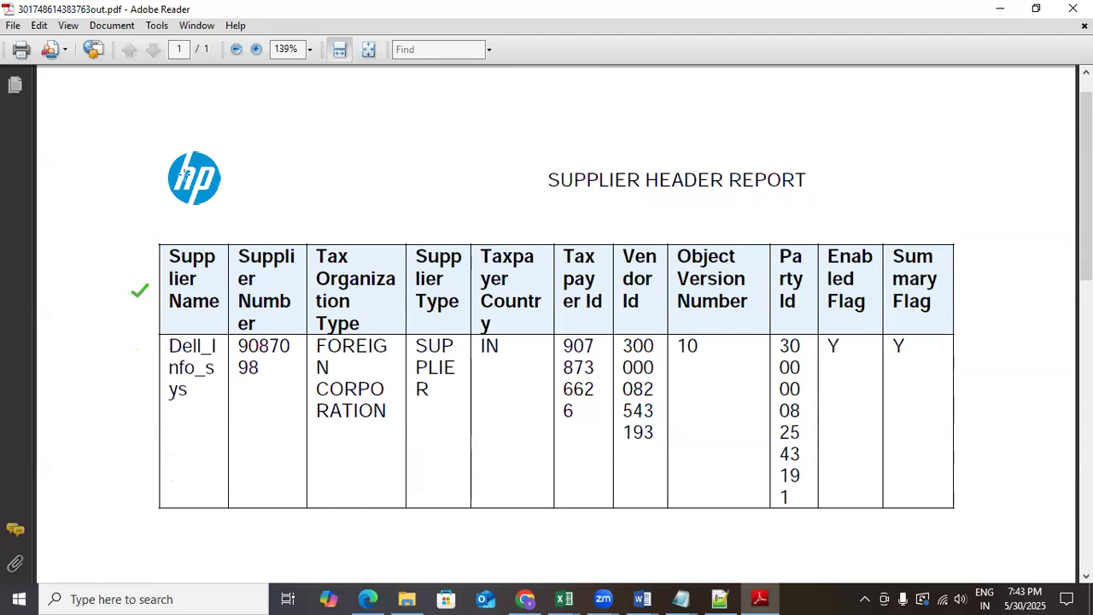
click(1073, 8)
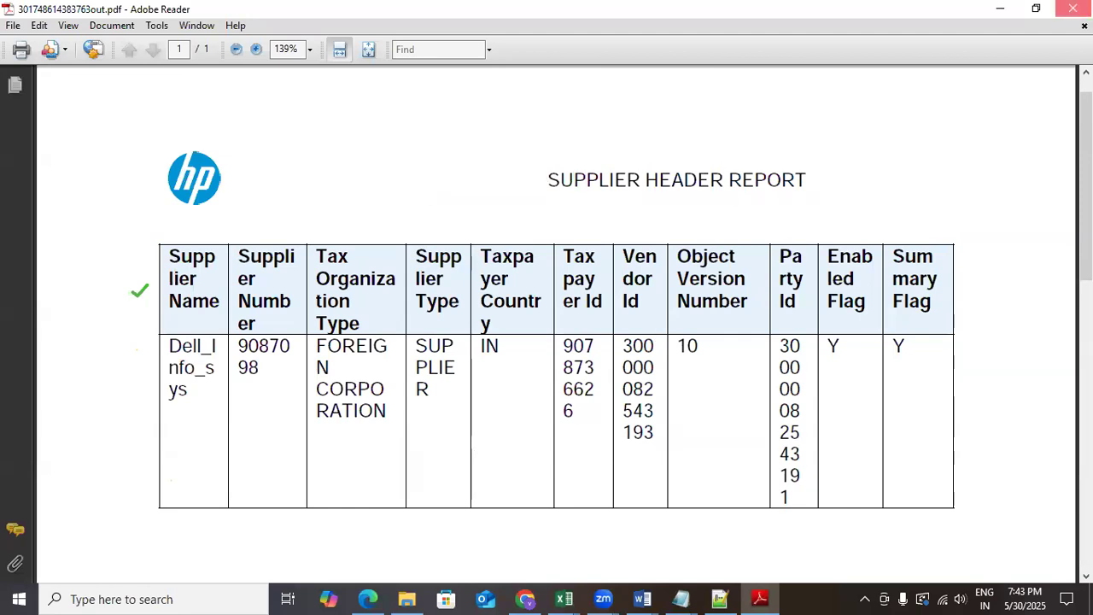
Step: Set the font size of the SUPPLIER HEADER REPORT title to 14
drag(538, 191, 760, 191)
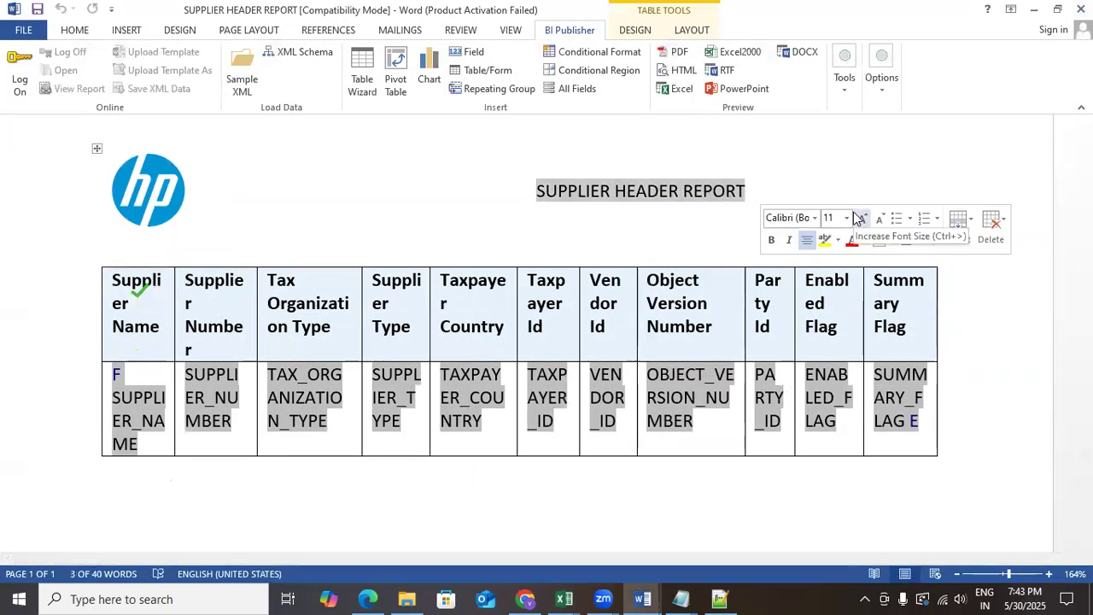
click(847, 218)
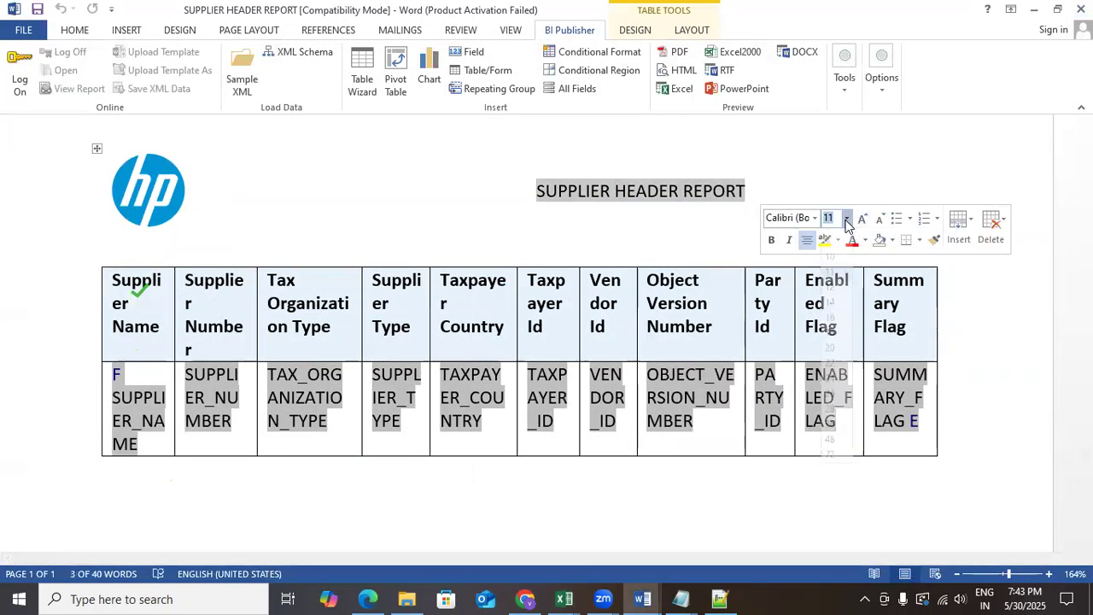
click(834, 314)
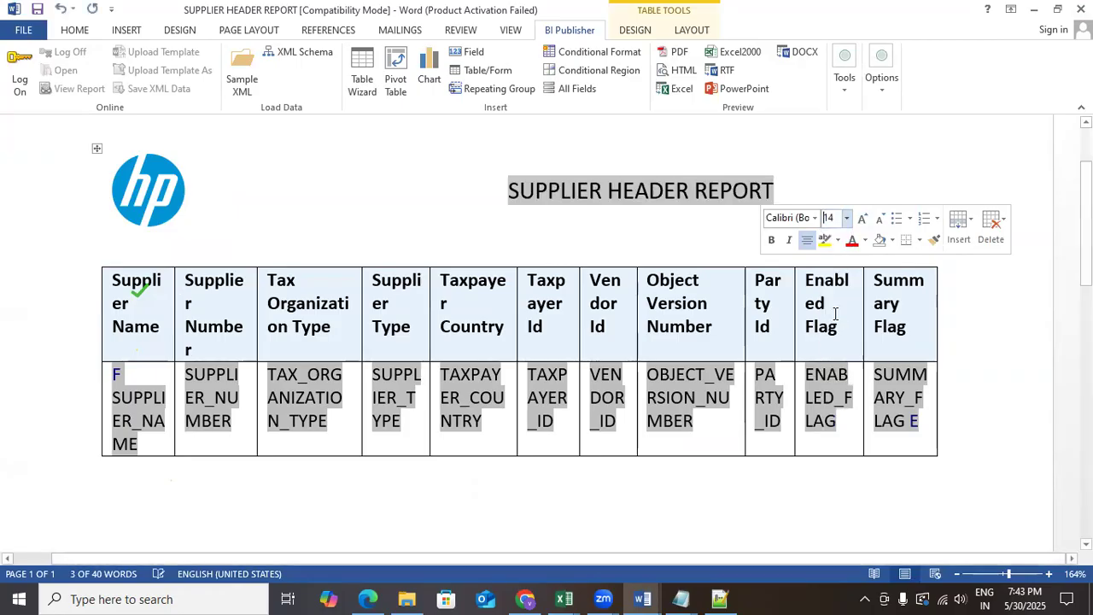
click(649, 253)
Step: Save the template, check the enlarged title in a new PDF preview, and close the preview
click(37, 9)
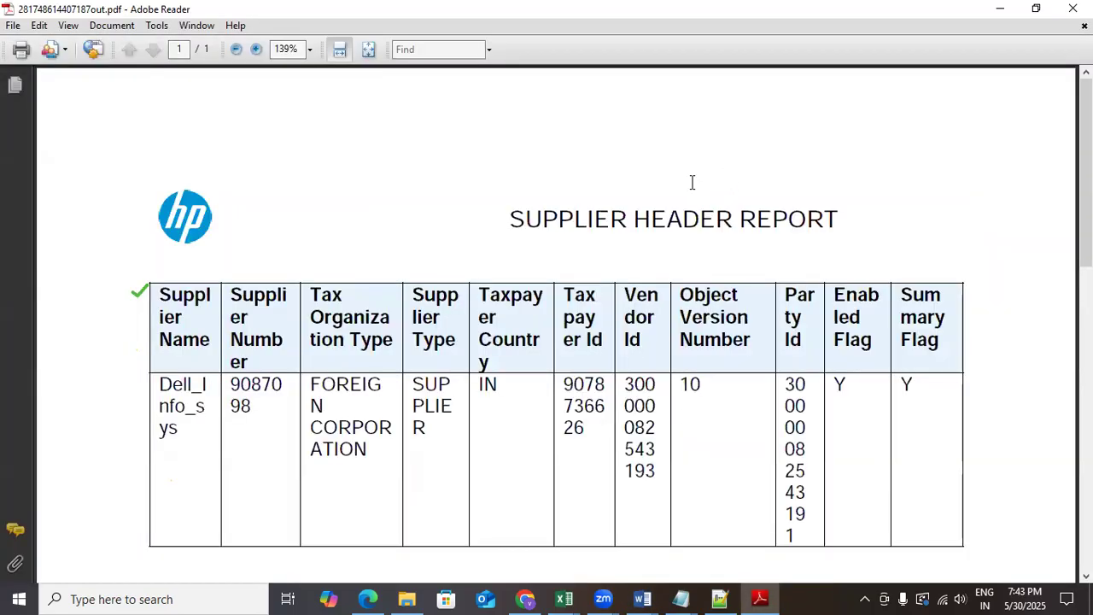
scroll(693, 181, down, 1)
click(1074, 8)
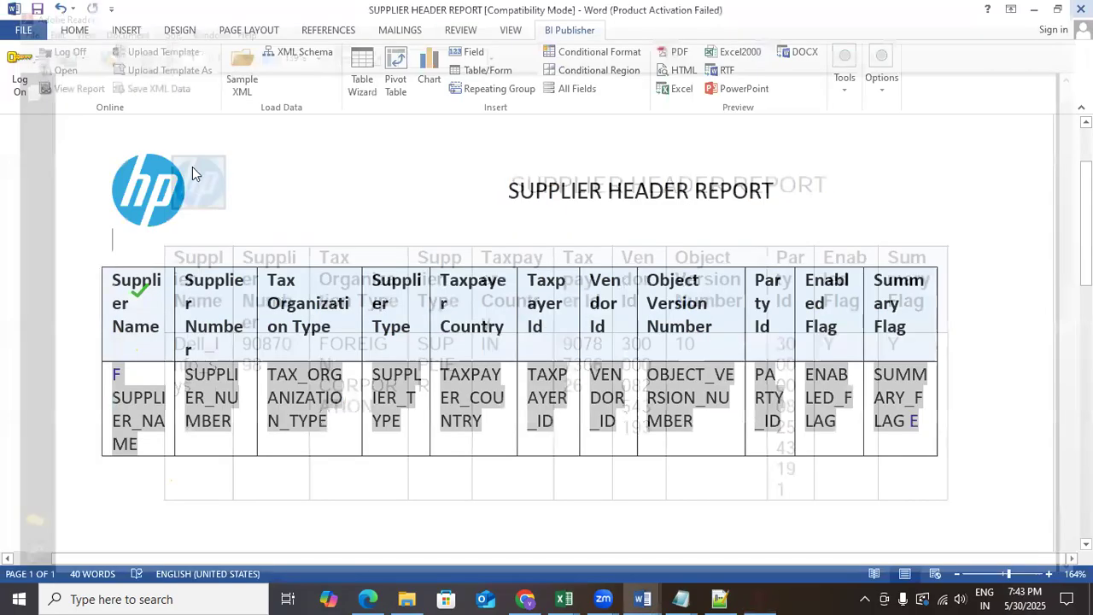
Step: Enlarge the HP logo in the header by stretching it wider and then taller
click(174, 181)
drag(186, 191, 229, 193)
drag(166, 229, 171, 255)
click(266, 247)
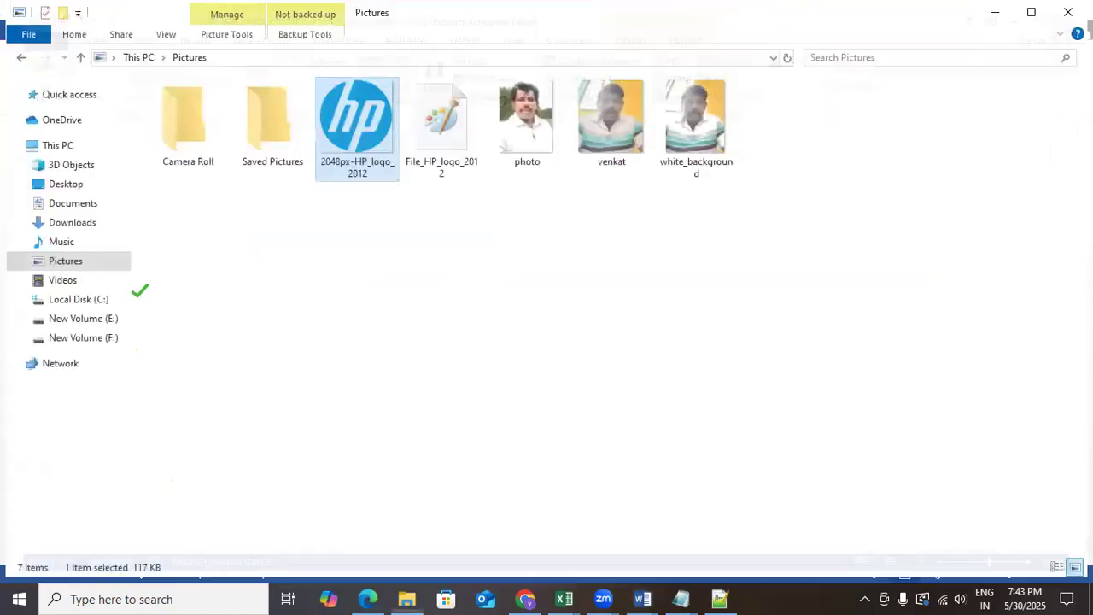
Step: Switch to Edge, leave the Supplier Header data model, and view the Supplier Header Report
click(525, 598)
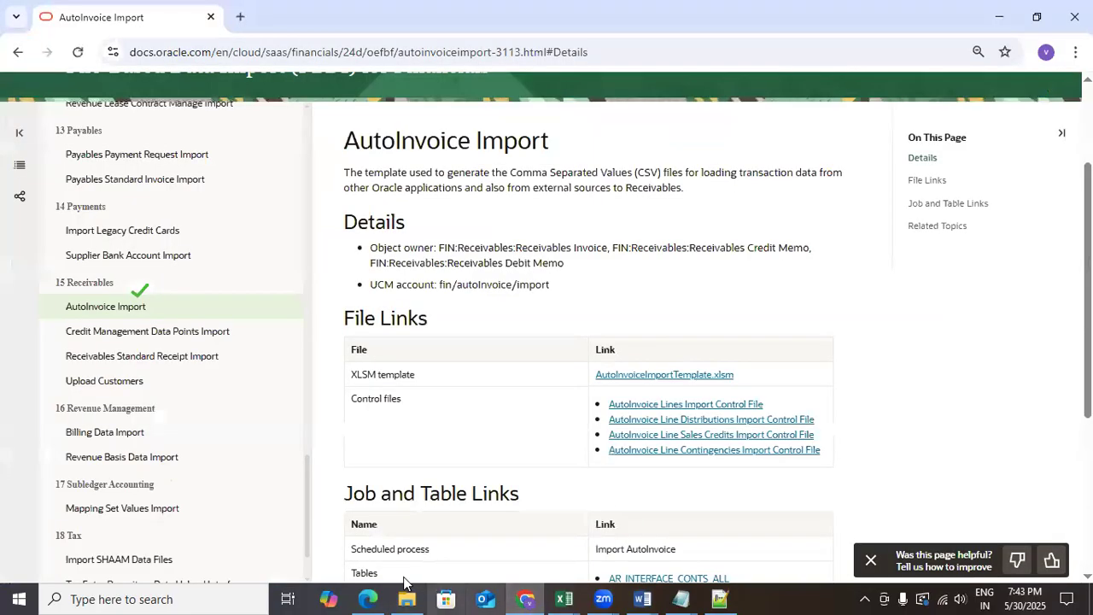
click(369, 598)
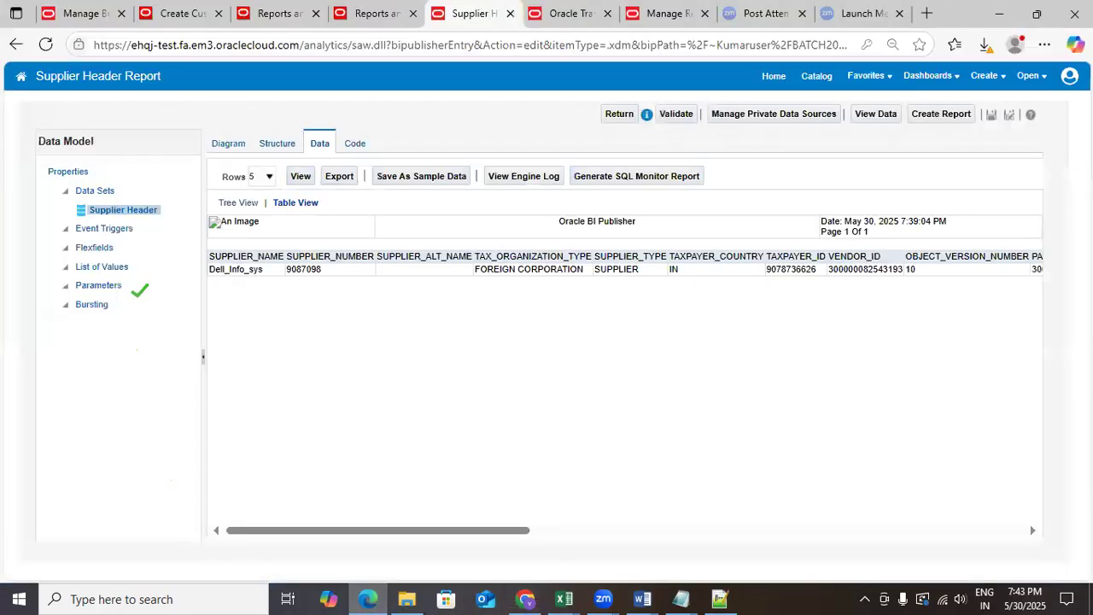
click(619, 114)
click(926, 122)
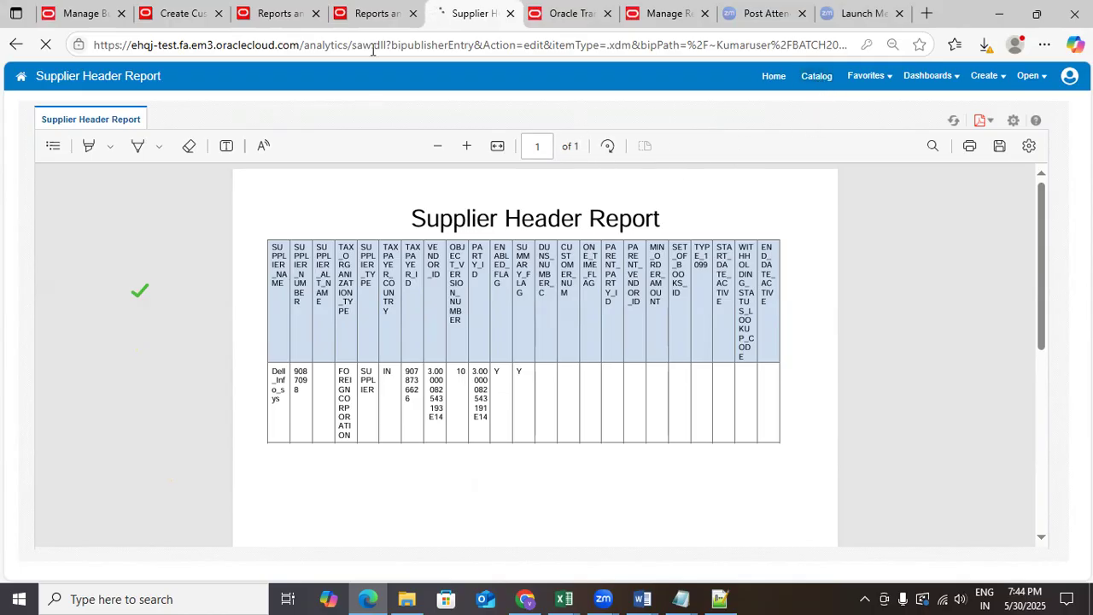
key(ctrl+Tab)
click(544, 24)
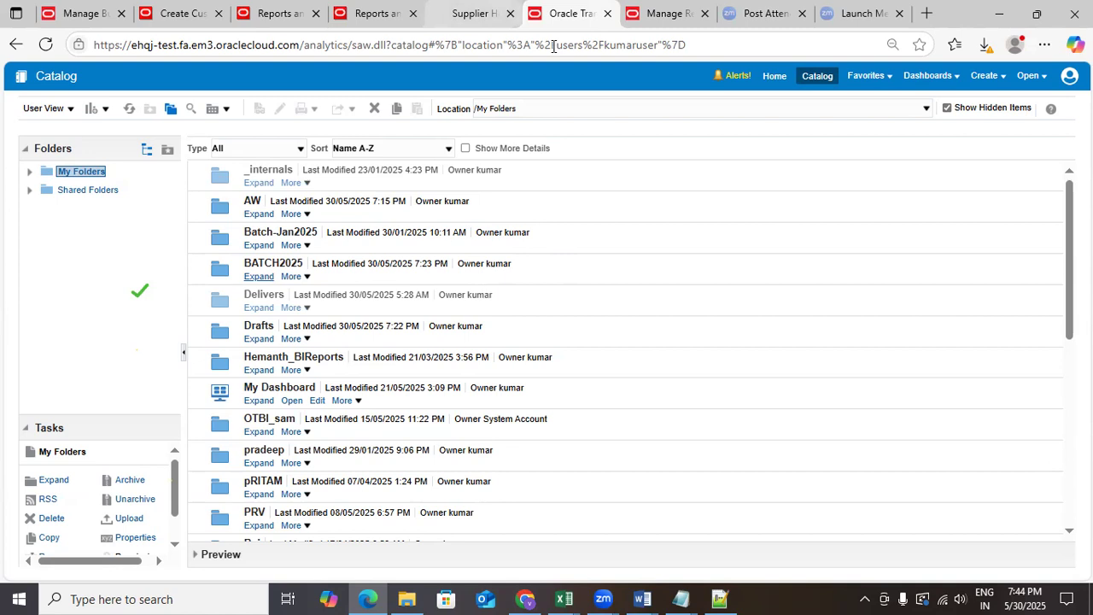
click(479, 13)
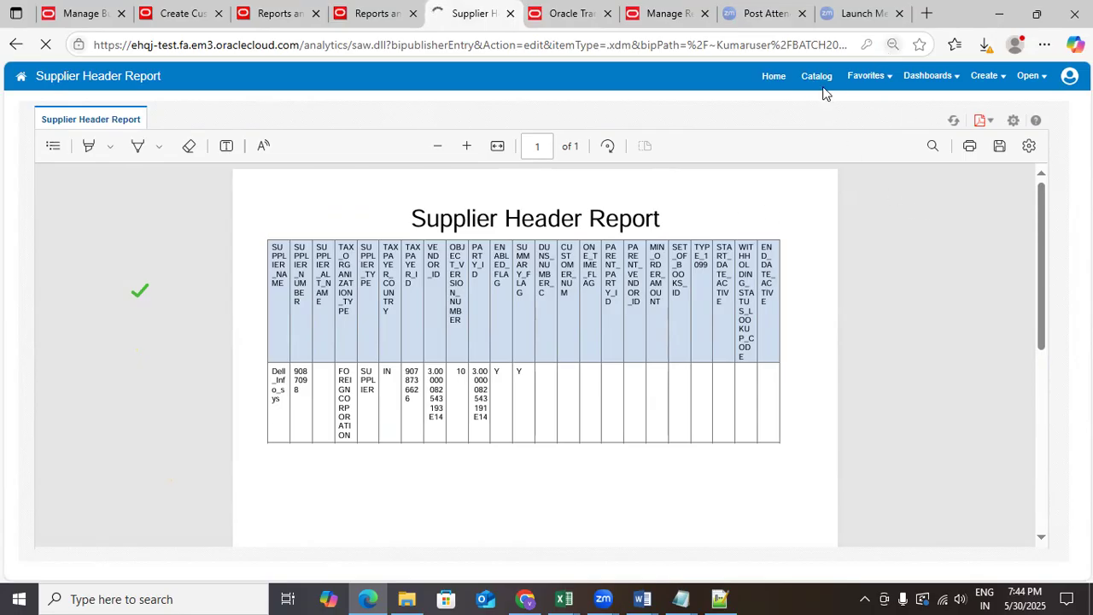
key(ctrl+Tab)
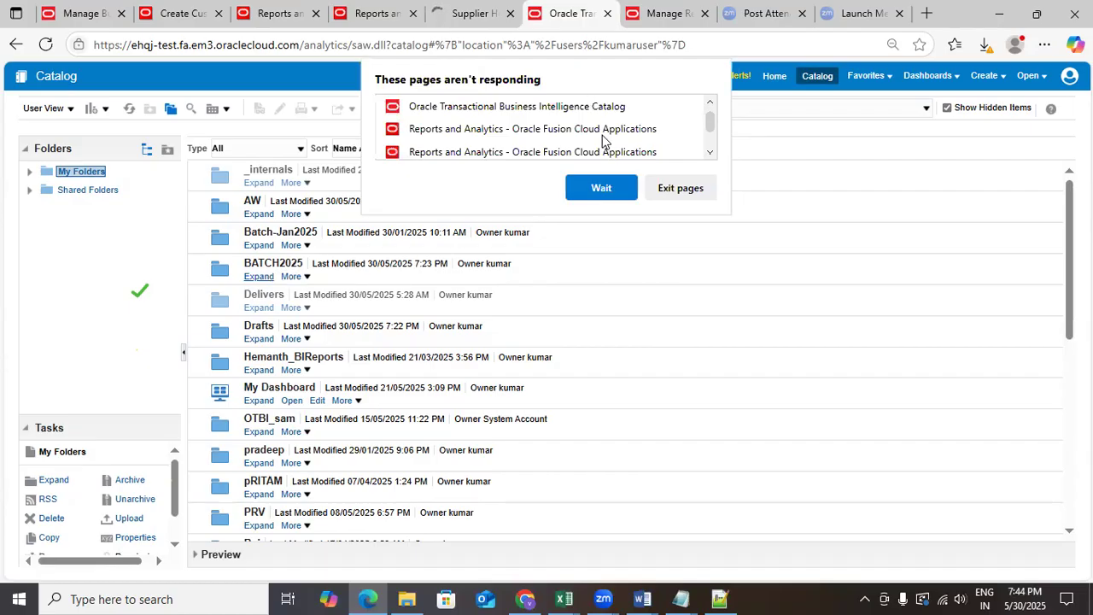
click(605, 189)
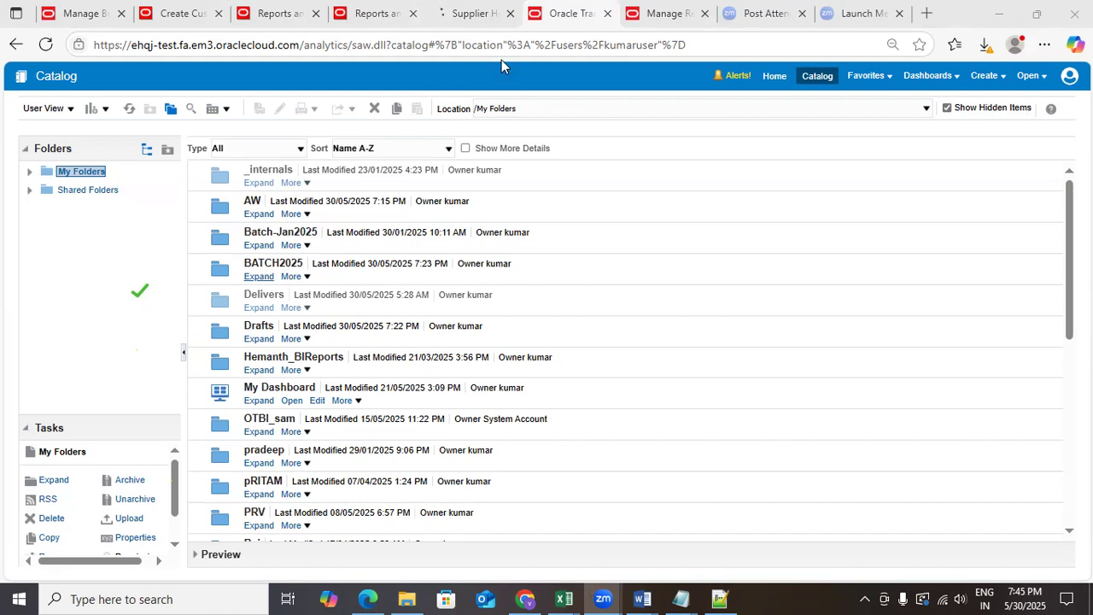
click(481, 14)
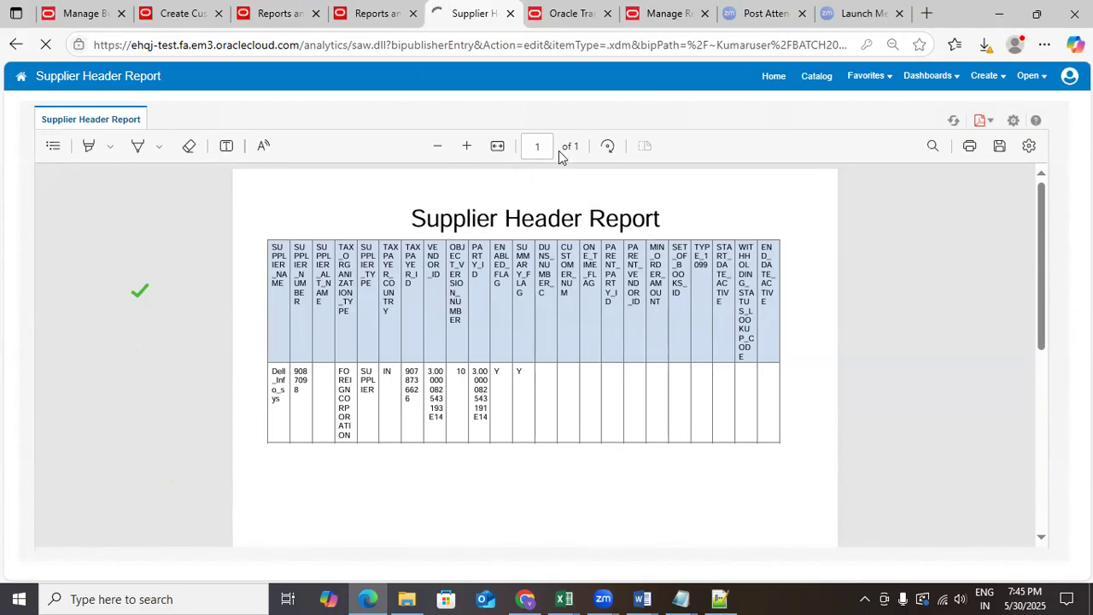
click(549, 14)
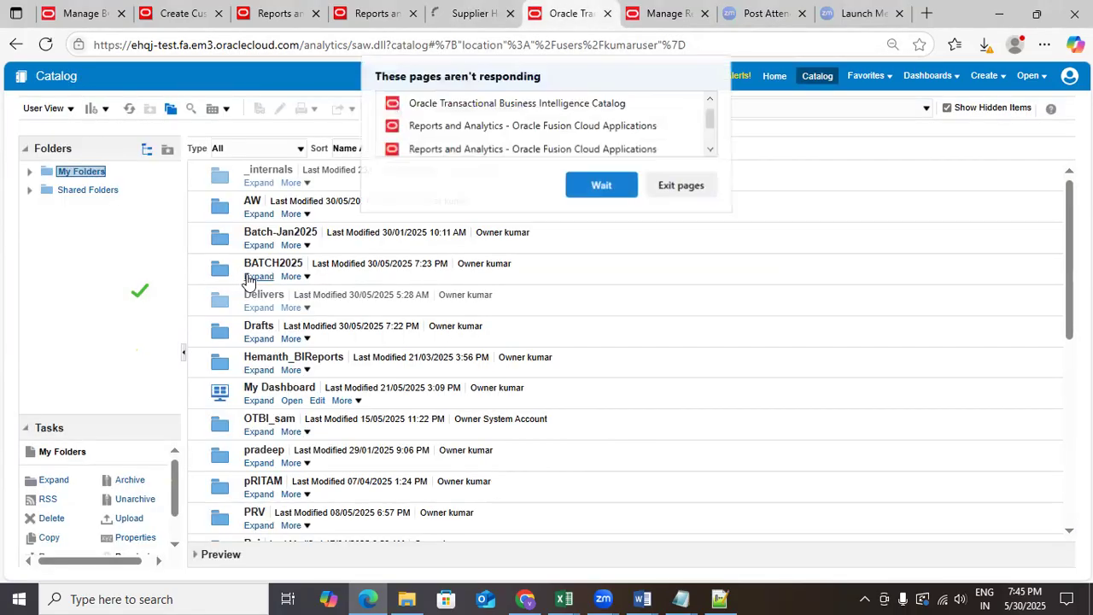
click(602, 188)
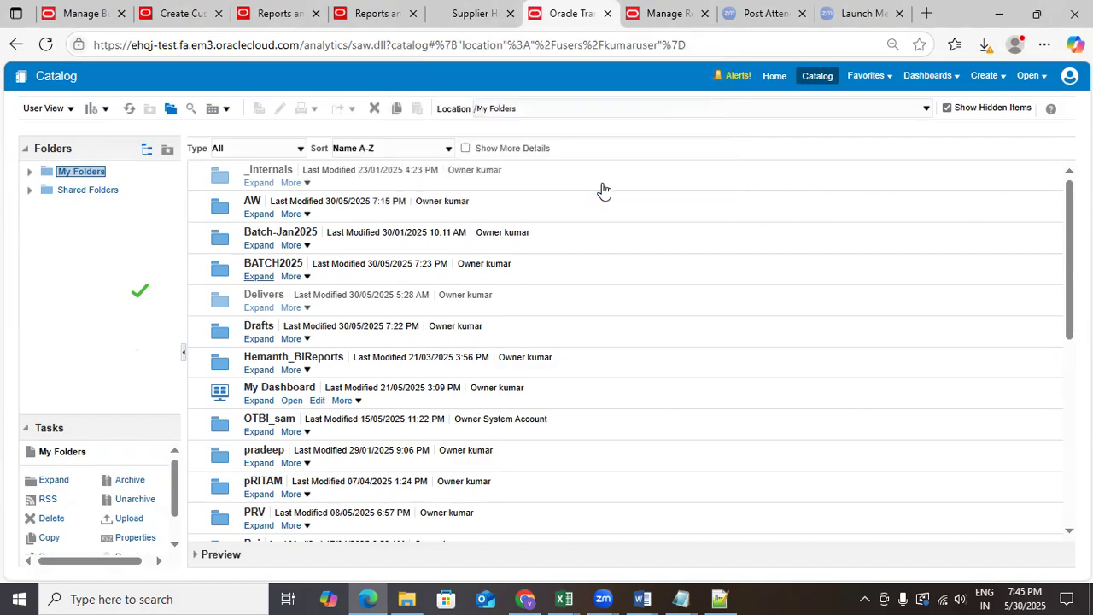
click(483, 15)
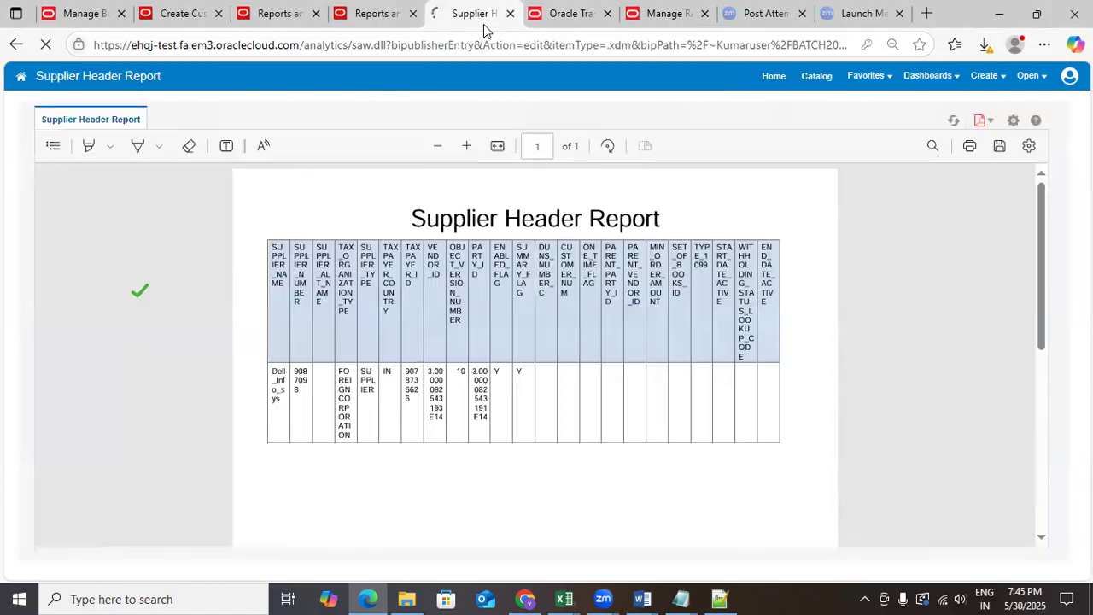
click(643, 598)
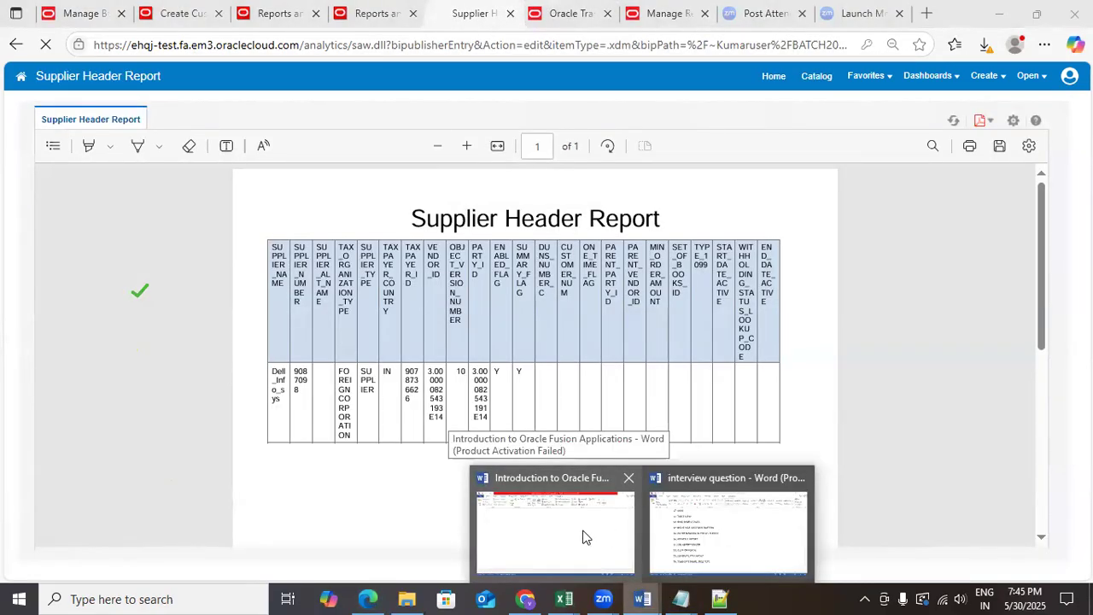
click(525, 599)
click(525, 599)
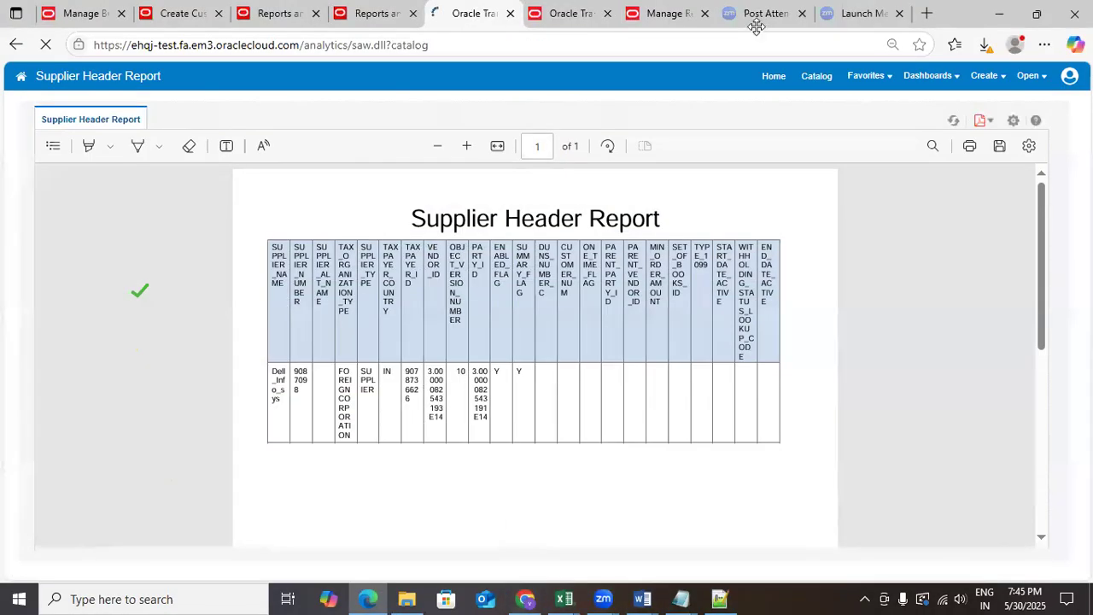
Step: Open the Supplier Header Report from the BATCH2025 catalog folder for editing
click(578, 19)
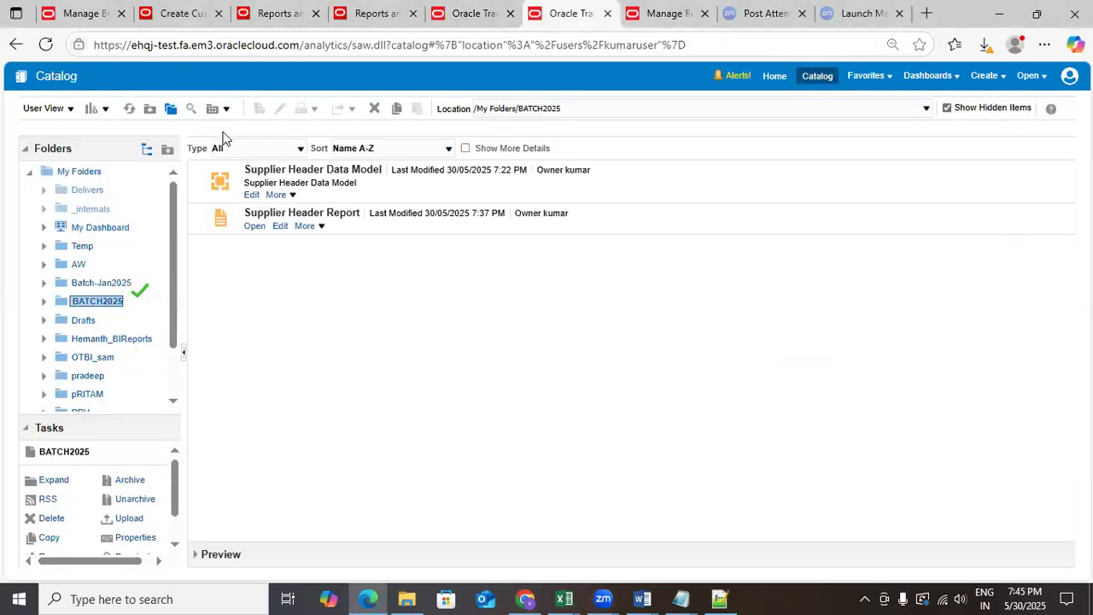
click(280, 226)
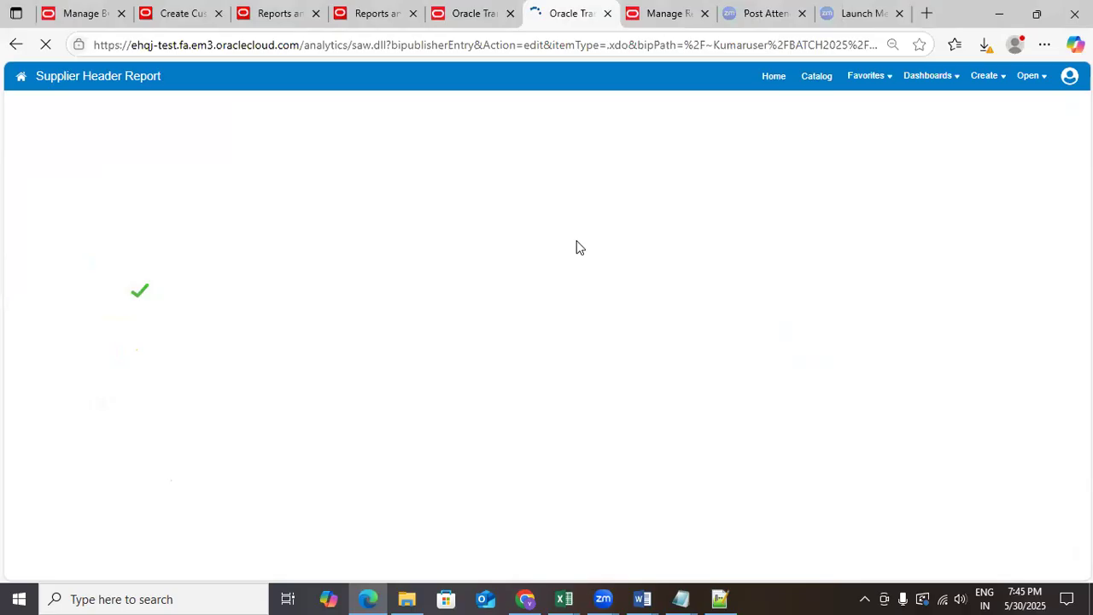
click(461, 29)
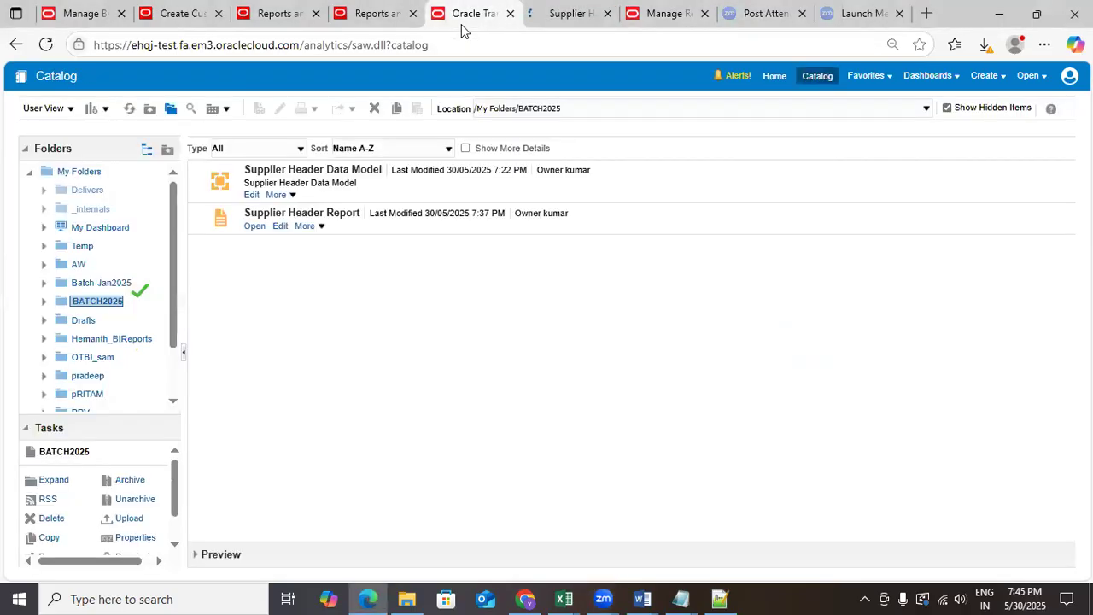
key(ctrl+Tab)
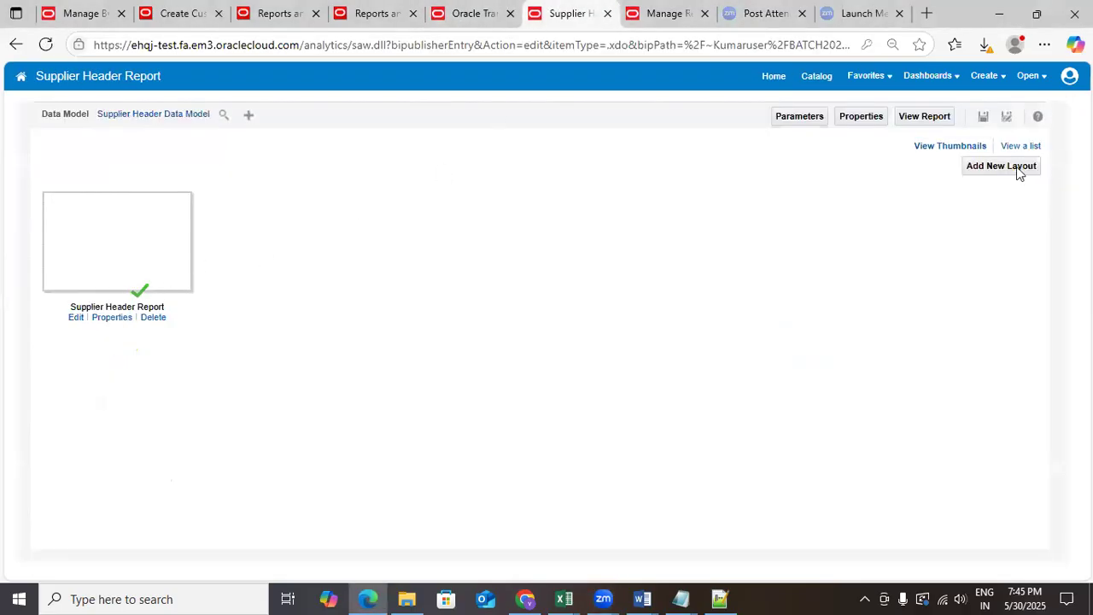
Step: Start uploading a new layout named "supplier header" and choose the SUPPLIER HEADER REPORT file from the Desktop folder BATCHMAY-2025 > RTF
click(989, 168)
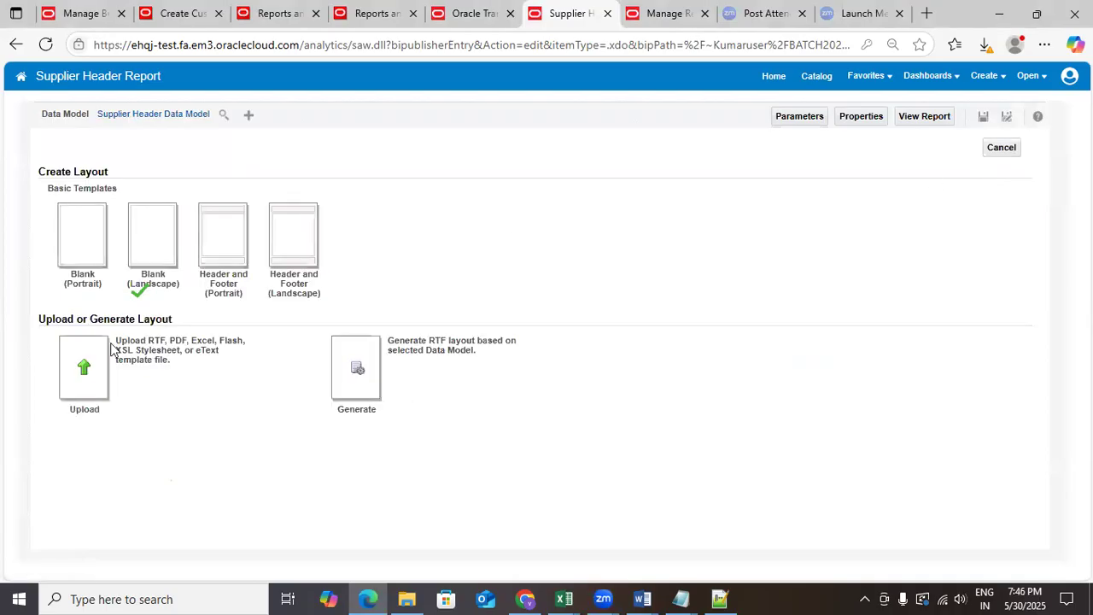
click(91, 383)
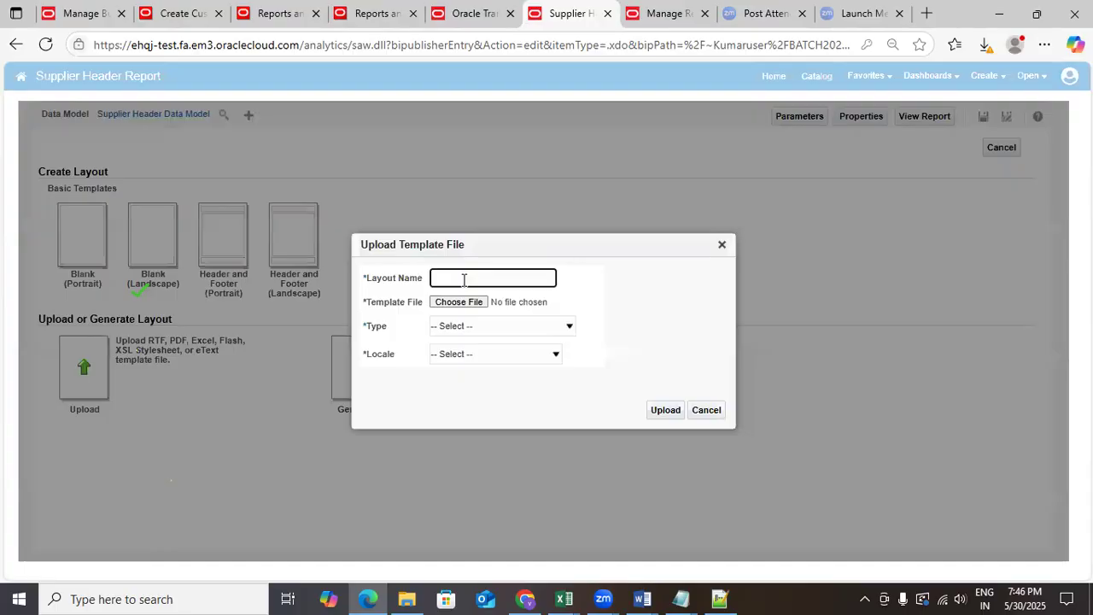
text(supplier header)
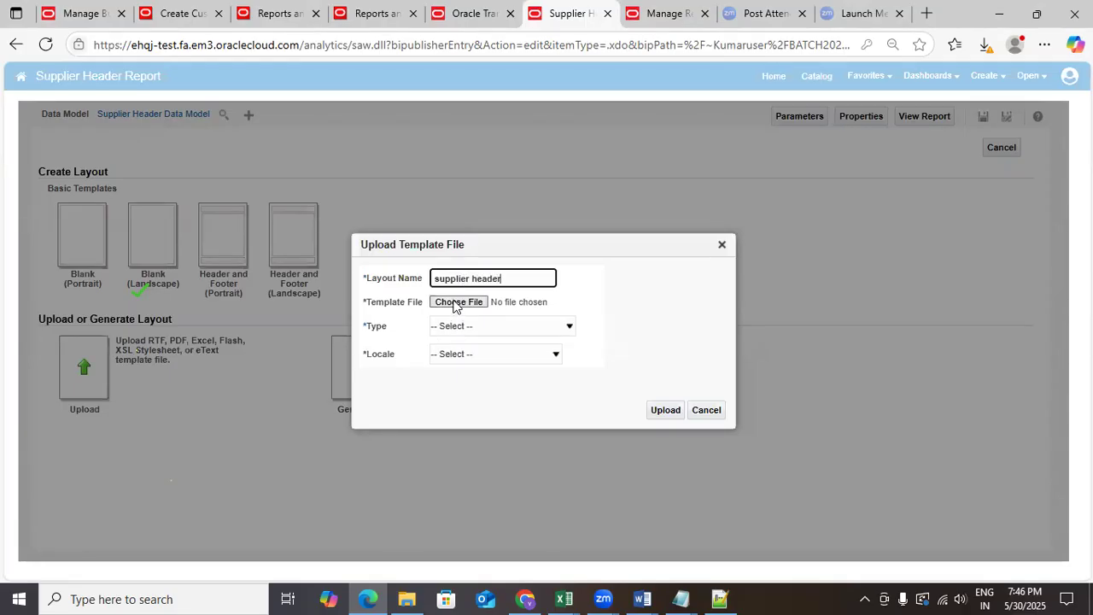
click(454, 303)
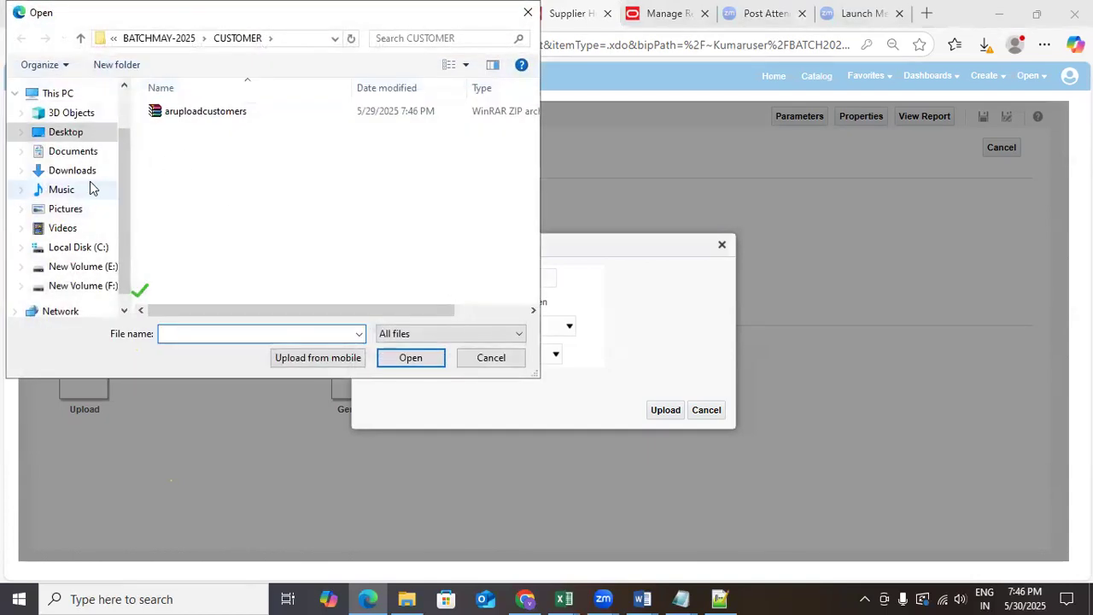
click(66, 134)
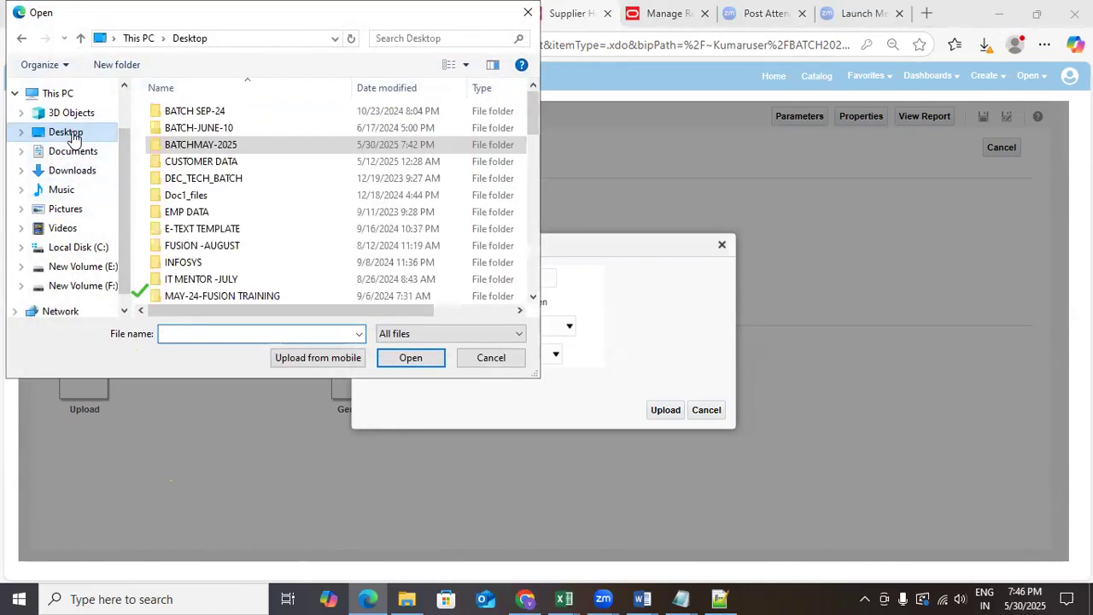
double_click(188, 147)
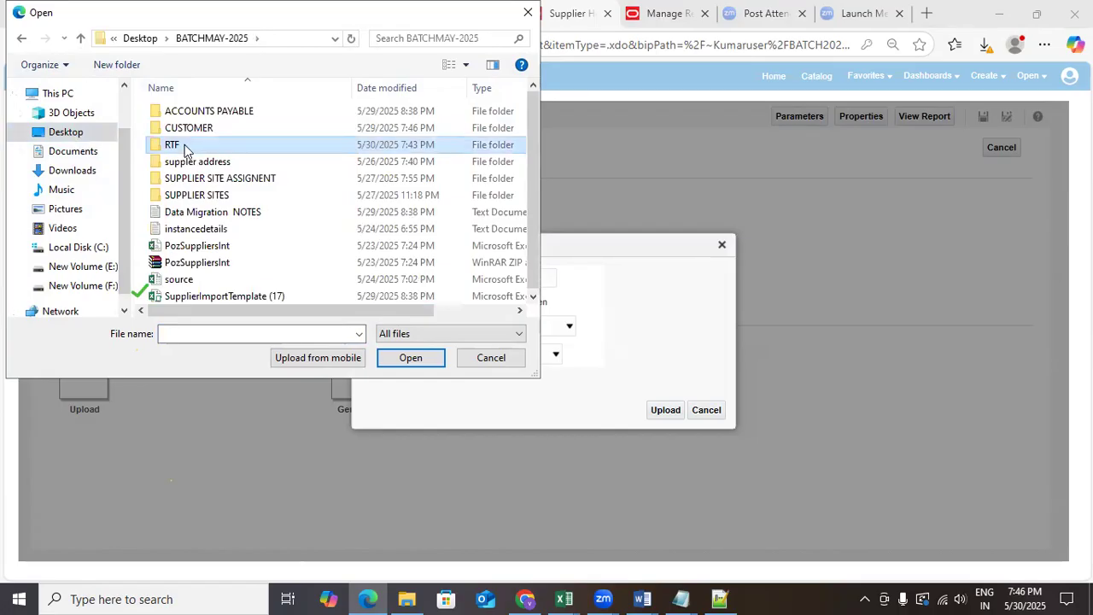
double_click(185, 147)
click(213, 120)
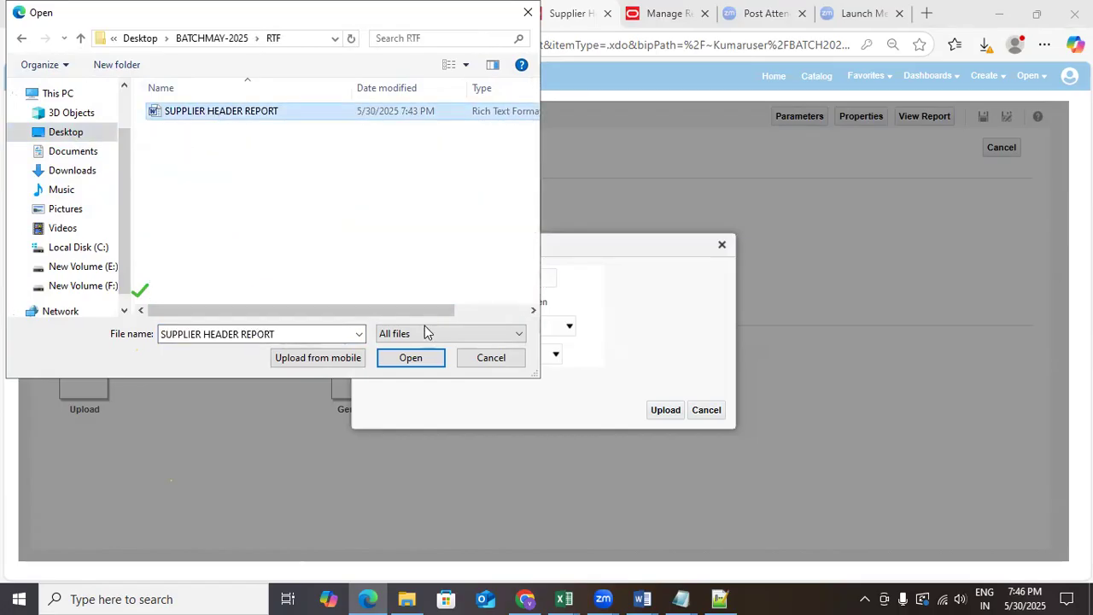
click(416, 362)
Step: Set the template type to RTF Template and the locale to English, and upload the file
click(478, 326)
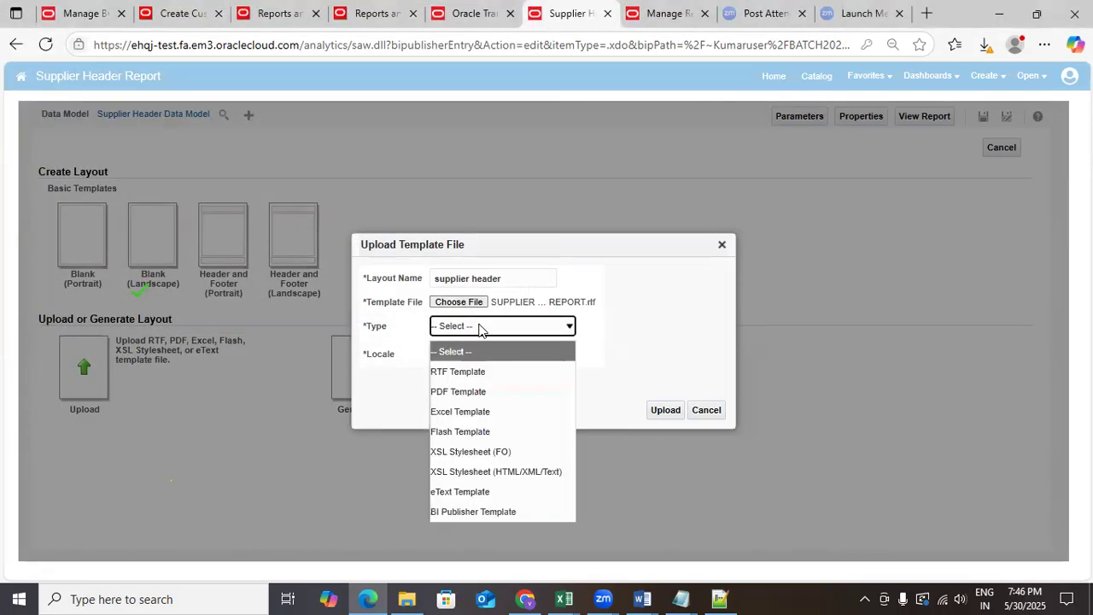
click(471, 375)
click(477, 359)
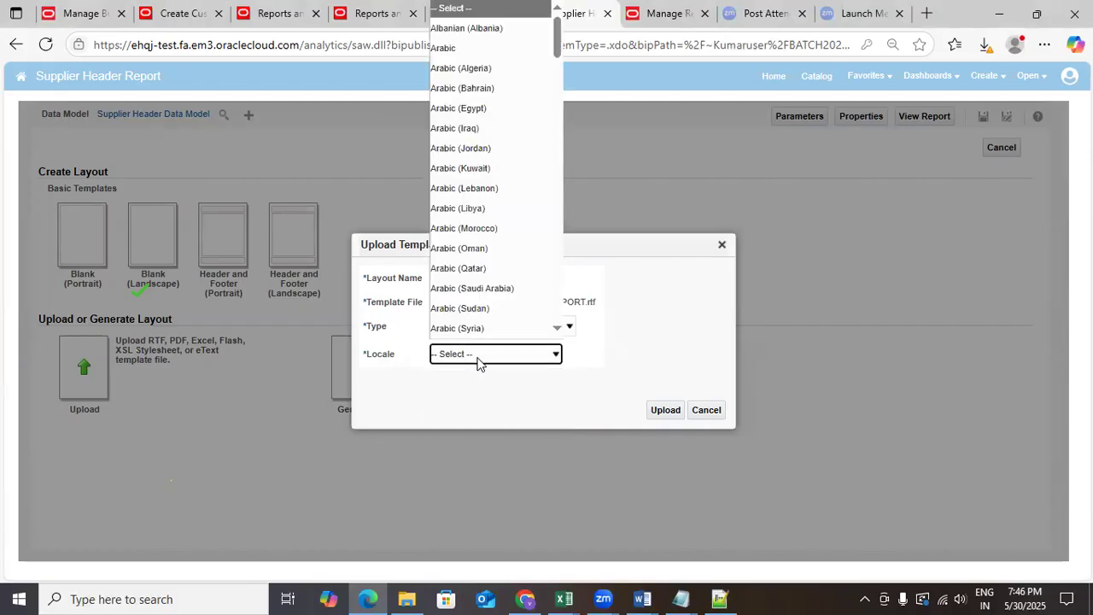
key(e)
click(468, 357)
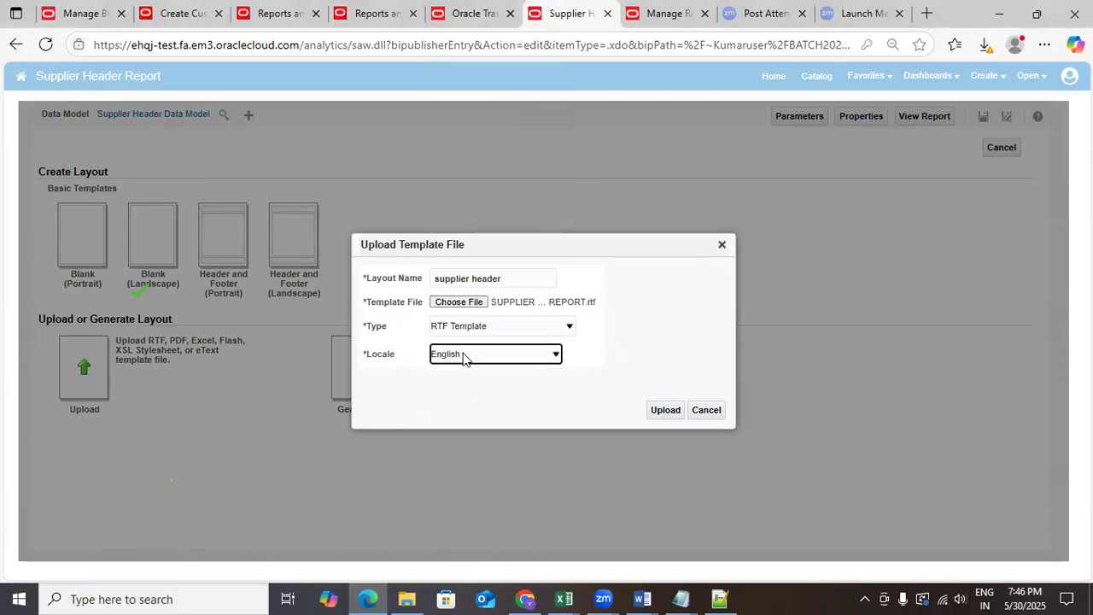
click(655, 411)
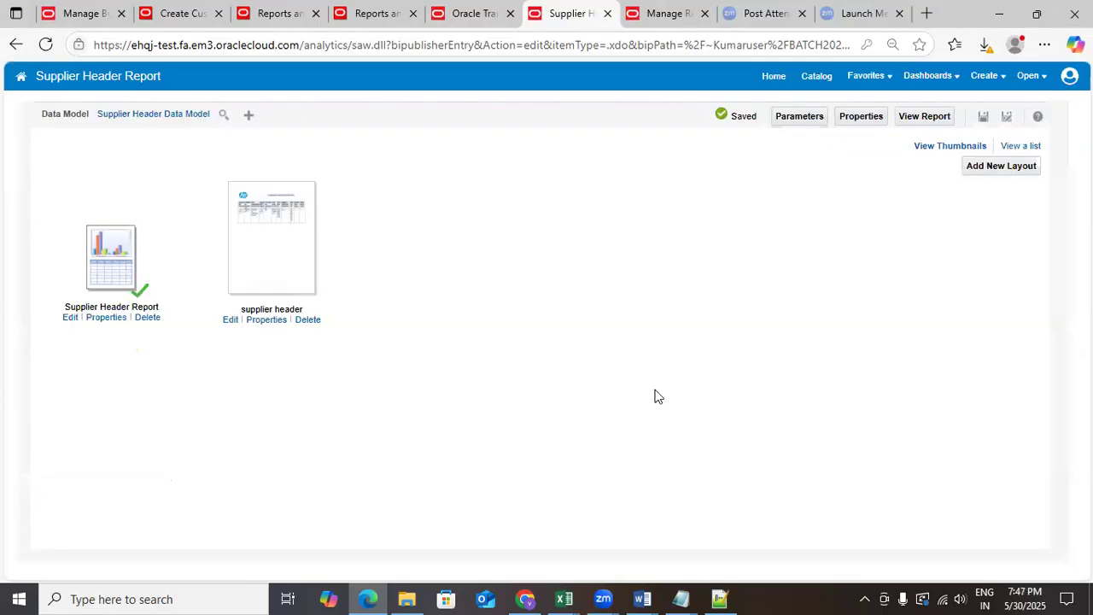
Step: In the layout list view, make supplier header the default layout and disable Active and View Online for the Supplier Header Report layout
click(1028, 151)
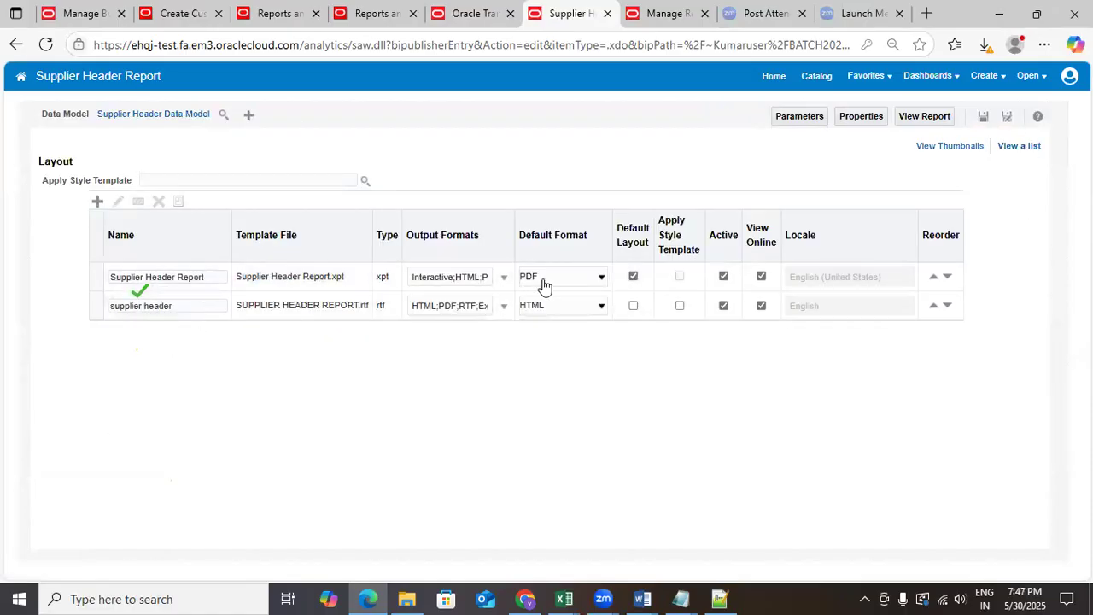
click(634, 307)
click(723, 277)
click(761, 277)
Step: Set the default format of the supplier header layout to PDF and save the report
click(567, 308)
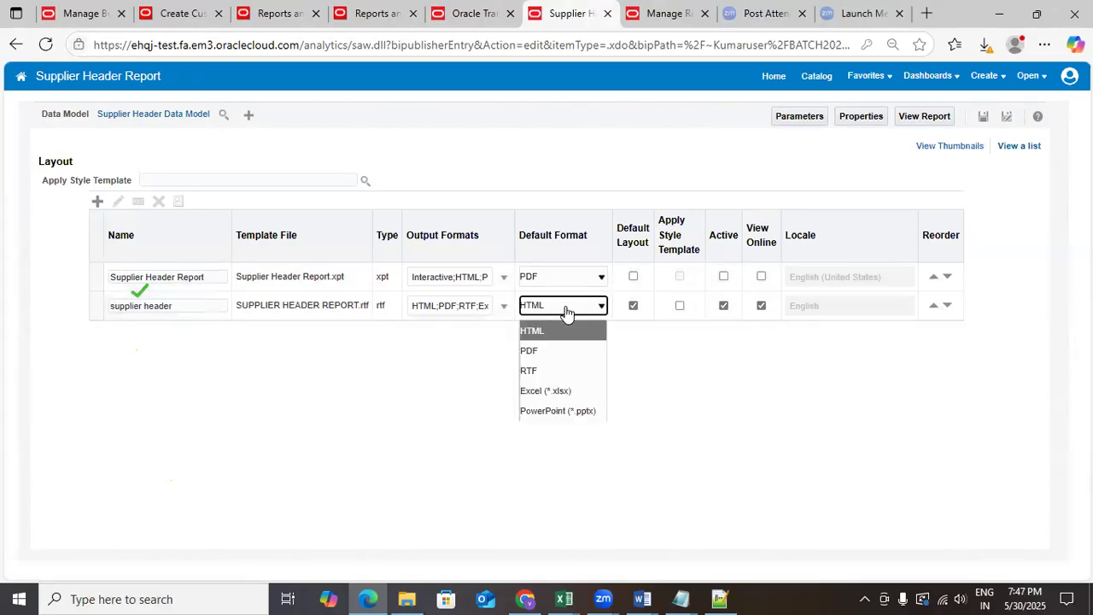
click(556, 351)
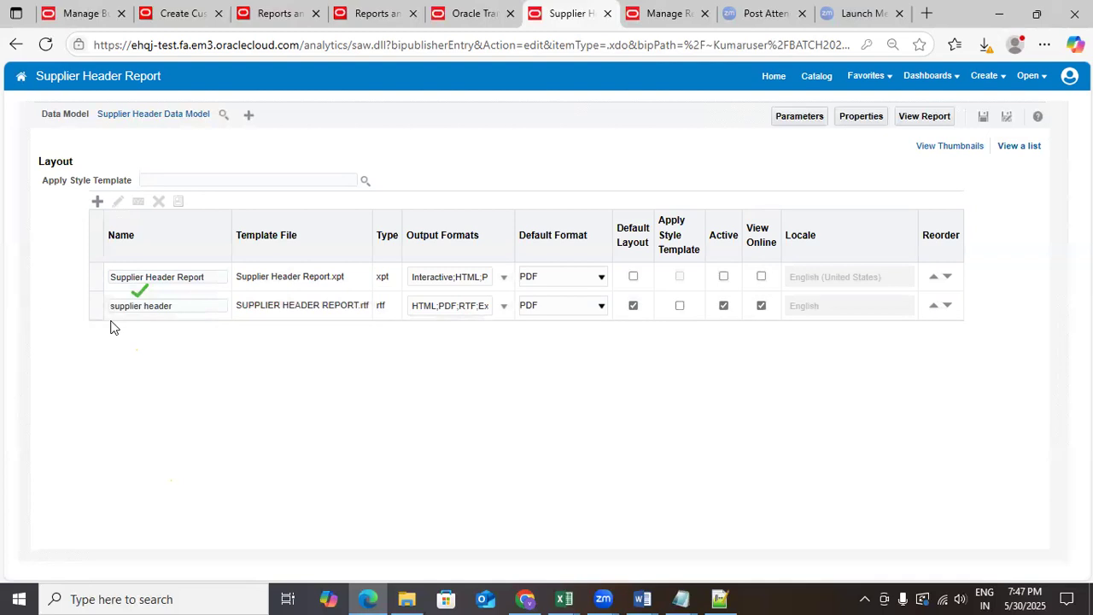
click(985, 118)
Step: Review the output formats available for the supplier header layout and close the list without changing it
click(444, 309)
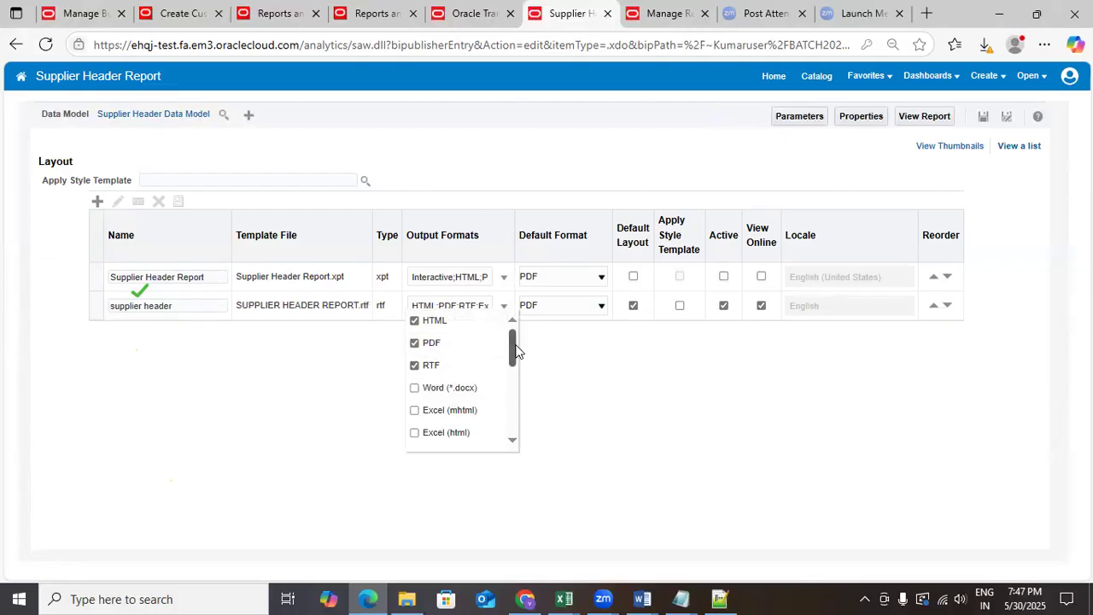
mouse_move(516, 350)
mouse_down()
mouse_move(516, 424)
mouse_move(515, 359)
mouse_up()
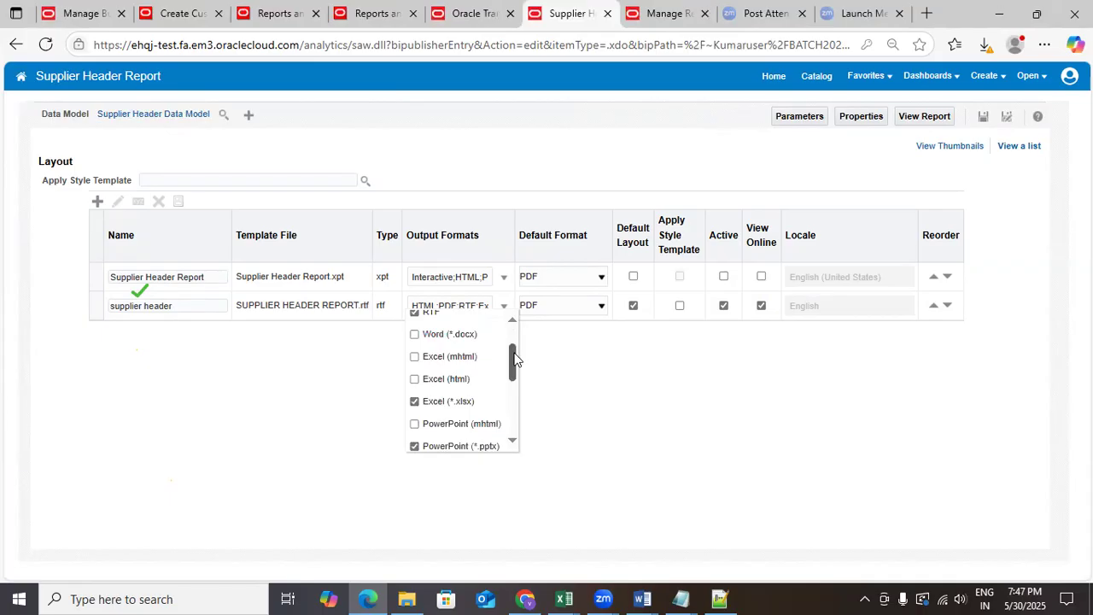
drag(515, 359, 515, 416)
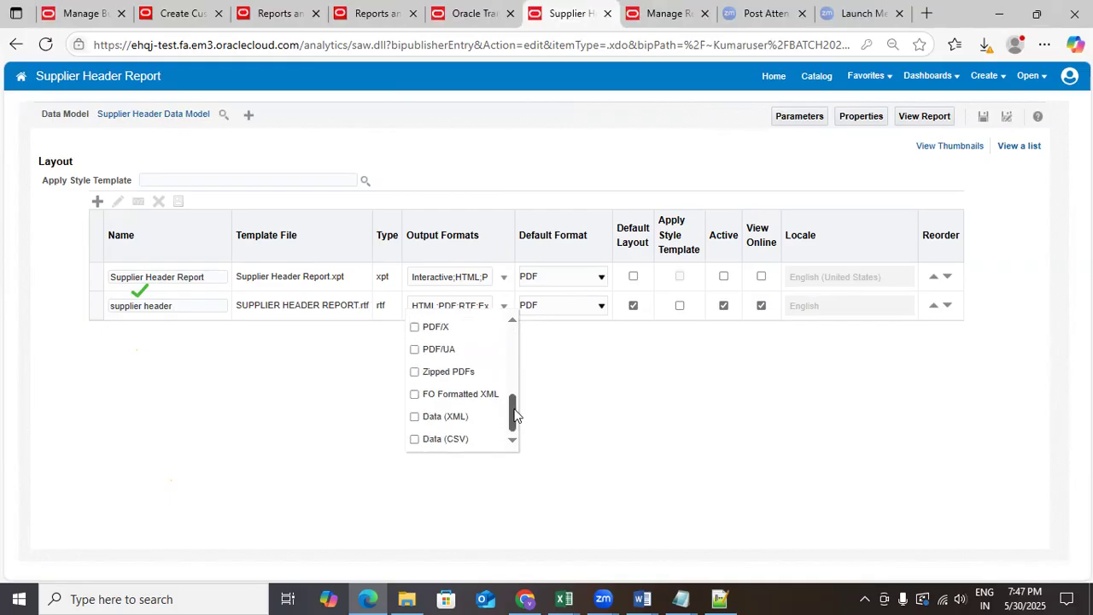
click(579, 416)
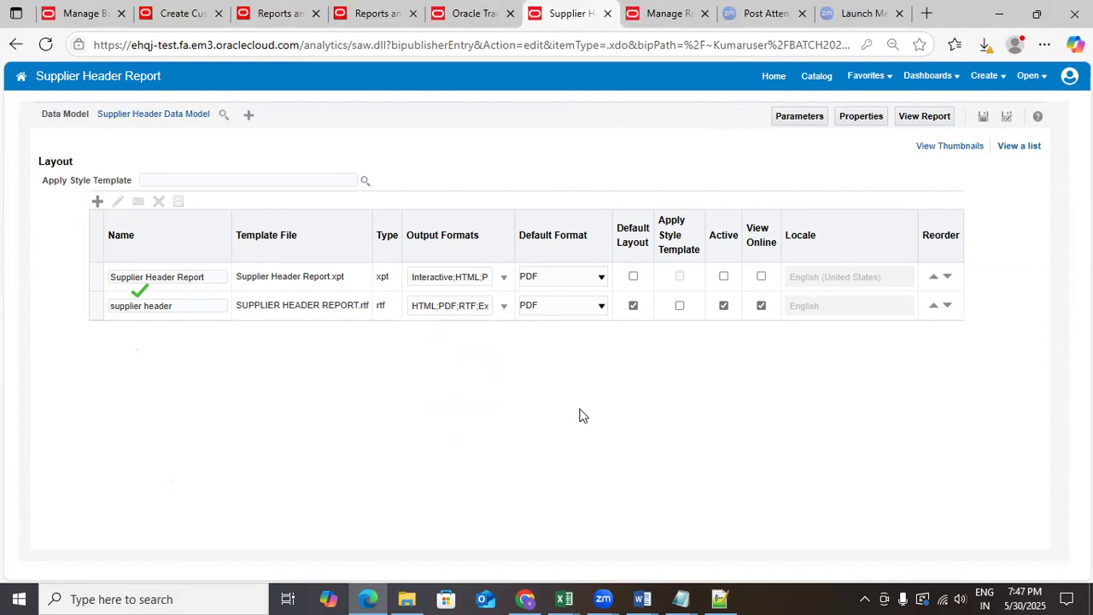
Step: Choose PDF as the default format of the supplier header layout and save the report
click(547, 304)
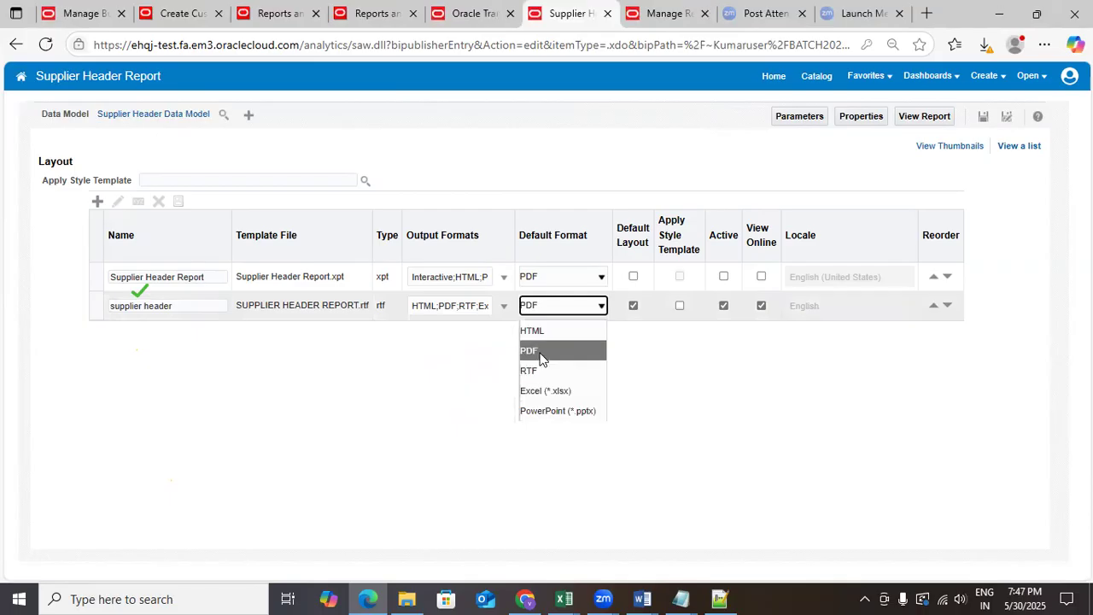
click(538, 350)
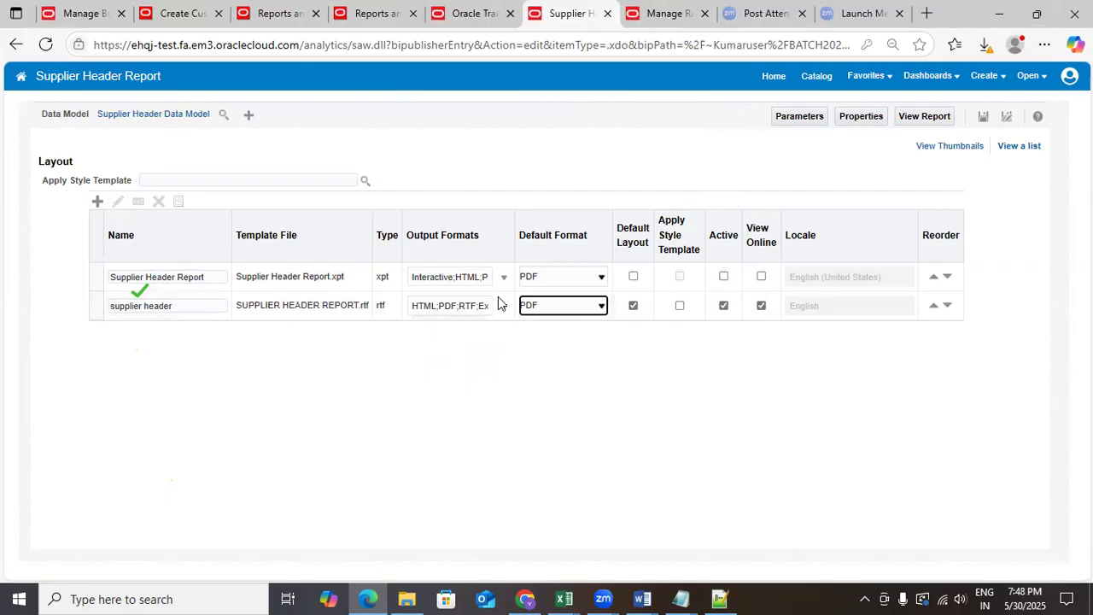
click(983, 117)
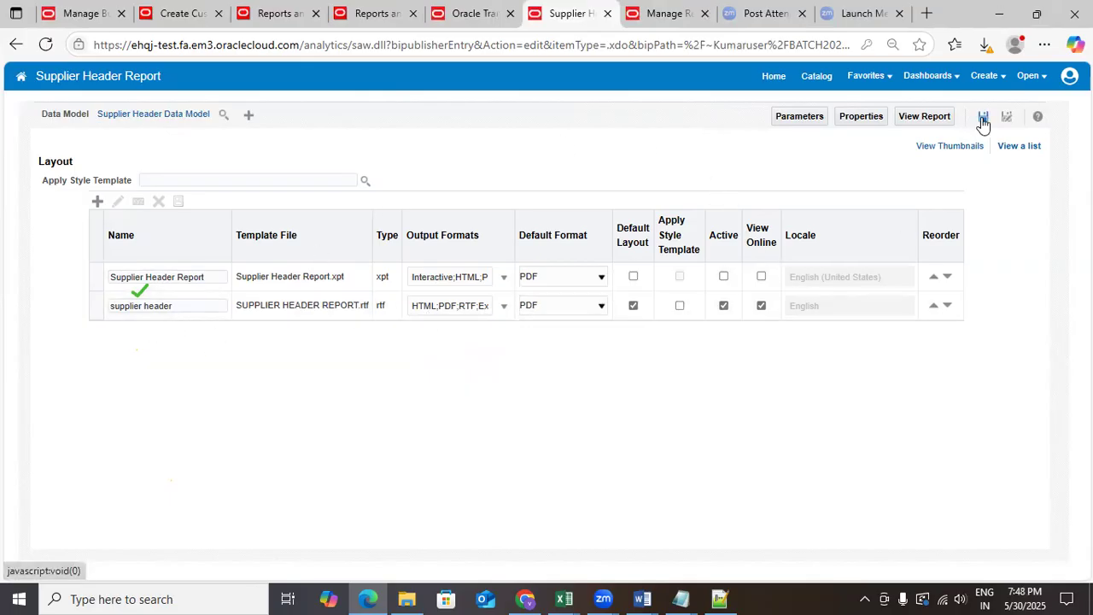
Step: View the Supplier Header Report output and return to the catalog
click(940, 117)
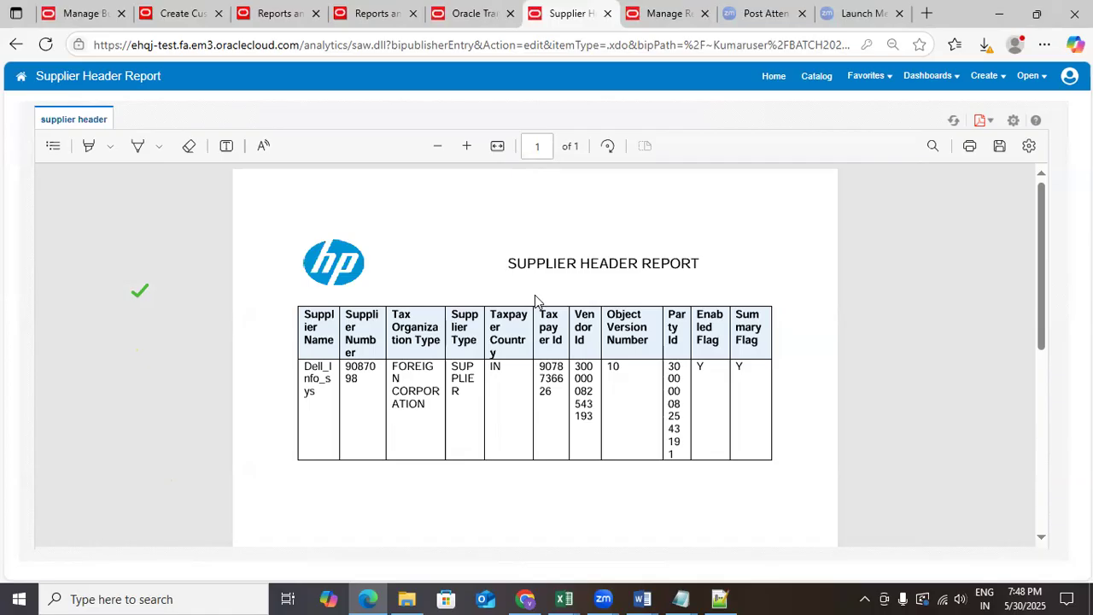
click(812, 82)
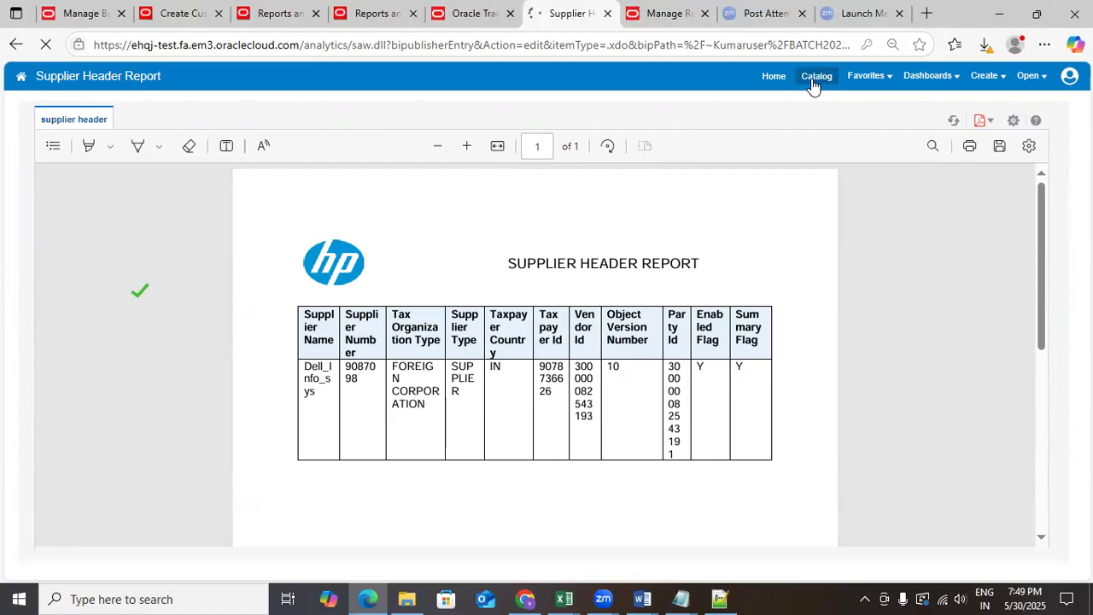
click(814, 79)
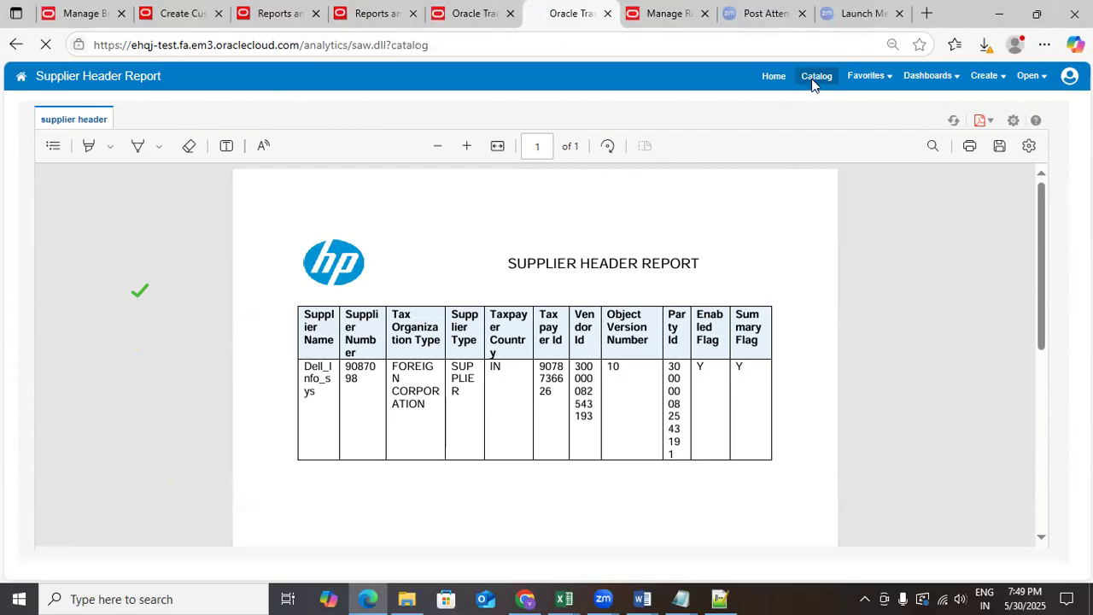
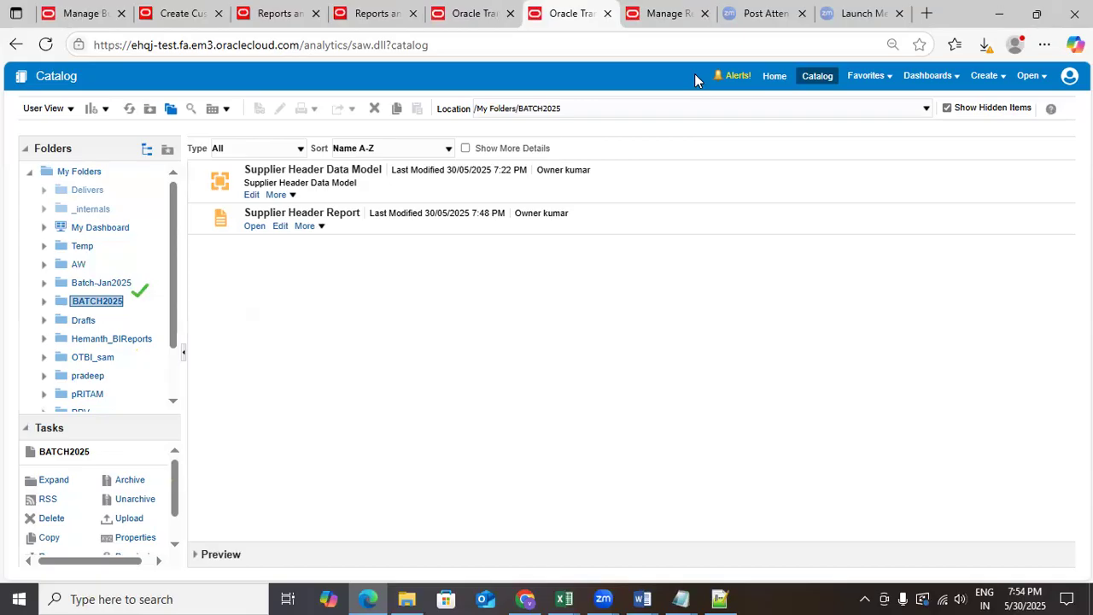
Step: Switch to Notepad++ and comment out the poz.SEGMENT1 condition at the end of the supplier query with ---
click(720, 599)
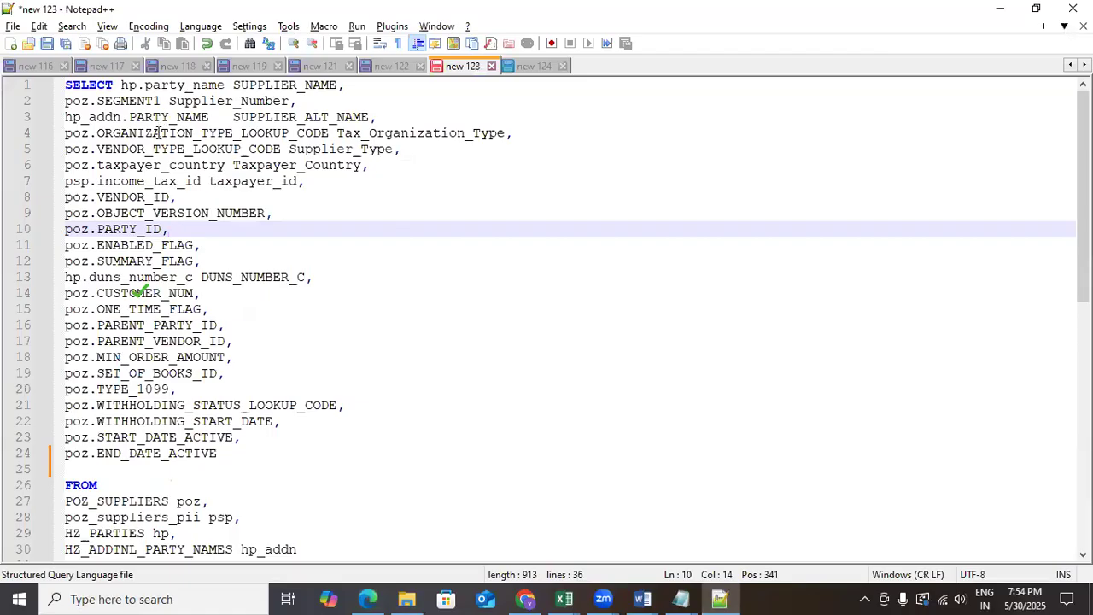
click(253, 84)
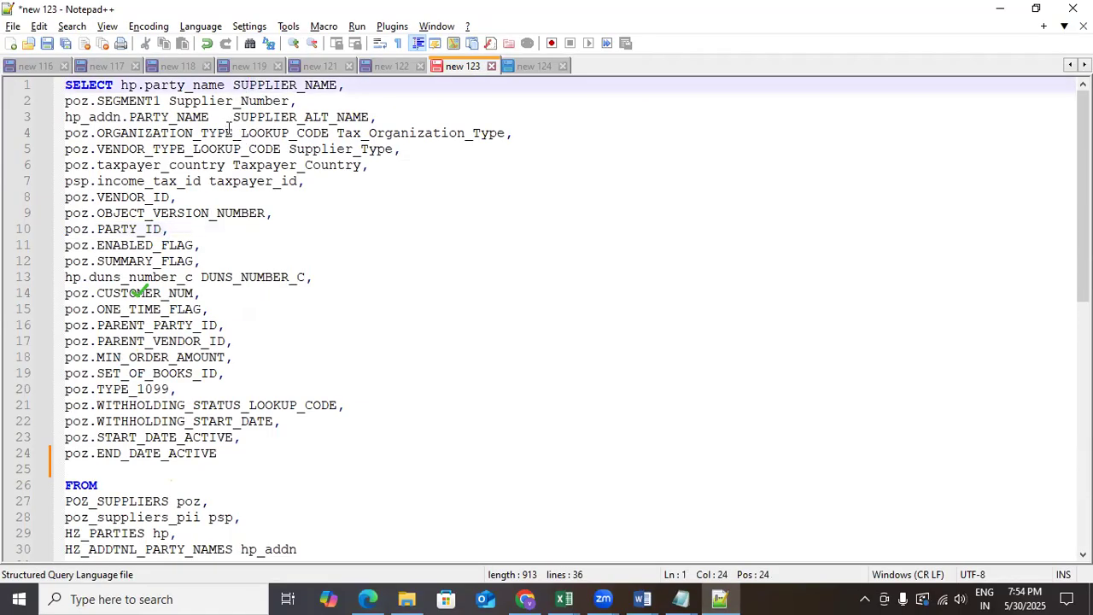
click(203, 101)
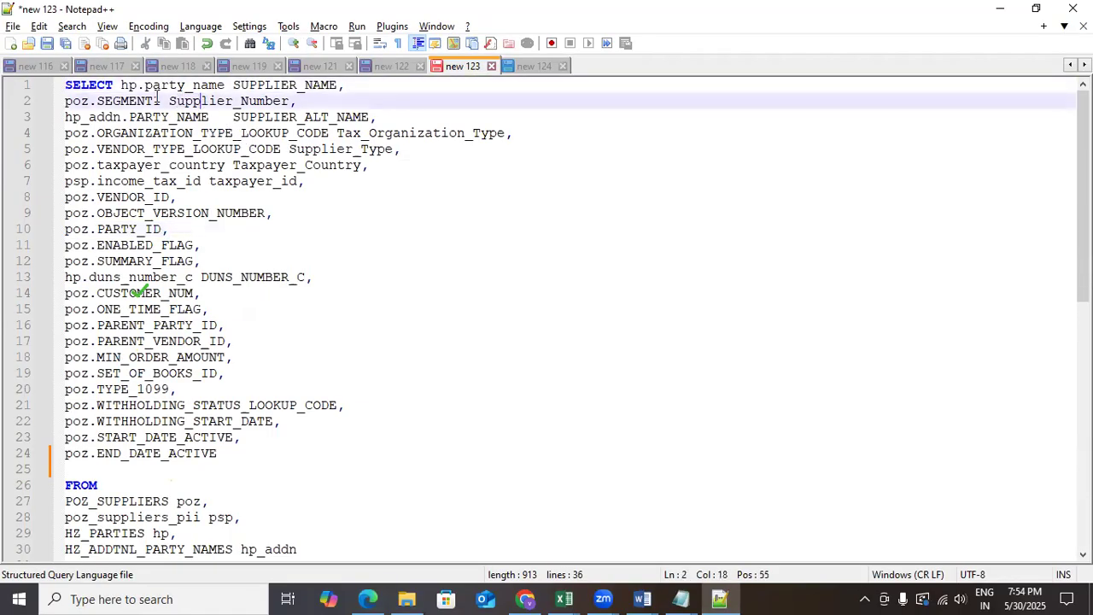
click(122, 84)
click(240, 101)
click(248, 117)
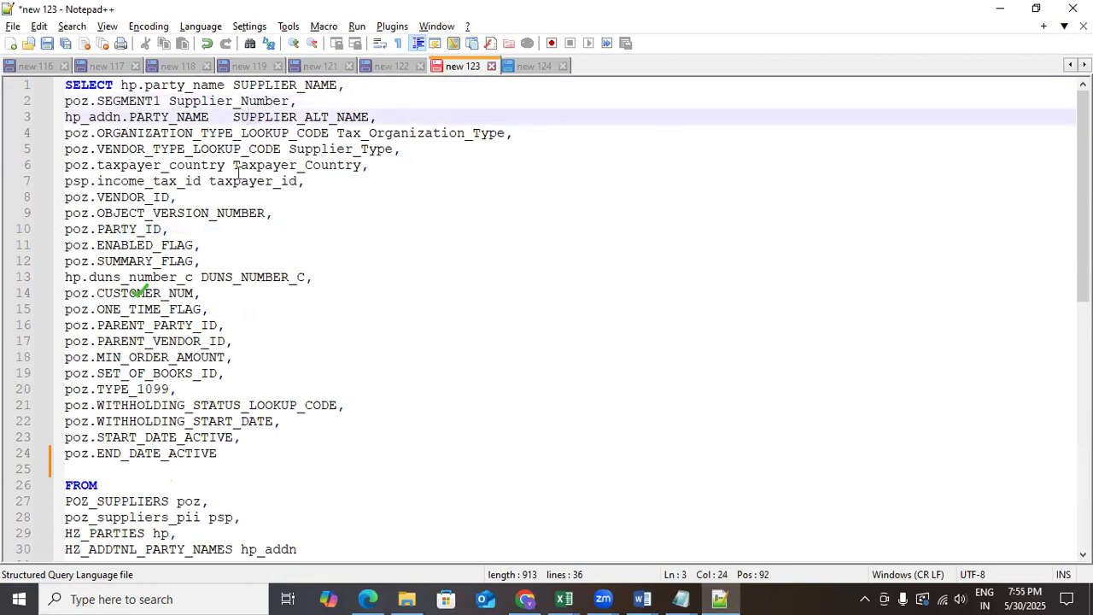
scroll(243, 231, down, 4)
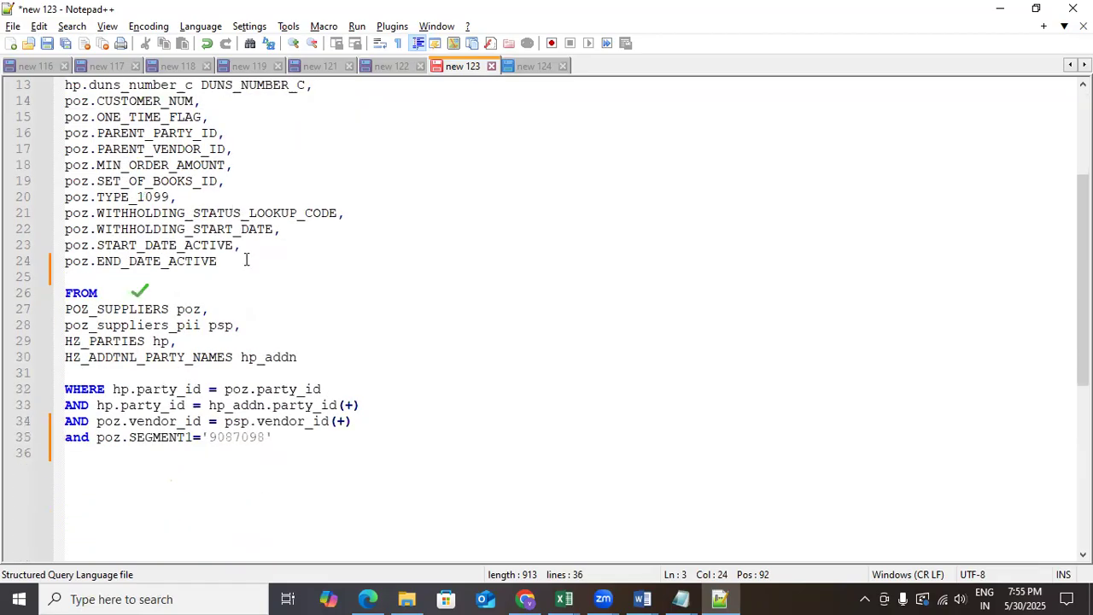
click(58, 439)
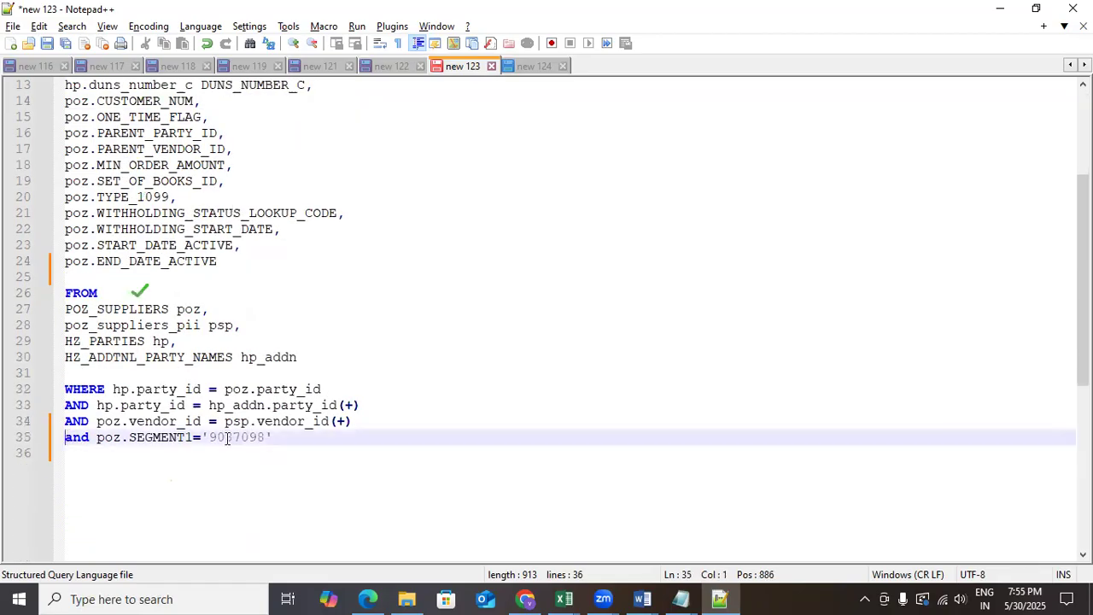
text(---)
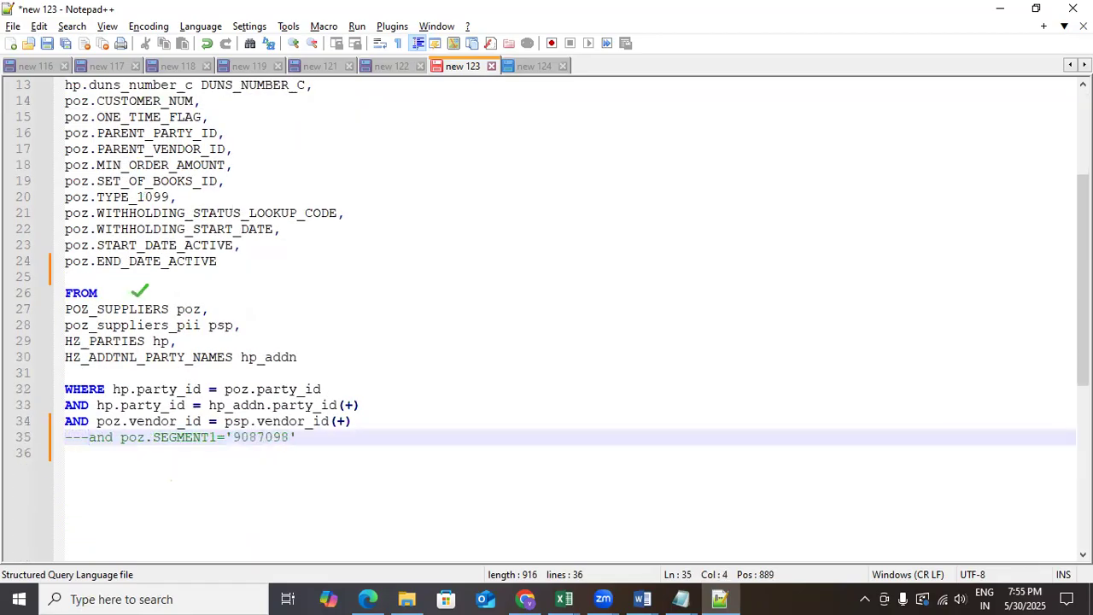
Step: Select the whole supplier query, switch to the browser, and open the Supplier Header Data Model for editing
key(ctrl+a)
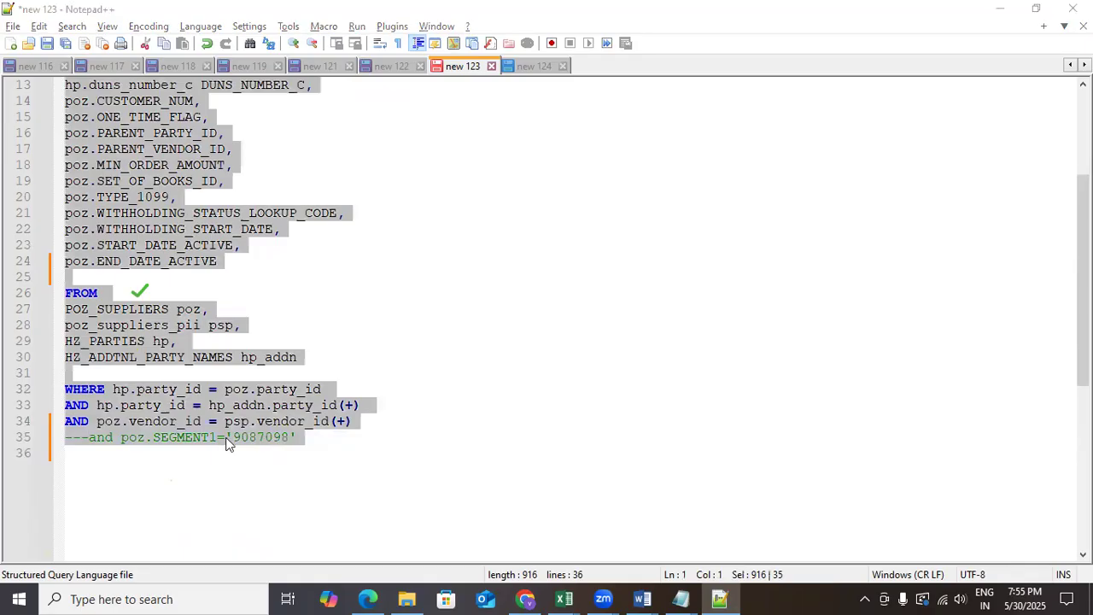
key(alt+Tab)
click(251, 196)
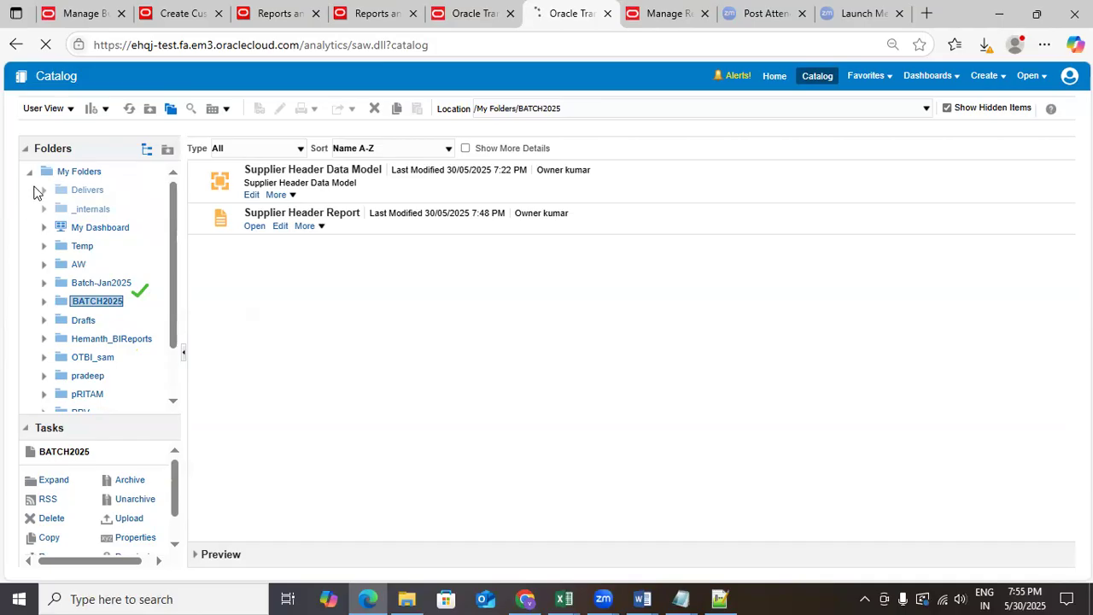
click(30, 173)
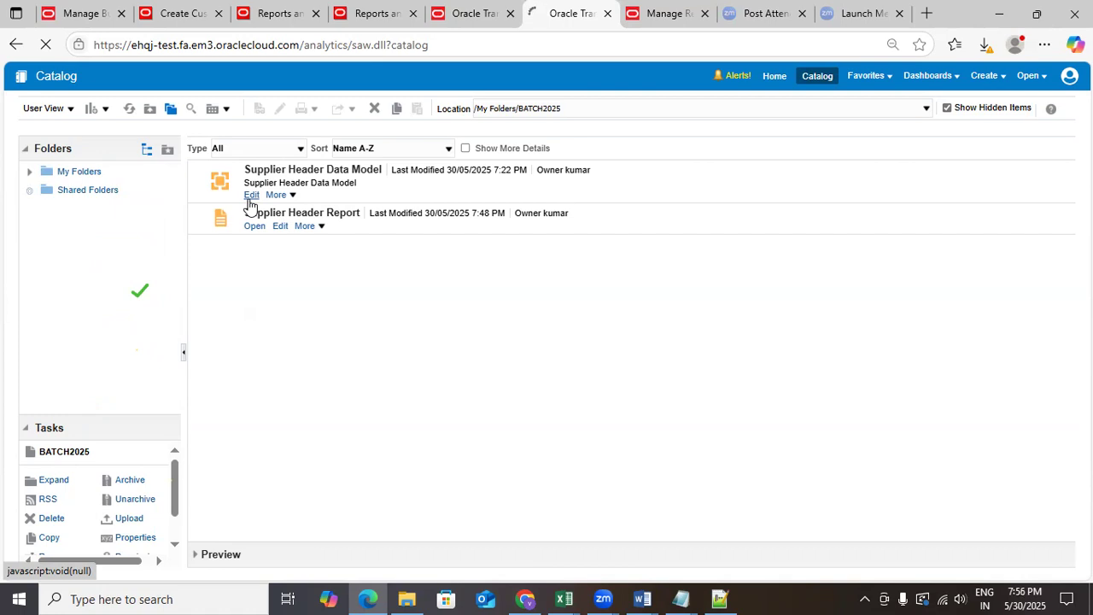
Step: Switch to the Data Migration NOTES in Notepad, look up the table name link, and go back to the end of the notes
click(680, 598)
click(610, 522)
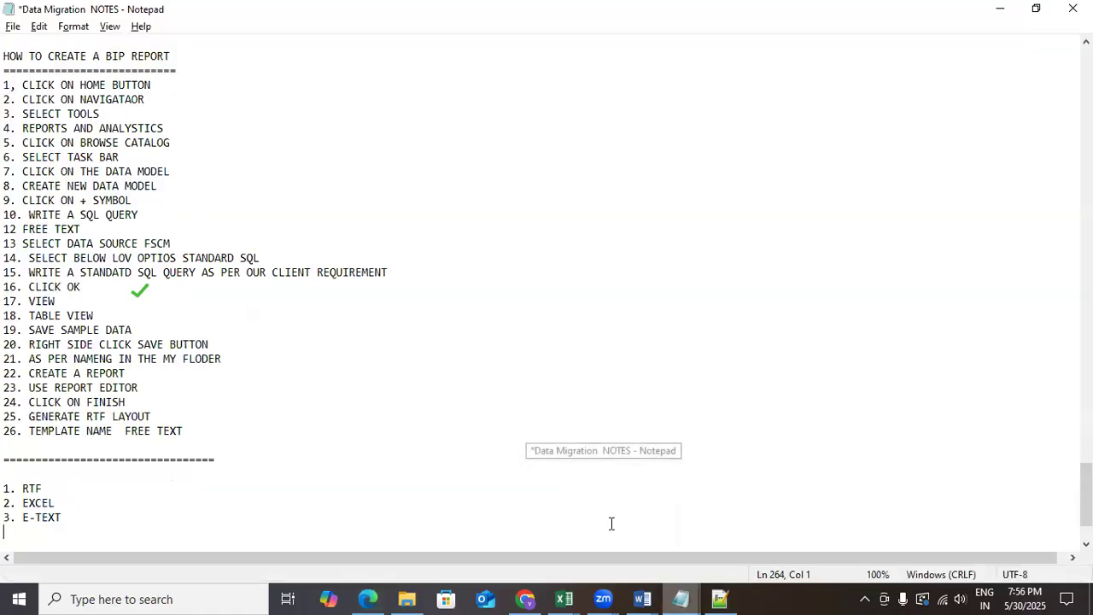
scroll(262, 433, up, 14)
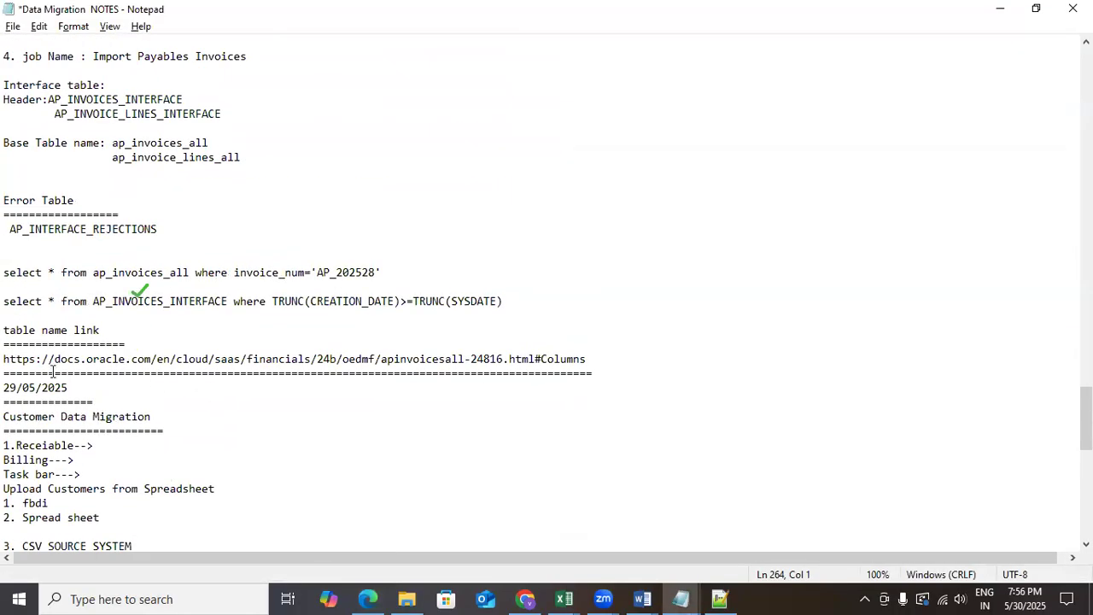
drag(3, 359, 652, 354)
click(666, 386)
scroll(605, 420, down, 17)
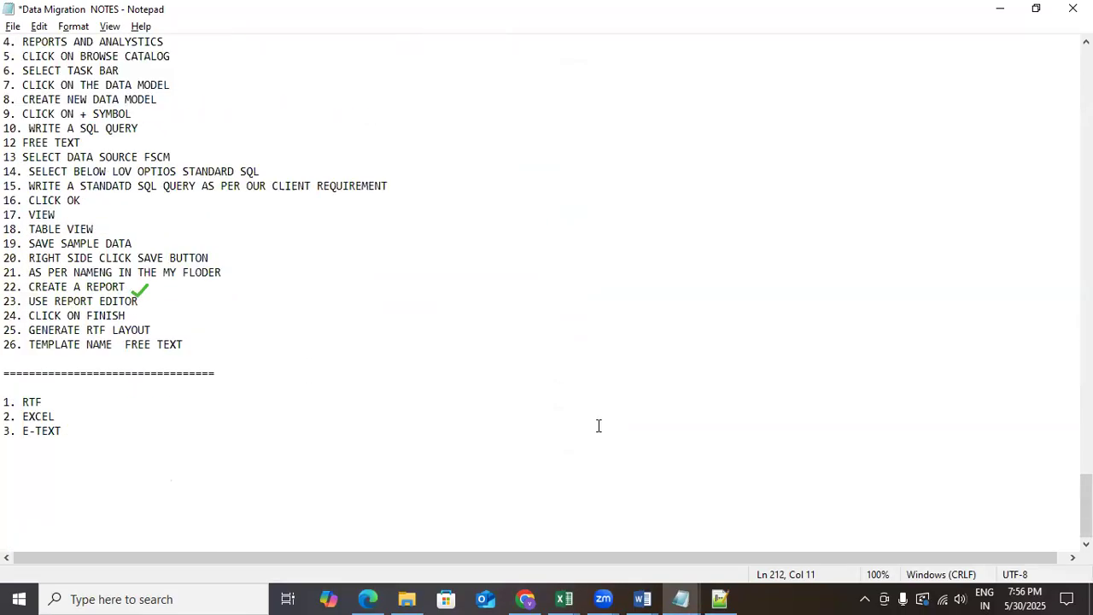
Step: Copy the whole supplier query from Notepad++ and paste it into the Data Migration NOTES below the divider under item 26
click(721, 597)
key(ctrl+a)
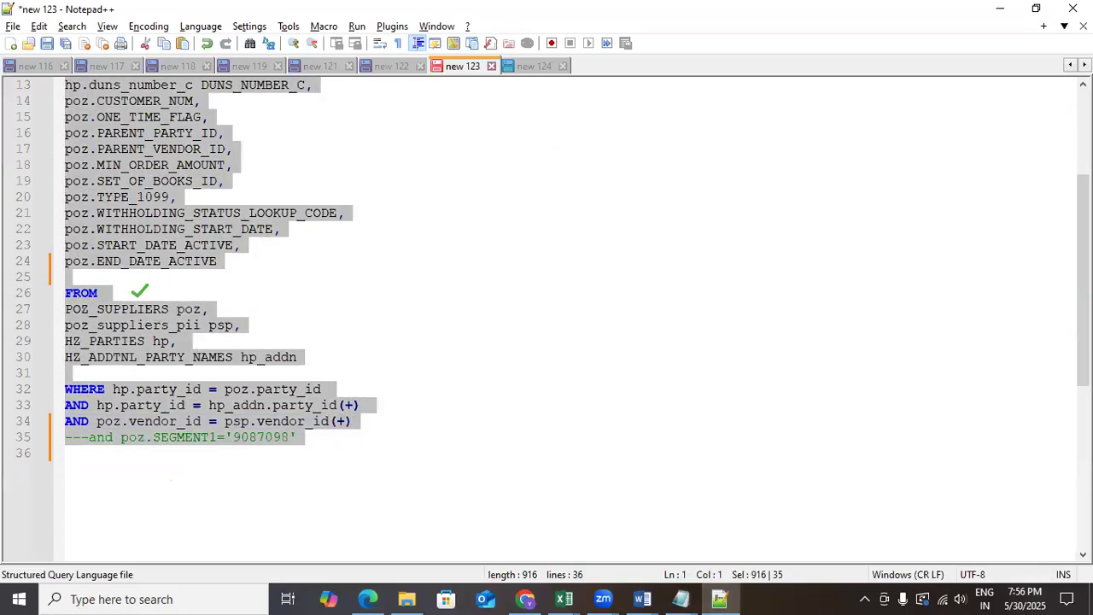
key(alt+Tab)
click(237, 373)
key(Return)
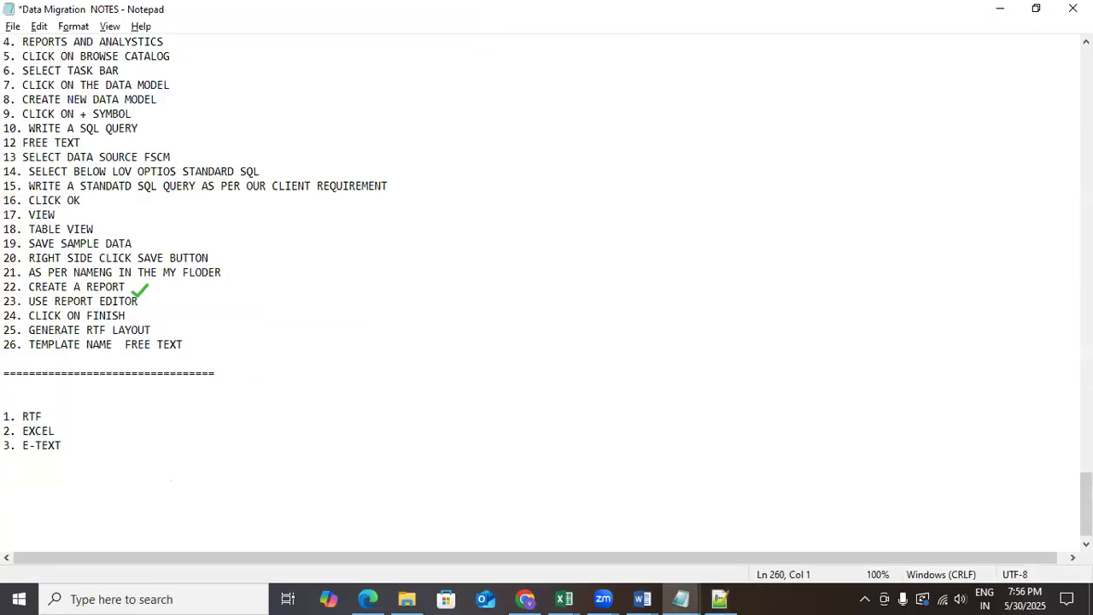
key(ctrl+v)
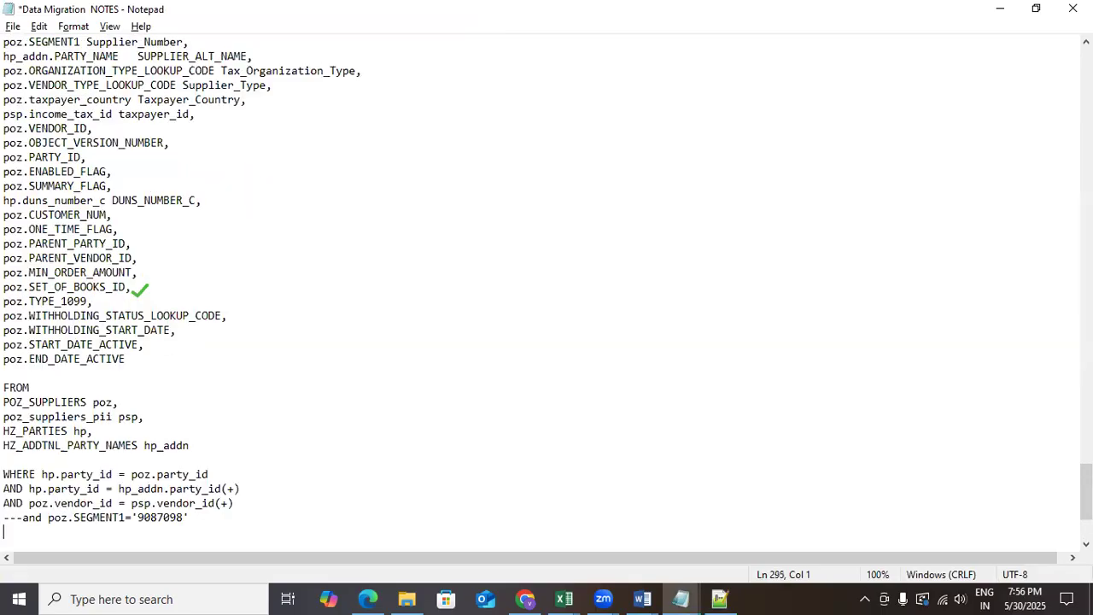
Step: Add a divider line of equals signs directly below the pasted query in the notes
scroll(472, 367, up, 6)
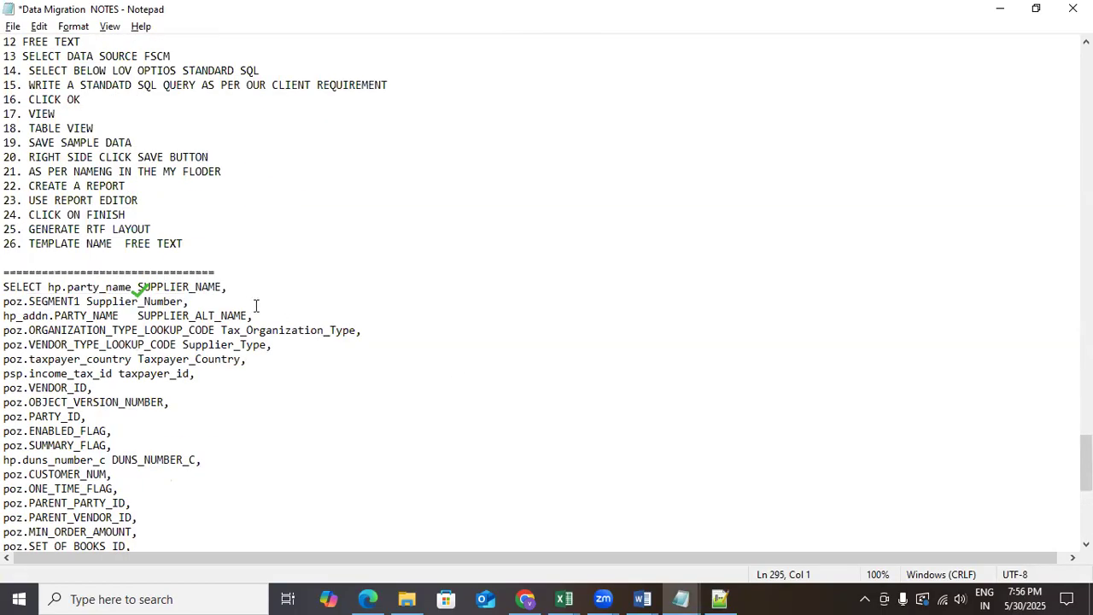
scroll(271, 327, down, 9)
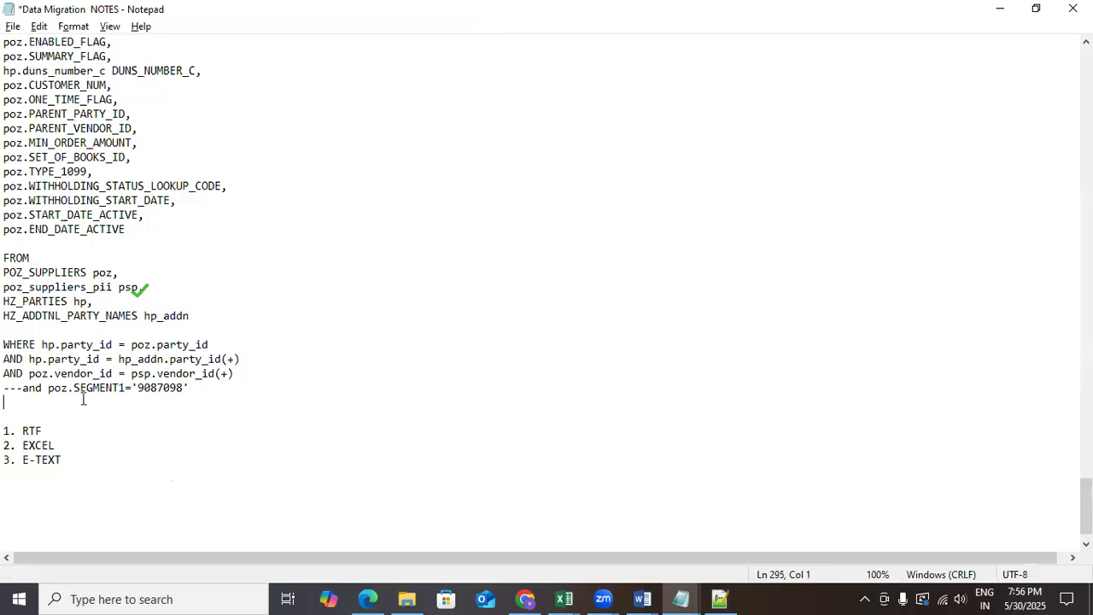
text(=============================================)
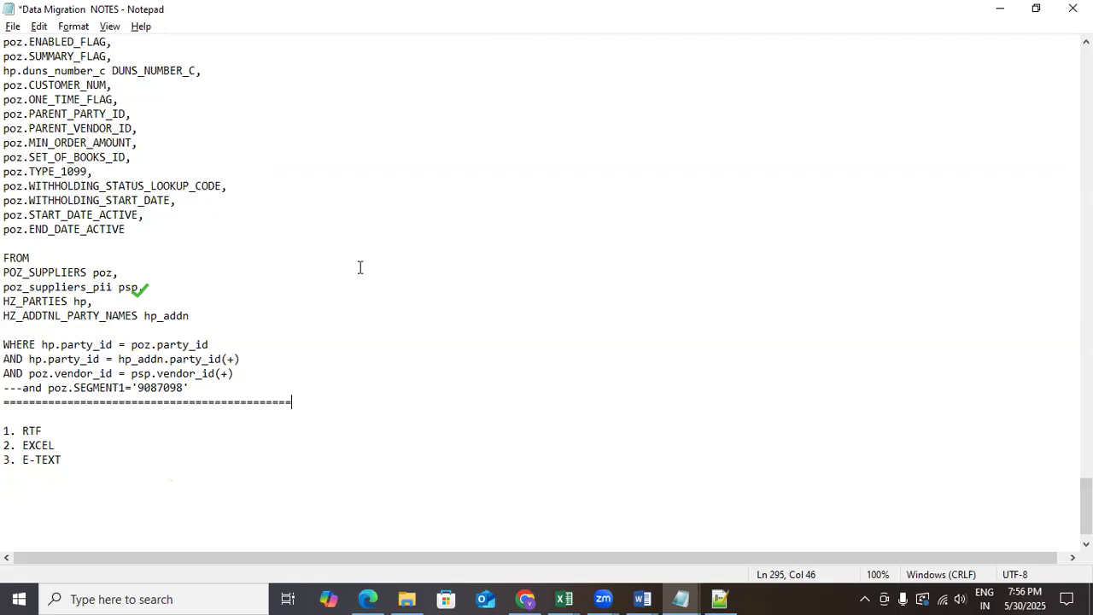
Step: Switch to Edge and comment out the poz.SEGMENT1 condition in the Supplier Header data set's SQL query with ---
key(alt+Tab)
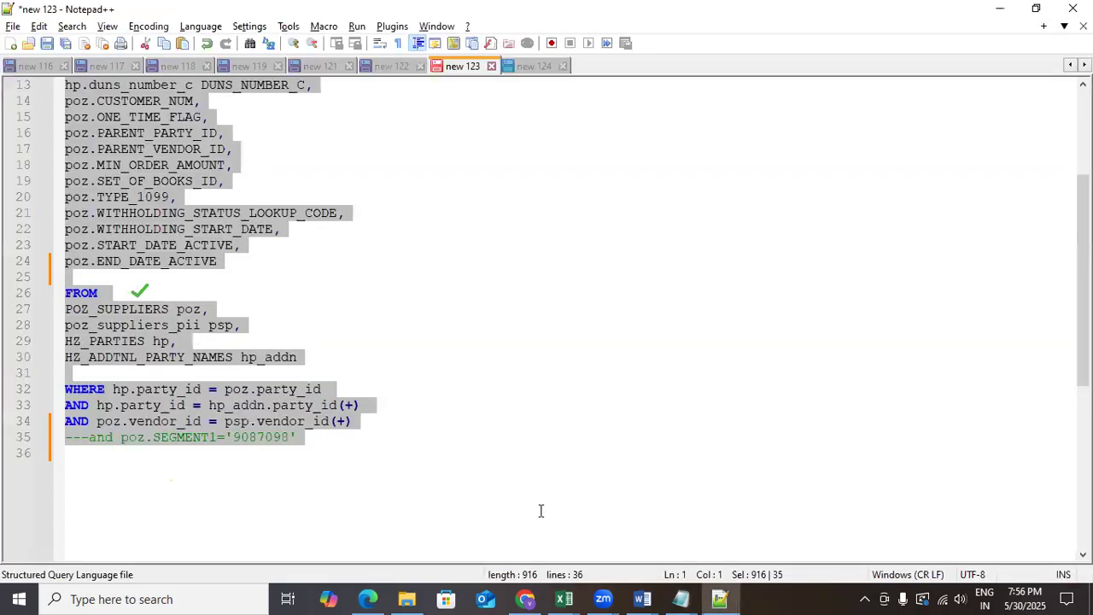
click(525, 598)
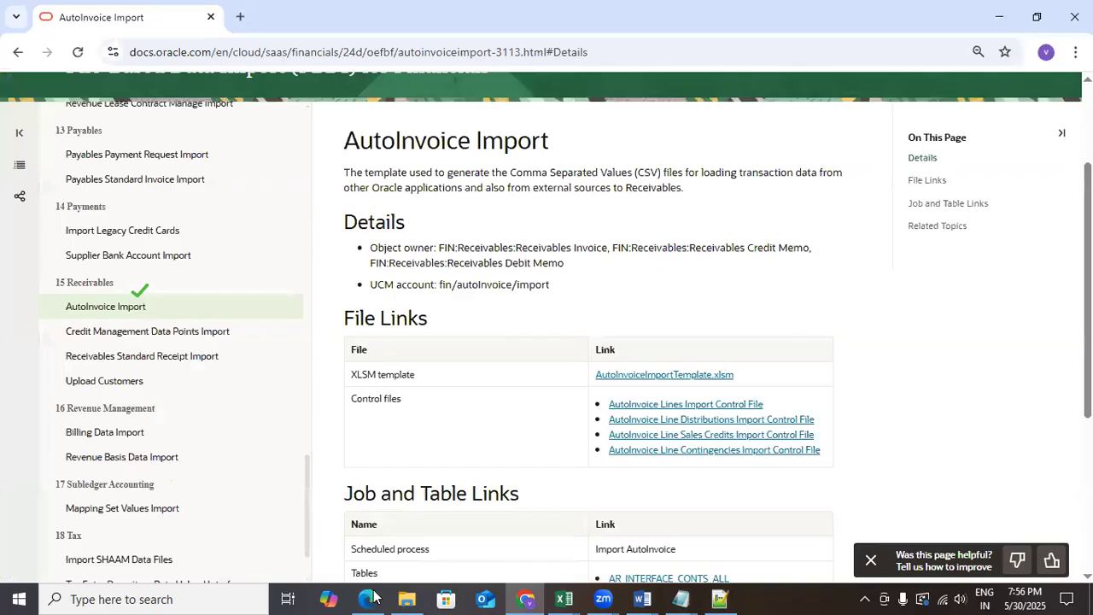
click(366, 598)
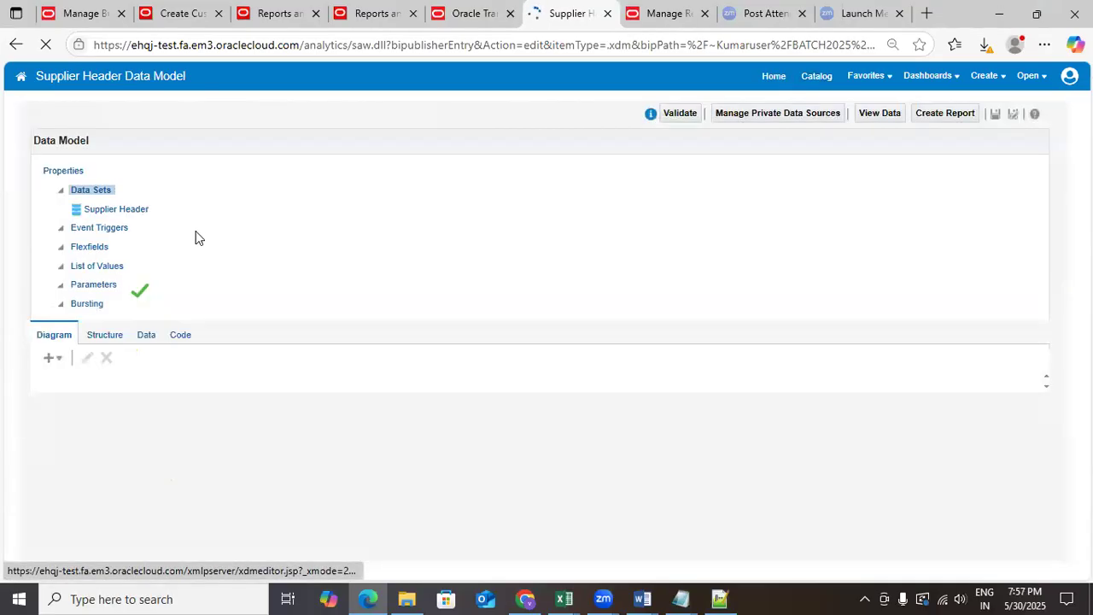
click(119, 209)
click(255, 166)
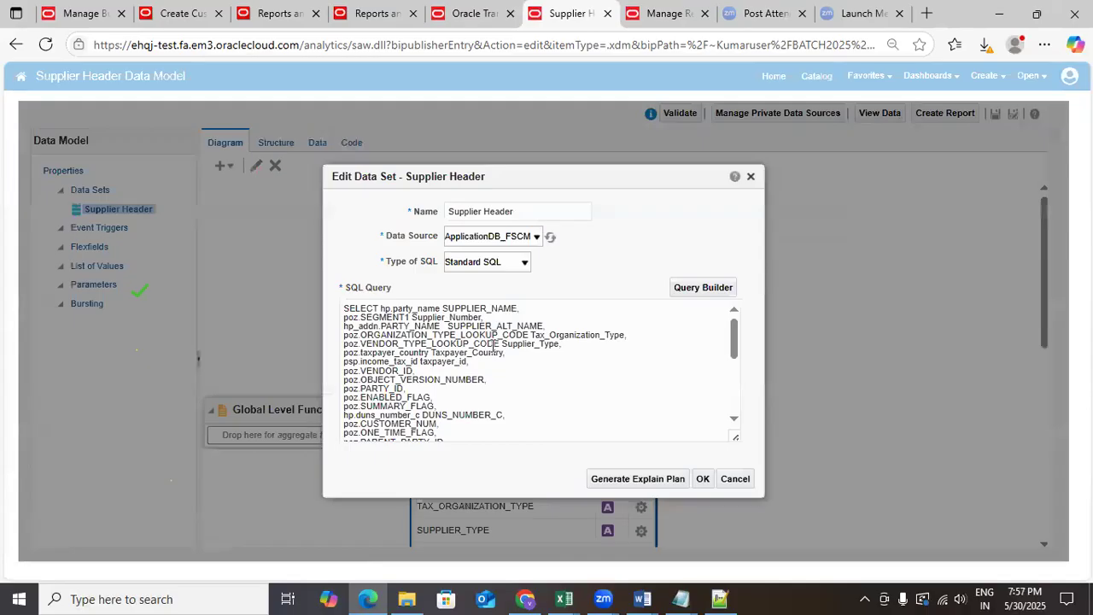
scroll(495, 350, down, 10)
click(346, 434)
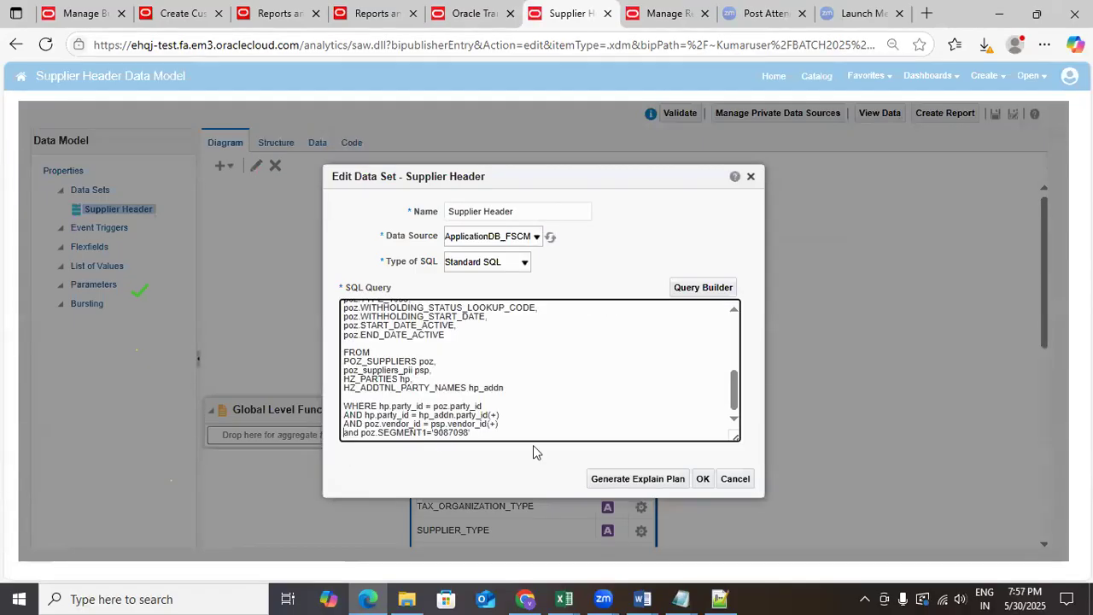
text(---)
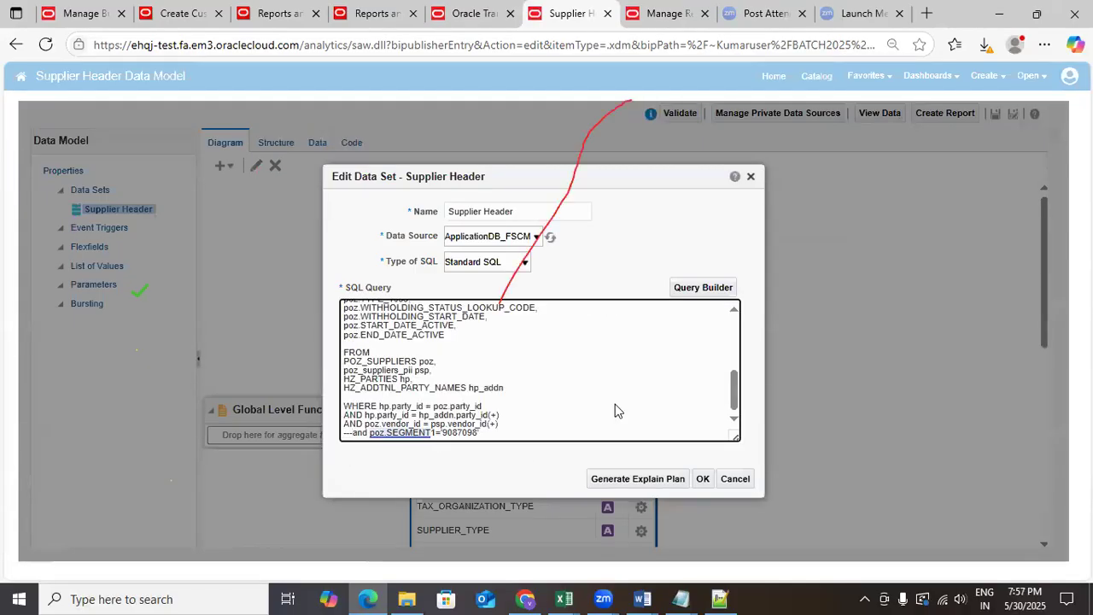
click(703, 480)
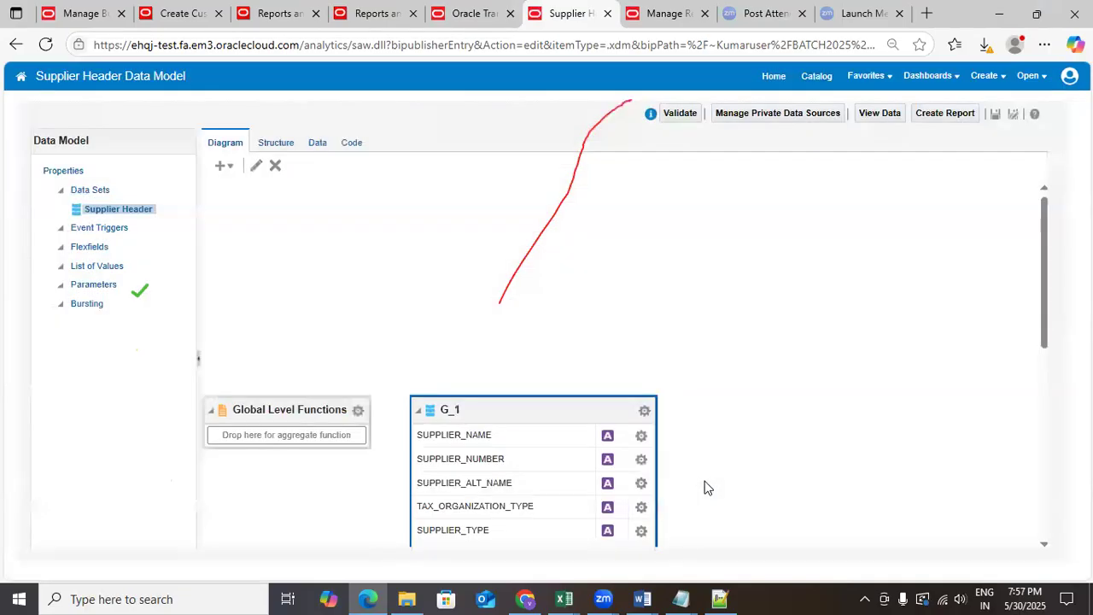
Step: Open the data view of the Supplier Header Data Model to save the edited query, and return to the catalog
click(315, 143)
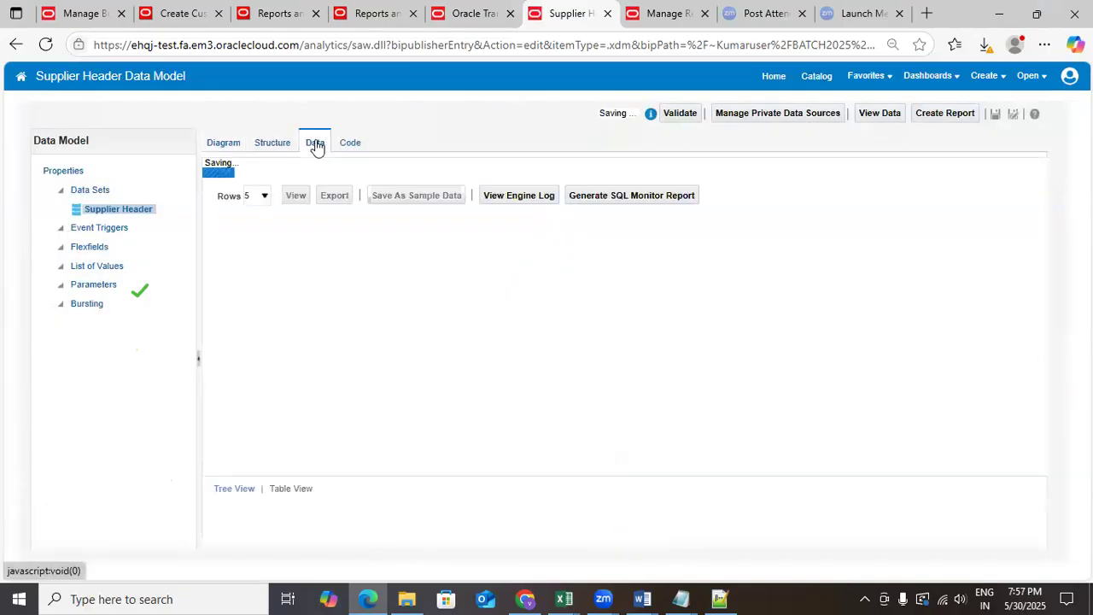
click(816, 75)
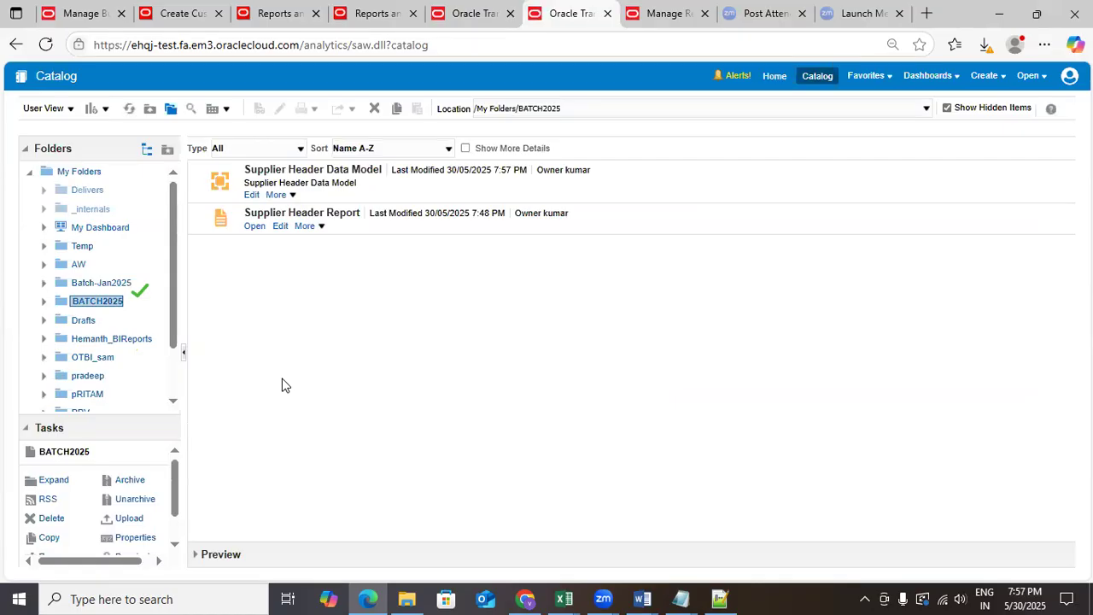
Step: Open the Supplier Header Report from the catalog, and switch to Notepad to save the Data Migration NOTES file
click(255, 226)
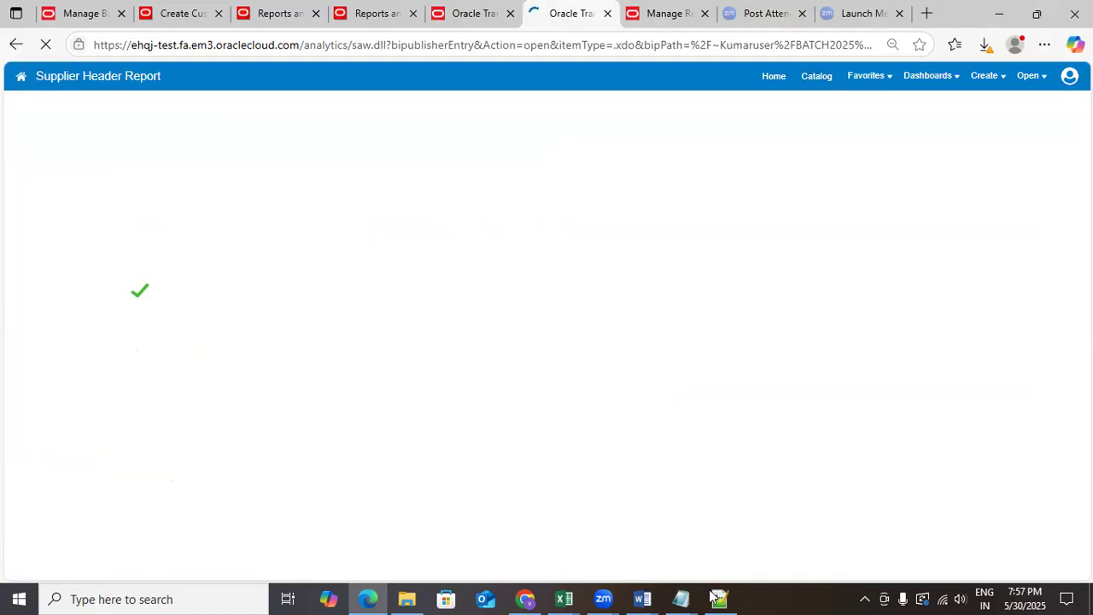
click(679, 598)
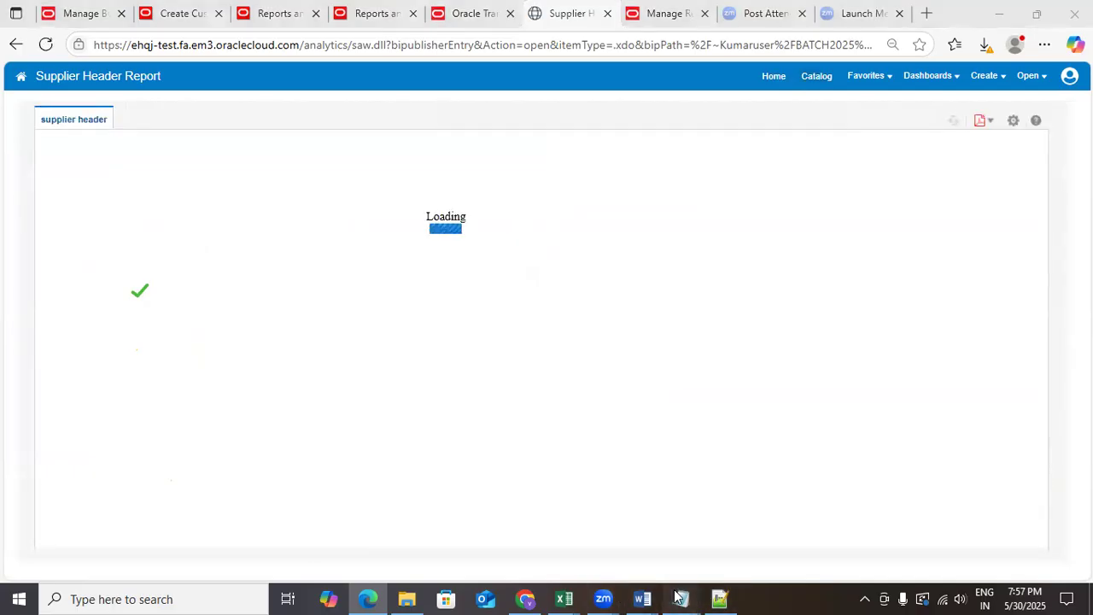
click(586, 548)
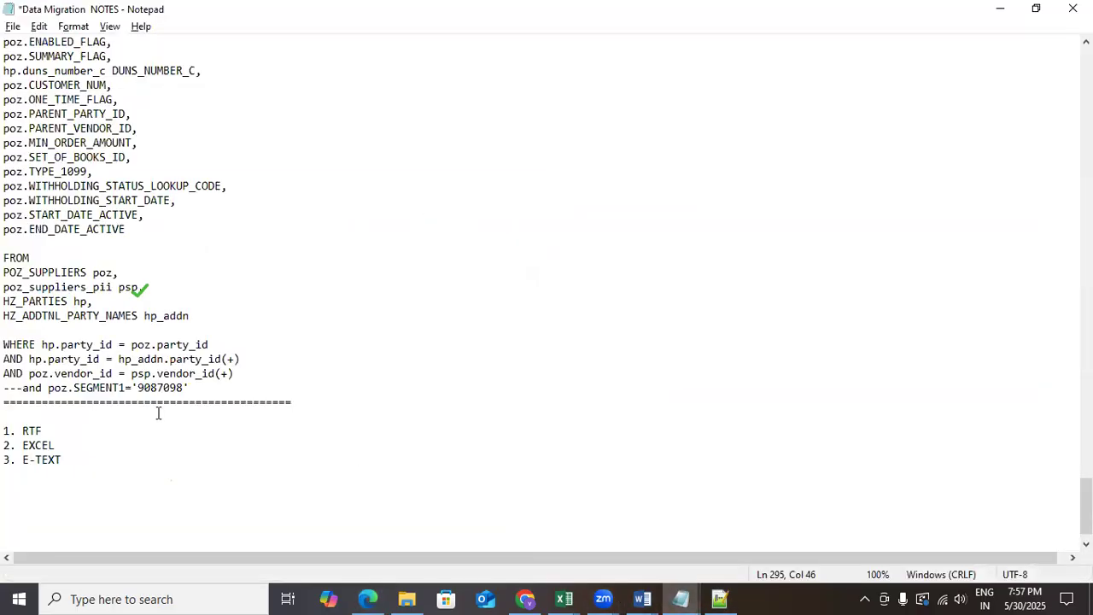
key(ctrl+s)
Step: Read through the supplier query in the notes, switching to Edge between passes to check the report's processing
scroll(106, 311, up, 7)
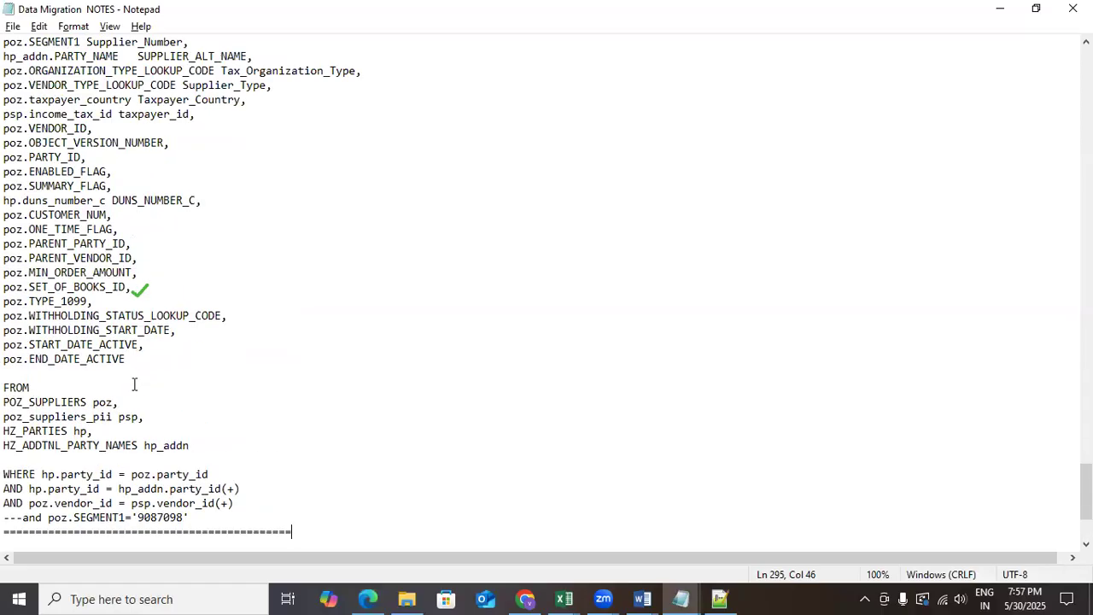
click(52, 186)
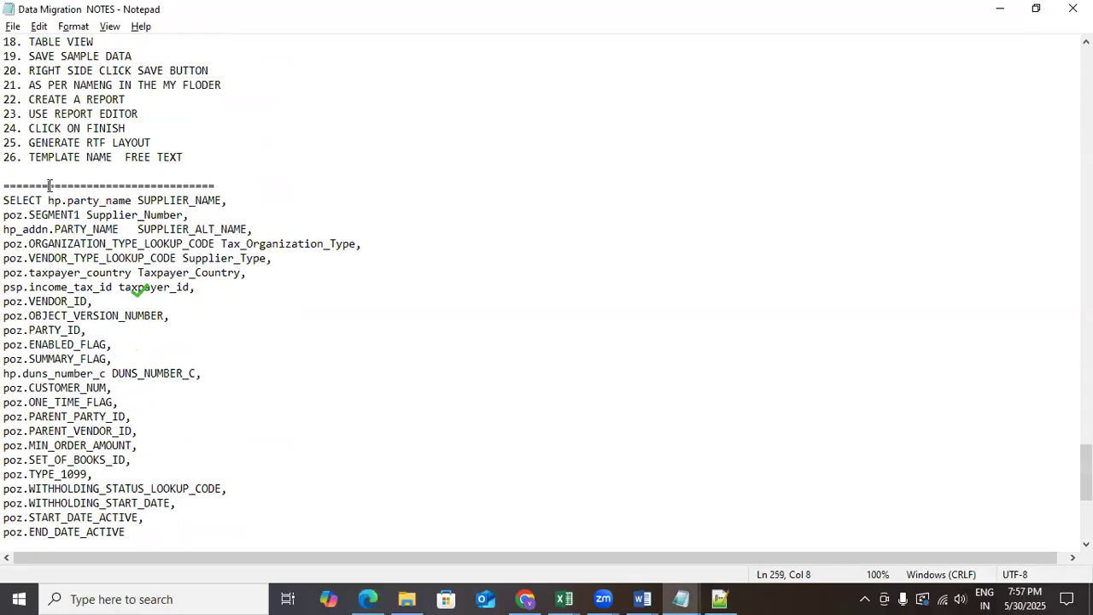
scroll(103, 272, up, 1)
scroll(102, 272, down, 3)
scroll(103, 272, down, 6)
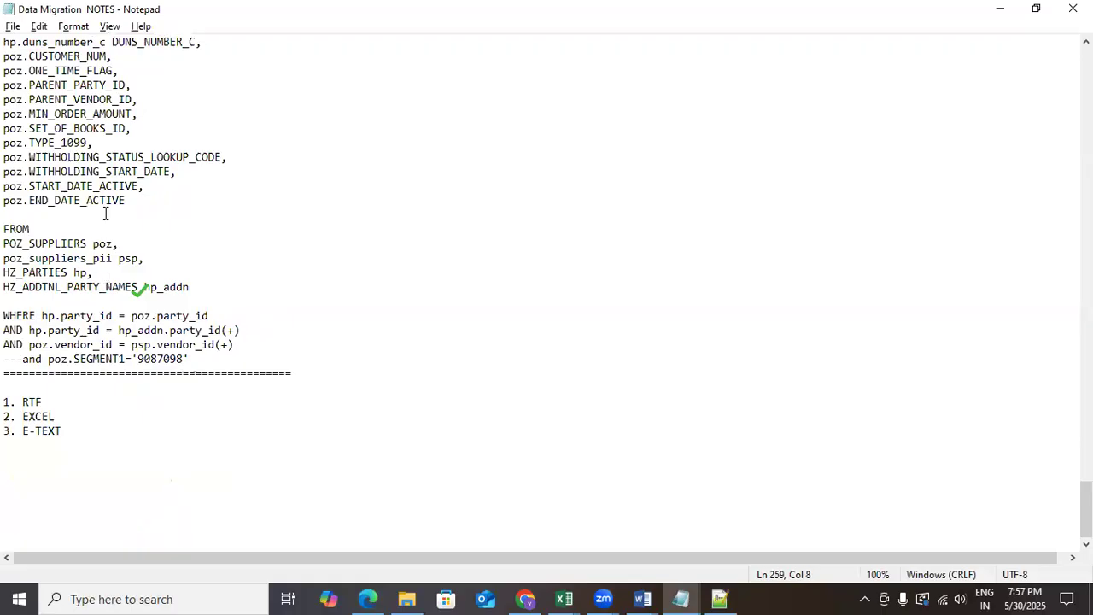
key(alt+Tab)
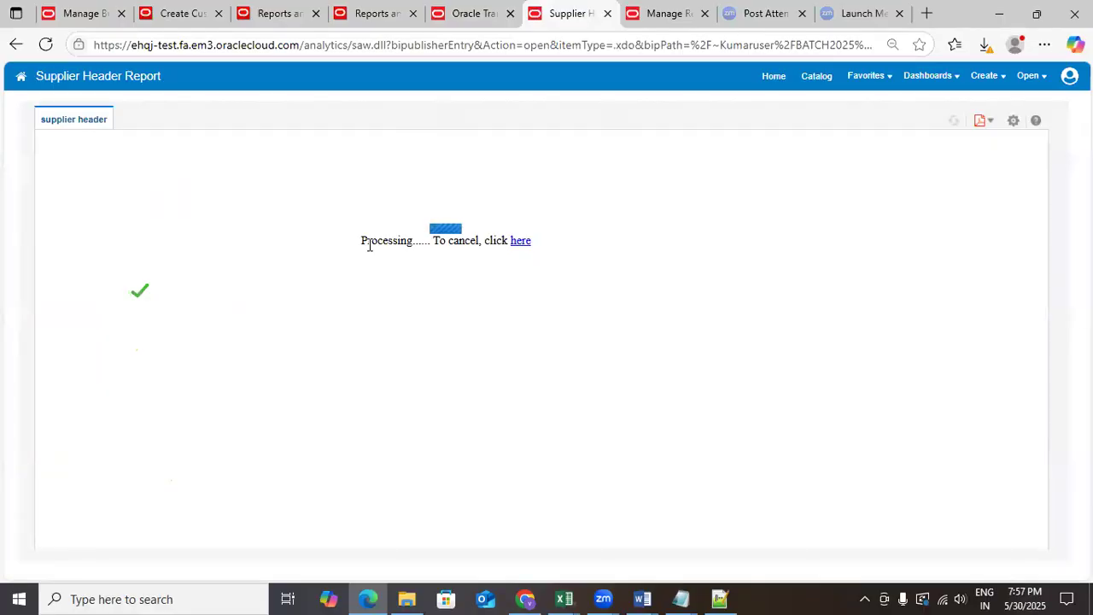
key(alt+Tab)
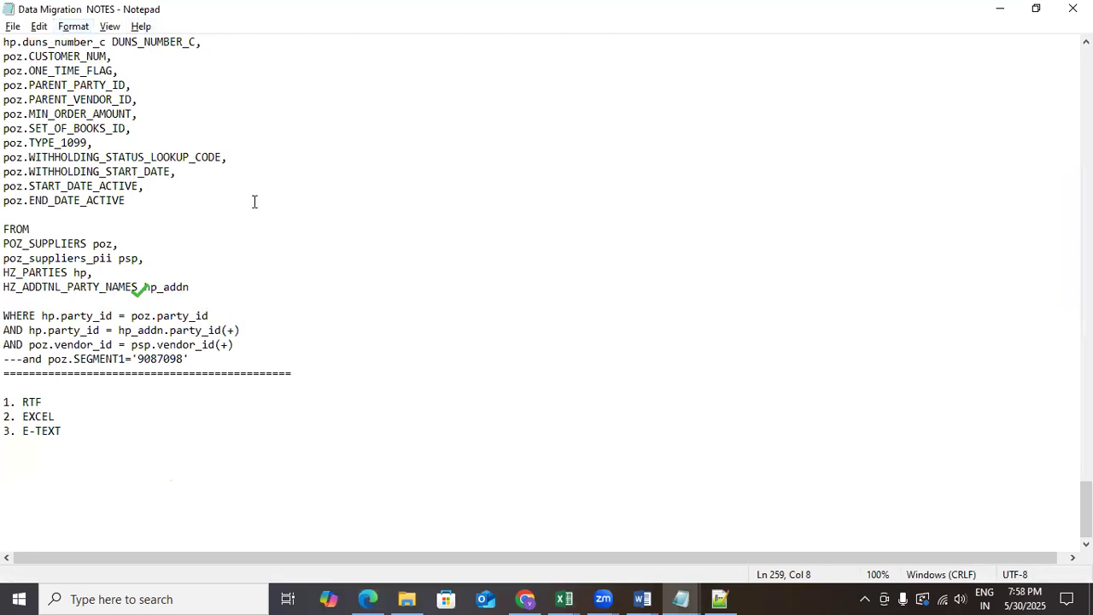
scroll(268, 238, up, 3)
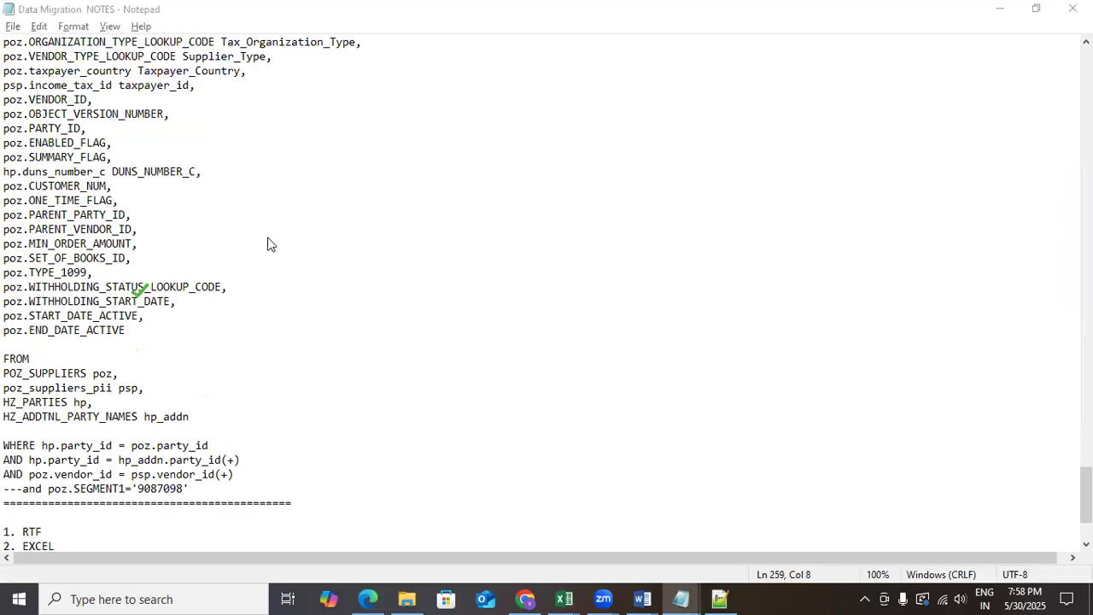
key(alt+Tab)
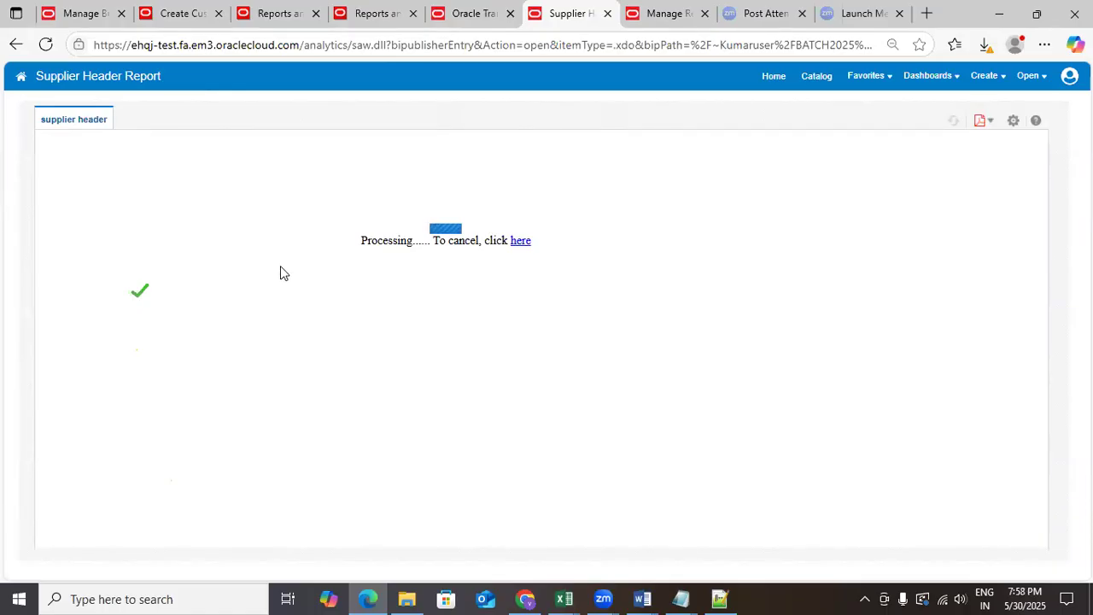
key(alt+Tab)
scroll(281, 268, up, 3)
scroll(281, 267, up, 2)
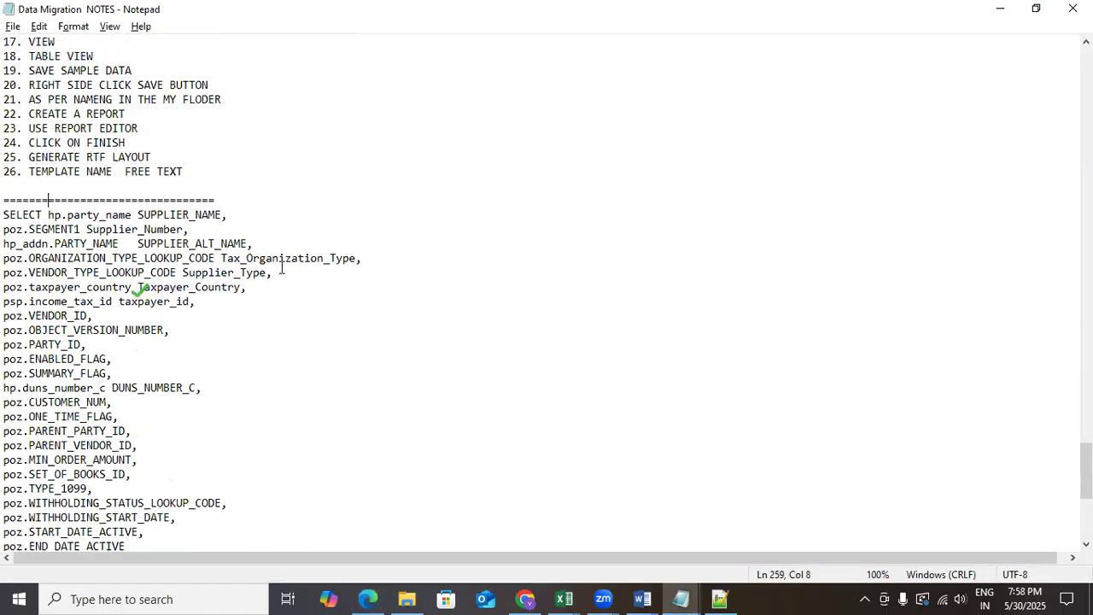
key(alt+Tab)
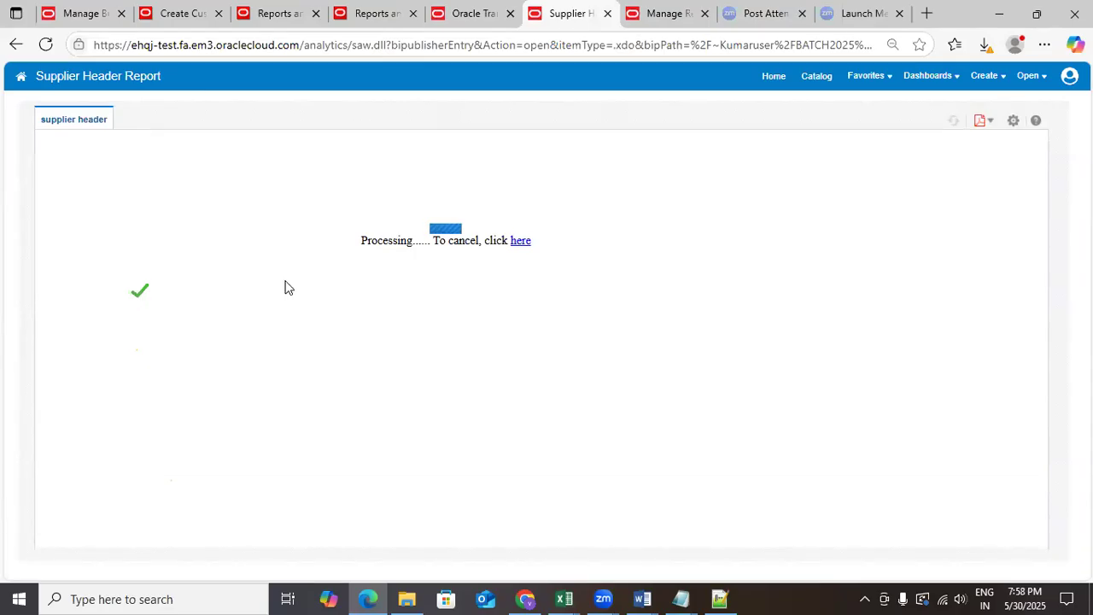
Step: Switch to Notepad and review the numbered HOW TO CREATE A BIP REPORT instructions and the supplier query below them
key(alt+Tab)
scroll(292, 282, up, 2)
scroll(292, 282, up, 4)
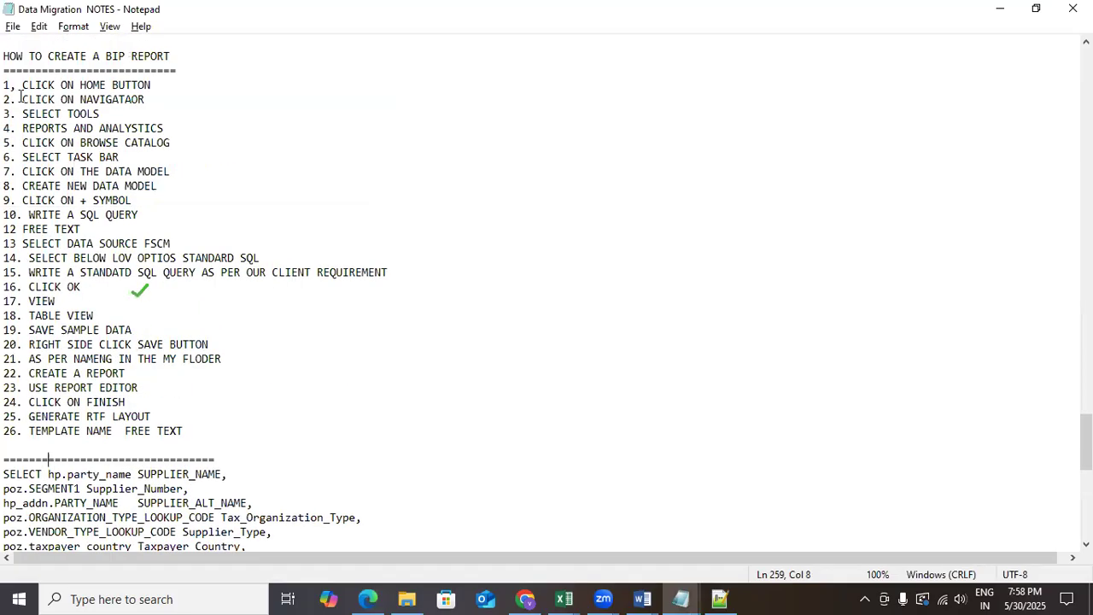
drag(18, 84, 224, 420)
click(224, 417)
scroll(169, 466, down, 1)
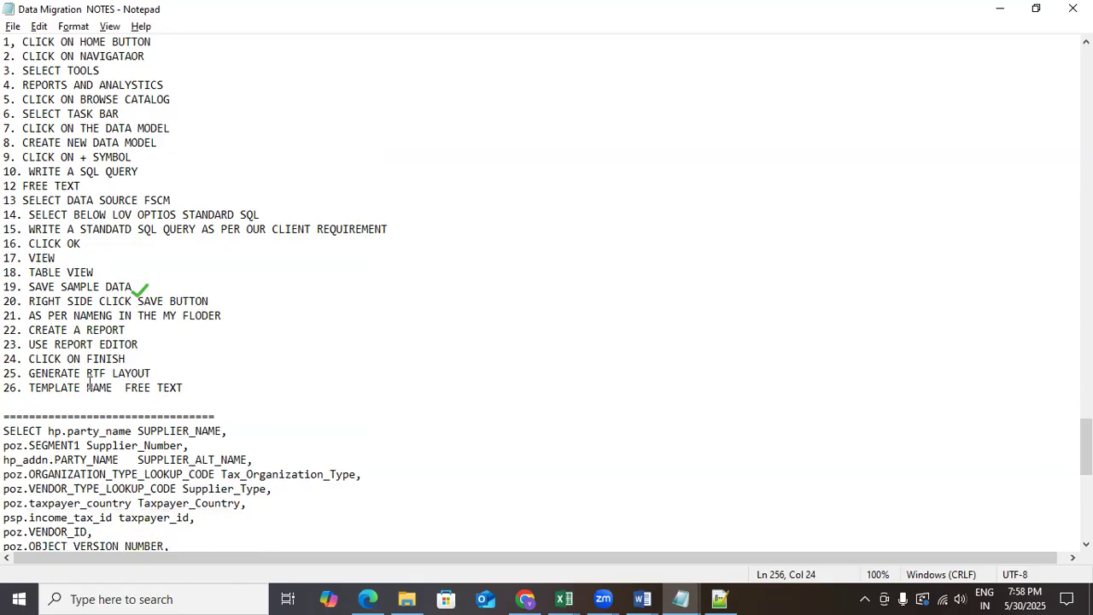
scroll(244, 393, down, 2)
scroll(244, 393, down, 5)
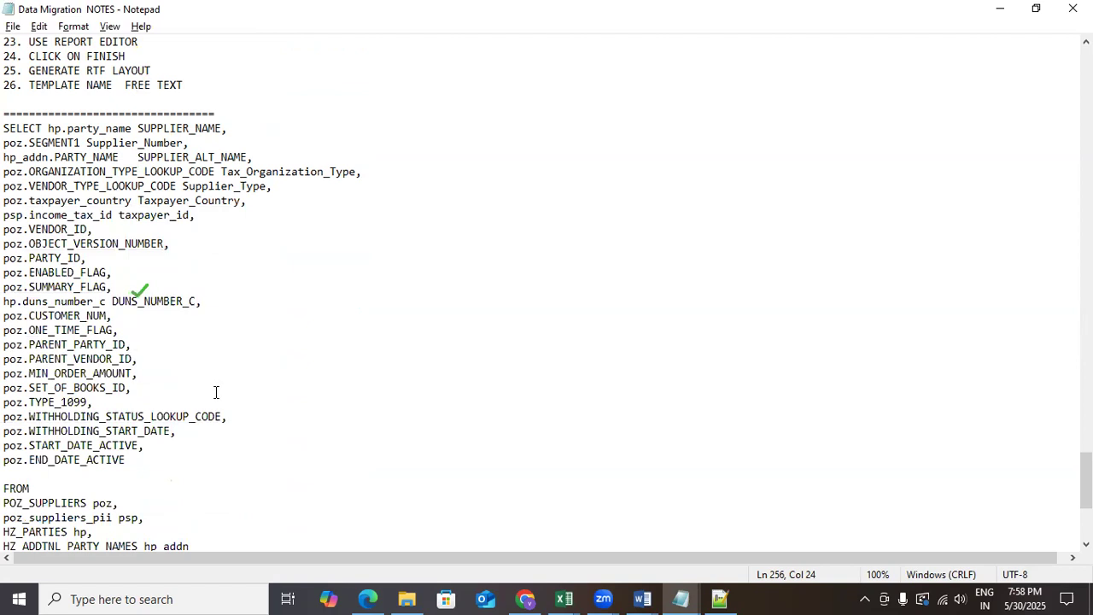
scroll(216, 392, down, 4)
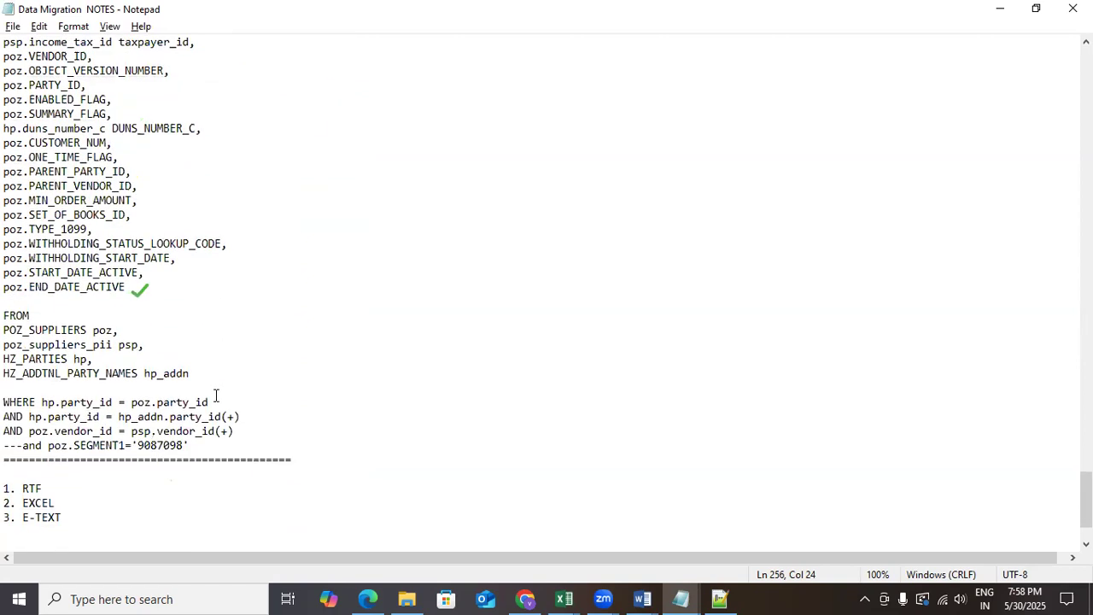
Step: Switch to Edge and examine the supplier rows in the Supplier Header Report PDF, from the first page to the last
key(alt+Tab)
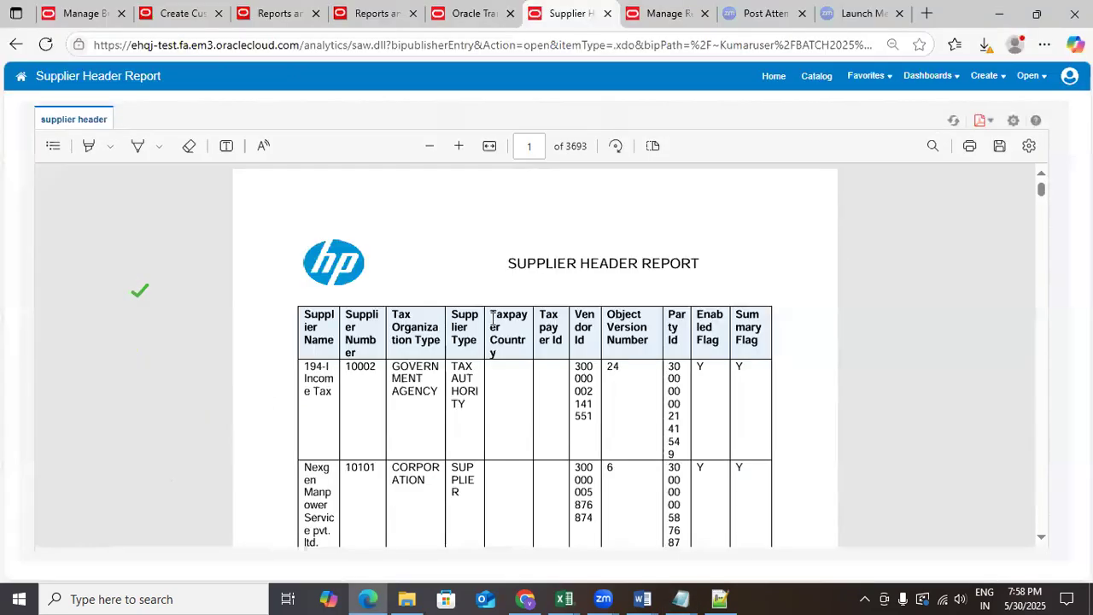
scroll(494, 328, down, 3)
scroll(495, 332, up, 2)
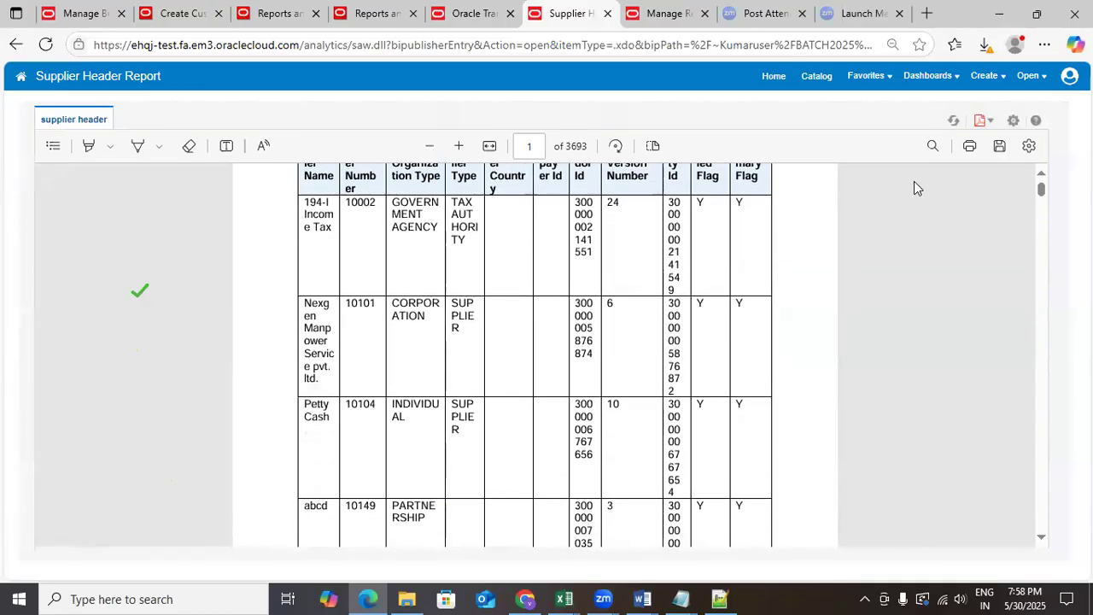
scroll(773, 346, down, 15)
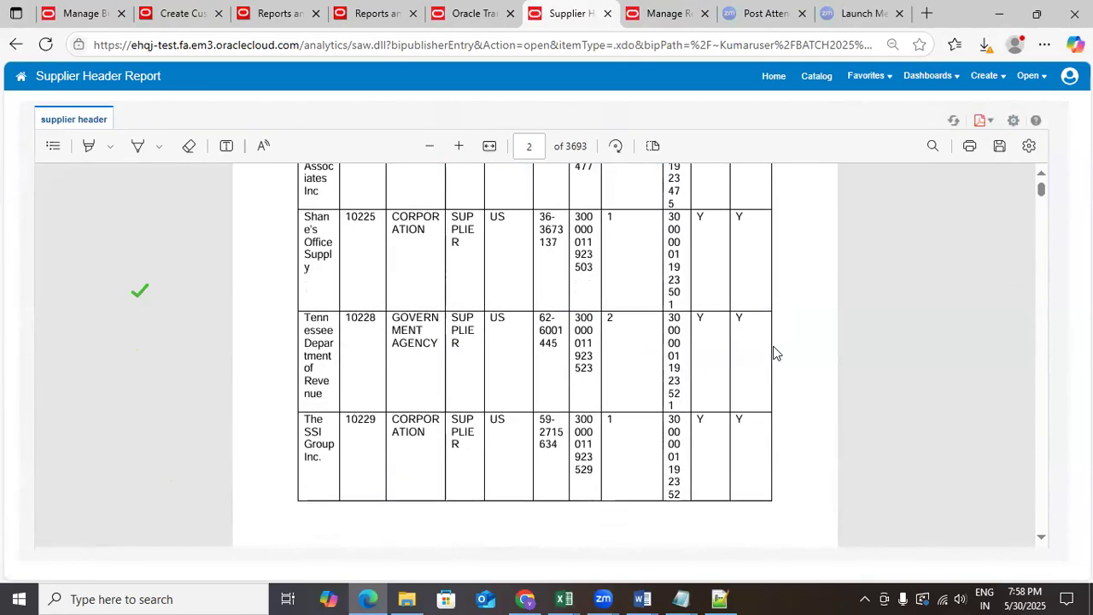
scroll(773, 350, down, 20)
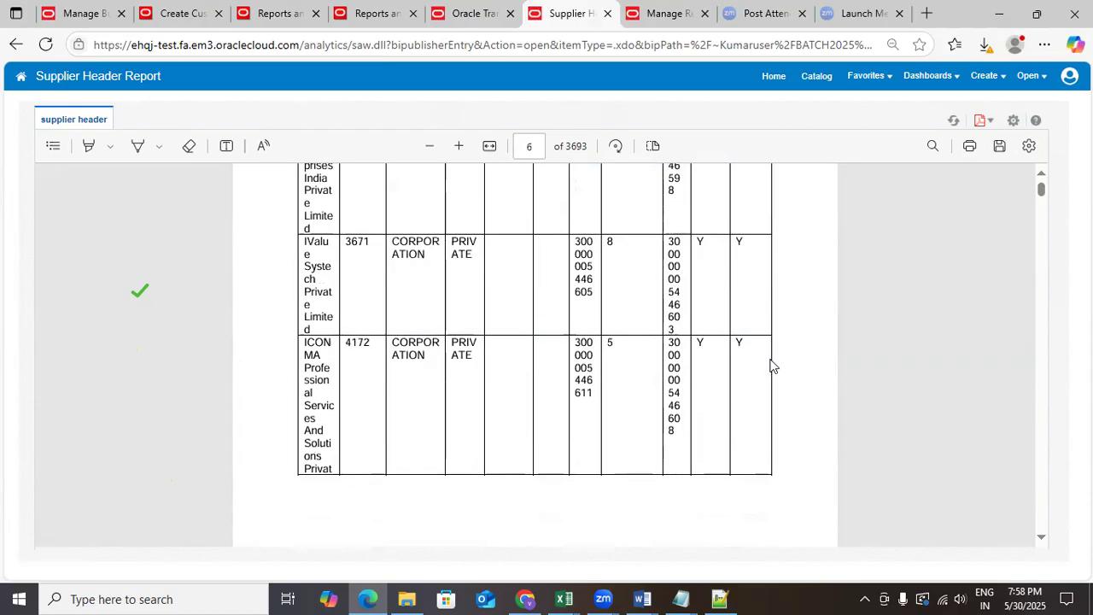
drag(1043, 189, 1063, 546)
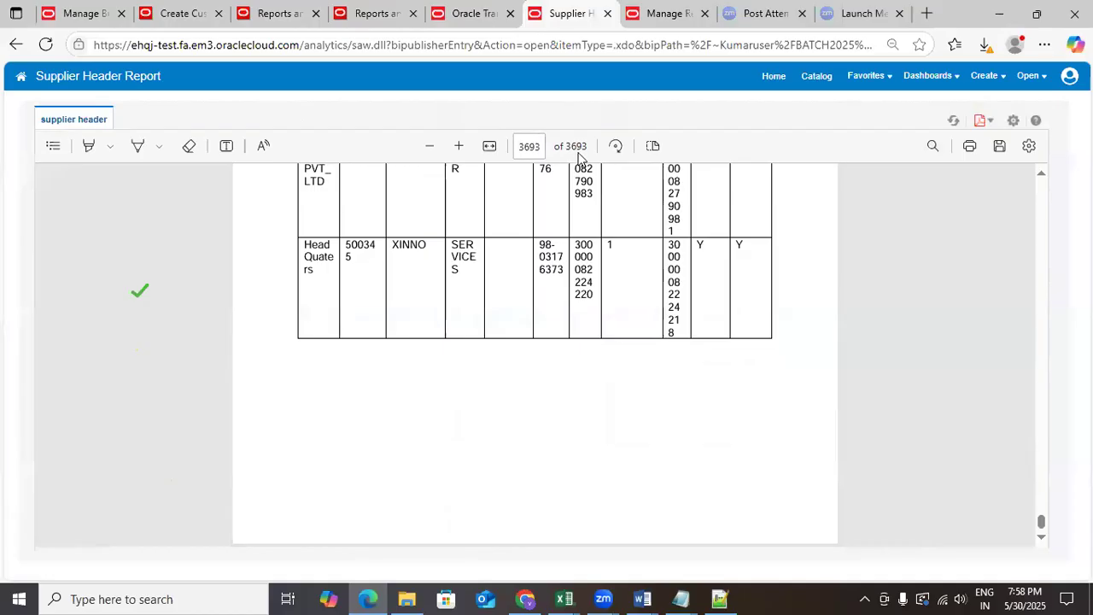
scroll(573, 268, up, 10)
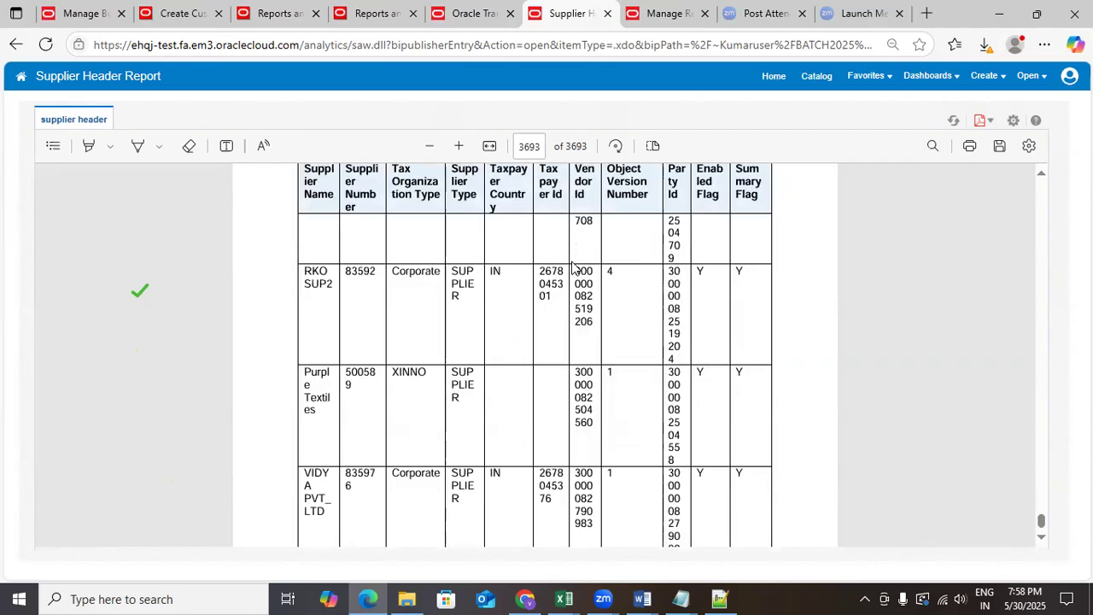
scroll(572, 268, down, 5)
Step: Return to Notepad and look over the supplier query and the final report-creation instructions above it
key(alt+Tab)
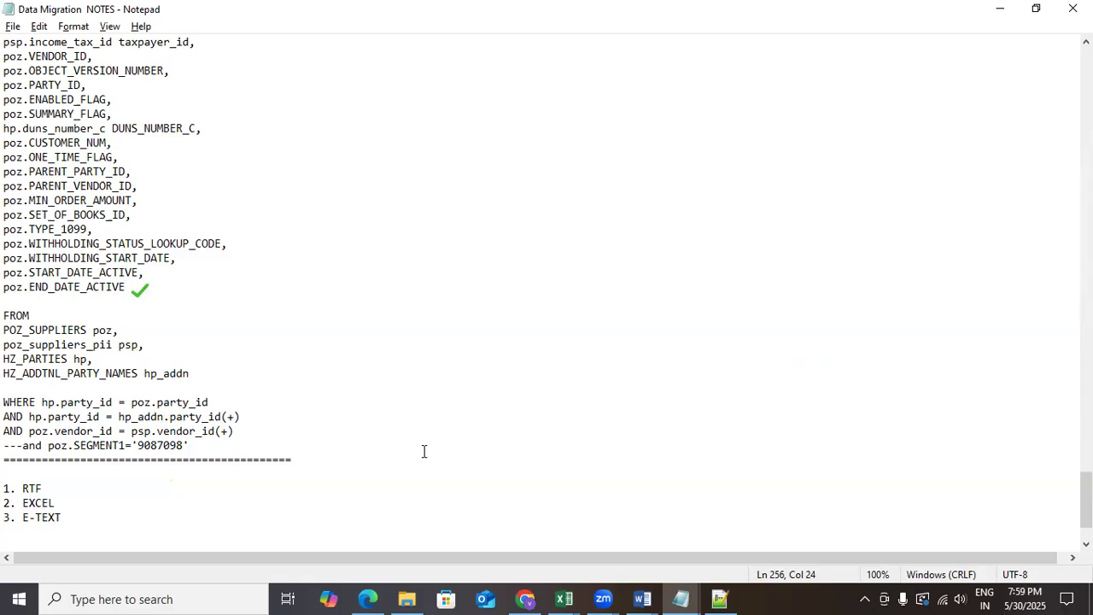
scroll(459, 310, up, 4)
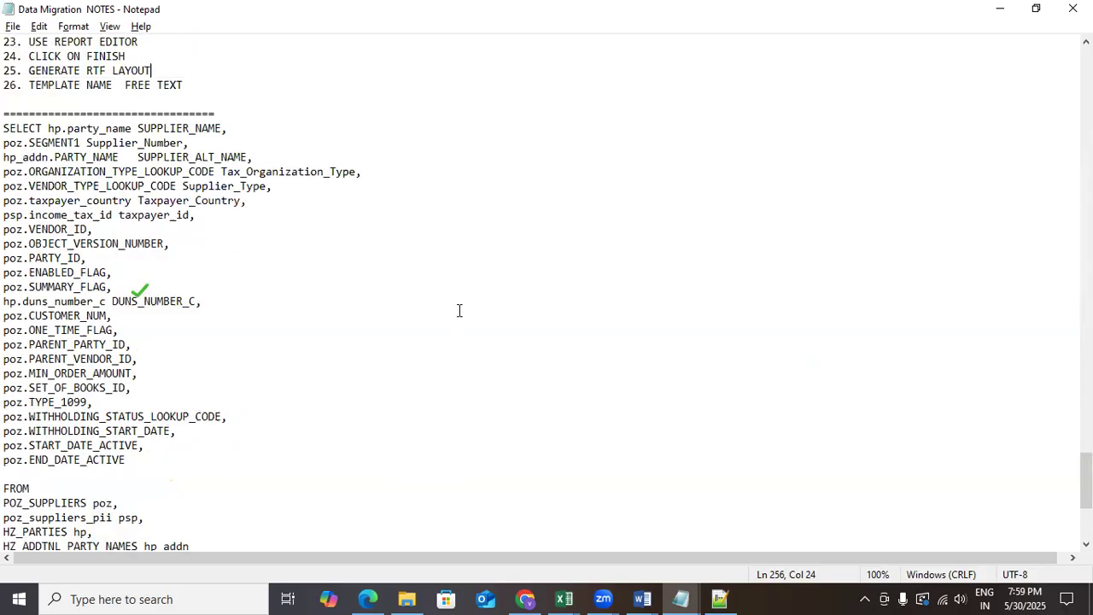
scroll(459, 310, down, 2)
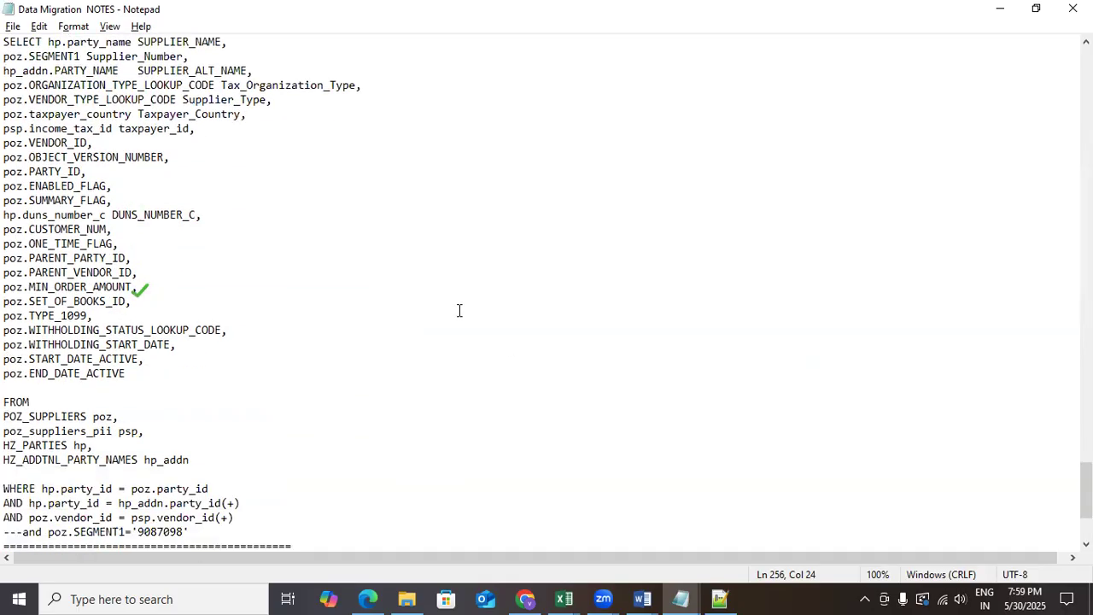
scroll(459, 312, up, 12)
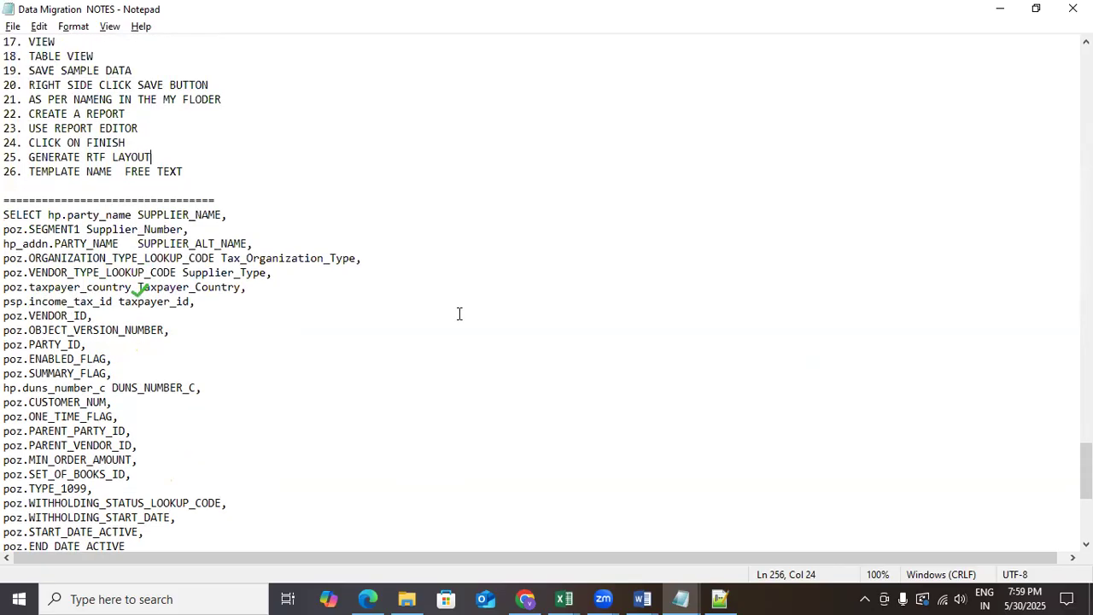